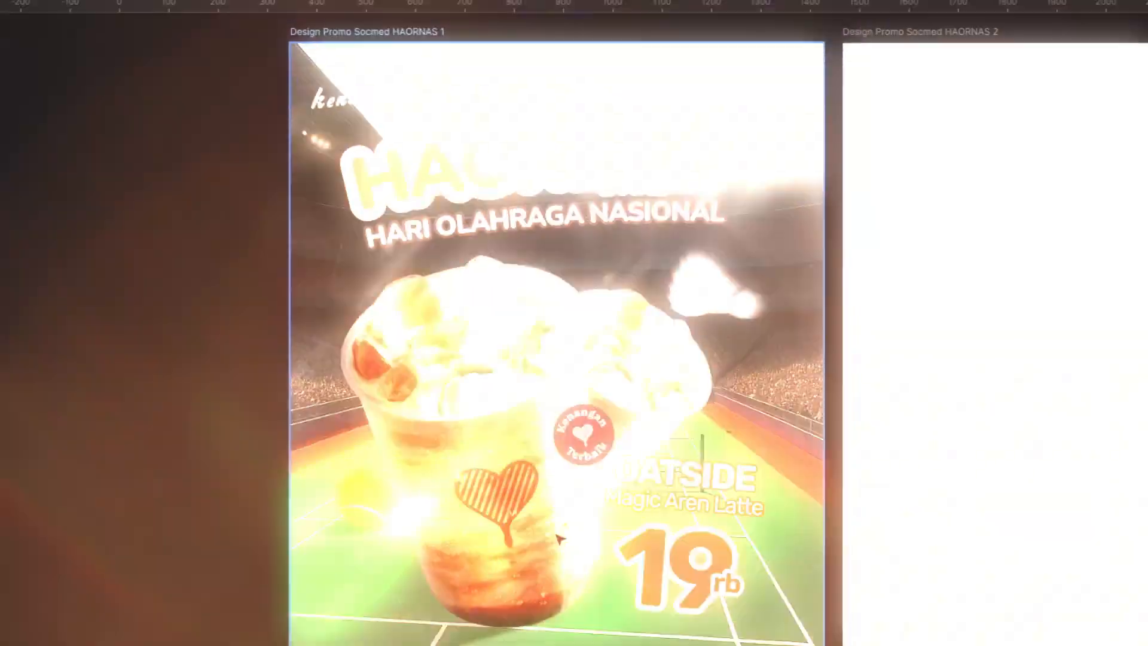
# Step: Switch to File Explorer and review the source images in the Kopken HAORNAS 1 folder
pyautogui.hotkey('alt', 'Tab')
pyautogui.click(792, 383)
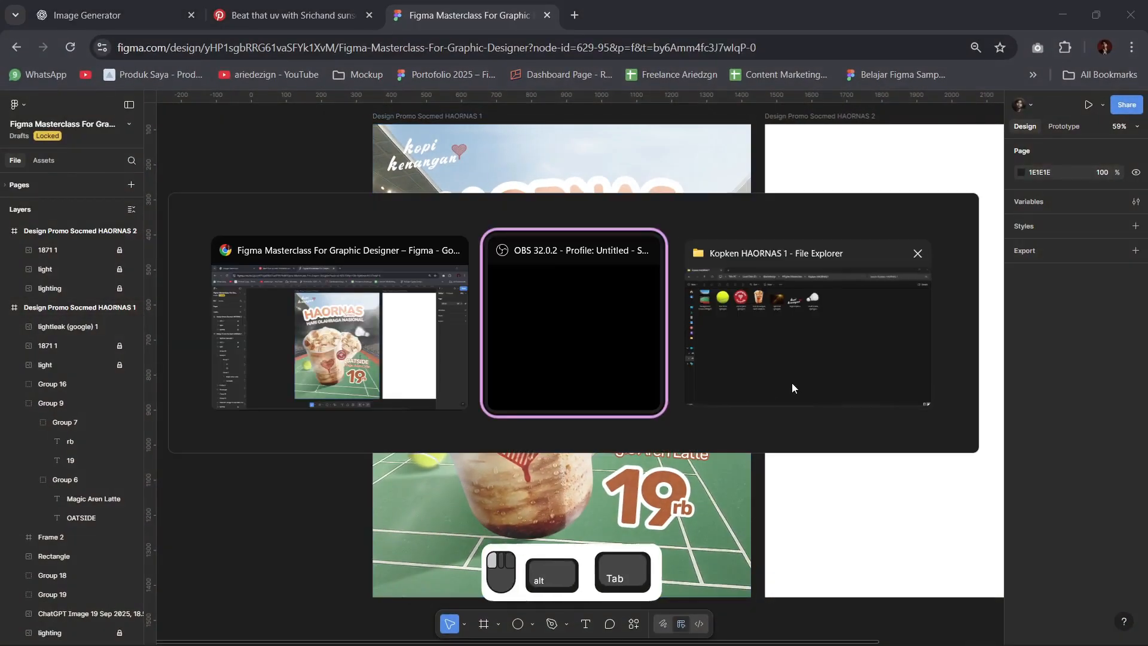
pyautogui.hotkey('alt', 'Tab')
pyautogui.hotkey('alt', 'Tab')
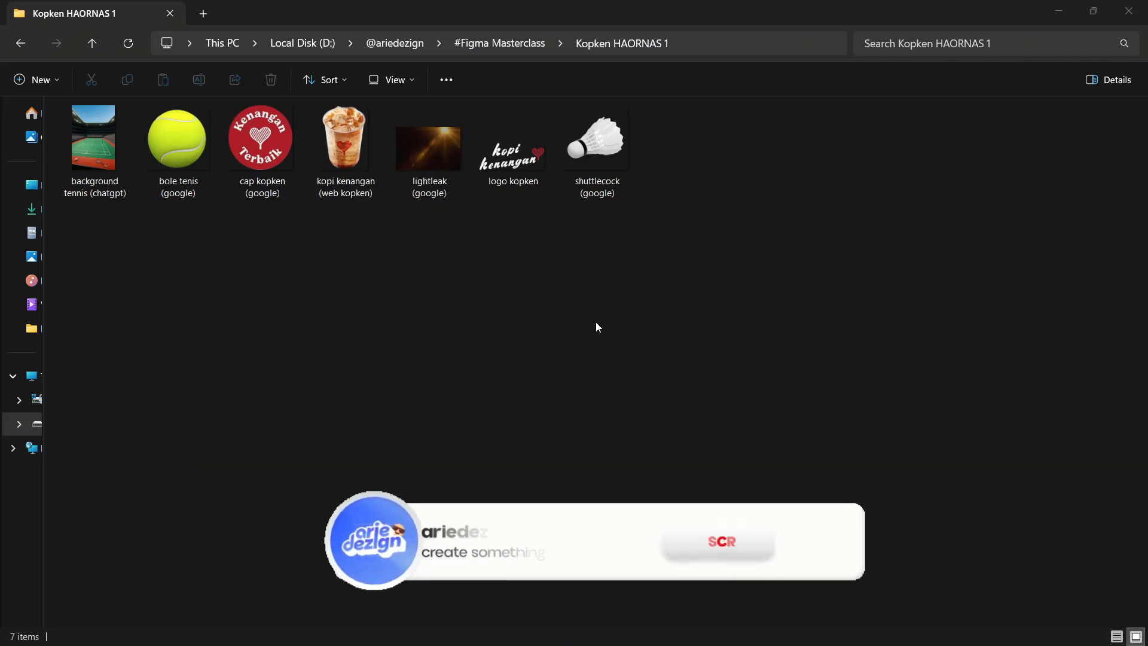
pyautogui.click(867, 19)
pyautogui.moveTo(709, 293); pyautogui.dragTo(123, 171)
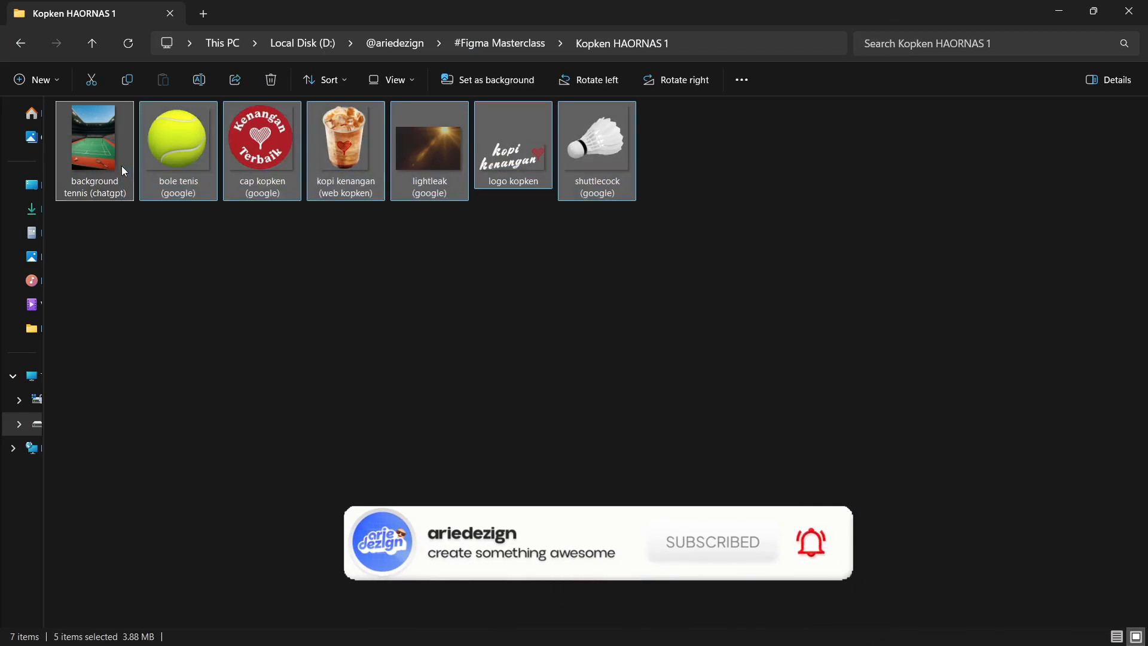
pyautogui.click(326, 380)
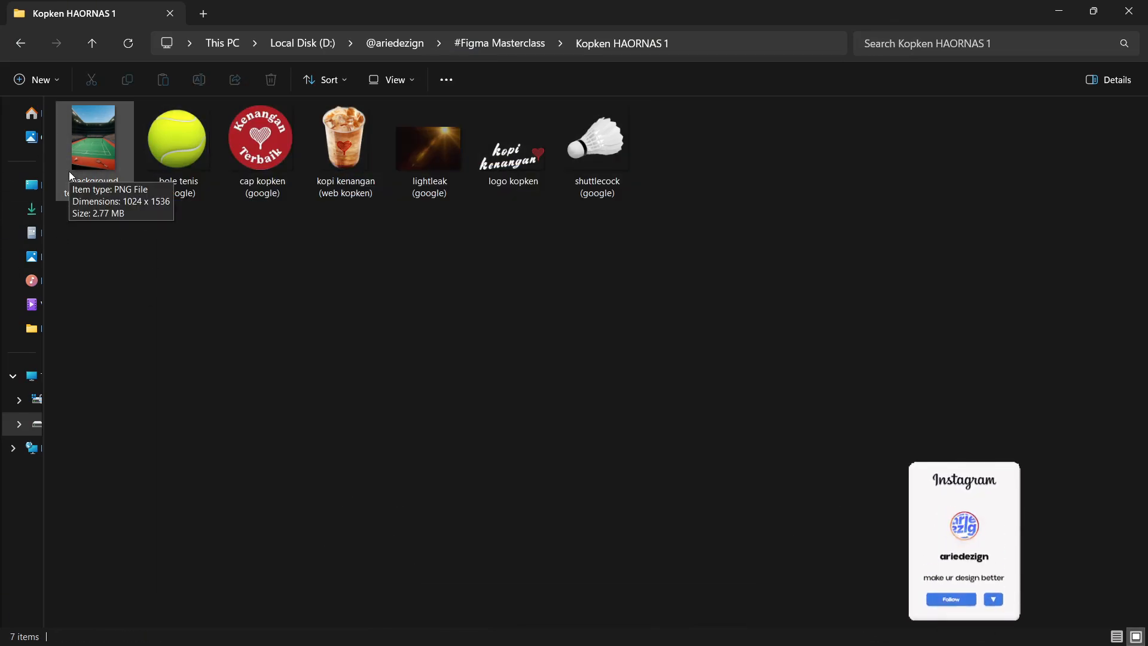
# Step: Return to the browser, enlarge the Srichand sunscreen badminton-court pin on Pinterest and copy its image
pyautogui.hotkey('alt', 'Tab')
pyautogui.click(759, 350)
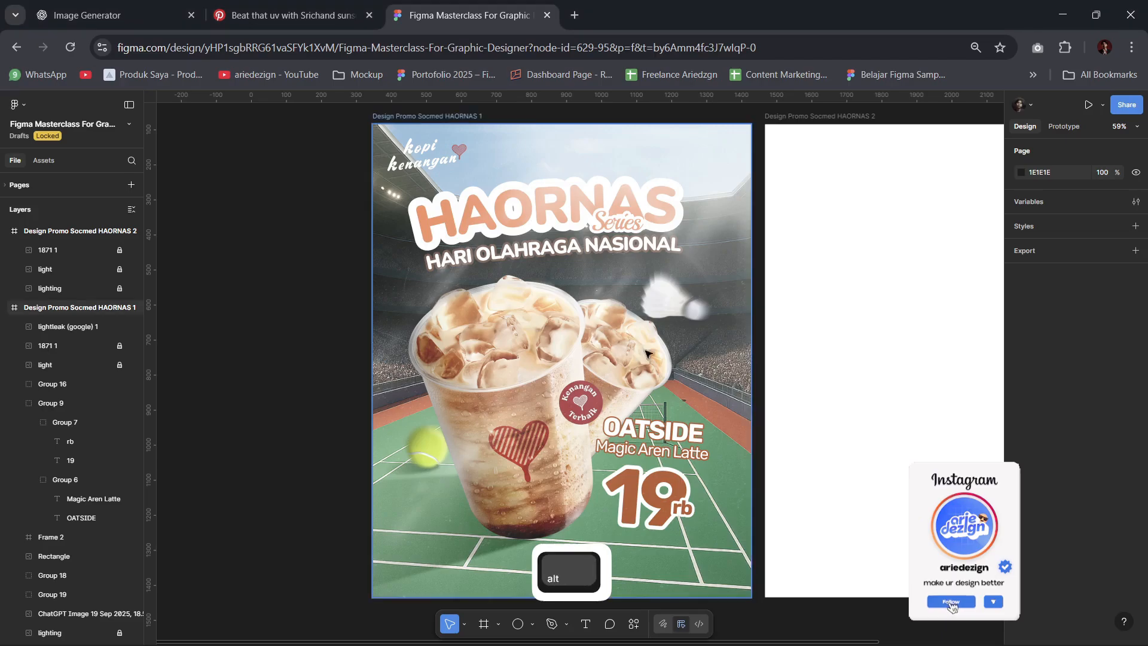
pyautogui.click(67, 12)
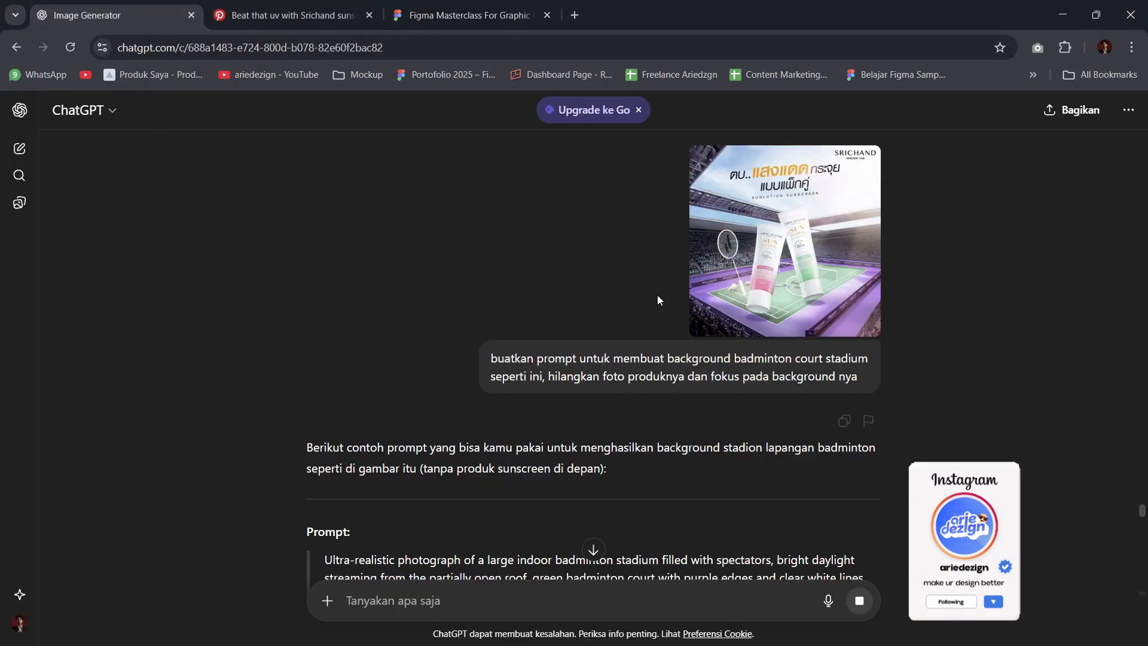
pyautogui.click(293, 15)
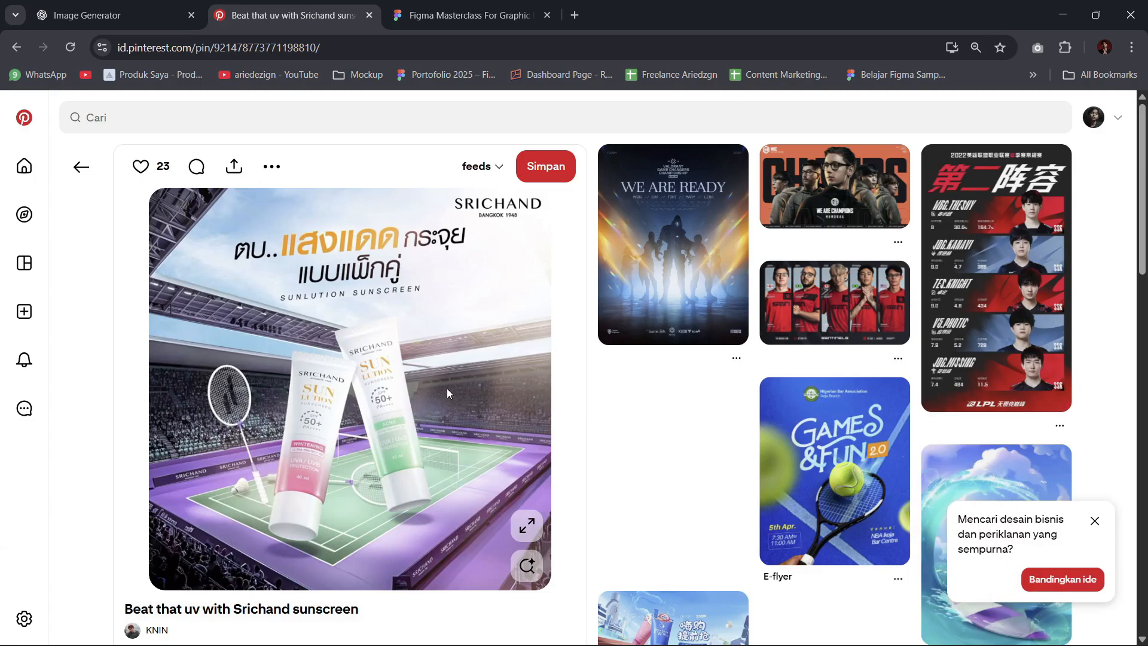
pyautogui.click(527, 517)
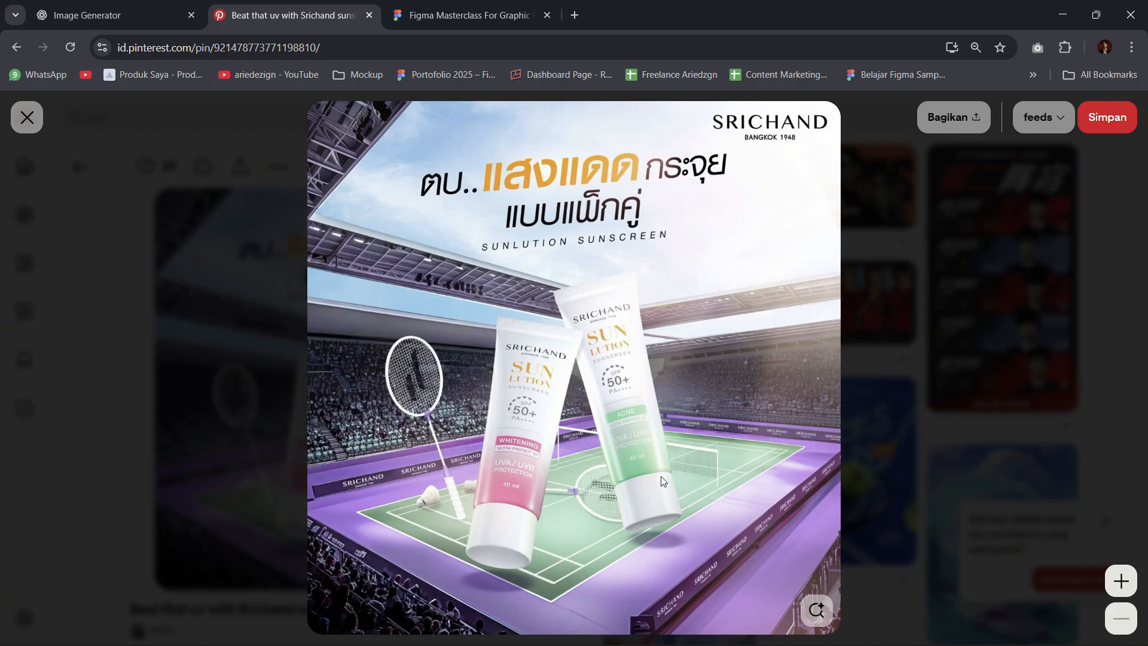
pyautogui.rightClick(613, 286)
pyautogui.click(675, 347)
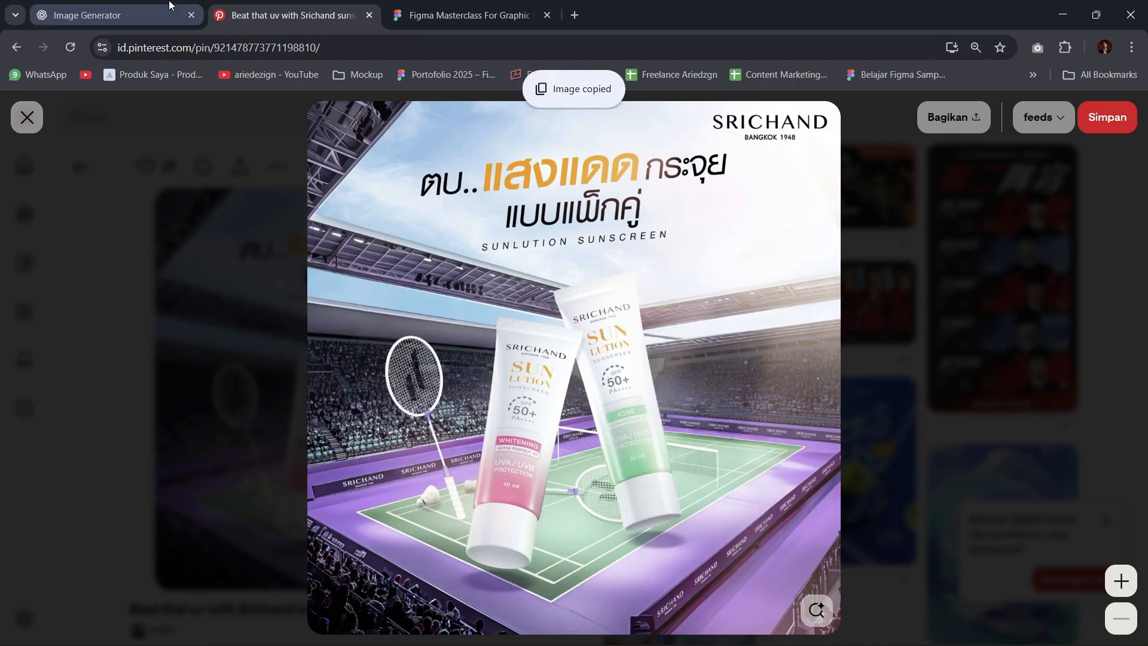
# Step: Switch to the ChatGPT conversation and read the badminton stadium background request and the prompt written in reply
pyautogui.click(120, 15)
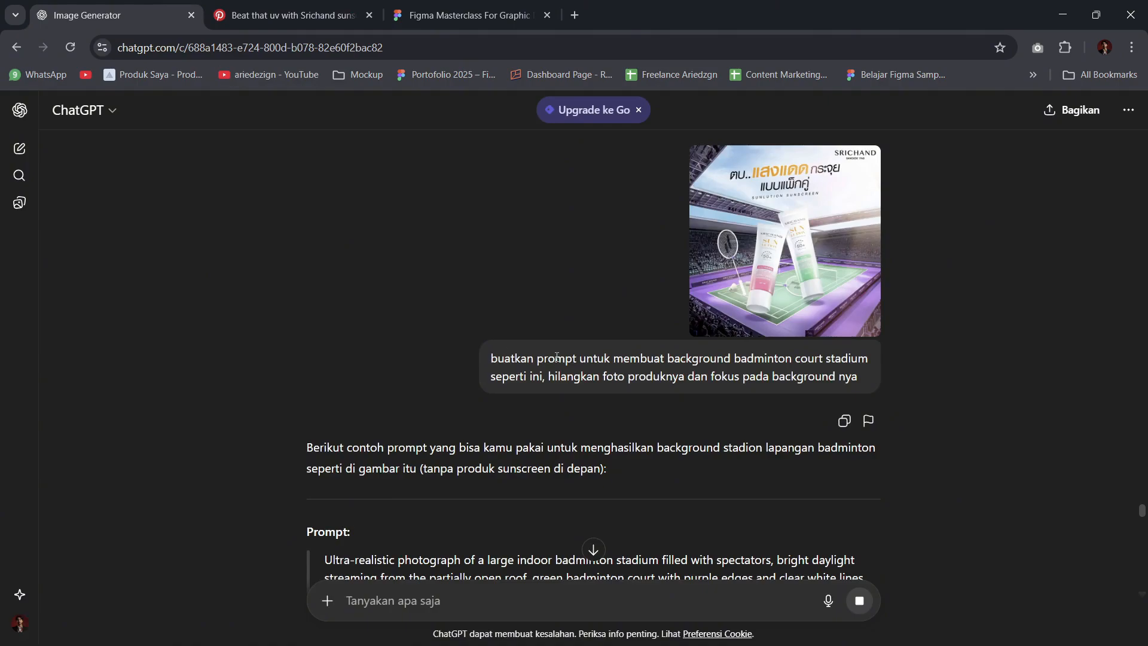
pyautogui.click(491, 357)
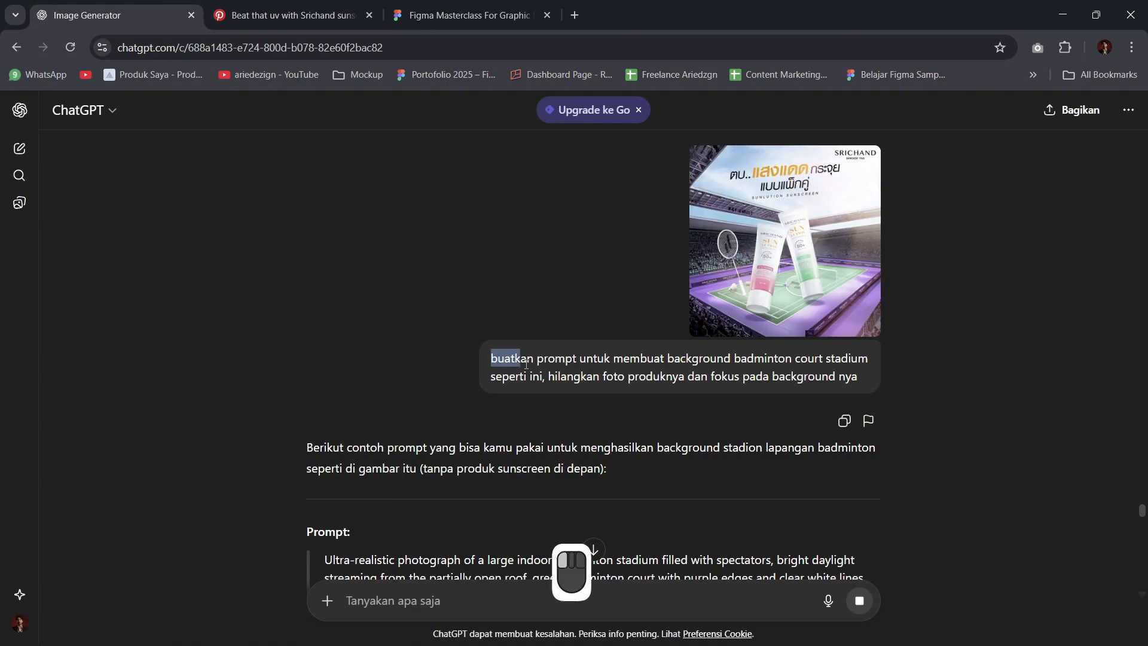
pyautogui.moveTo(527, 363); pyautogui.dragTo(638, 378)
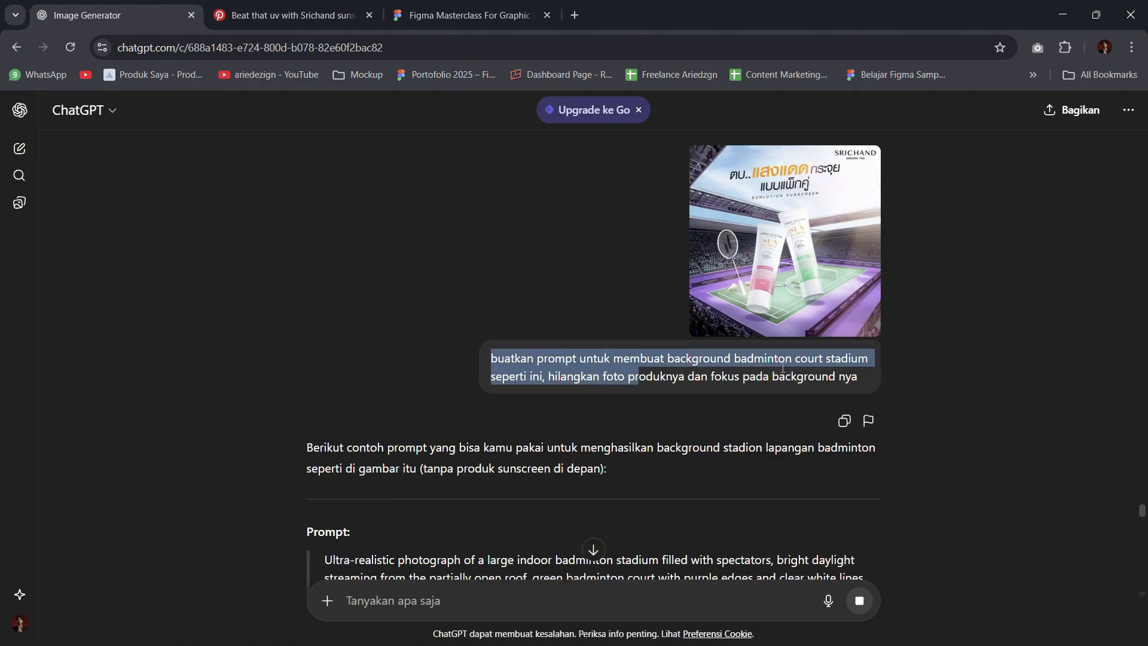
pyautogui.click(608, 366)
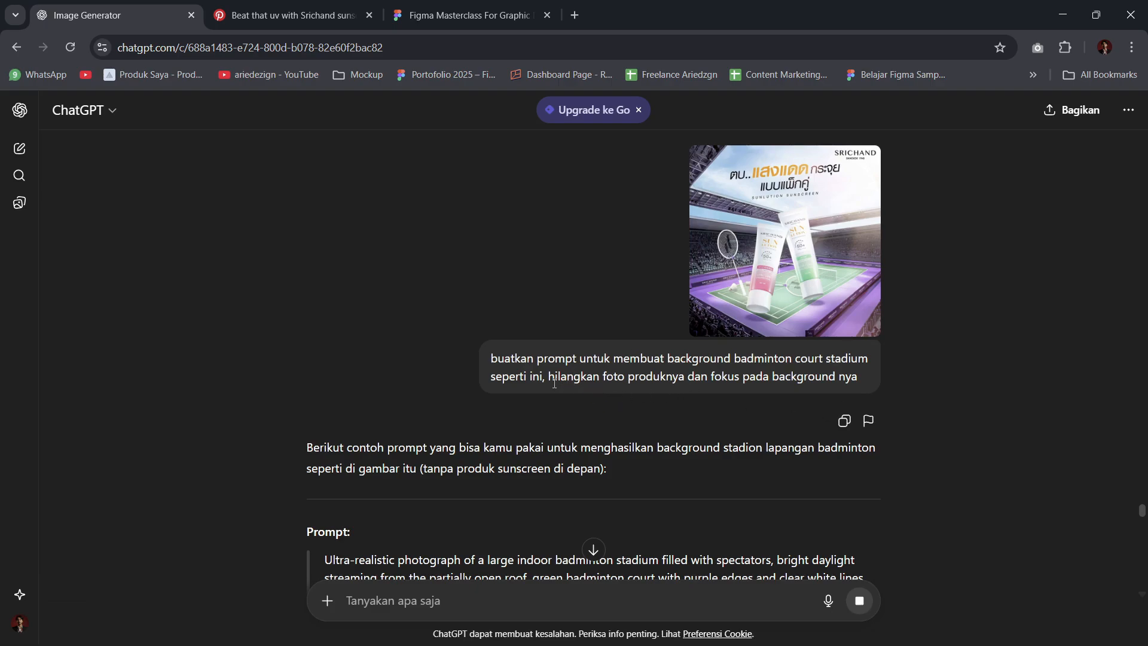
pyautogui.moveTo(548, 378); pyautogui.dragTo(838, 393)
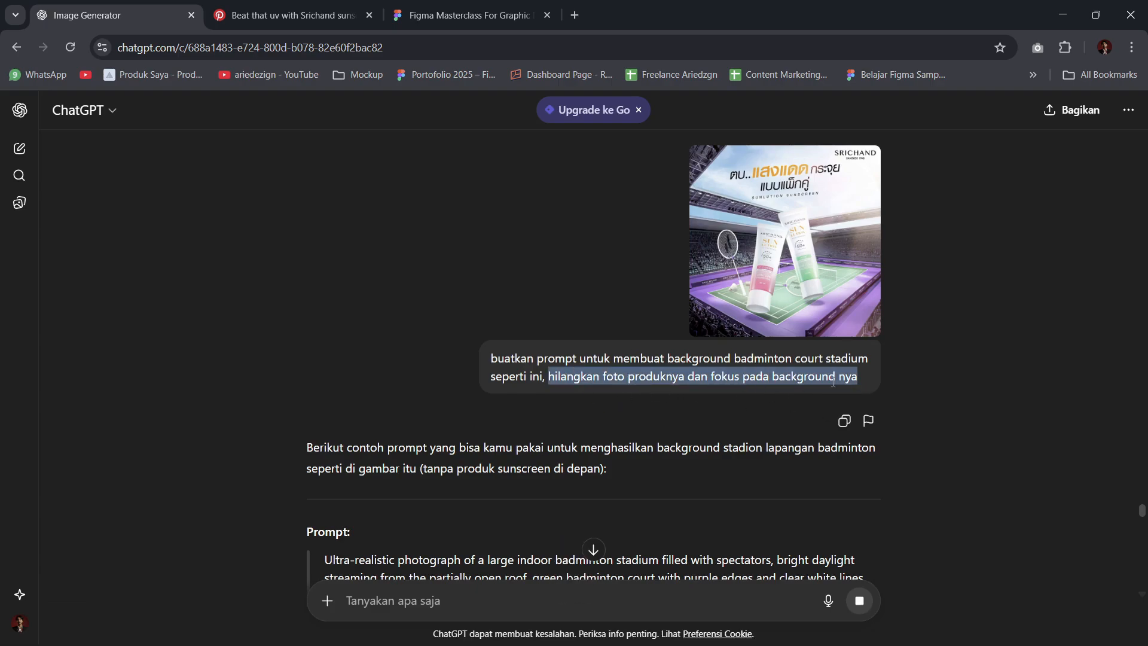
pyautogui.scroll(-4, 798, 377)
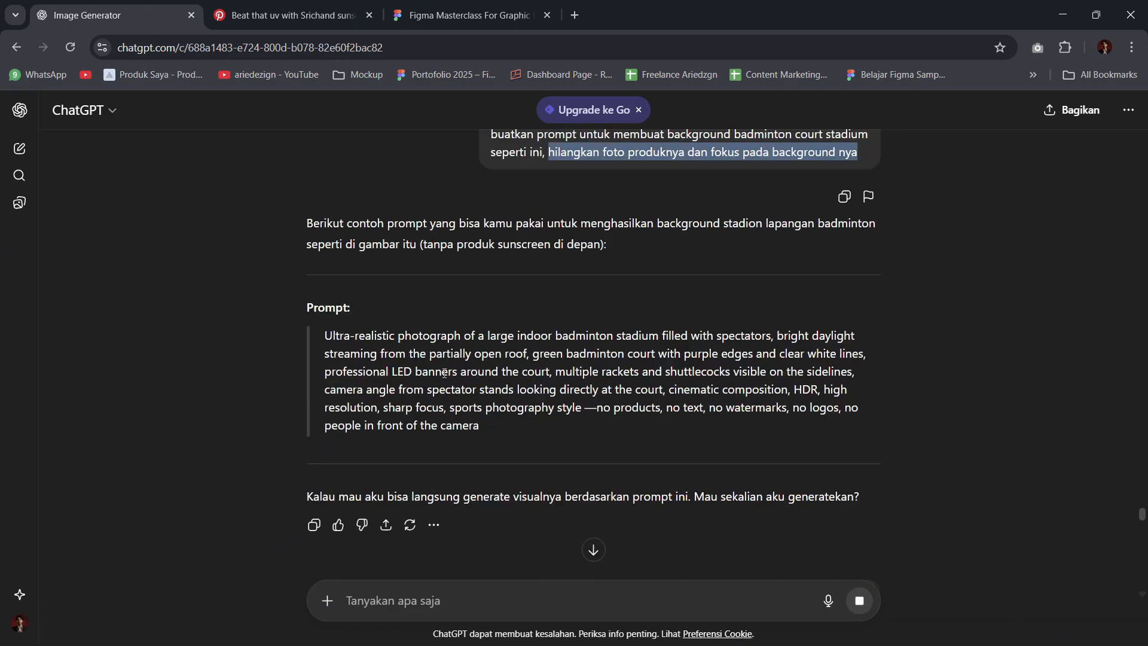
pyautogui.scroll(-1, 445, 374)
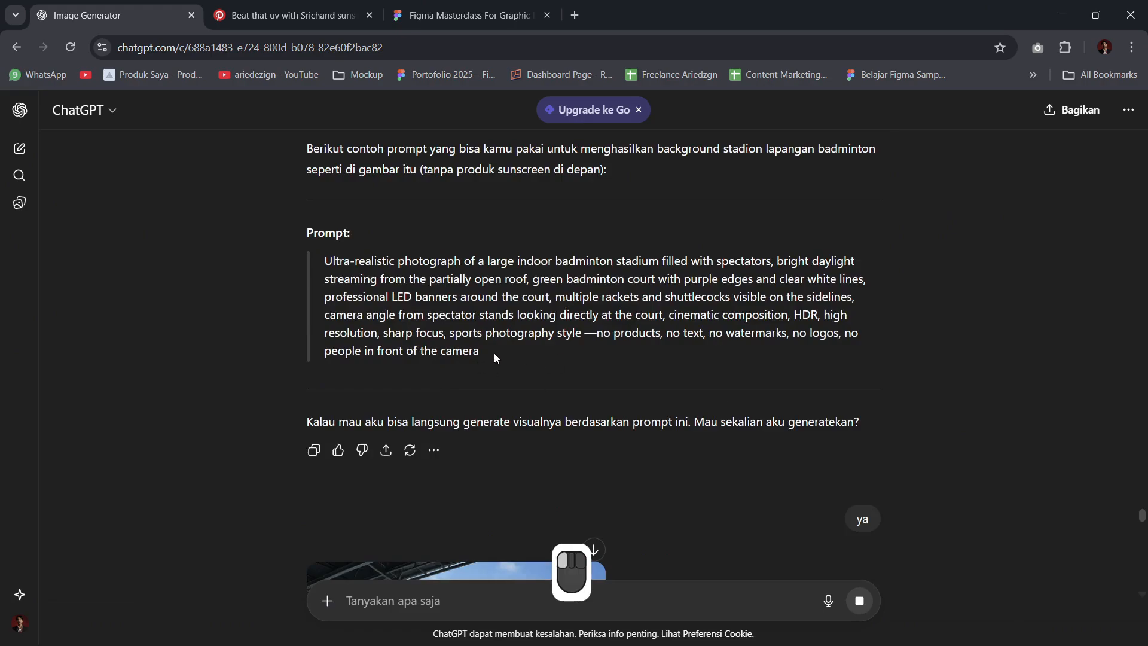
pyautogui.moveTo(494, 353); pyautogui.dragTo(357, 311)
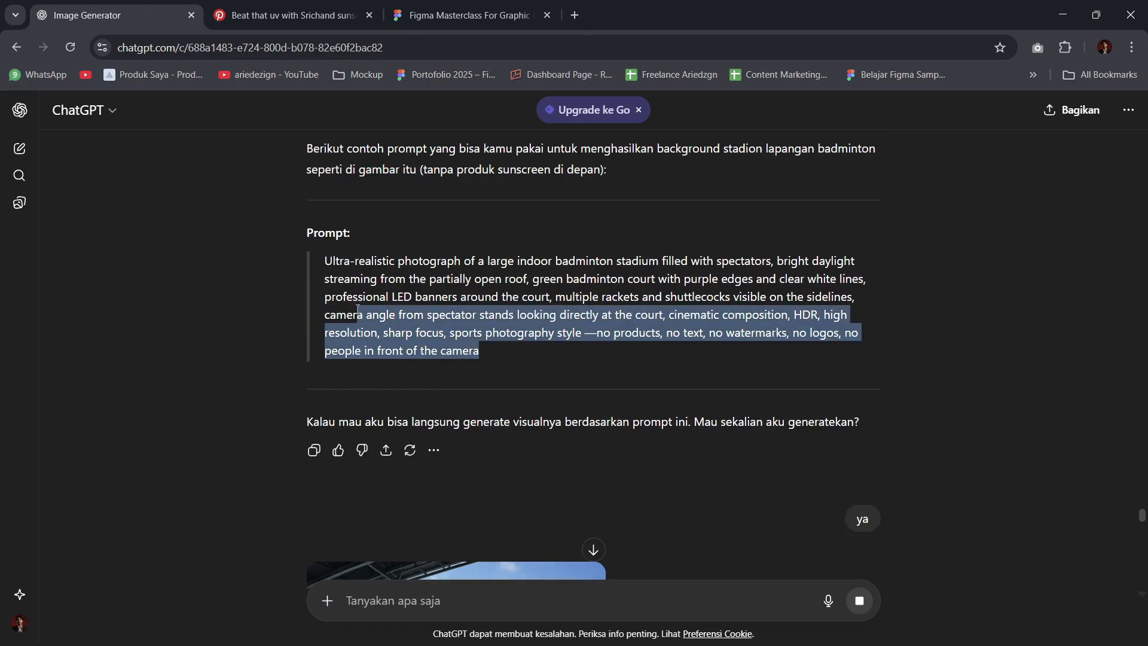
pyautogui.click(400, 261)
pyautogui.scroll(-1, 807, 347)
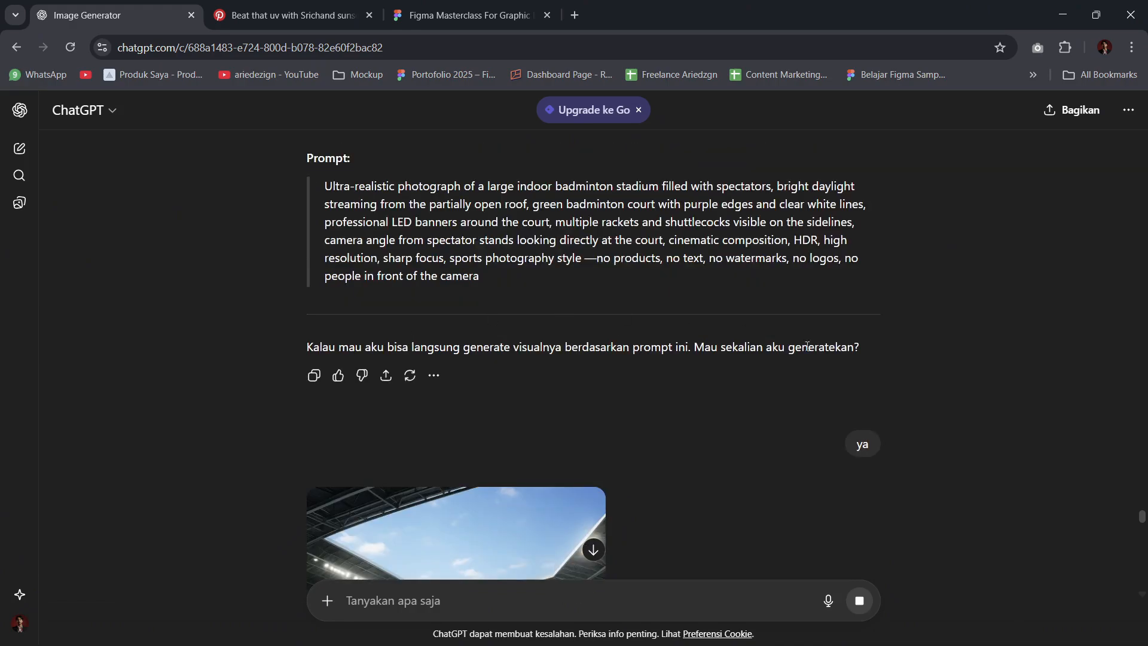
pyautogui.scroll(-3, 745, 345)
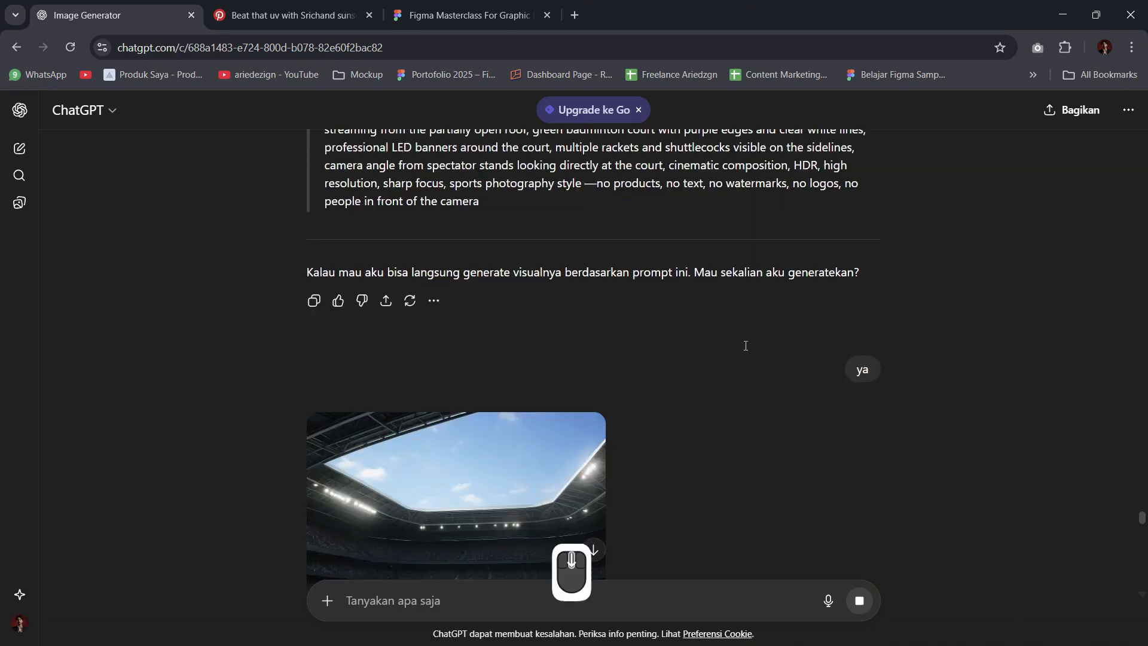
pyautogui.scroll(2, 634, 289)
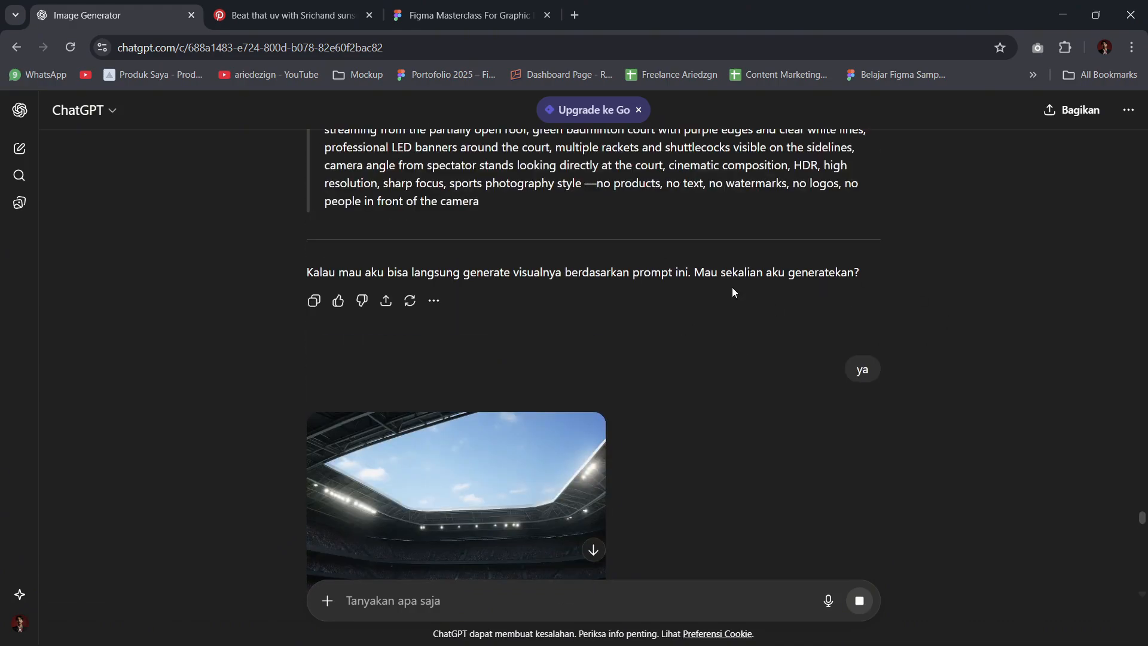
# Step: Examine the generated purple court image, the request to recolour its purple accents to reddish orange, and the recoloured image
pyautogui.scroll(-4, 734, 289)
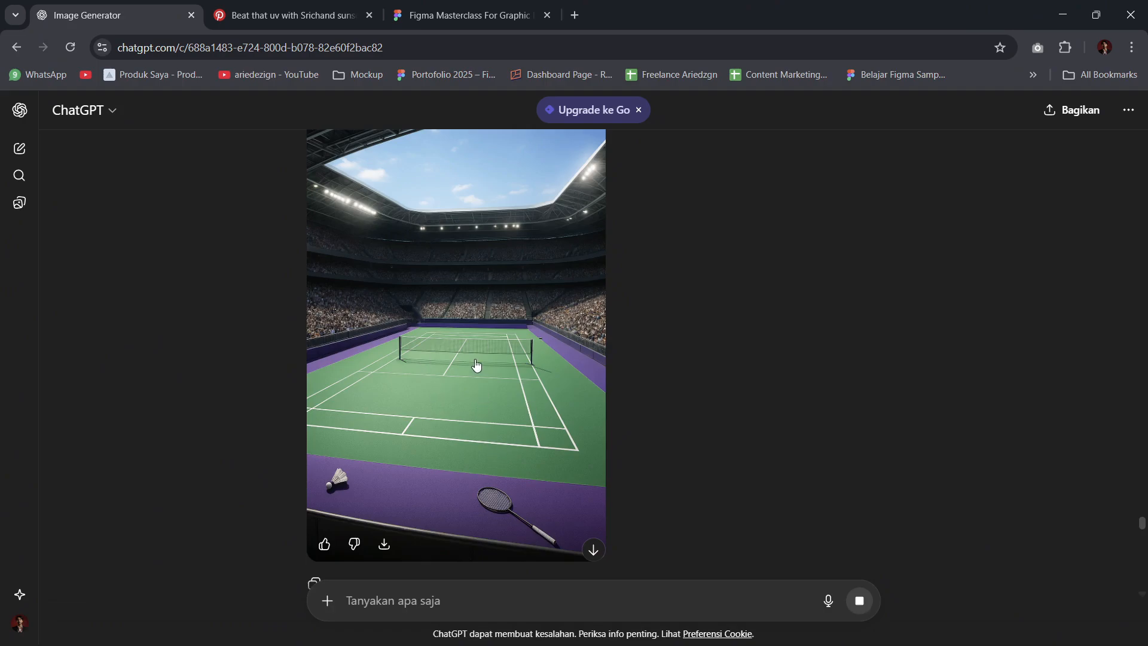
pyautogui.scroll(-1, 502, 377)
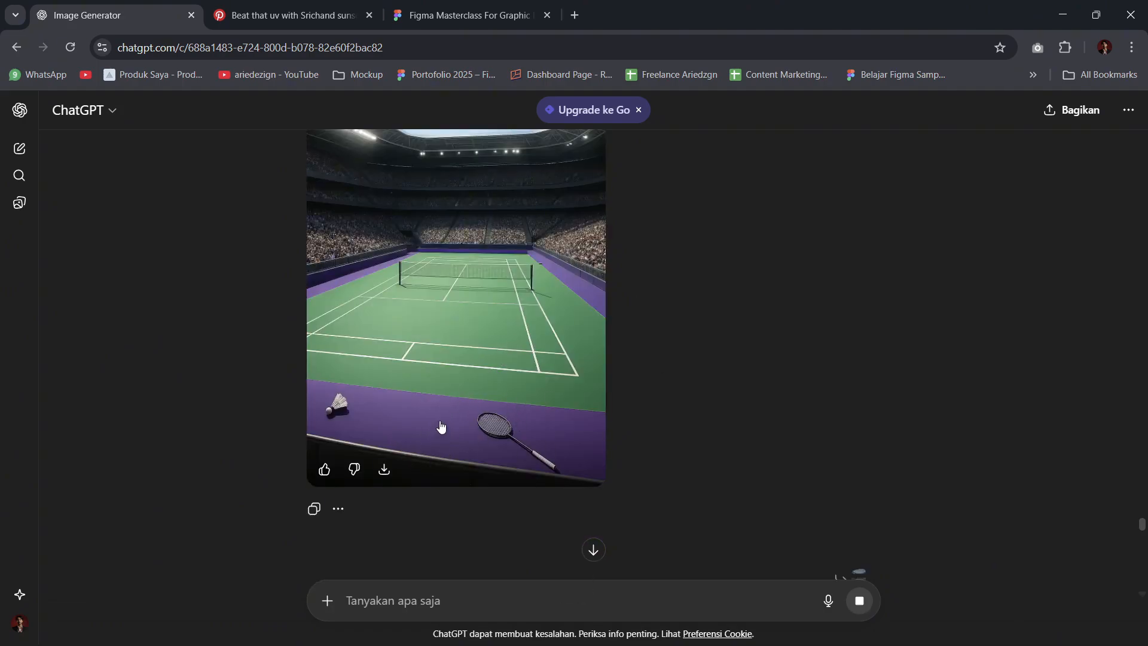
pyautogui.scroll(-4, 417, 426)
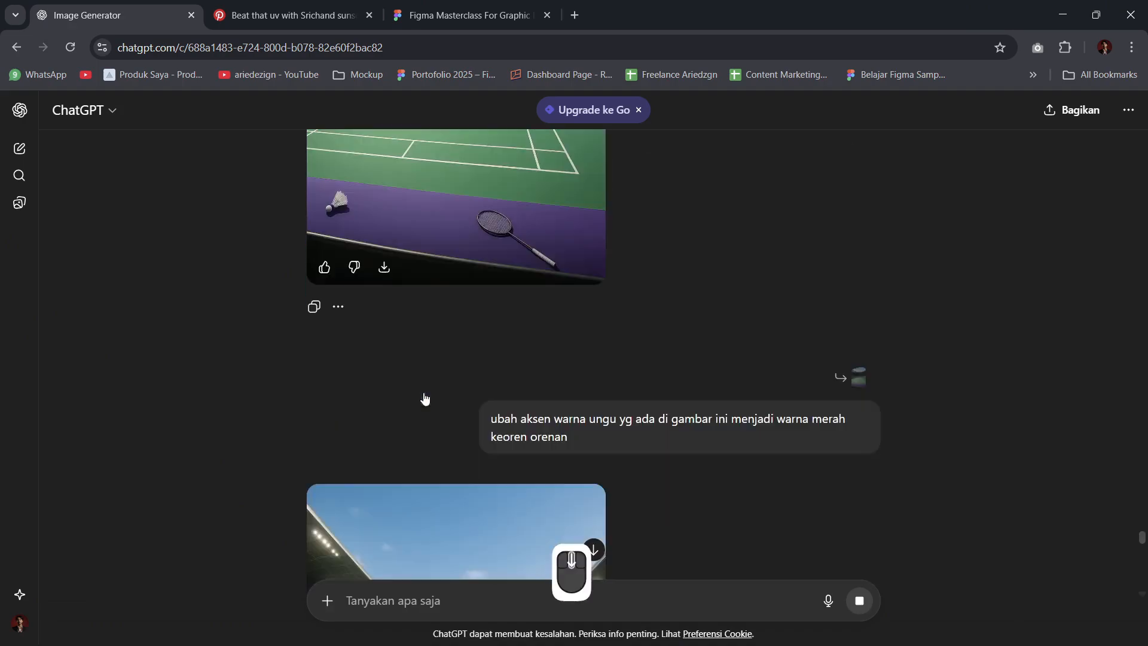
pyautogui.scroll(-1, 425, 392)
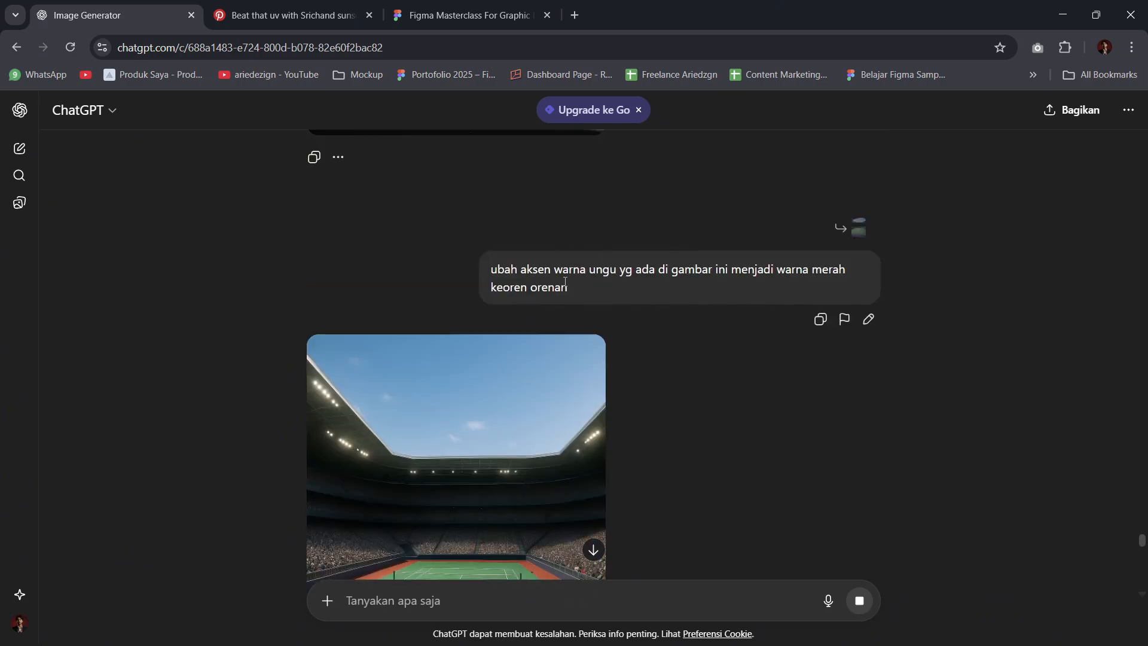
pyautogui.scroll(-4, 565, 281)
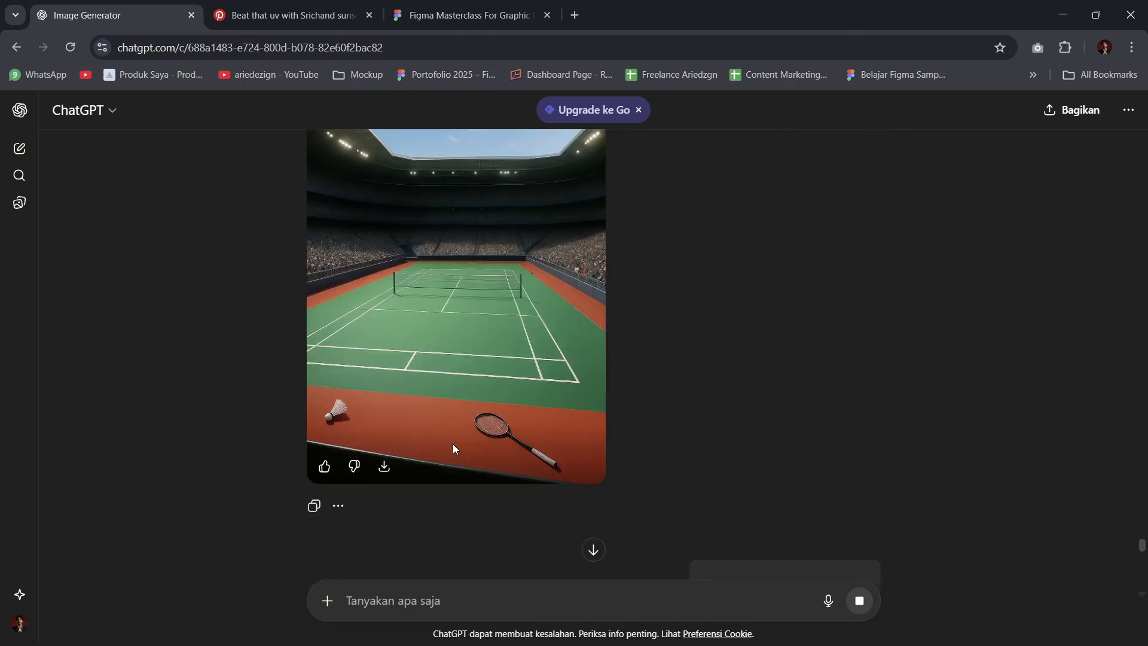
pyautogui.scroll(2, 580, 390)
pyautogui.scroll(-2, 580, 390)
pyautogui.scroll(1, 422, 369)
pyautogui.click(425, 374)
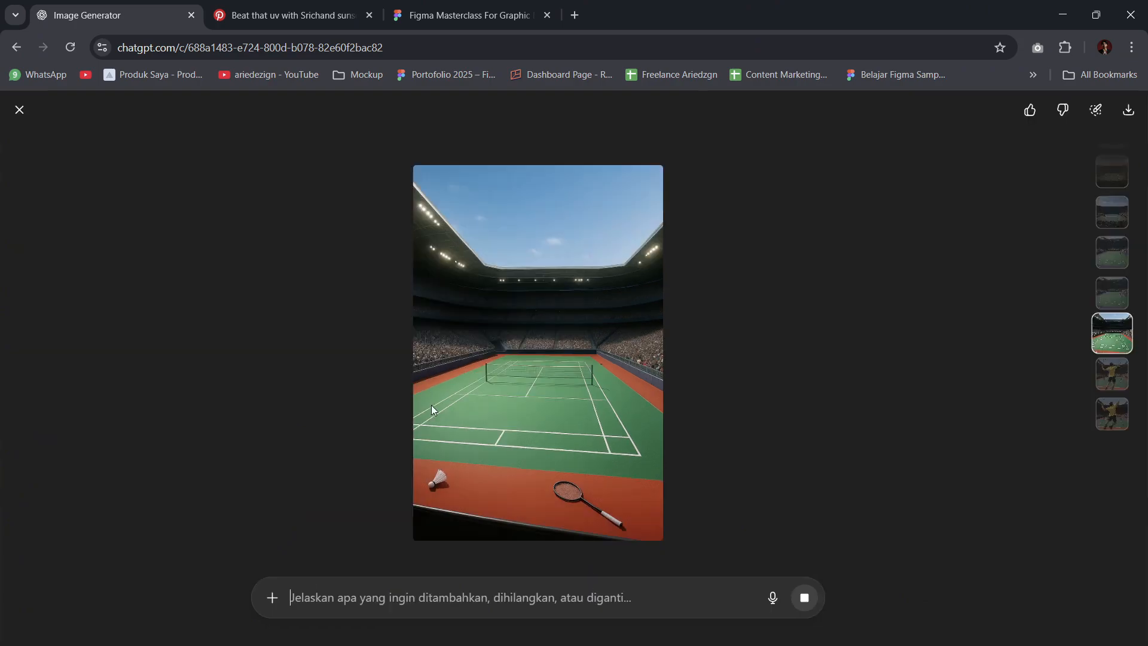
pyautogui.press('Escape')
pyautogui.scroll(-3, 520, 317)
pyautogui.scroll(3, 523, 320)
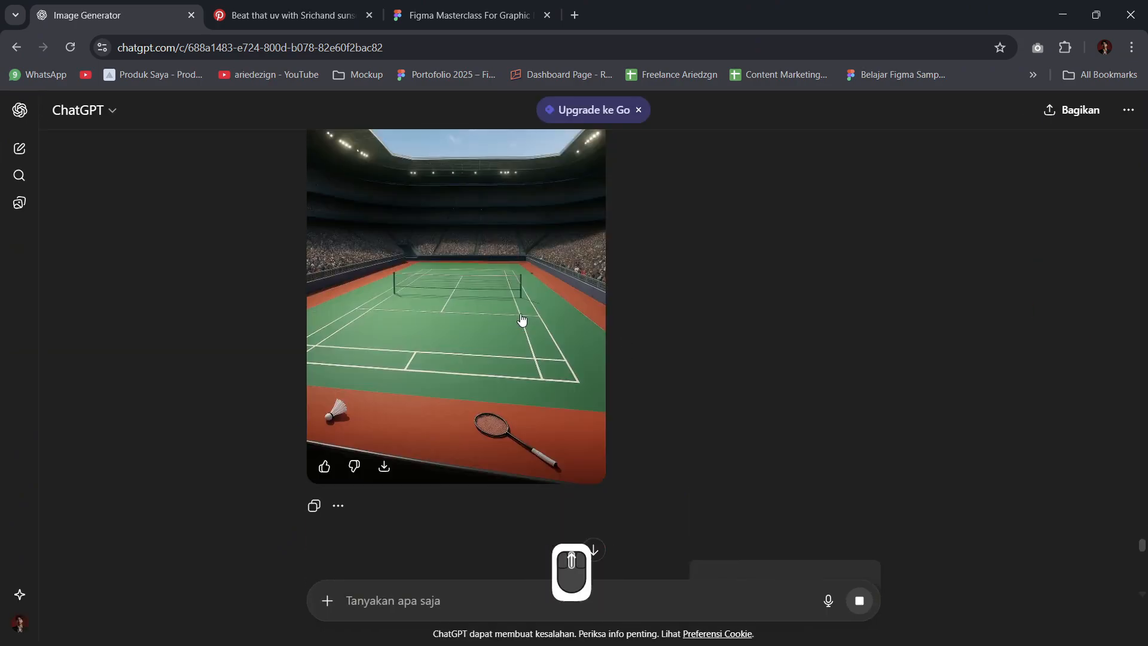
# Step: Switch to Figma and place the background tennis (chatgpt) image from the Kopken HAORNAS 1 folder into the Design Promo Socmed HAORNAS 2 frame
pyautogui.hotkey('alt', 'Tab')
pyautogui.keyDown('alt'); pyautogui.click(639, 325); pyautogui.keyUp('alt')
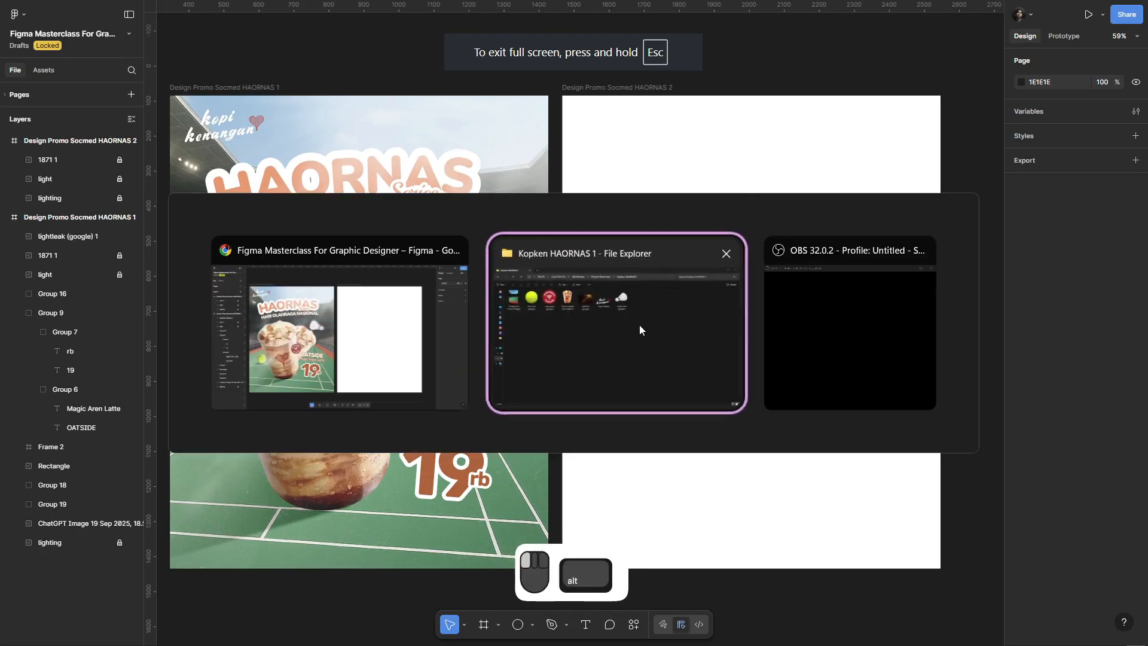
pyautogui.moveTo(103, 144); pyautogui.dragTo(635, 345)
pyautogui.hotkey('alt', 'Tab')
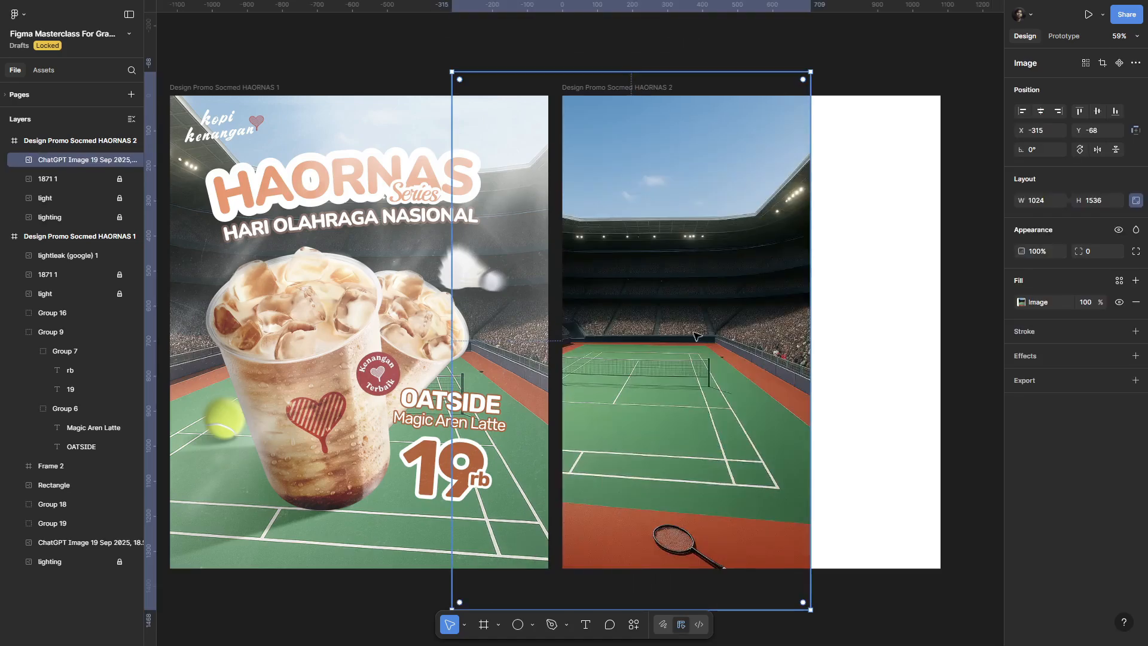
# Step: Enlarge the court image to about 1482 × 2224 and position it at about X -237, Y -402 to fill the frame
pyautogui.moveTo(771, 294); pyautogui.dragTo(604, 298)
pyautogui.moveTo(504, 351); pyautogui.dragTo(625, 349)
pyautogui.moveTo(633, 347); pyautogui.dragTo(686, 331)
pyautogui.moveTo(819, 291); pyautogui.dragTo(899, 273)
pyautogui.moveTo(715, 337); pyautogui.dragTo(700, 347)
pyautogui.moveTo(701, 347); pyautogui.dragTo(698, 327)
pyautogui.moveTo(634, 304); pyautogui.dragTo(690, 311)
# Step: Raise the court image's contrast strongly and its saturation and exposure slightly
pyautogui.click(1022, 302)
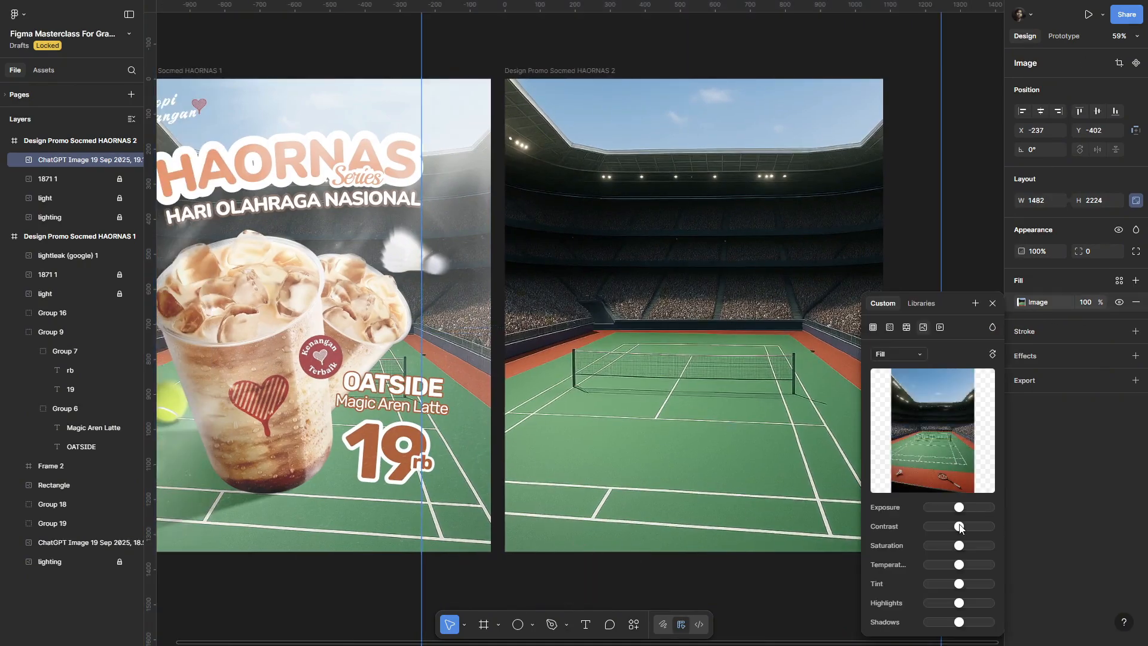
pyautogui.moveTo(959, 526)
pyautogui.mouseDown()
pyautogui.moveTo(989, 527)
pyautogui.moveTo(961, 545)
pyautogui.moveTo(963, 512)
pyautogui.mouseUp()
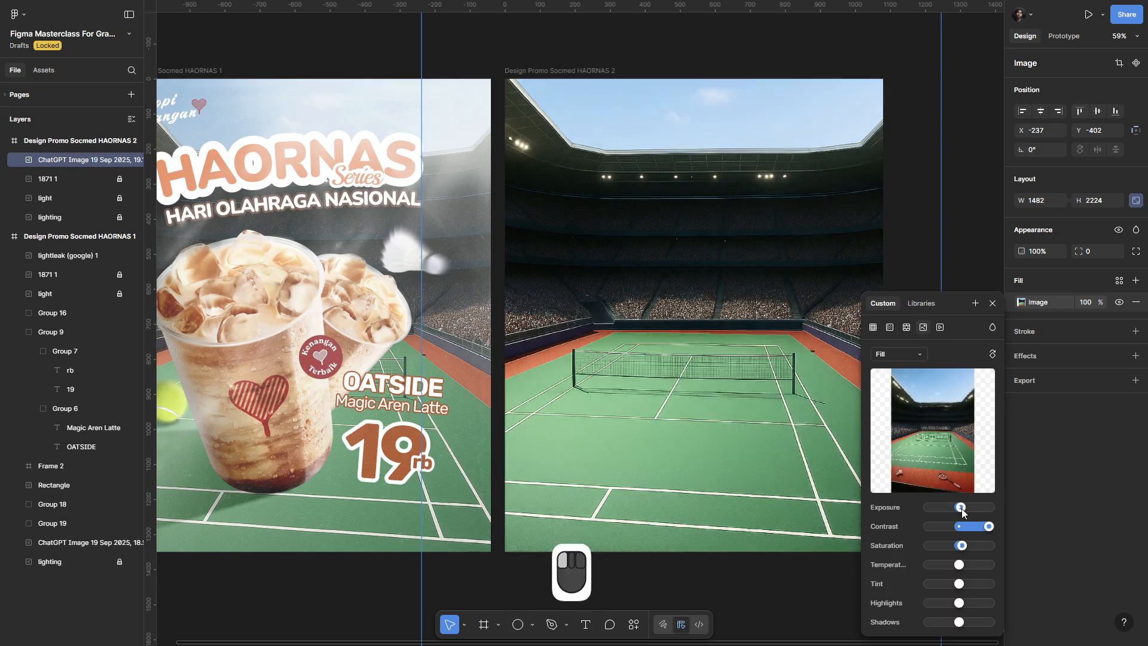
pyautogui.press('Escape')
# Step: Delete the locked 1871 1, light and lighting layers from the Design Promo Socmed HAORNAS 2 frame
pyautogui.keyDown('ctrl'); pyautogui.scroll(-1, 783, 306); pyautogui.keyUp('ctrl')
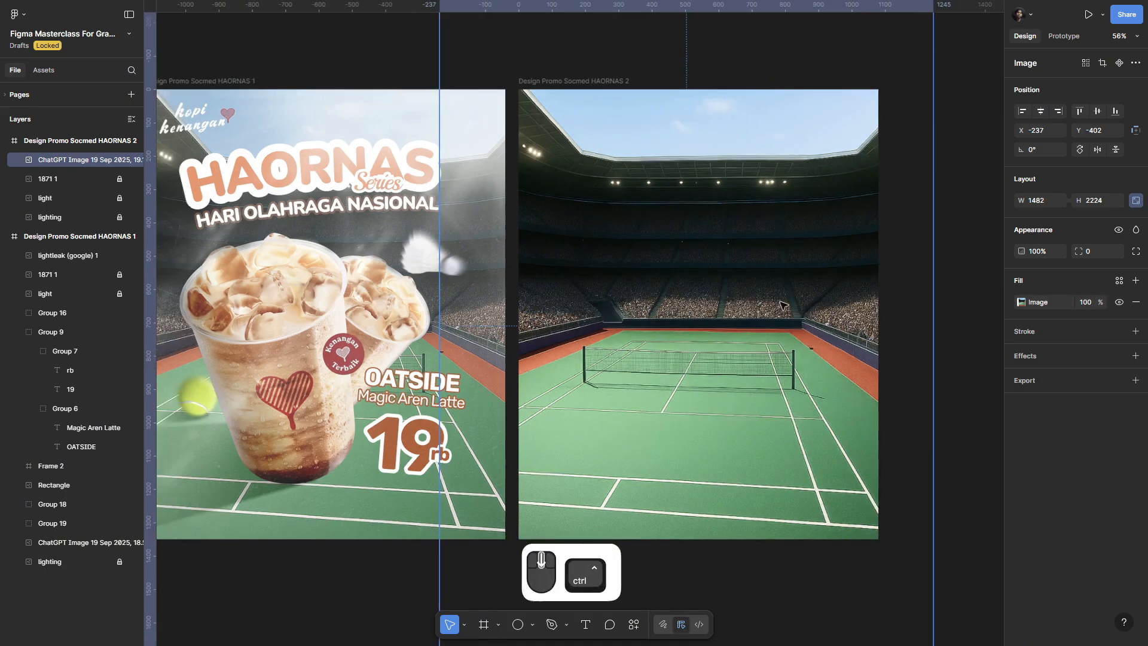
pyautogui.hscroll(2, 783, 305)
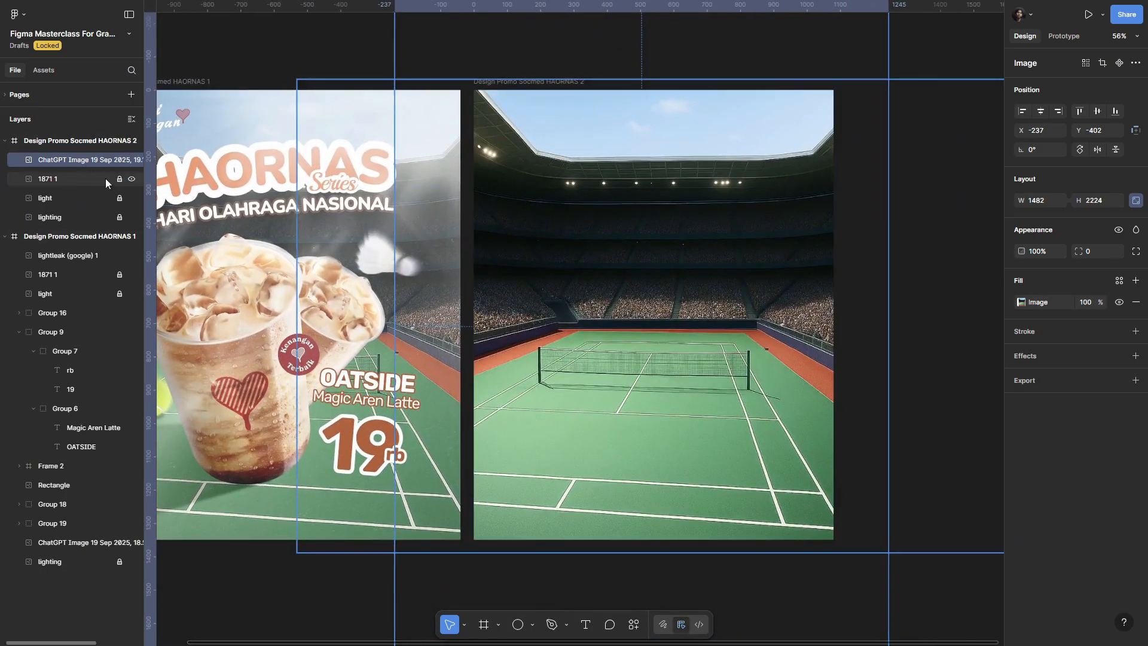
pyautogui.click(106, 179)
pyautogui.keyDown('shift'); pyautogui.click(71, 218); pyautogui.keyUp('shift')
pyautogui.press('Delete')
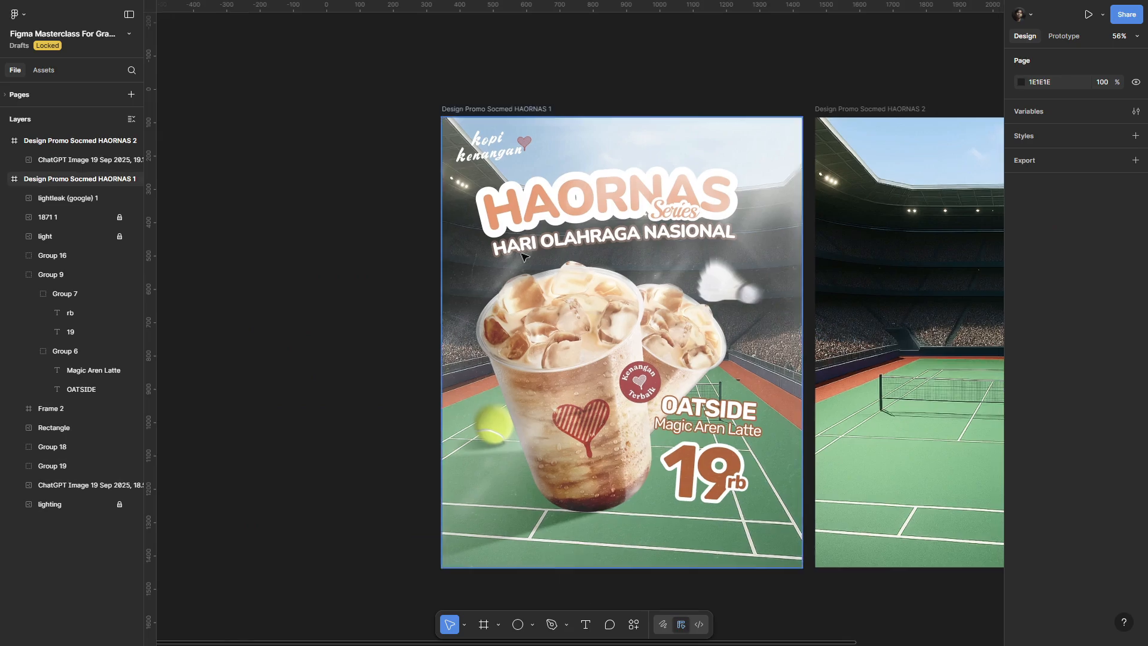
pyautogui.scroll(3, 523, 239)
pyautogui.moveTo(371, 173); pyautogui.dragTo(338, 175)
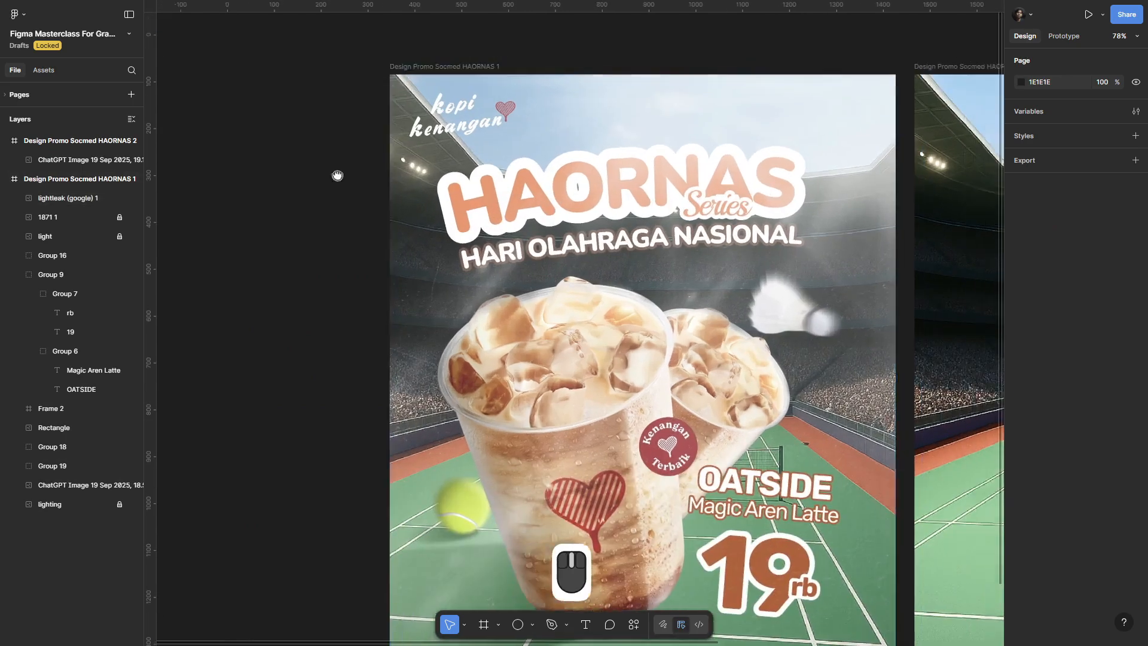
pyautogui.hscroll(8, 338, 176)
pyautogui.press('t')
pyautogui.click(594, 239)
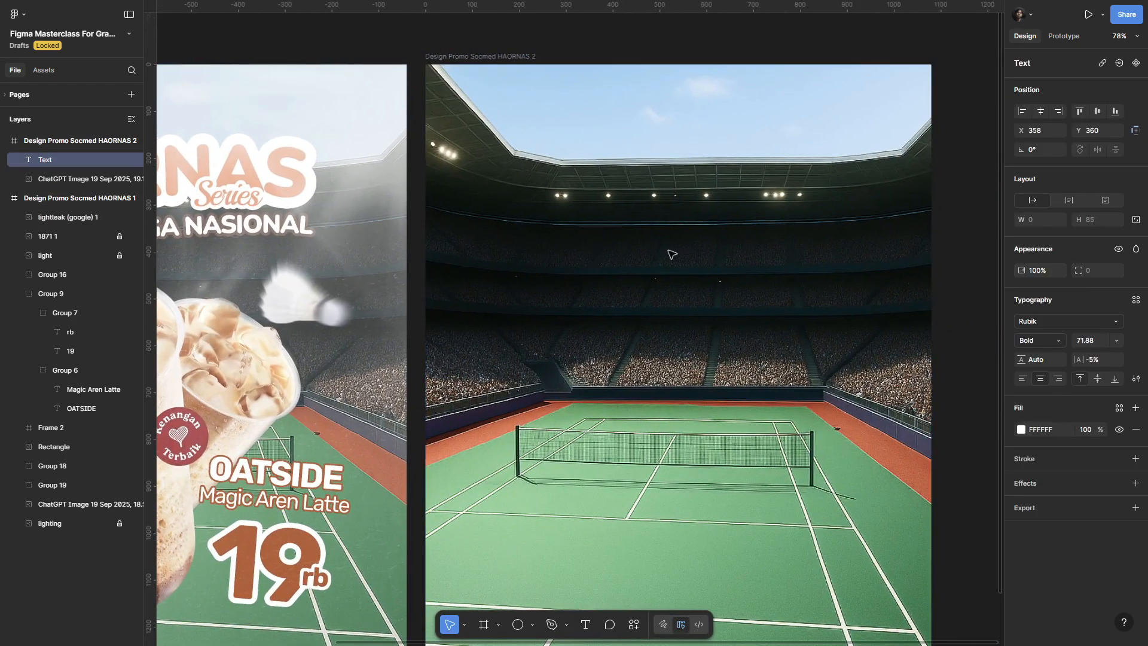
pyautogui.press('Escape')
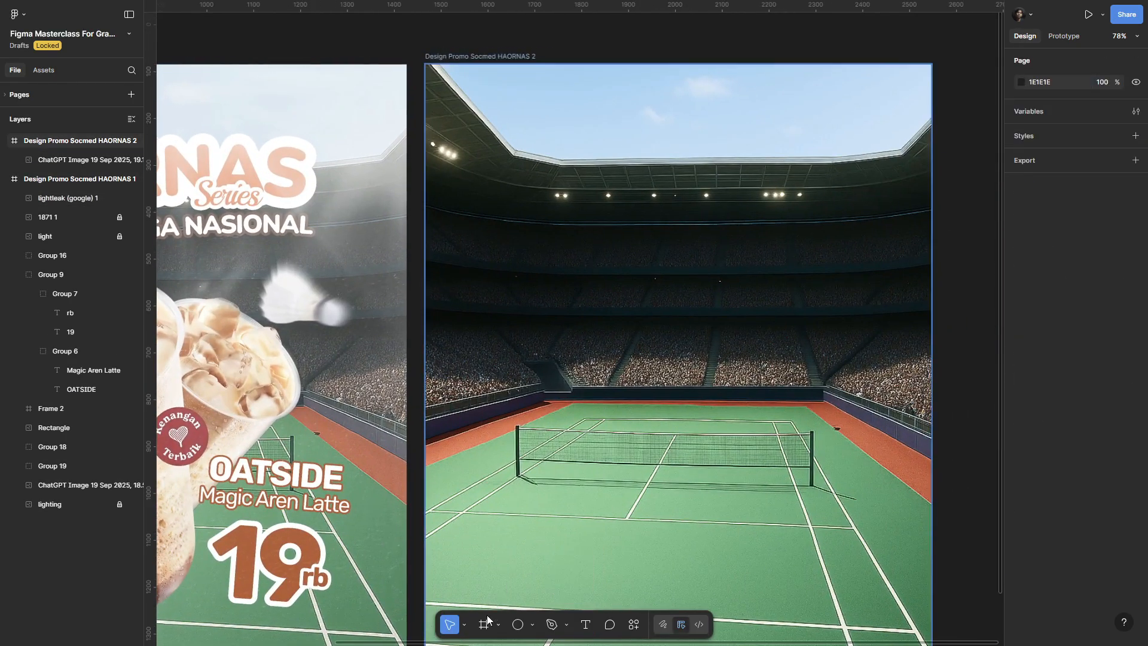
# Step: Draw a flat ellipse about 622 × 126 at about X 229, Y 292 in the Design Promo Socmed HAORNAS 2 frame
pyautogui.click(518, 625)
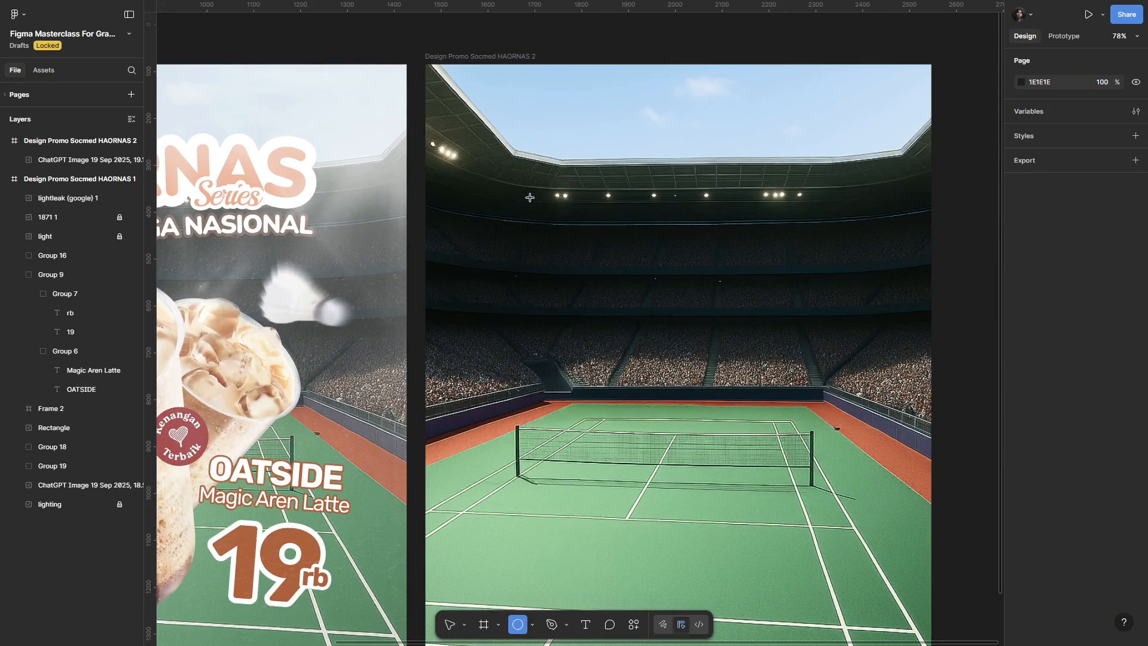
pyautogui.moveTo(532, 197)
pyautogui.mouseDown()
pyautogui.moveTo(679, 246)
pyautogui.moveTo(824, 256)
pyautogui.mouseUp()
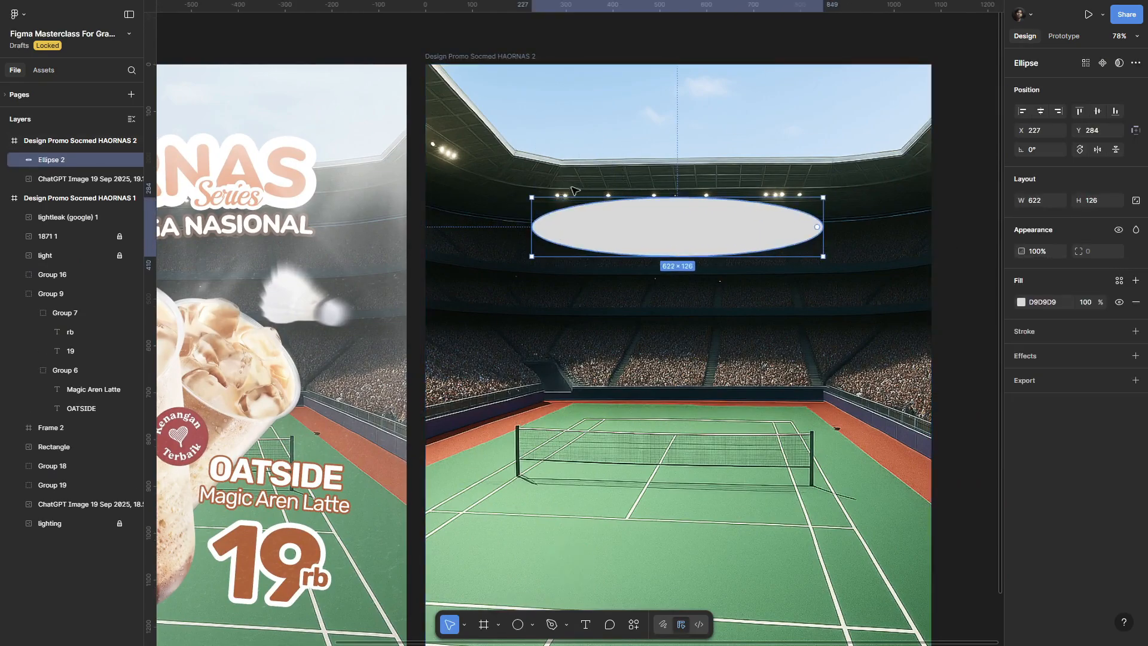
pyautogui.moveTo(720, 231); pyautogui.dragTo(717, 236)
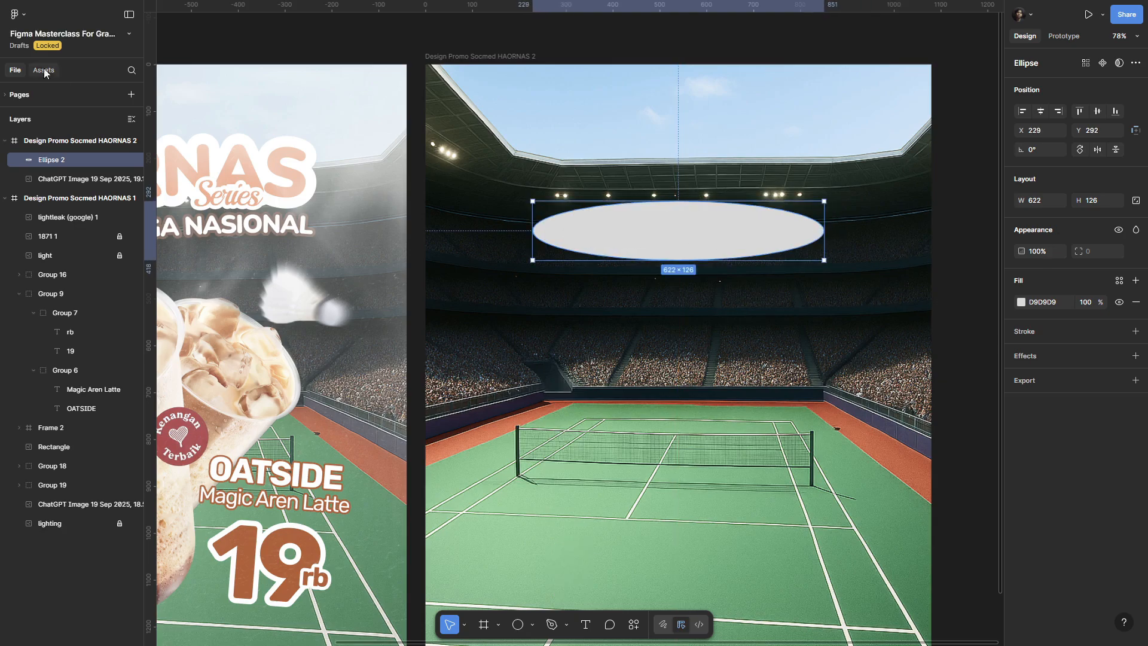
# Step: Add a vertical ruler guide at the horizontal centre of the Design Promo Socmed HAORNAS 2 frame
pyautogui.click(22, 17)
pyautogui.moveTo(47, 121)
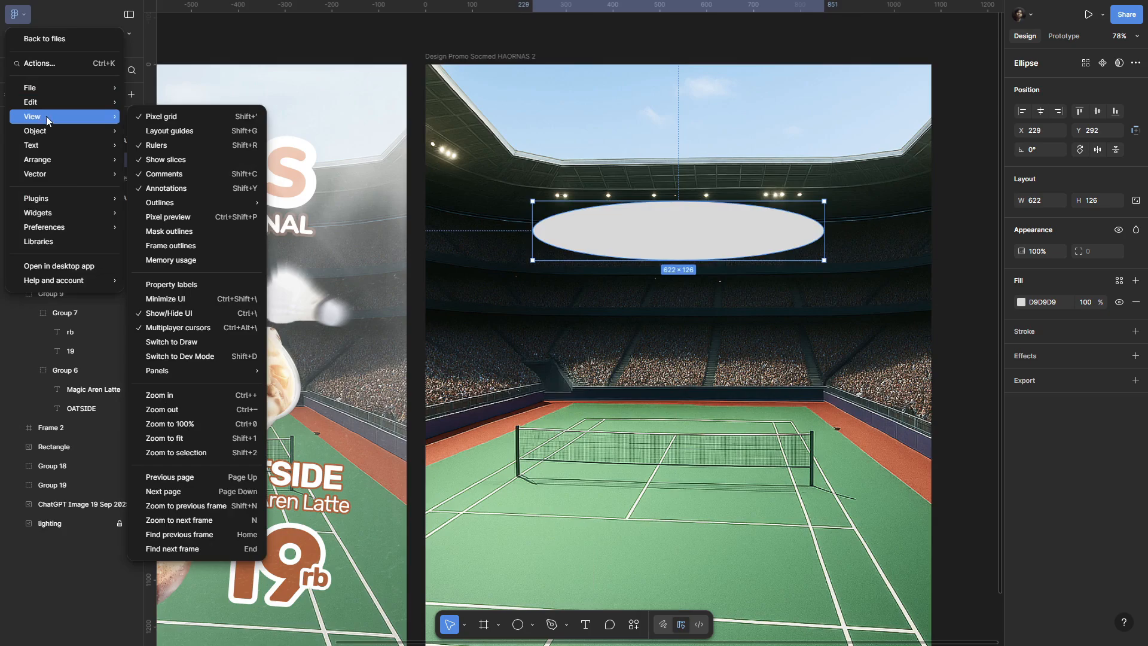
pyautogui.click(153, 80)
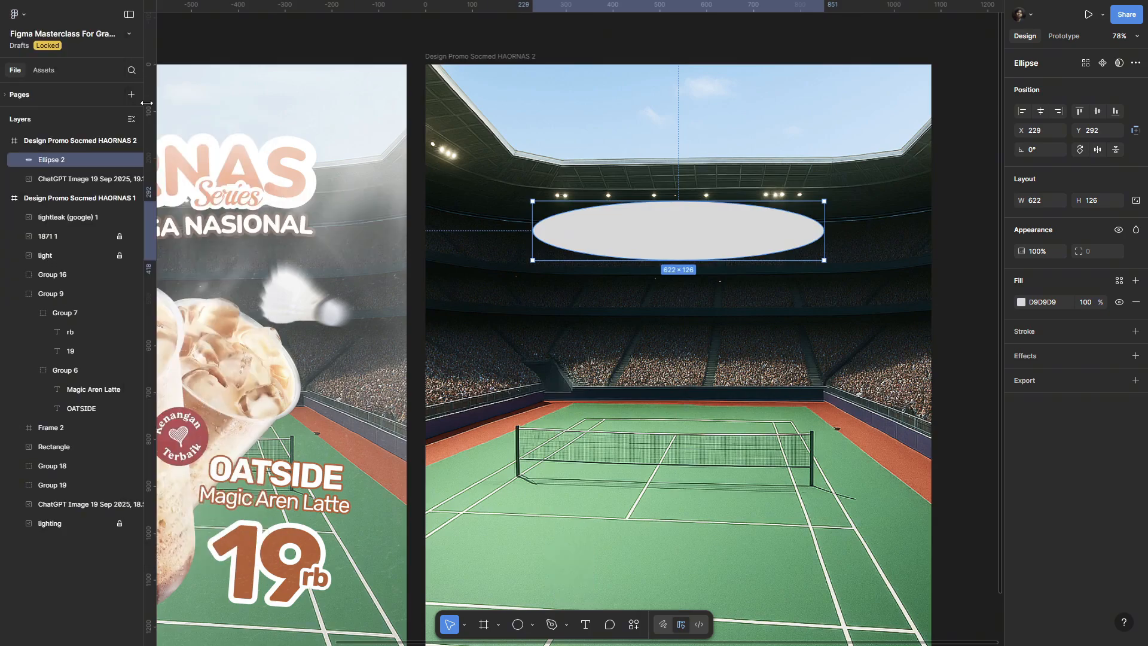
pyautogui.moveTo(148, 93); pyautogui.dragTo(681, 139)
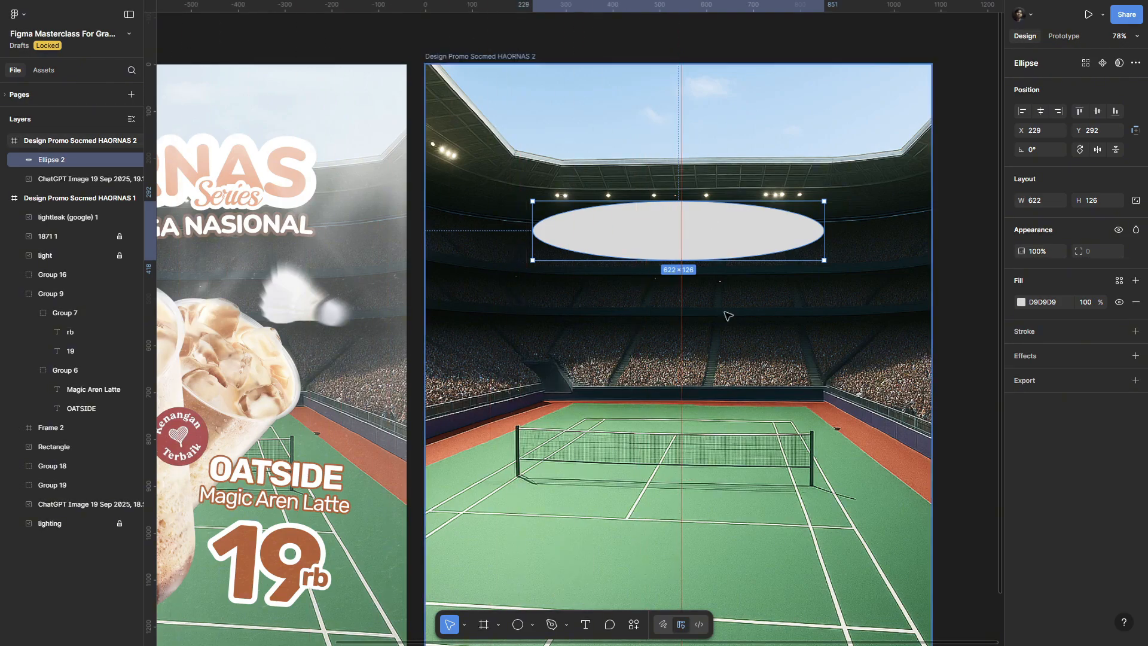
pyautogui.moveTo(725, 315); pyautogui.dragTo(685, 279)
pyautogui.moveTo(641, 146); pyautogui.dragTo(641, 146)
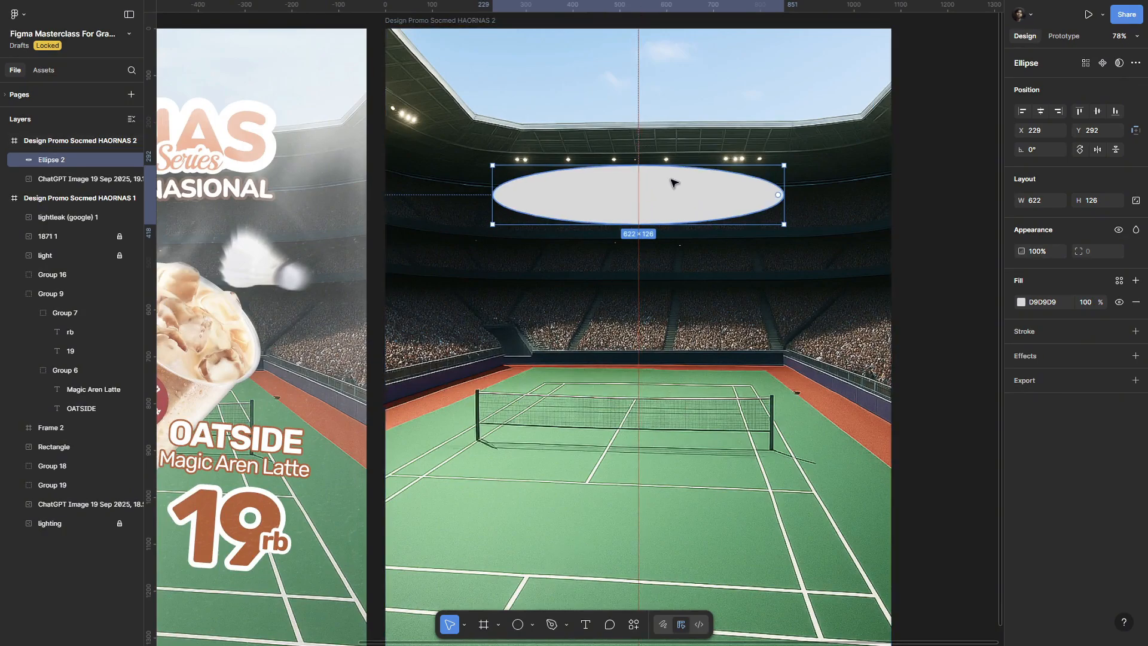
# Step: Turn the ellipse into a text path and write HAORNAS along the middle of its upper curve
pyautogui.keyDown('ctrl'); pyautogui.scroll(5, 673, 178); pyautogui.keyUp('ctrl')
pyautogui.scroll(2, 658, 171)
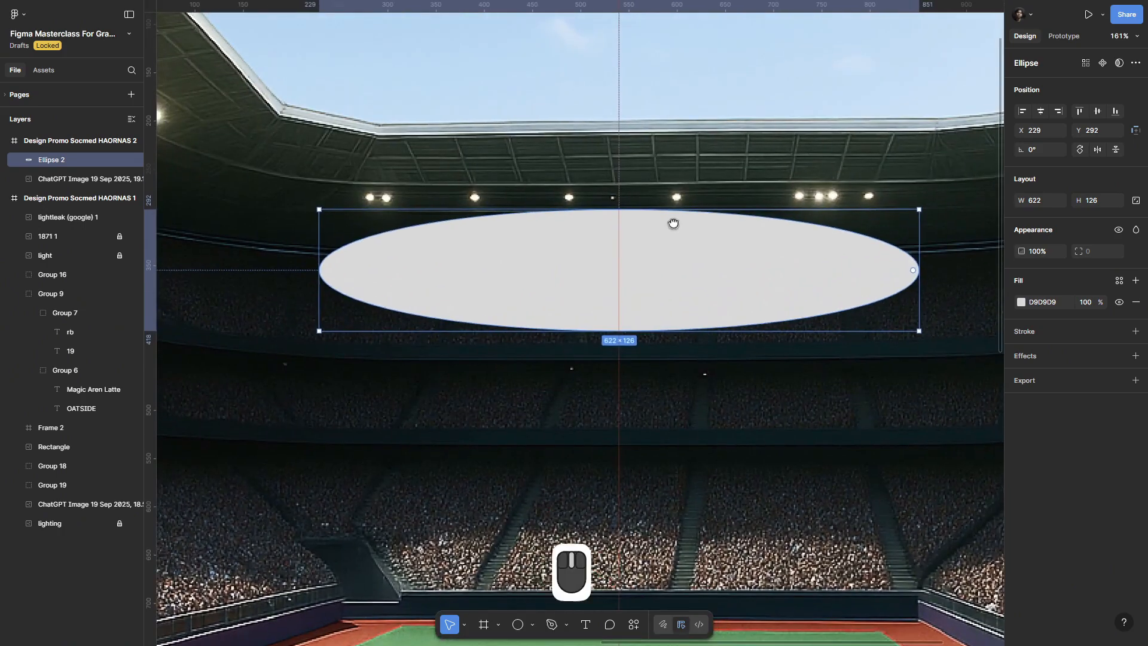
pyautogui.click(586, 625)
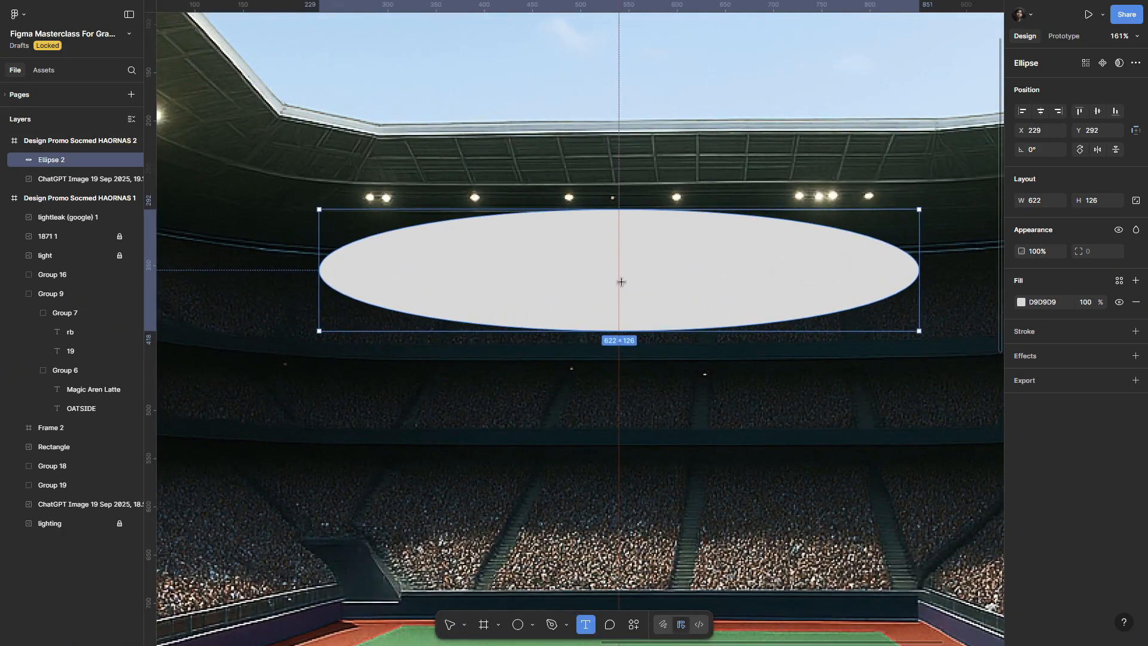
pyautogui.click(625, 209)
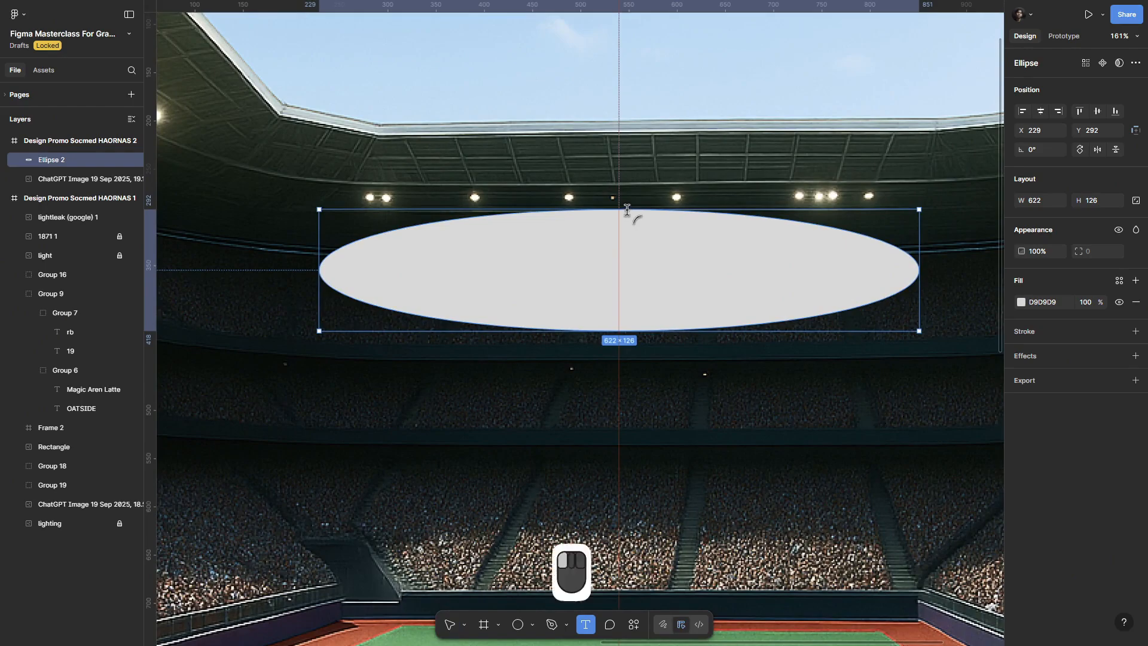
pyautogui.write('HAORNAS')
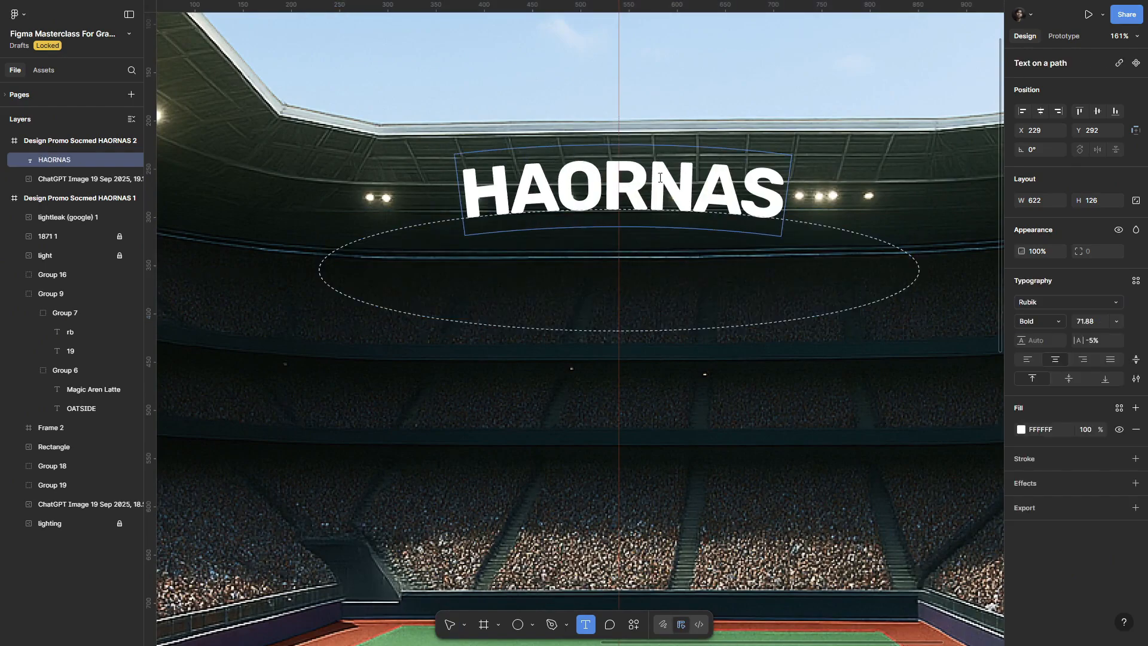
pyautogui.press('Escape')
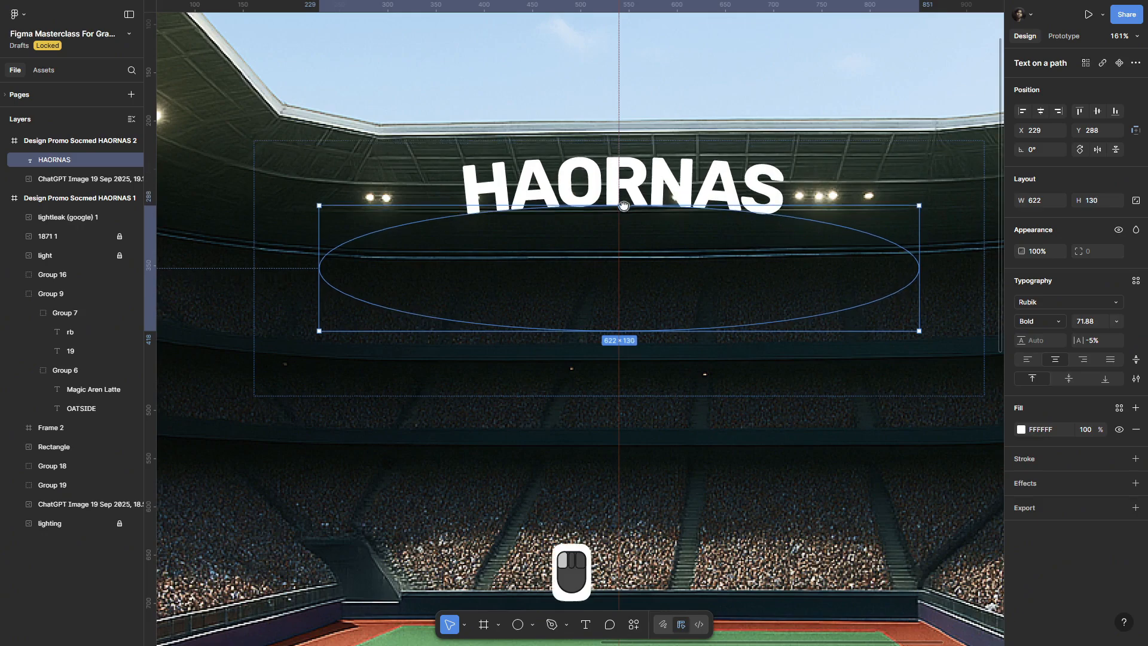
# Step: Set the HAORNAS text's font to Nunito in the Black weight
pyautogui.click(1063, 302)
pyautogui.write('nunito')
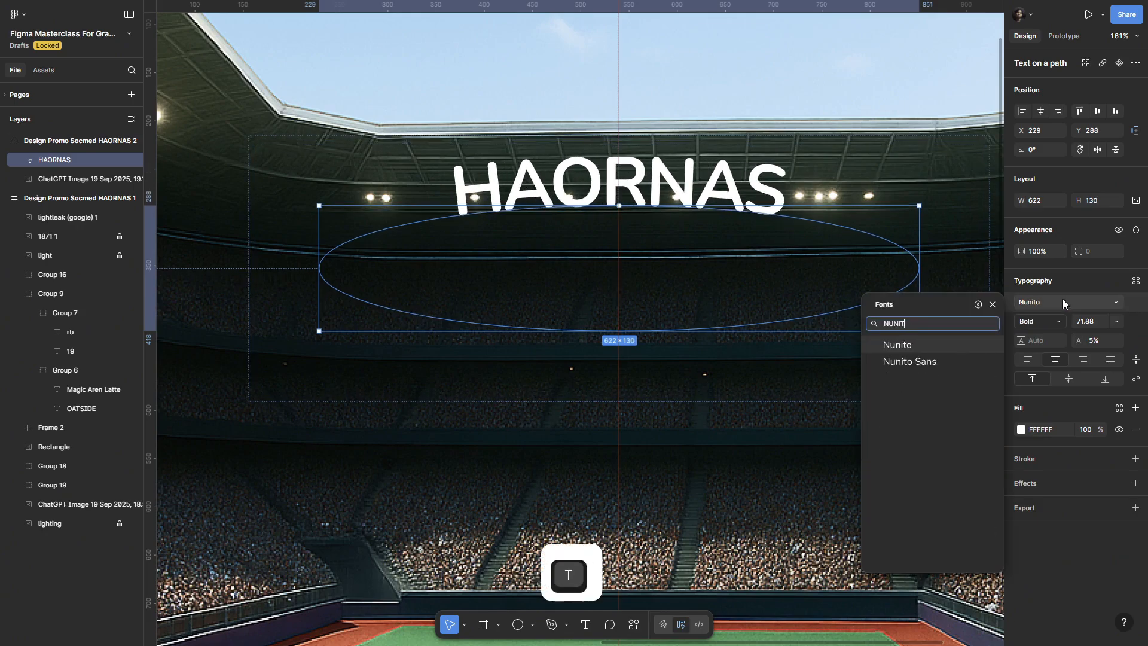
pyautogui.press('Return')
pyautogui.click(1039, 321)
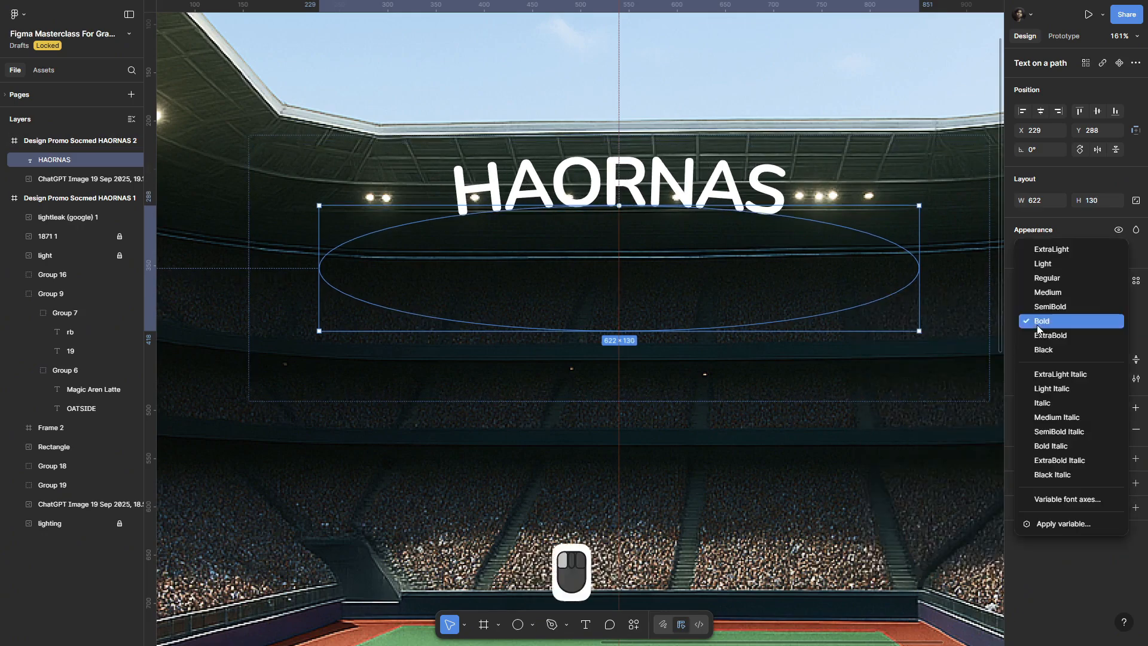
pyautogui.click(1041, 348)
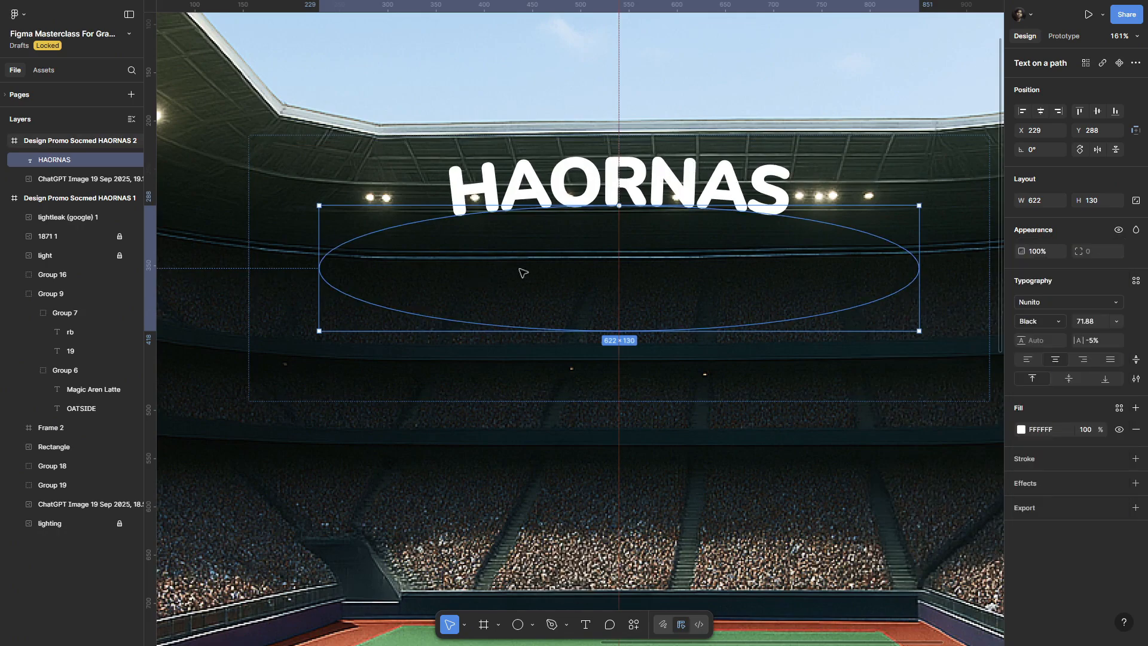
# Step: Set the HAORNAS font size to 150 and resize its ellipse path to about 876 × 115, centred on the guide
pyautogui.moveTo(670, 331); pyautogui.dragTo(671, 315)
pyautogui.click(1086, 321)
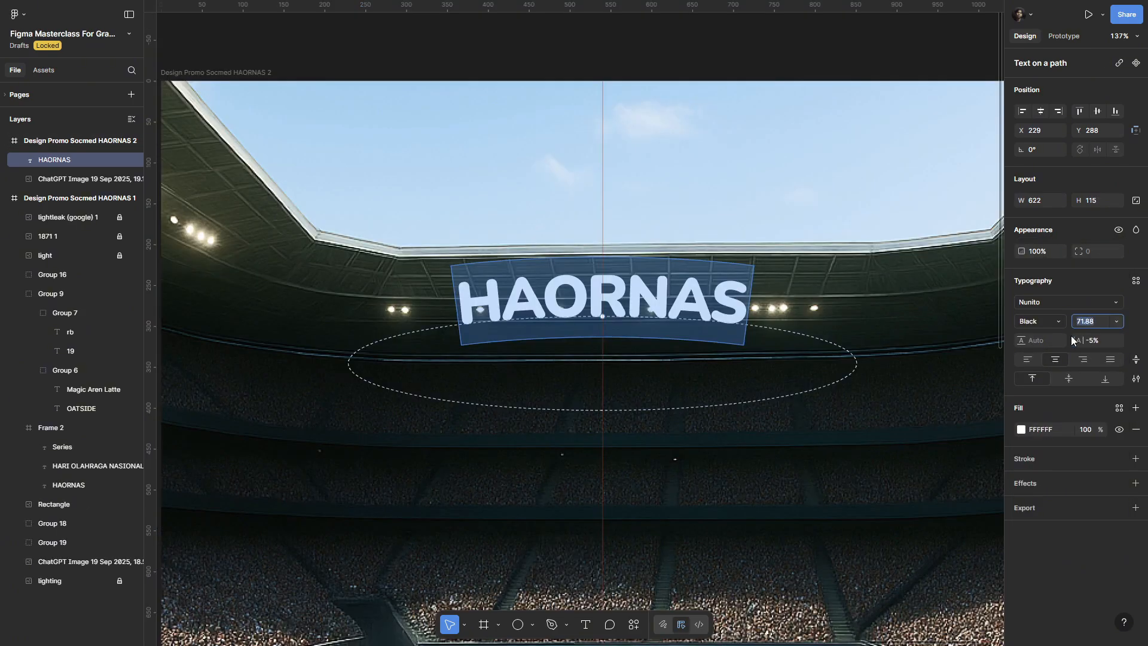
pyautogui.write('150')
pyautogui.press('Return')
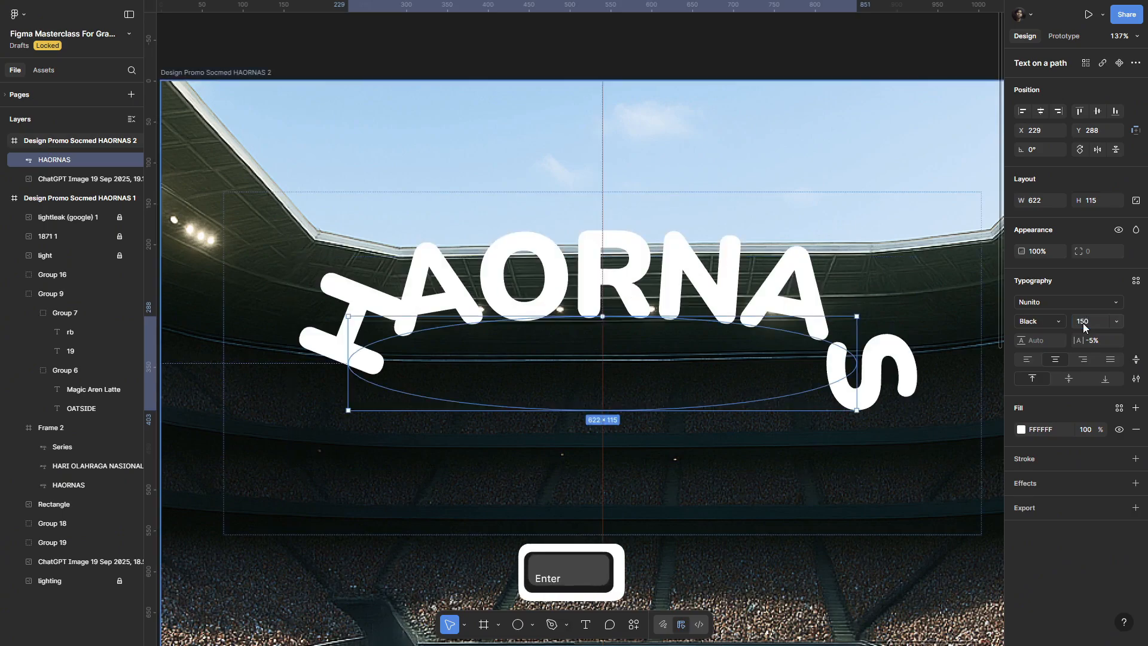
pyautogui.scroll(-5, 728, 307)
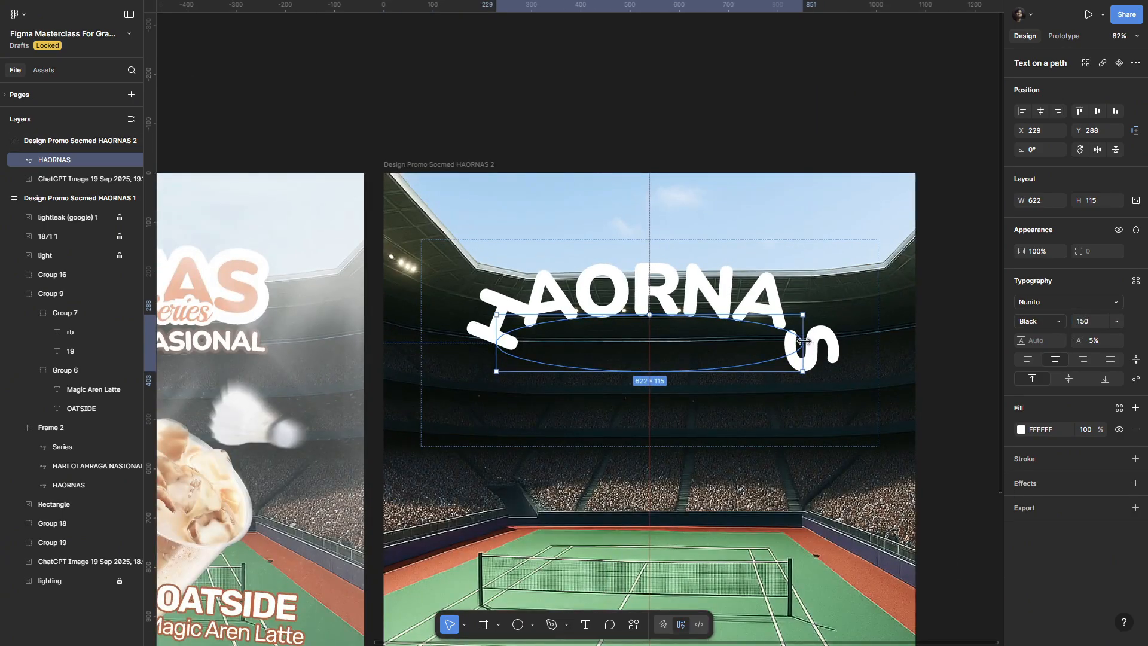
pyautogui.moveTo(801, 341); pyautogui.dragTo(865, 335)
# Step: Recolour the HAORNAS text with the orange FB7C49 already used on this page
pyautogui.keyDown('ctrl'); pyautogui.scroll(5, 679, 326); pyautogui.keyUp('ctrl')
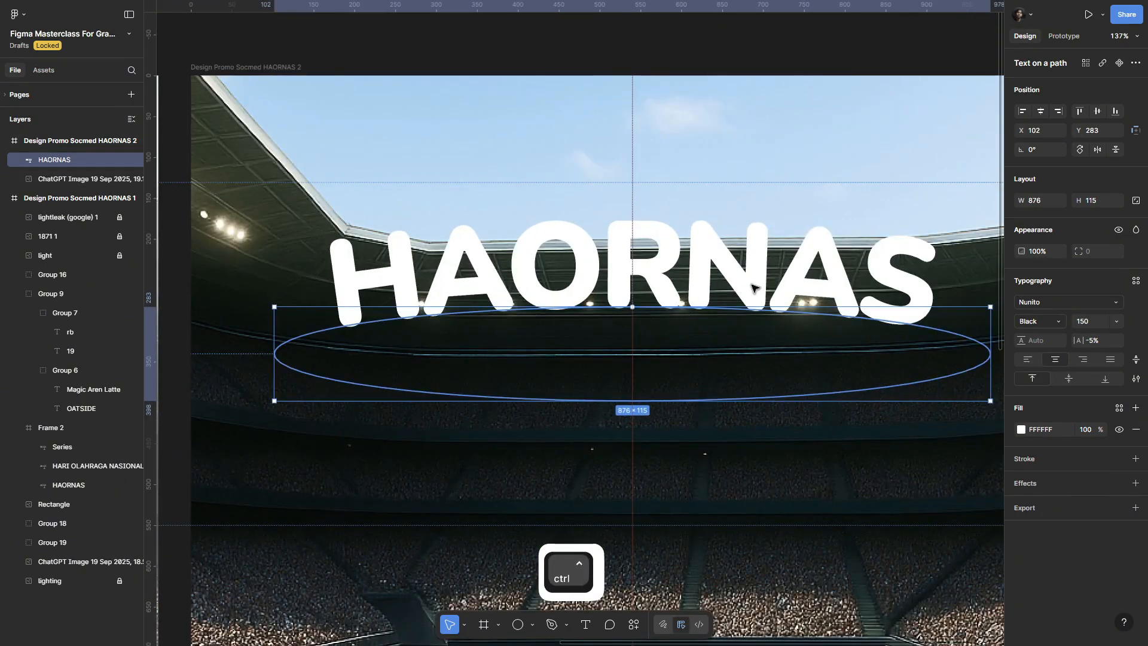
pyautogui.click(1022, 430)
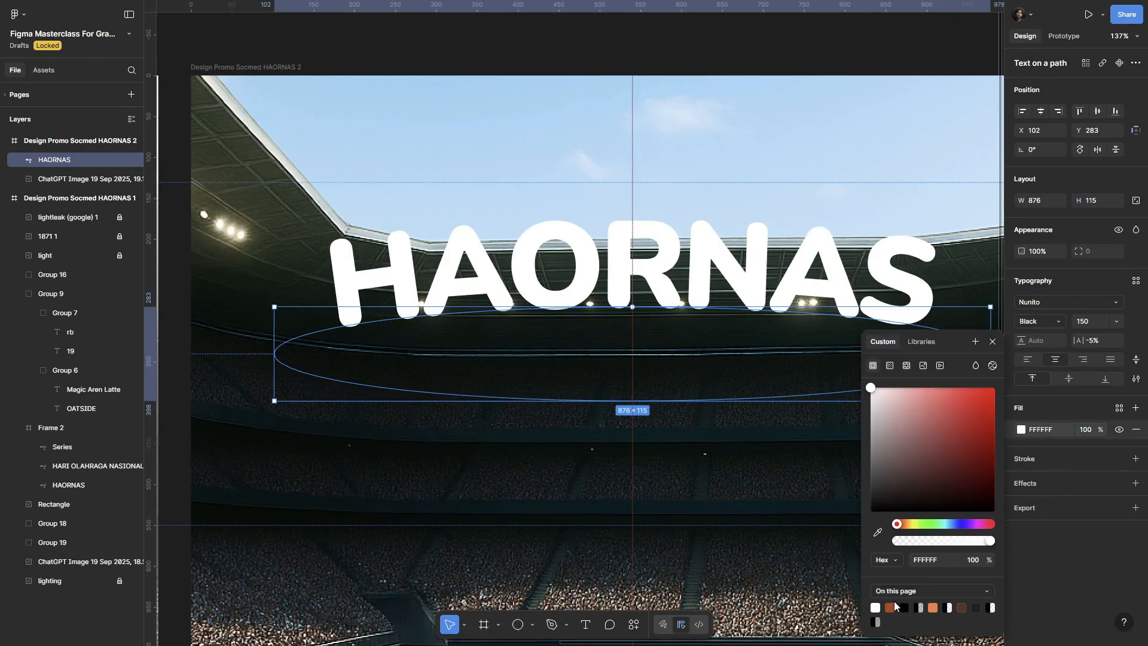
pyautogui.click(933, 607)
pyautogui.keyDown('ctrl'); pyautogui.scroll(-3, 735, 418); pyautogui.keyUp('ctrl')
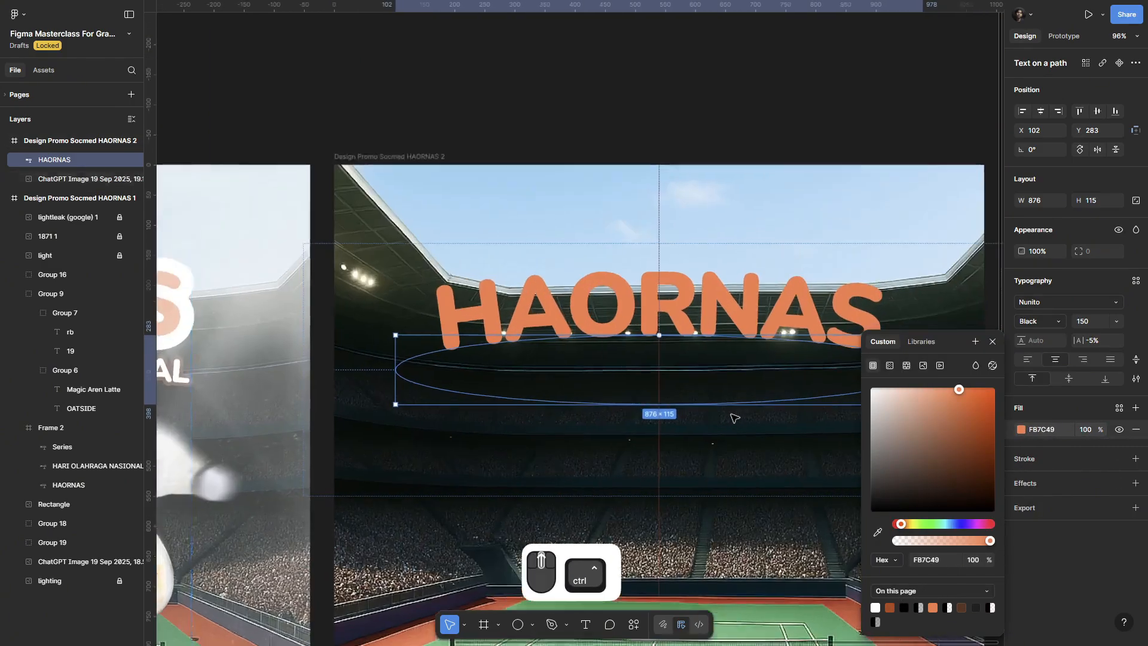
pyautogui.keyDown('ctrl'); pyautogui.scroll(4, 735, 417); pyautogui.keyUp('ctrl')
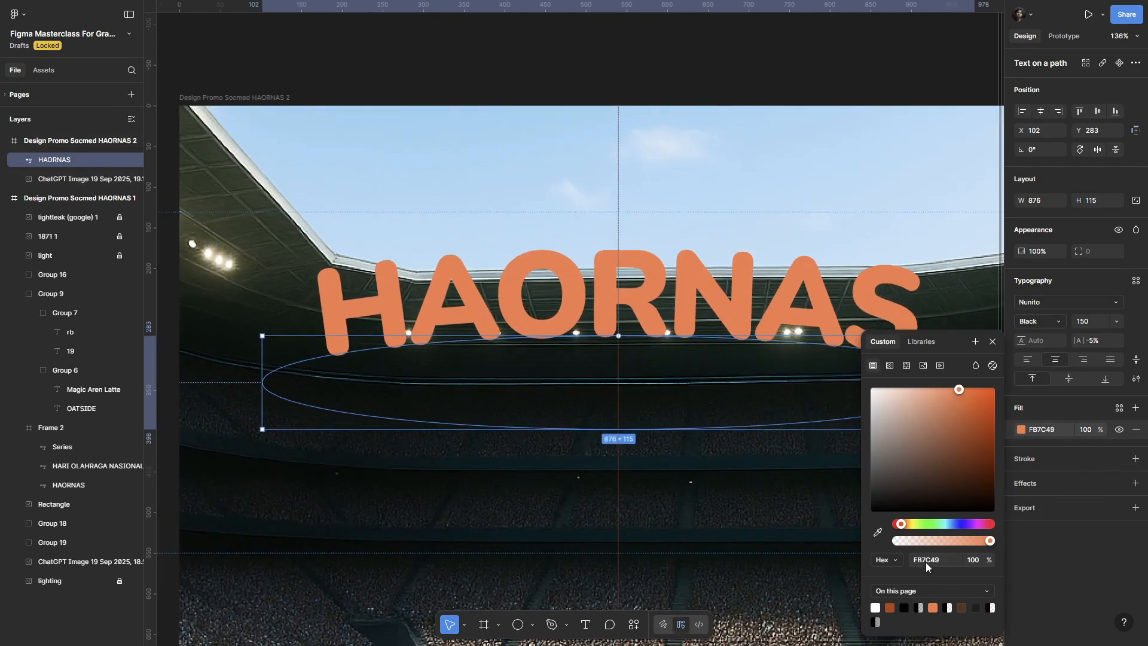
# Step: Add an outside stroke to the HAORNAS text in white FFFFFF with a width of 14
pyautogui.click(1020, 461)
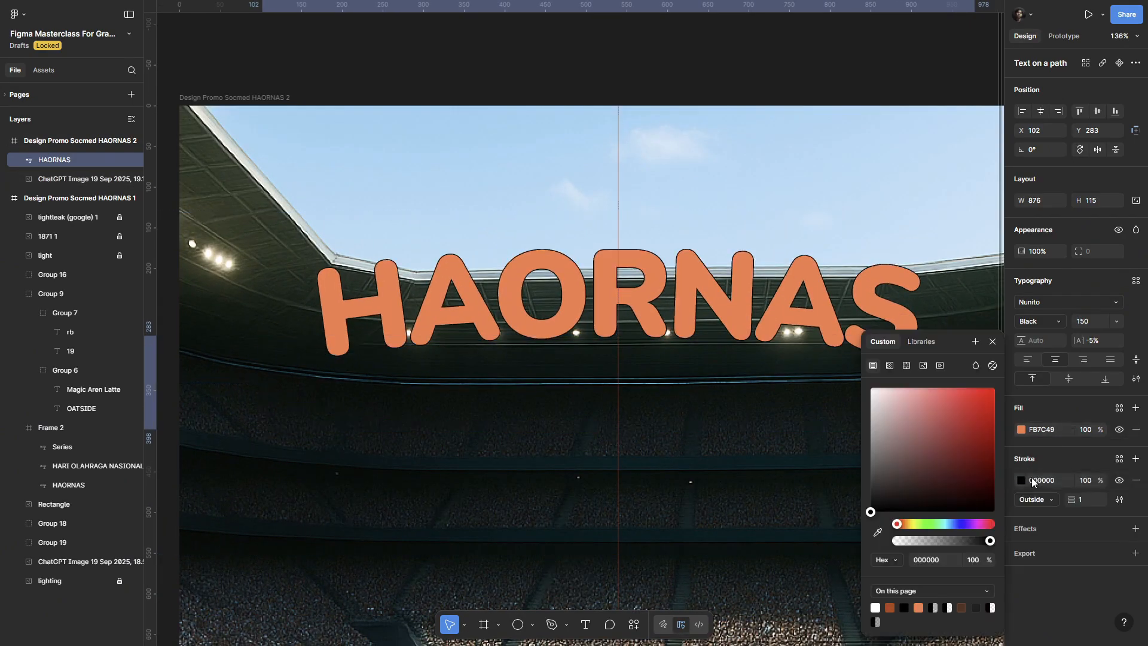
pyautogui.click(1041, 481)
pyautogui.write('ffffff')
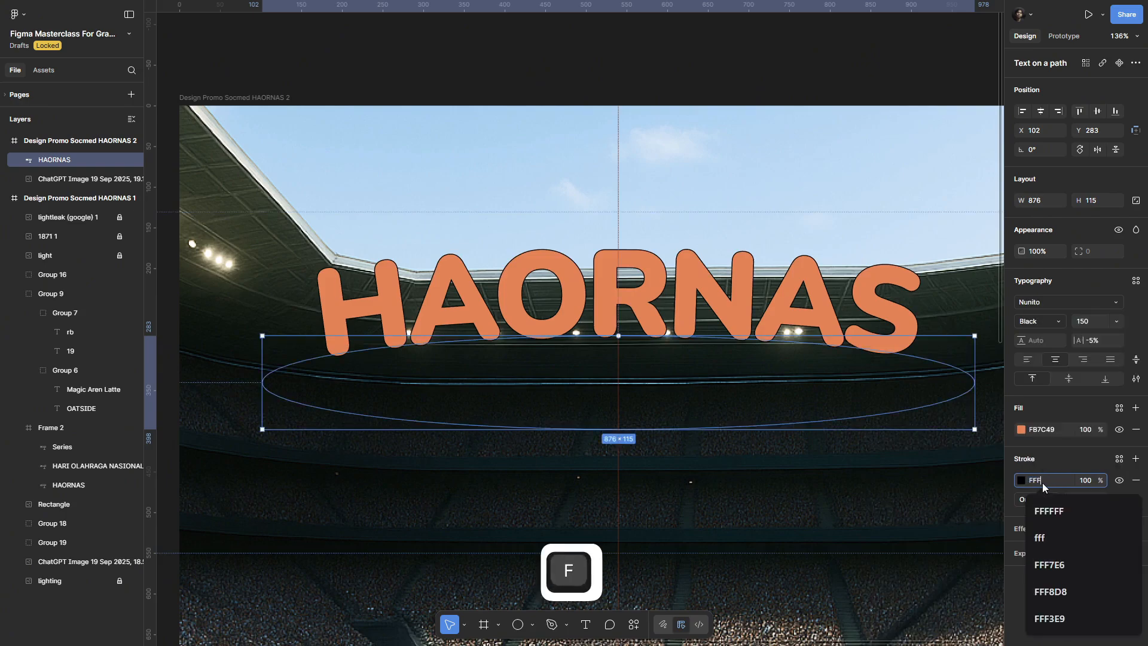
pyautogui.press('Return')
pyautogui.moveTo(1071, 494); pyautogui.dragTo(1083, 499)
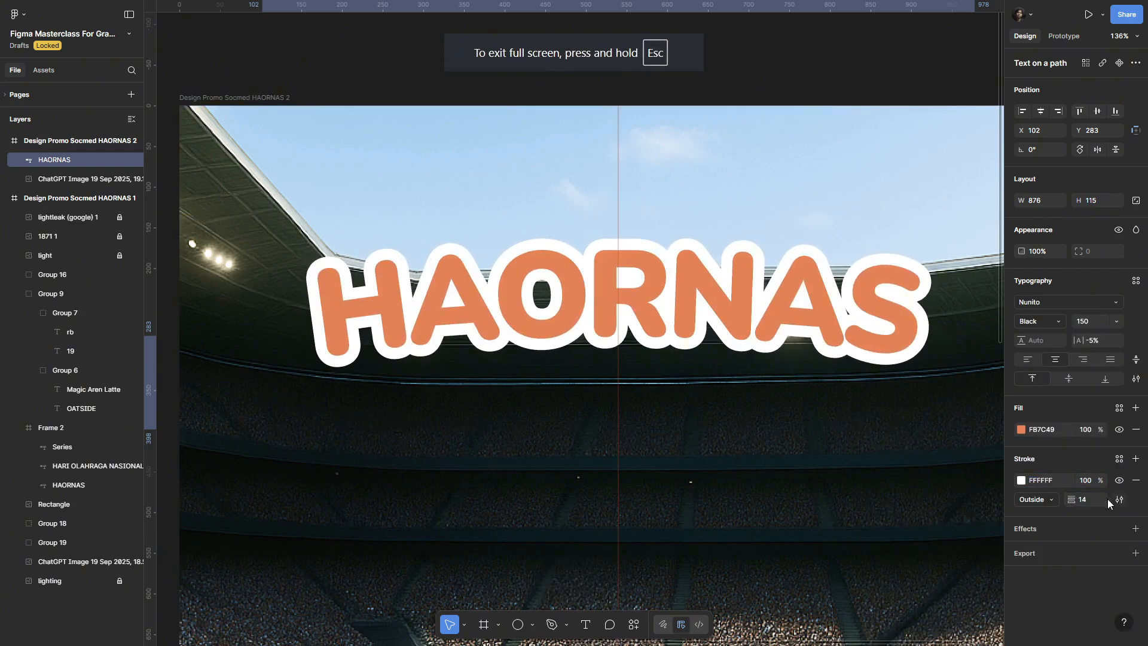
# Step: Give the HAORNAS stroke round joins and set its width to 20
pyautogui.click(1119, 500)
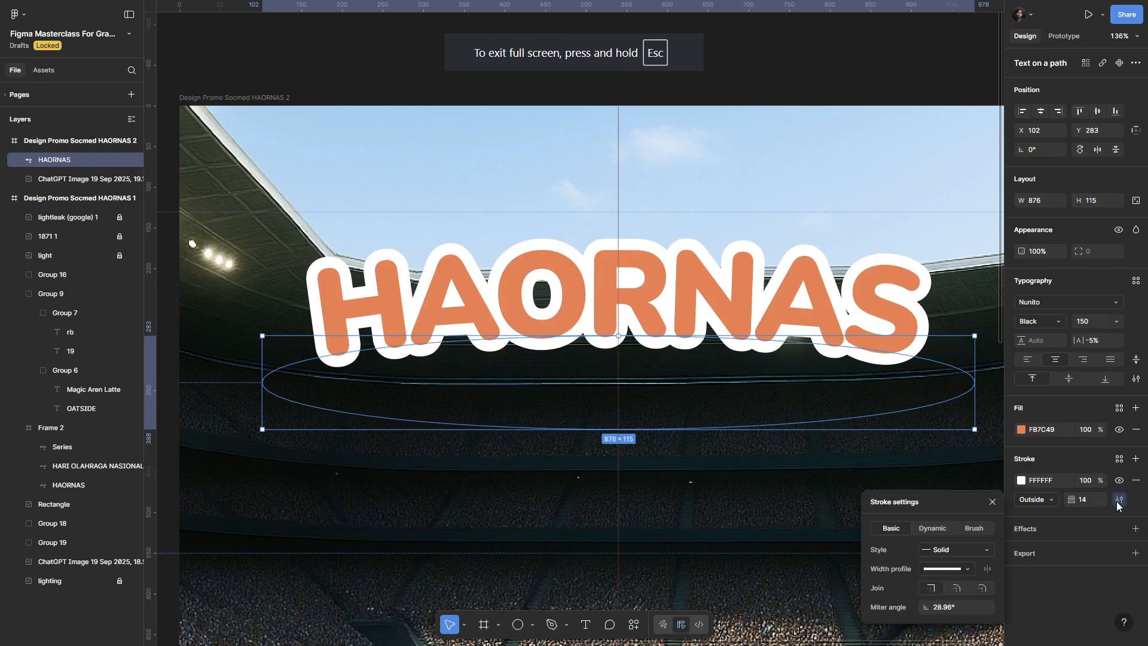
pyautogui.click(980, 588)
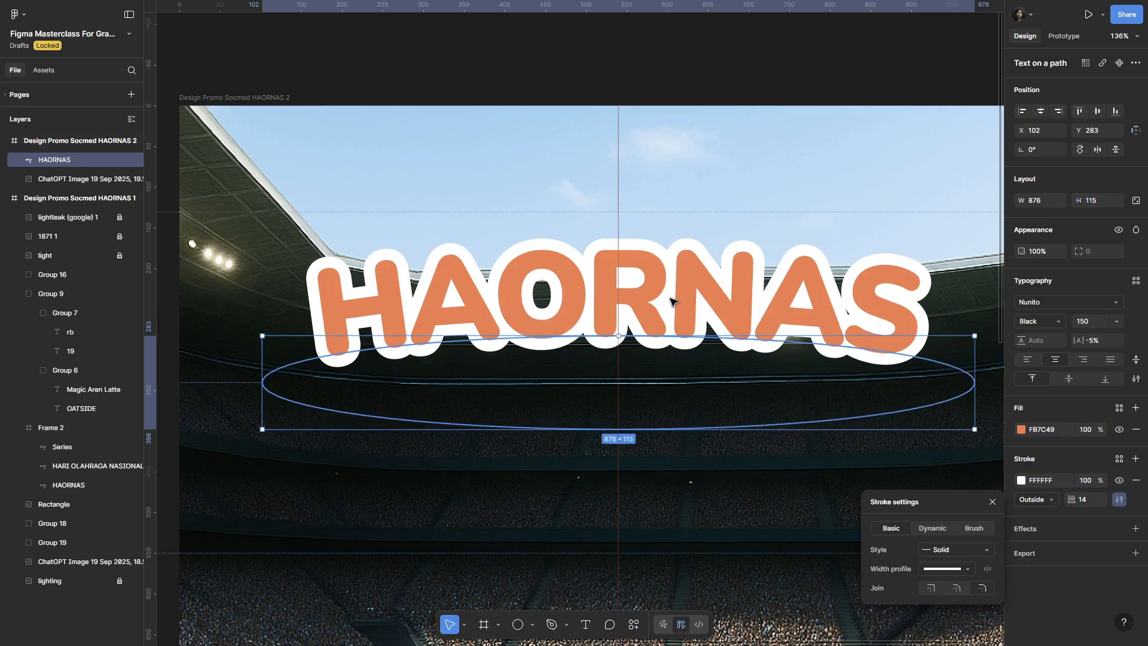
pyautogui.scroll(-5, 670, 297)
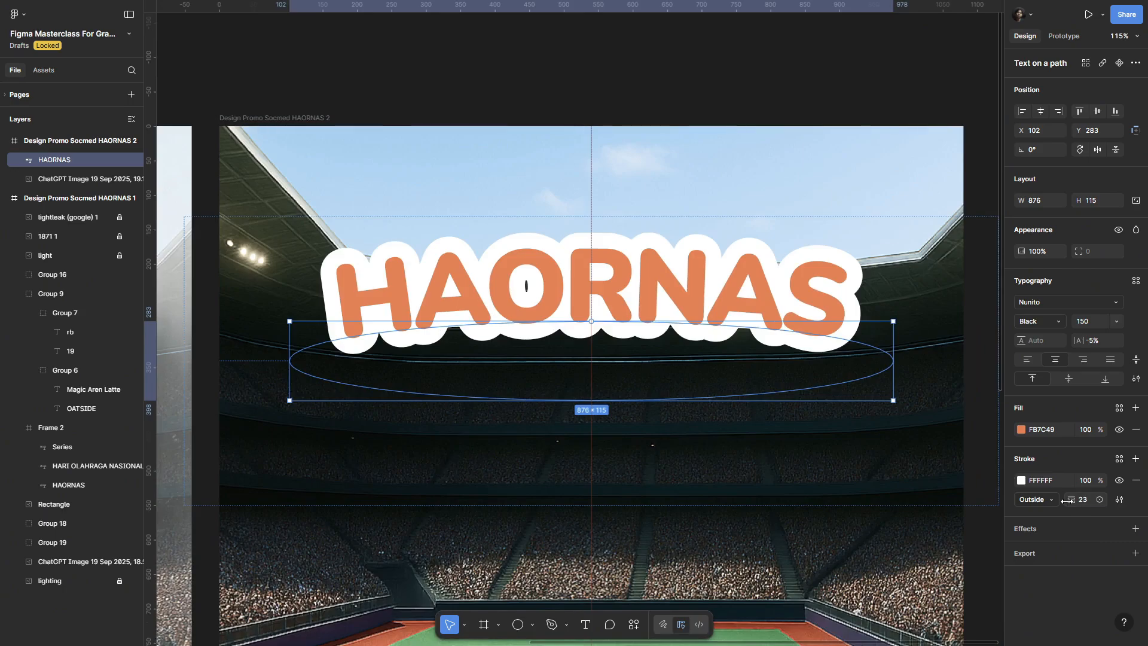
pyautogui.moveTo(1064, 500); pyautogui.dragTo(1064, 500)
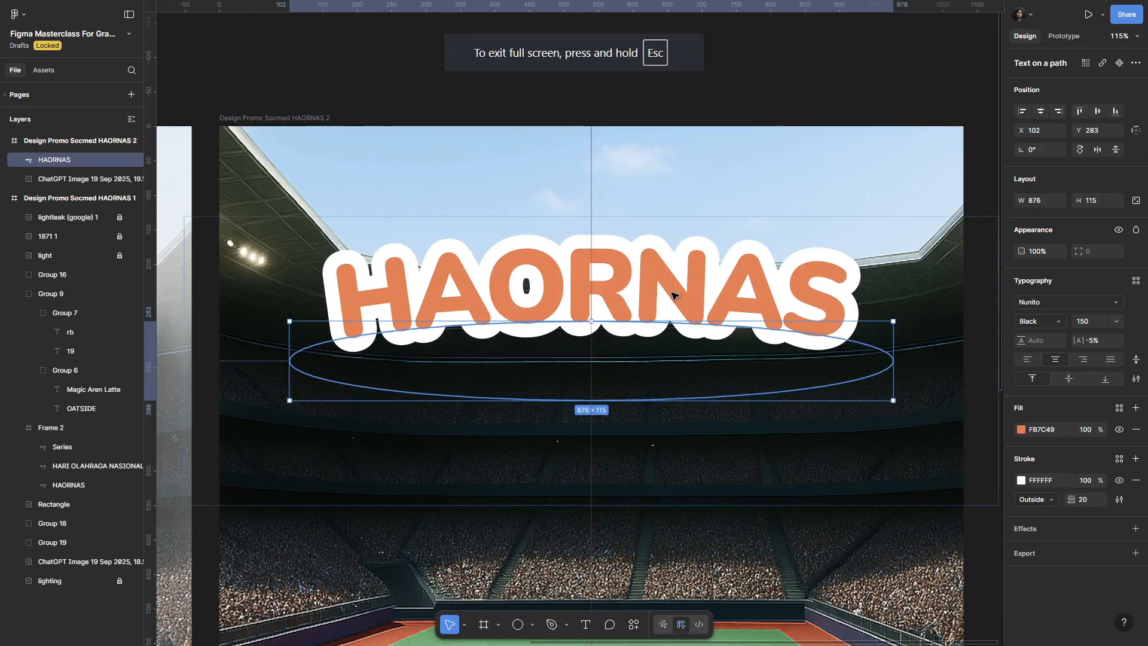
# Step: Duplicate the HAORNAS text directly below itself at about Y 388 and change the copy's wording to Series
pyautogui.moveTo(672, 293); pyautogui.dragTo(670, 352)
pyautogui.hotkey('ctrl', 'z')
pyautogui.hotkey('ctrl', 'd')
pyautogui.write('Series')
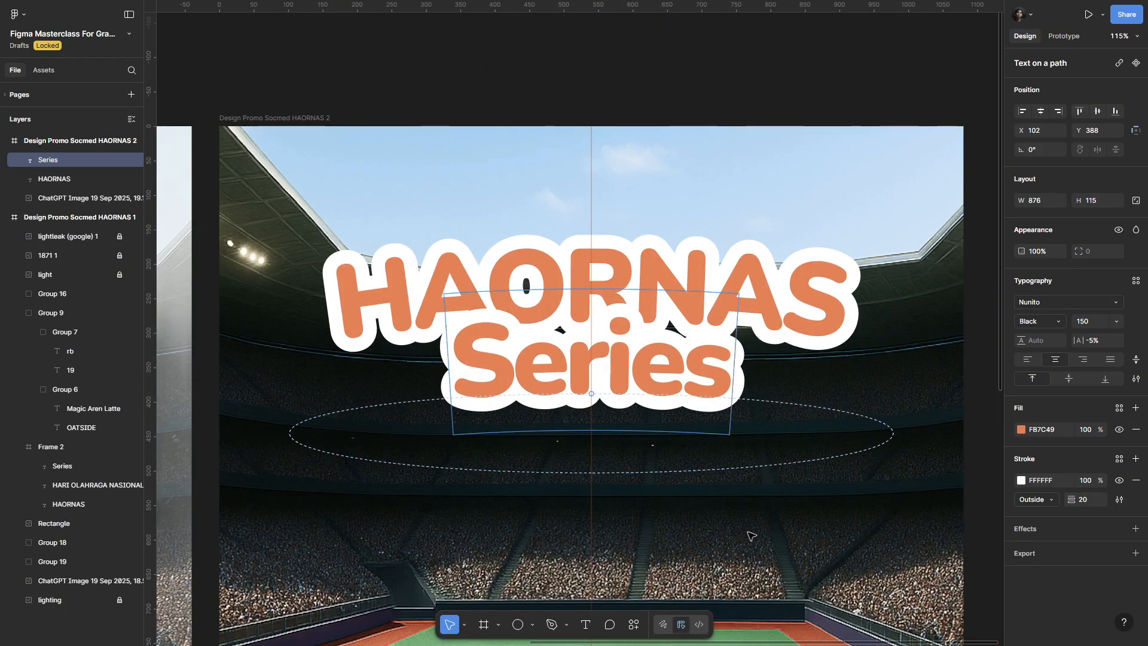
pyautogui.press('Escape')
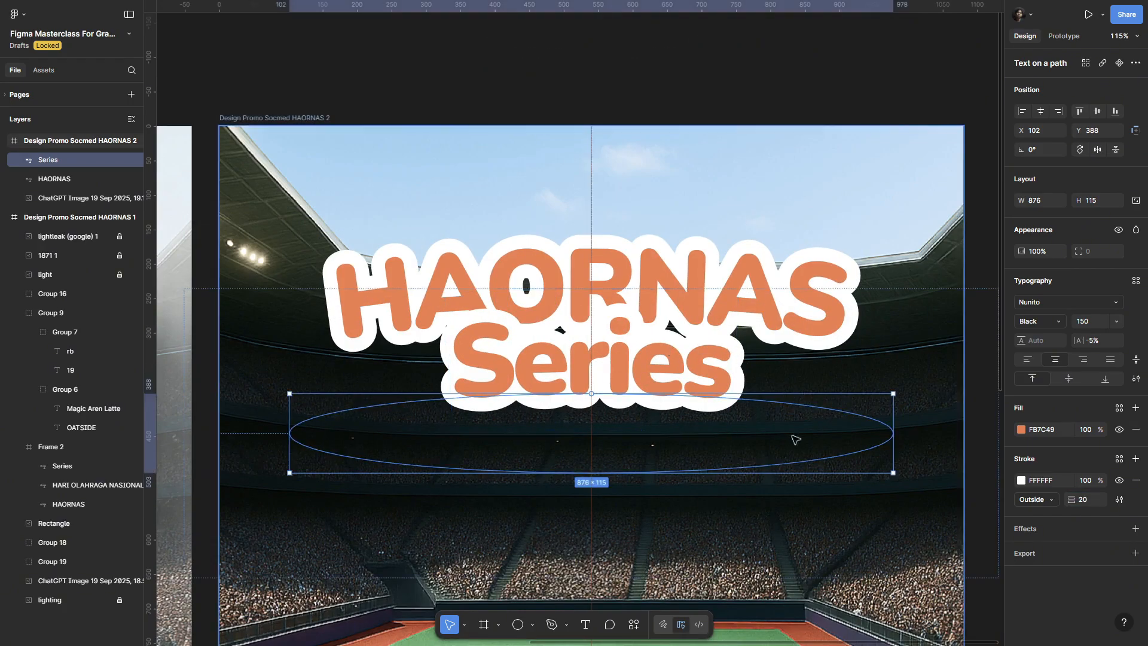
# Step: Set the Series text's font to Playball
pyautogui.click(1038, 305)
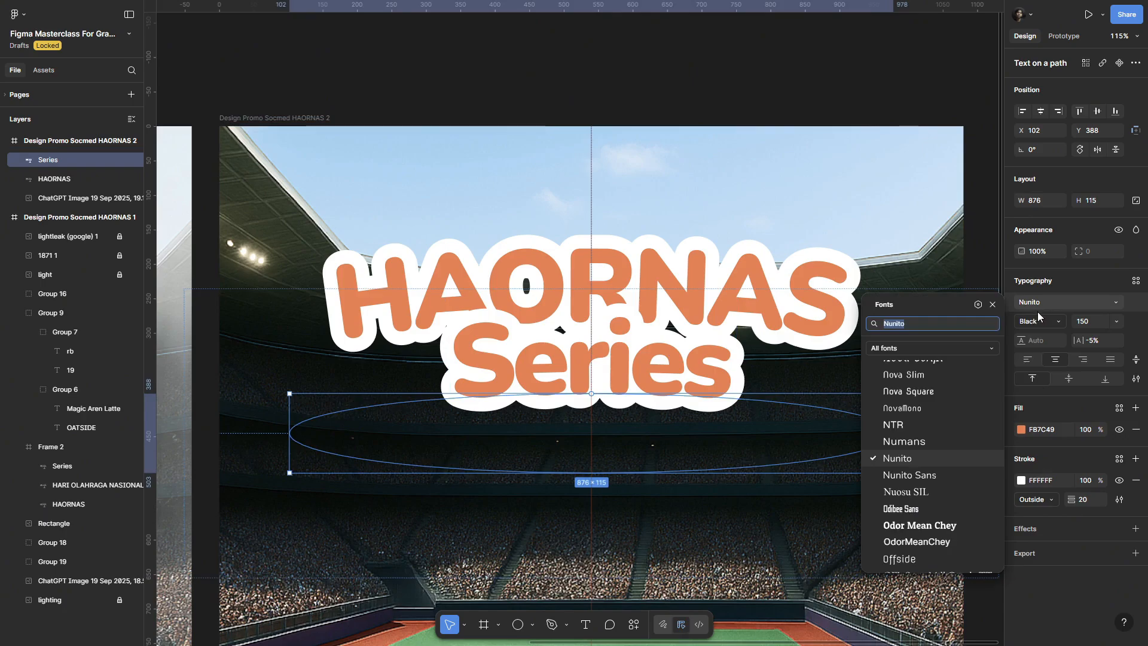
pyautogui.write('play')
pyautogui.press('Down')
pyautogui.press('Return')
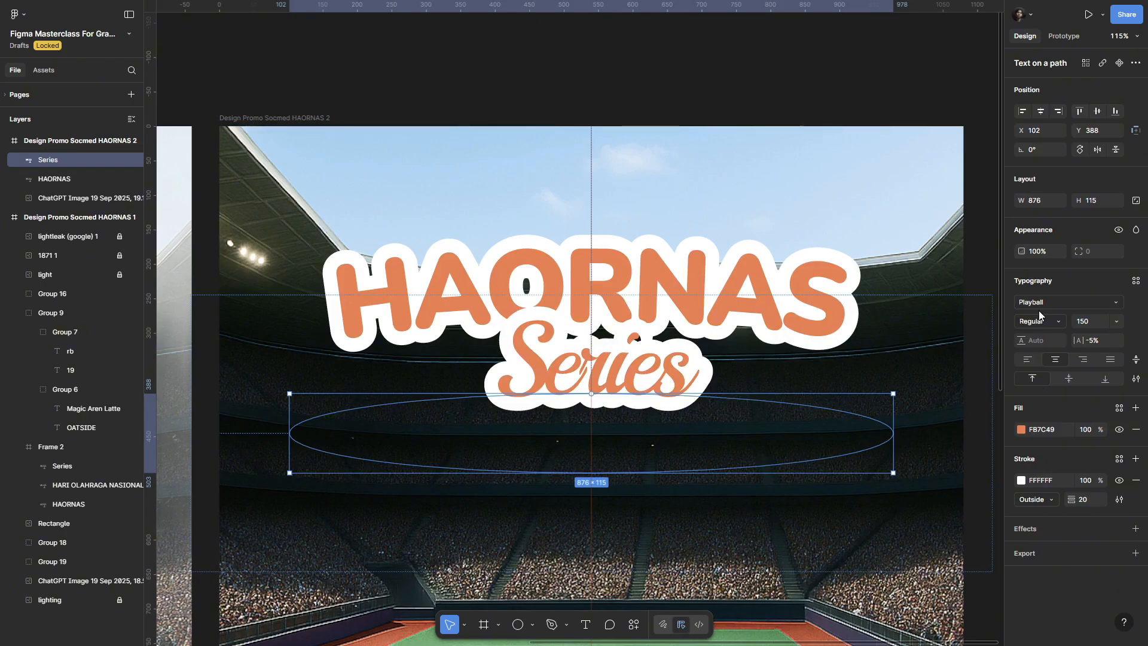
# Step: Scale the Series text down to a path width of about 442 and overlap it with the lower right of HAORNAS at about X 511, Y 321
pyautogui.press('k')
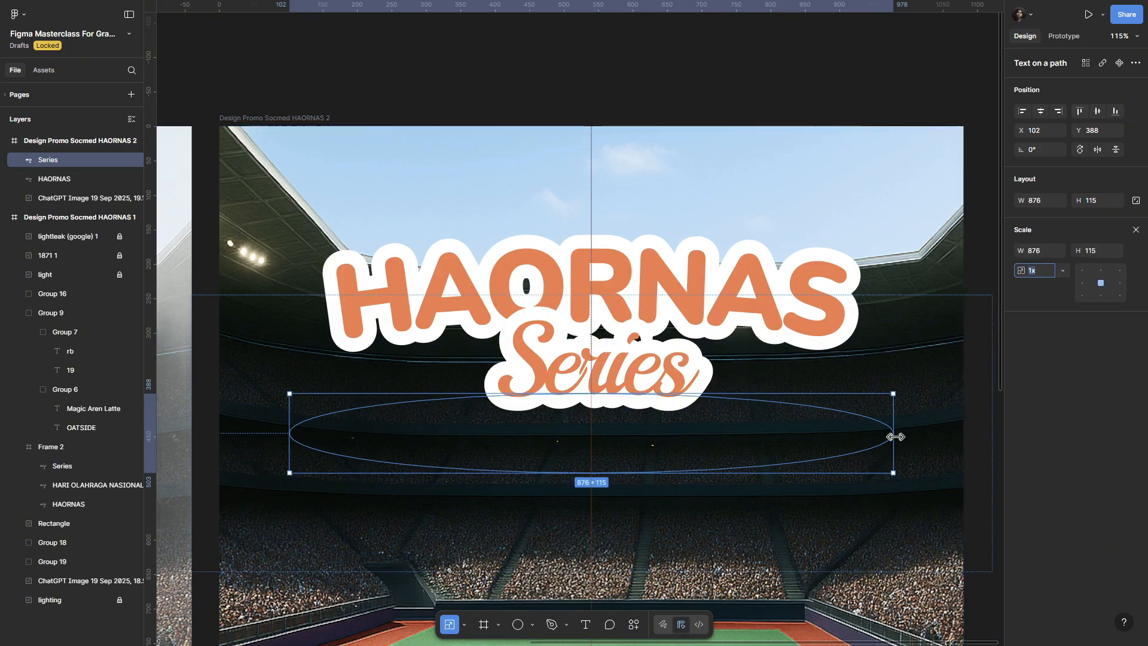
pyautogui.moveTo(895, 438); pyautogui.dragTo(482, 435)
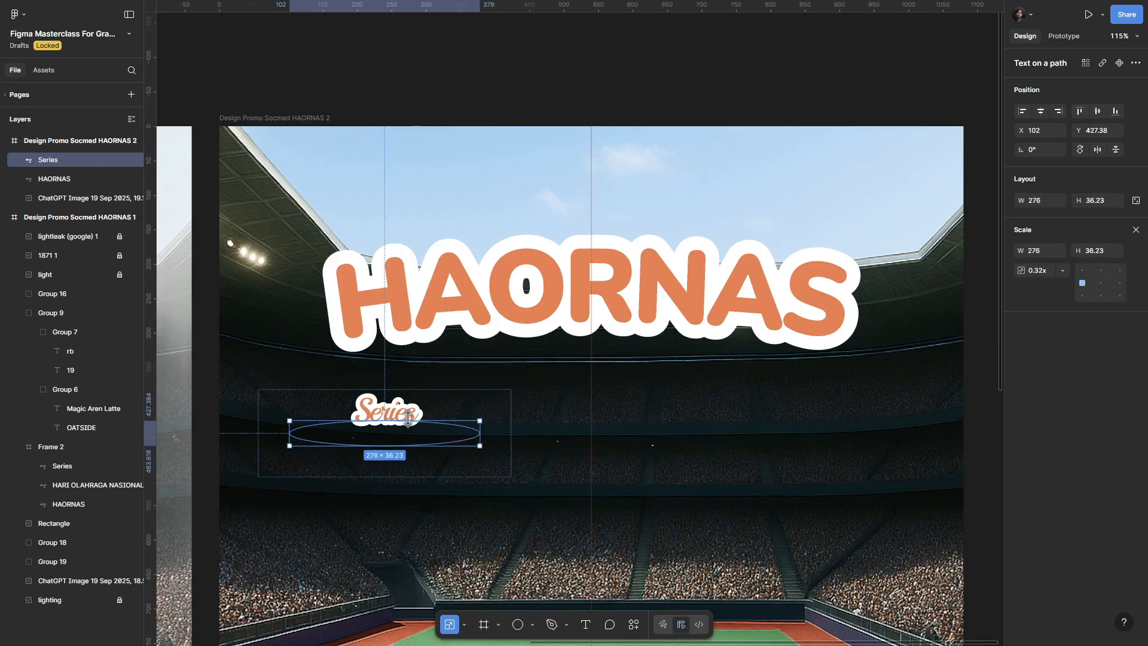
pyautogui.moveTo(408, 414); pyautogui.dragTo(714, 343)
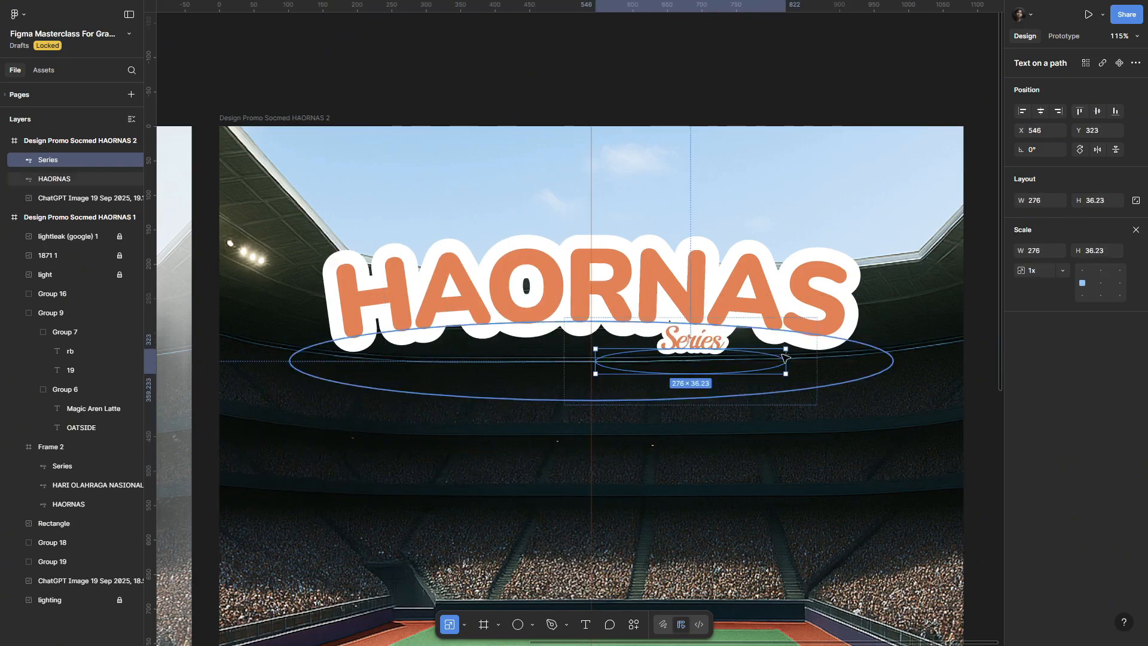
pyautogui.moveTo(787, 358); pyautogui.dragTo(885, 359)
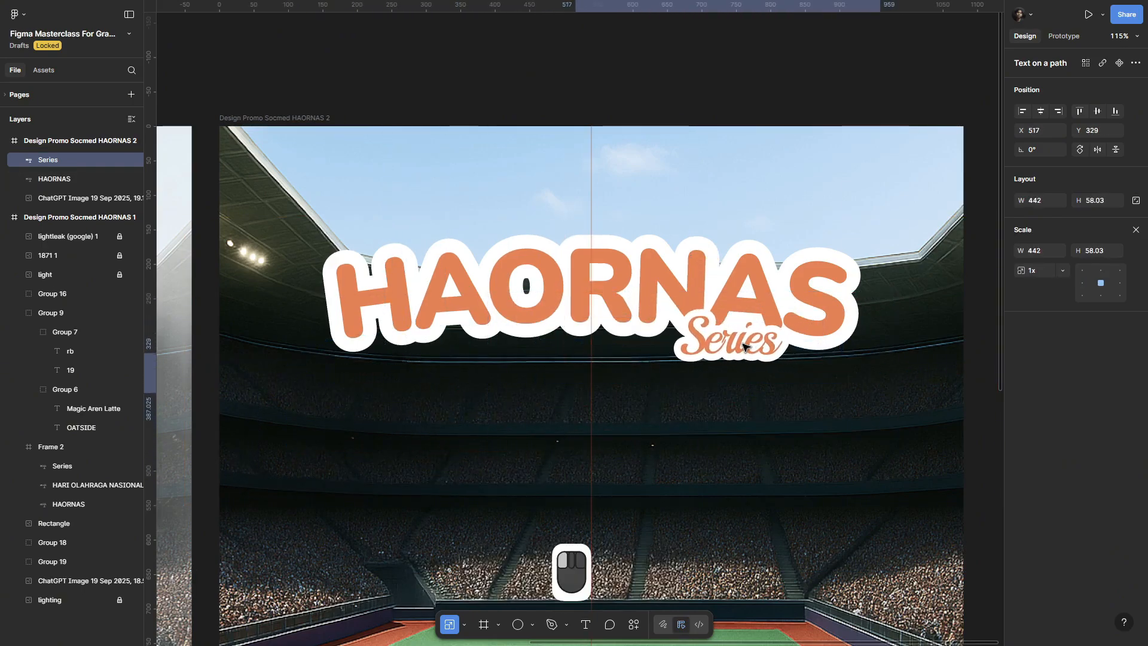
pyautogui.press('Up')
pyautogui.press('Up')
pyautogui.click(739, 341)
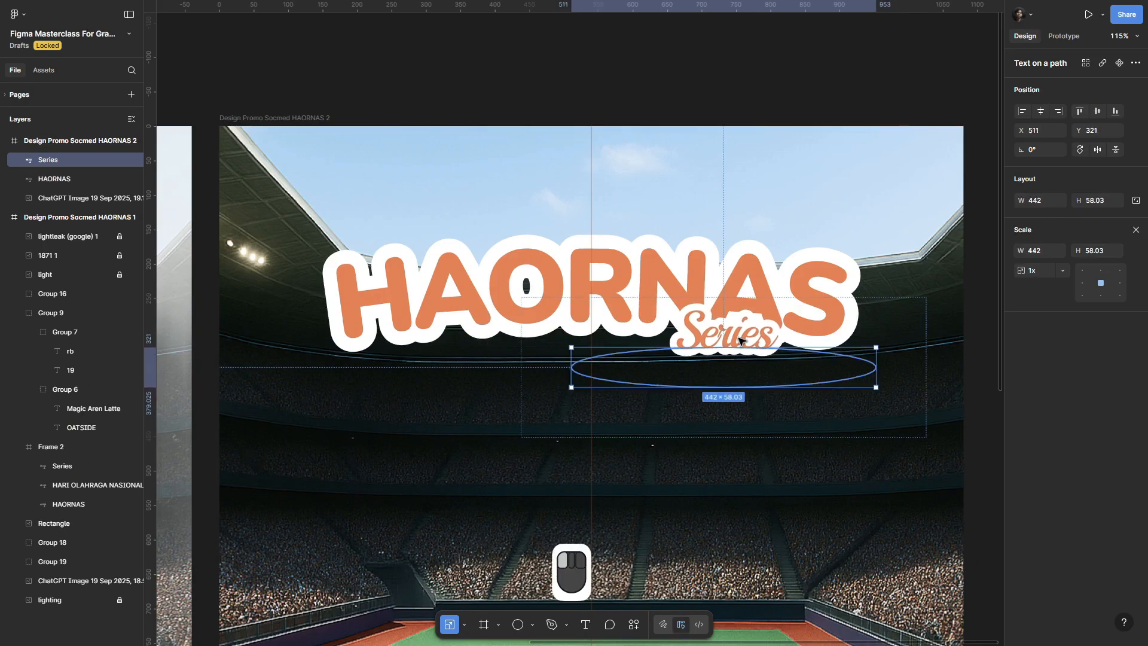
# Step: Duplicate the HAORNAS text below itself at about Y 498 and change the copy's wording to HARI OLAHRAGA NASIONAL
pyautogui.click(651, 257)
pyautogui.hotkey('ctrl', 'd')
pyautogui.moveTo(651, 257); pyautogui.dragTo(674, 430)
pyautogui.doubleClick(659, 440)
pyautogui.write('HARI OAL')
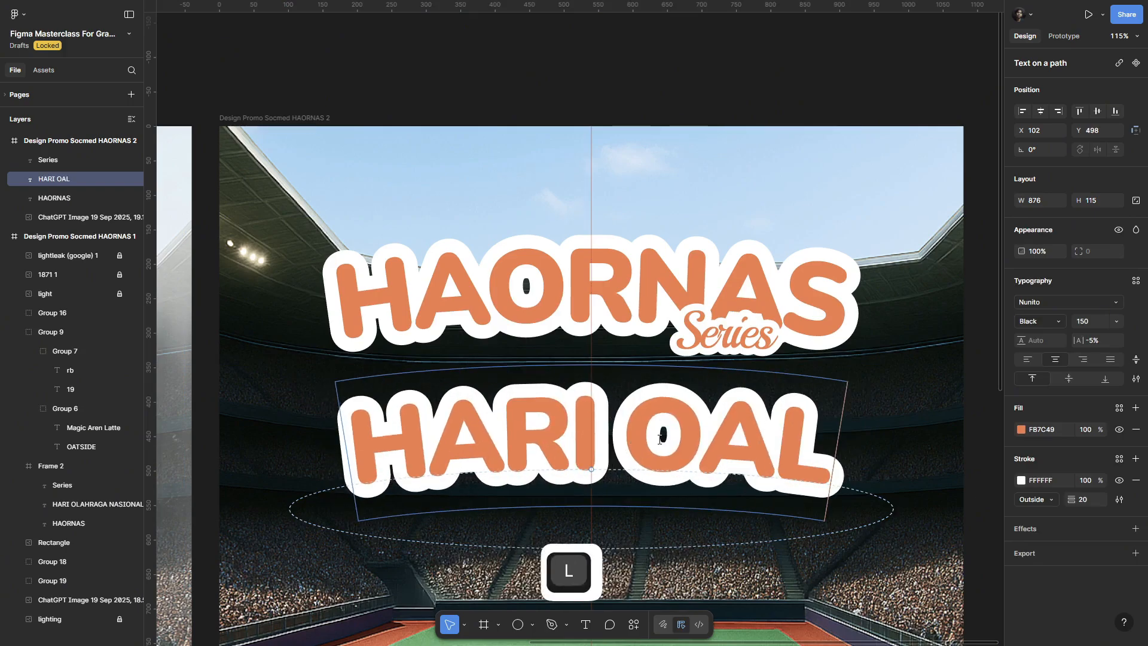
pyautogui.press('BackSpace')
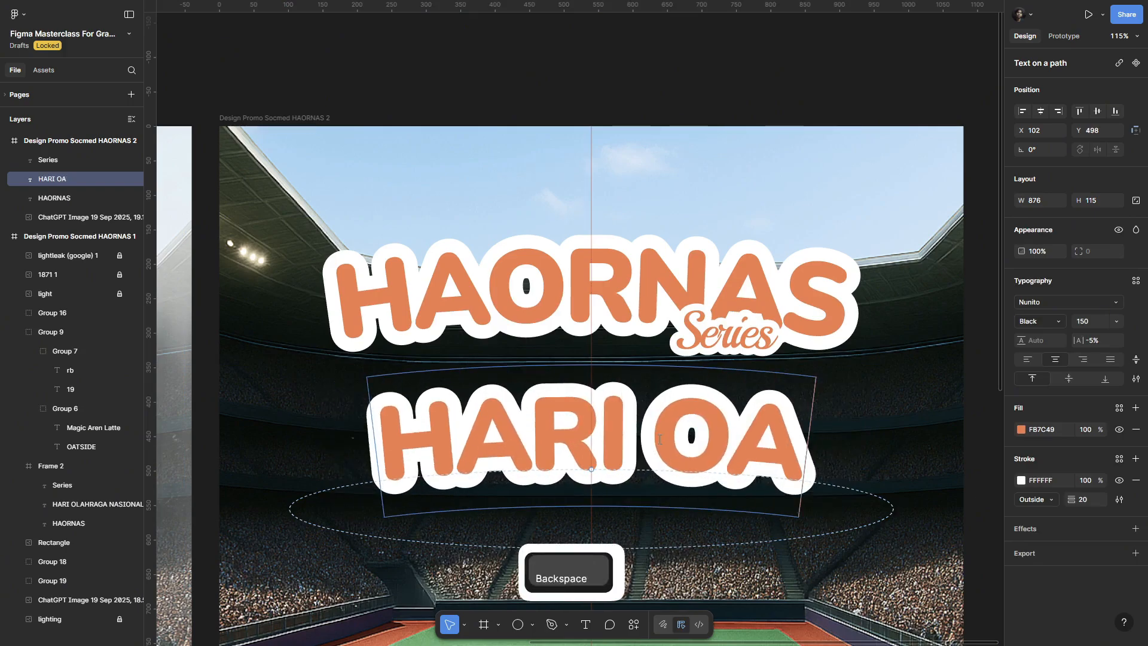
pyautogui.write('LAHRAGA NASIONAL')
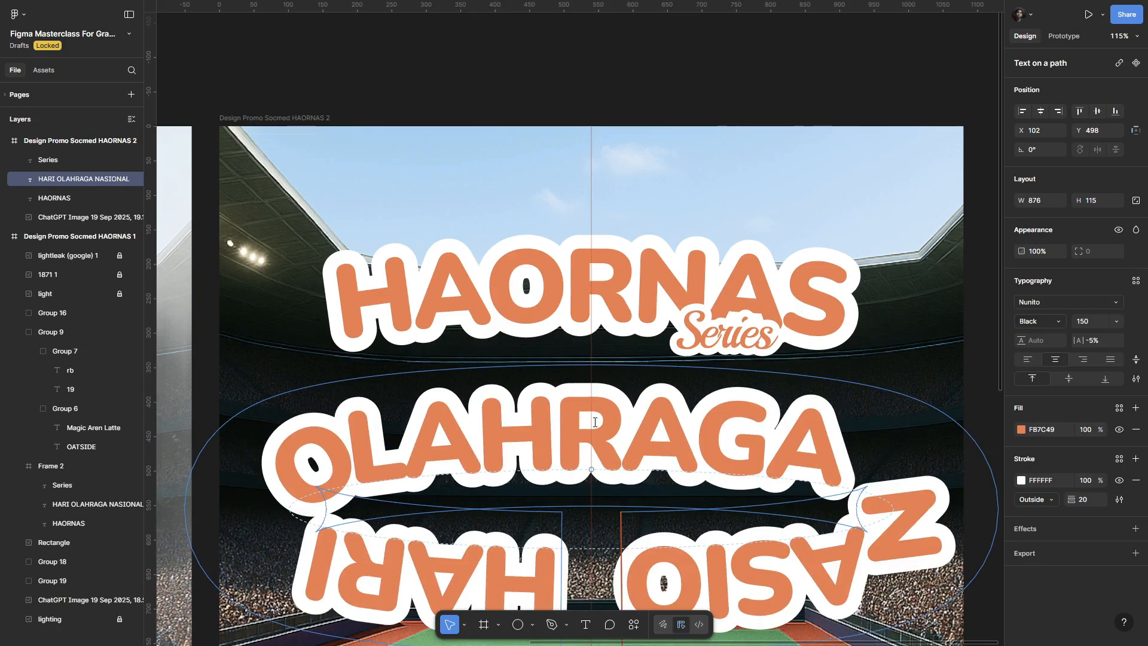
pyautogui.scroll(-4, 596, 421)
pyautogui.click(787, 508)
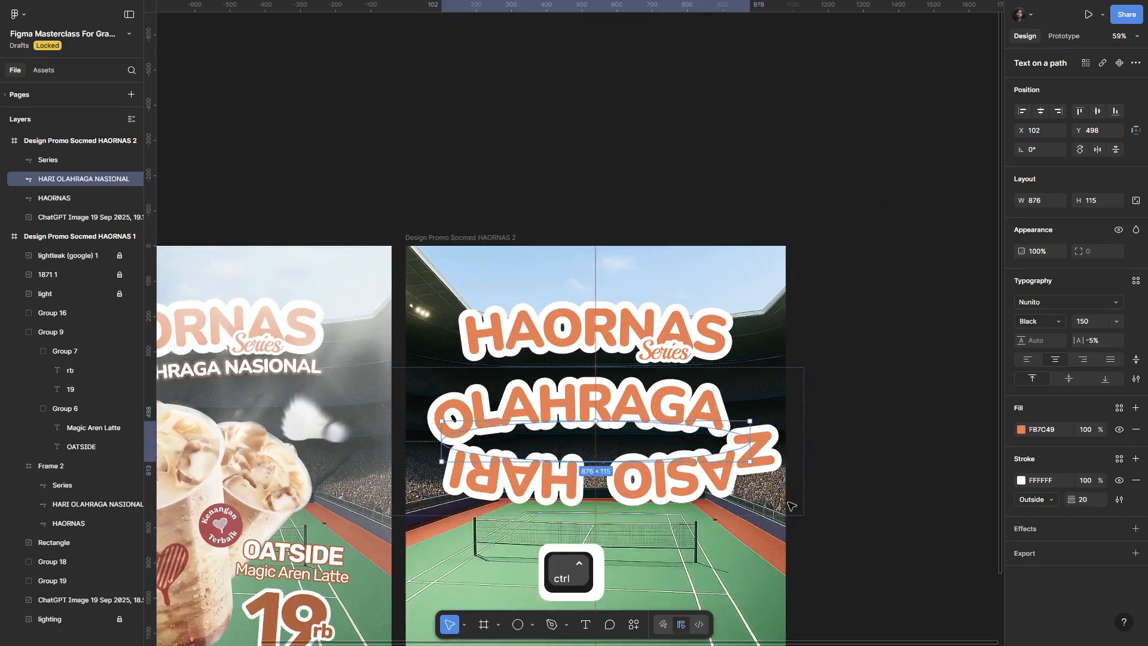
# Step: Scale the HARI OLAHRAGA NASIONAL text down to about font size 68 at Y 425 and enlarge its path to about 948 by 94
pyautogui.scroll(1, 787, 509)
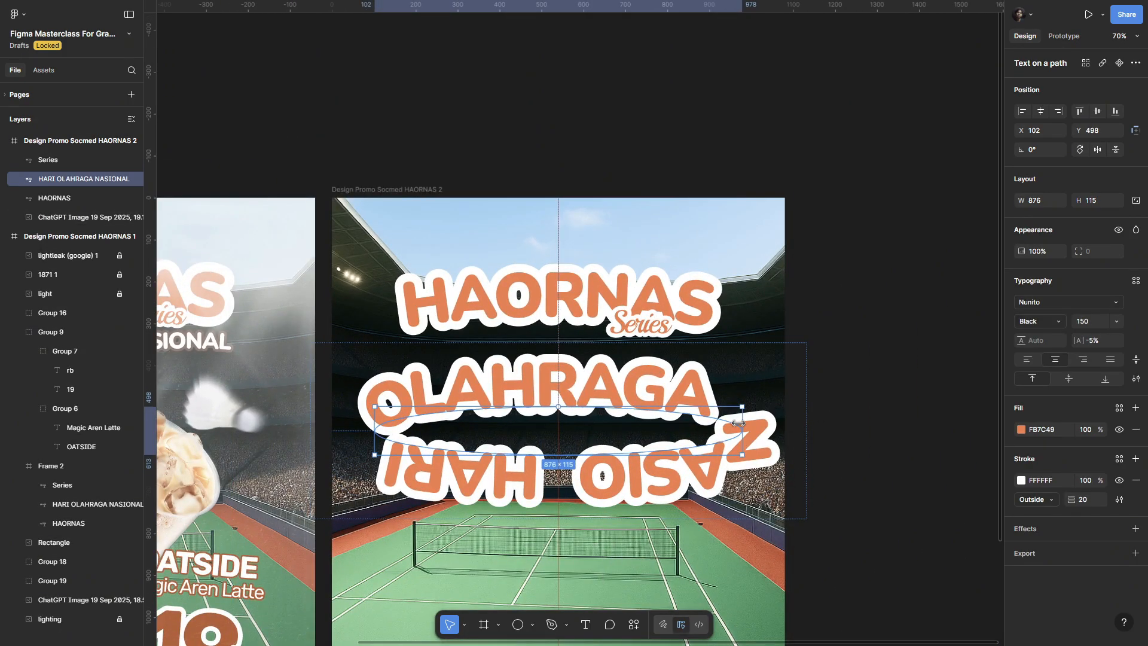
pyautogui.press('alt')
pyautogui.moveTo(758, 435); pyautogui.dragTo(699, 367)
pyautogui.press('k')
pyautogui.click(1136, 230)
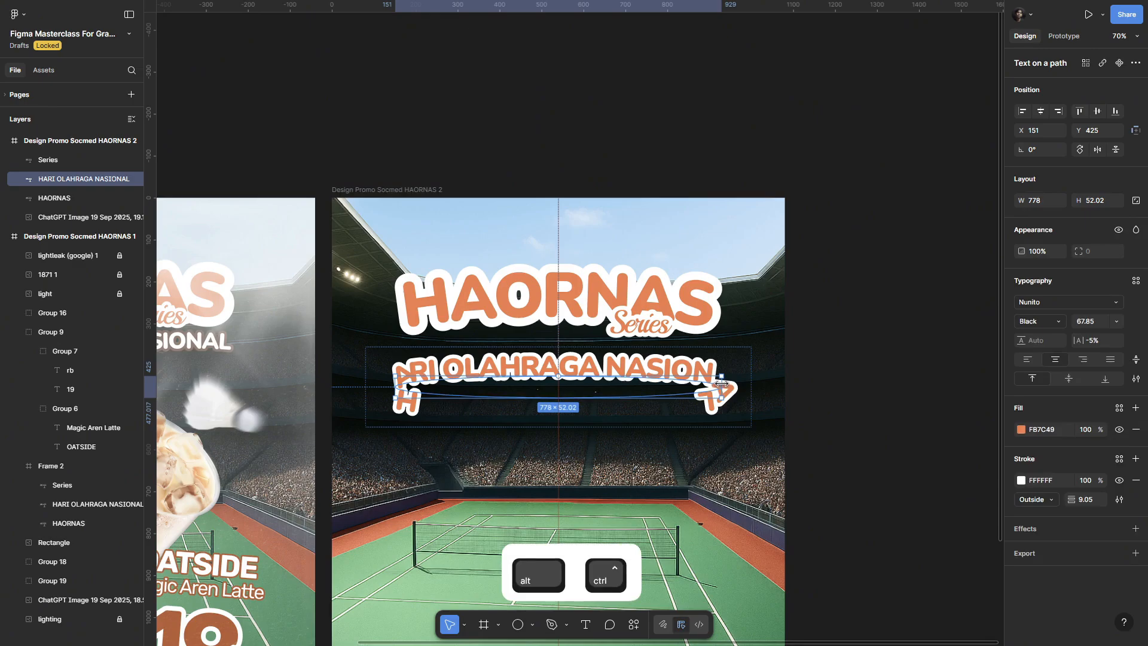
pyautogui.moveTo(722, 384); pyautogui.dragTo(758, 386)
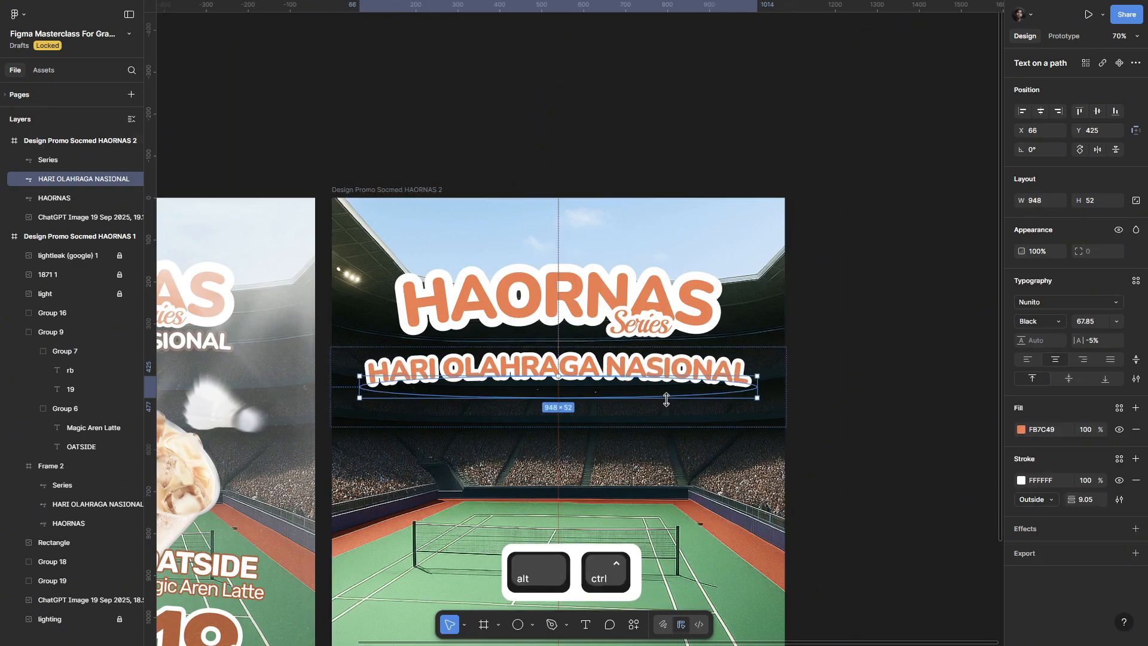
pyautogui.moveTo(667, 400); pyautogui.dragTo(671, 415)
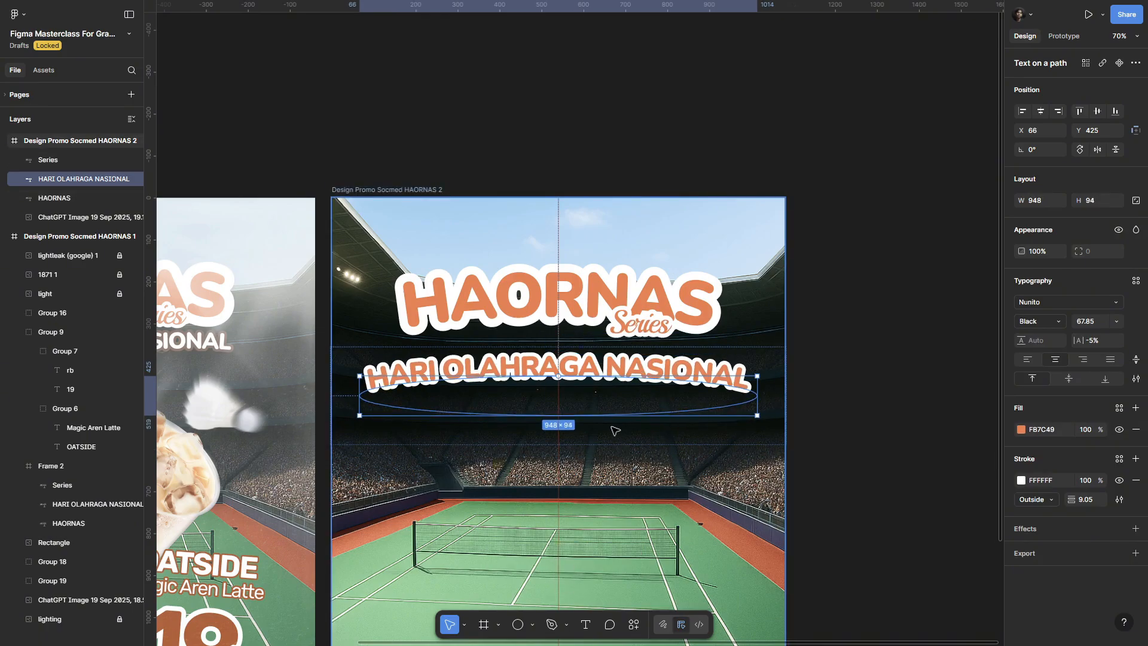
# Step: Scale HARI OLAHRAGA NASIONAL proportionally to a width of about 770 at Y 408 and flatten its path to about 55 high
pyautogui.press('k')
pyautogui.moveTo(757, 395); pyautogui.dragTo(716, 390)
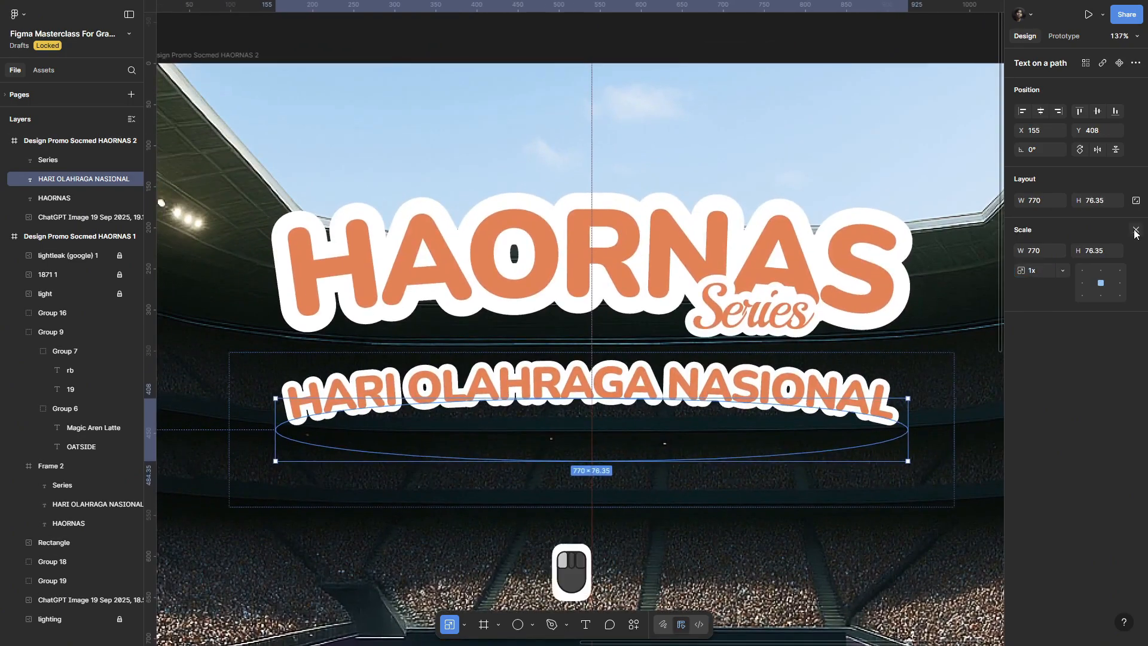
pyautogui.click(1137, 230)
pyautogui.moveTo(758, 462); pyautogui.dragTo(758, 443)
# Step: Recolor HARI OLAHRAGA NASIONAL with a white FFFFFF fill and a dark brown 5B3422 stroke
pyautogui.click(1018, 429)
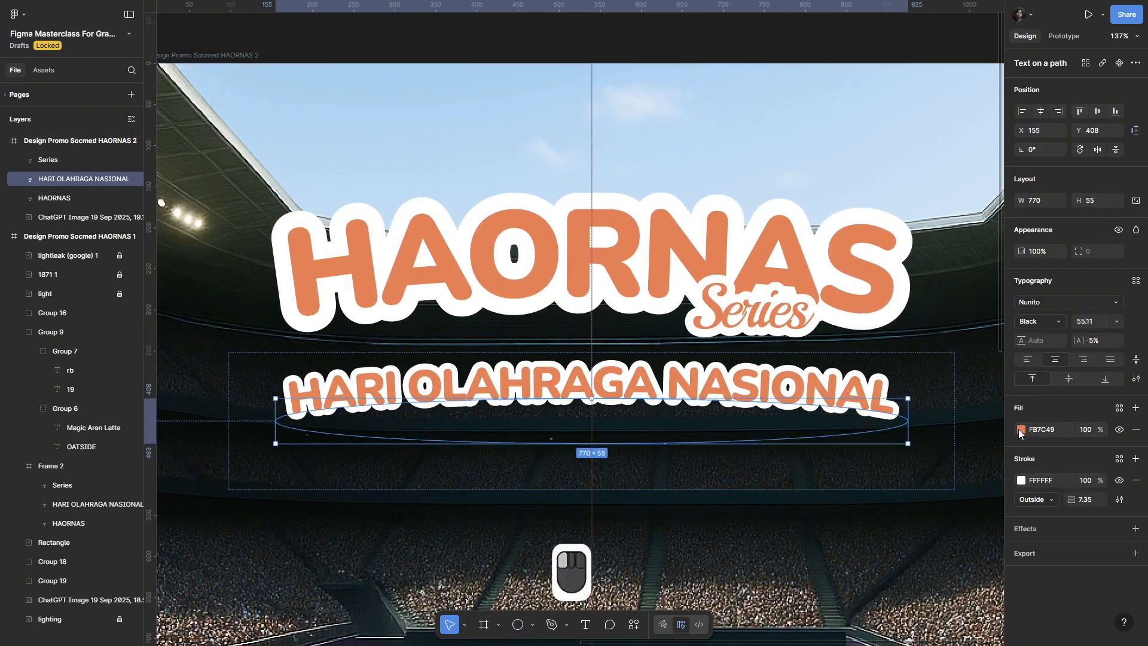
pyautogui.moveTo(921, 493); pyautogui.dragTo(854, 370)
pyautogui.click(1023, 481)
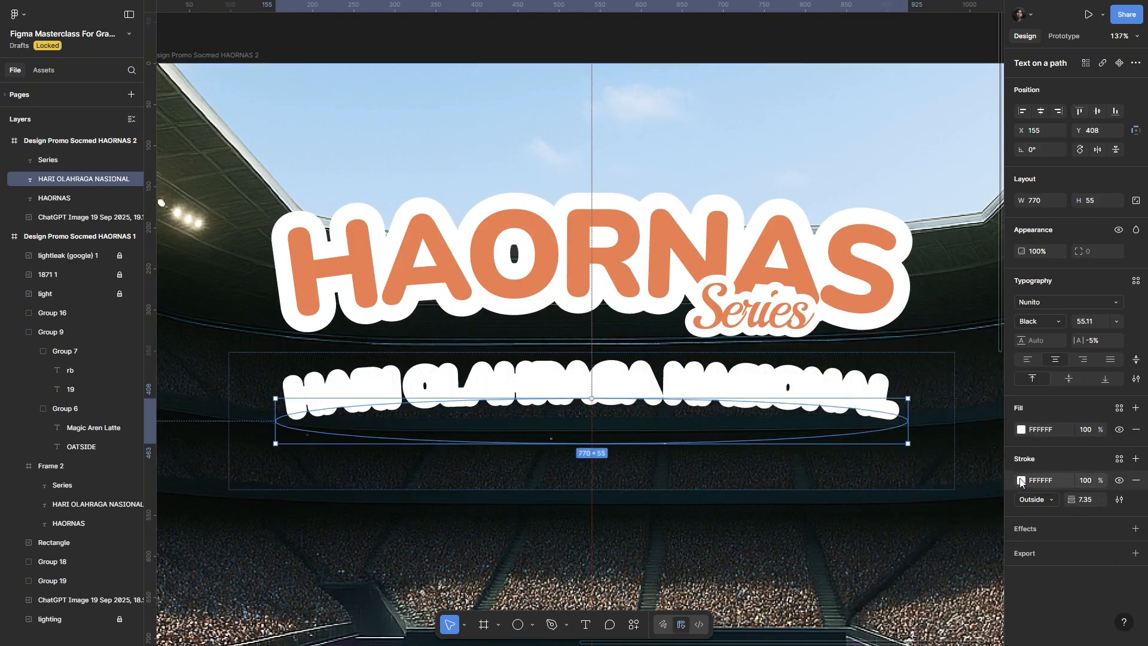
pyautogui.click(962, 608)
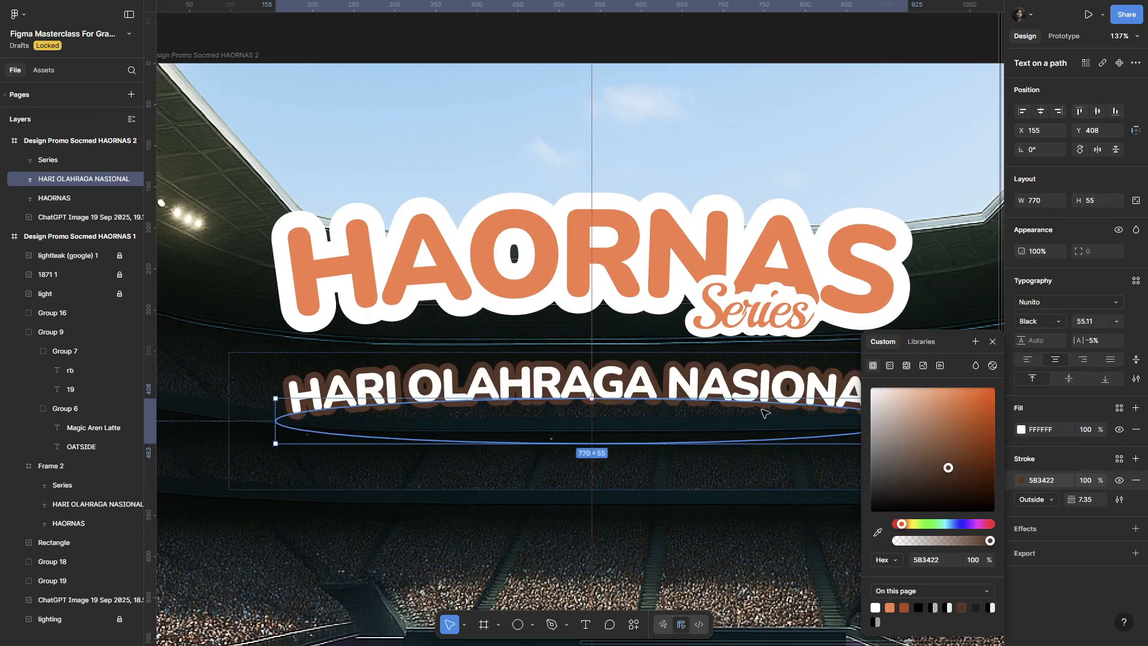
# Step: Set the HARI OLAHRAGA NASIONAL stroke width to 6 and move the text up to about Y 387
pyautogui.moveTo(773, 395)
pyautogui.mouseDown()
pyautogui.moveTo(683, 378)
pyautogui.moveTo(701, 365)
pyautogui.mouseUp()
pyautogui.click(671, 459)
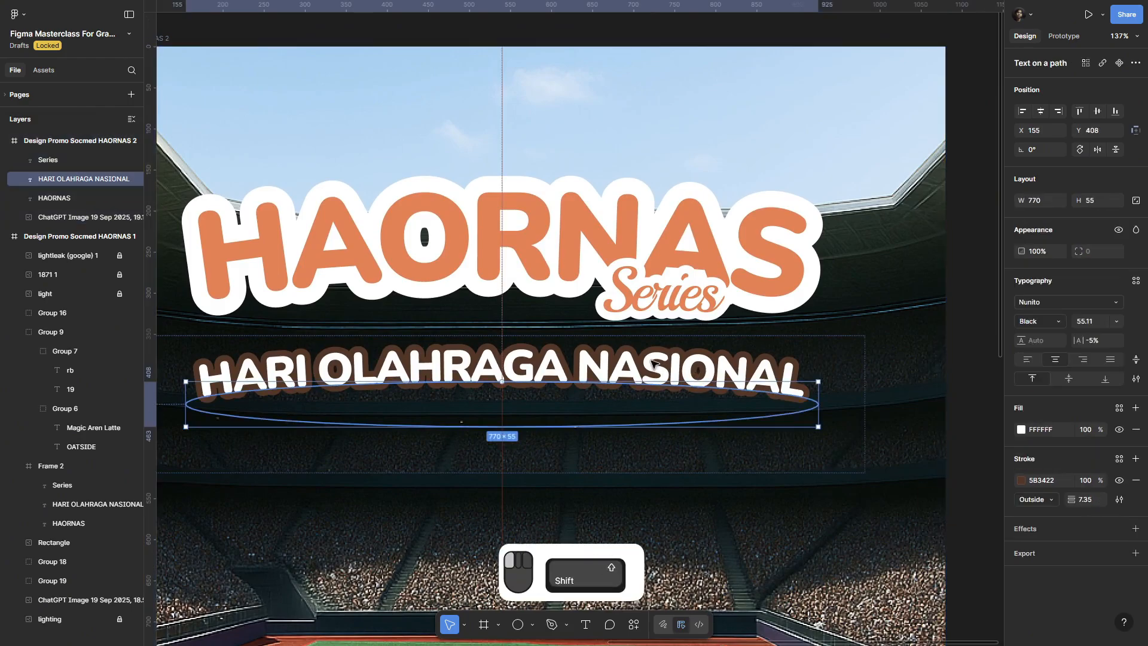
pyautogui.moveTo(701, 364); pyautogui.dragTo(701, 349)
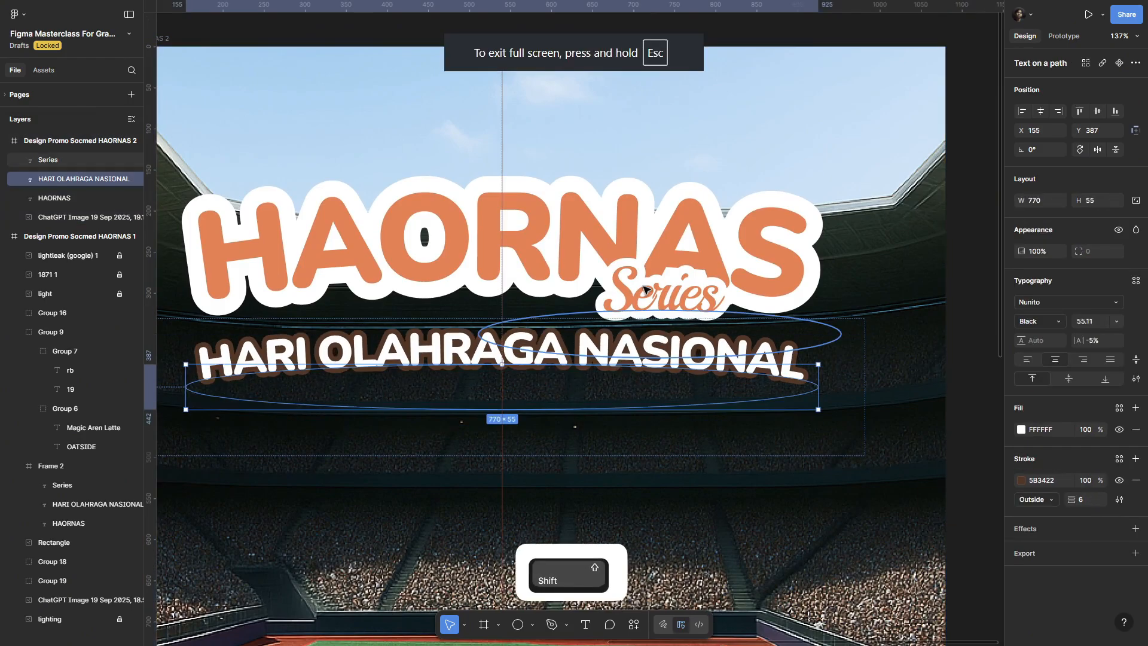
# Step: Group the HAORNAS, Series and HARI OLAHRAGA NASIONAL texts and rotate the group counterclockwise by about 3.6°
pyautogui.keyDown('shift'); pyautogui.click(647, 291); pyautogui.keyUp('shift')
pyautogui.keyDown('shift'); pyautogui.click(656, 236); pyautogui.keyUp('shift')
pyautogui.hotkey('ctrl', 'g')
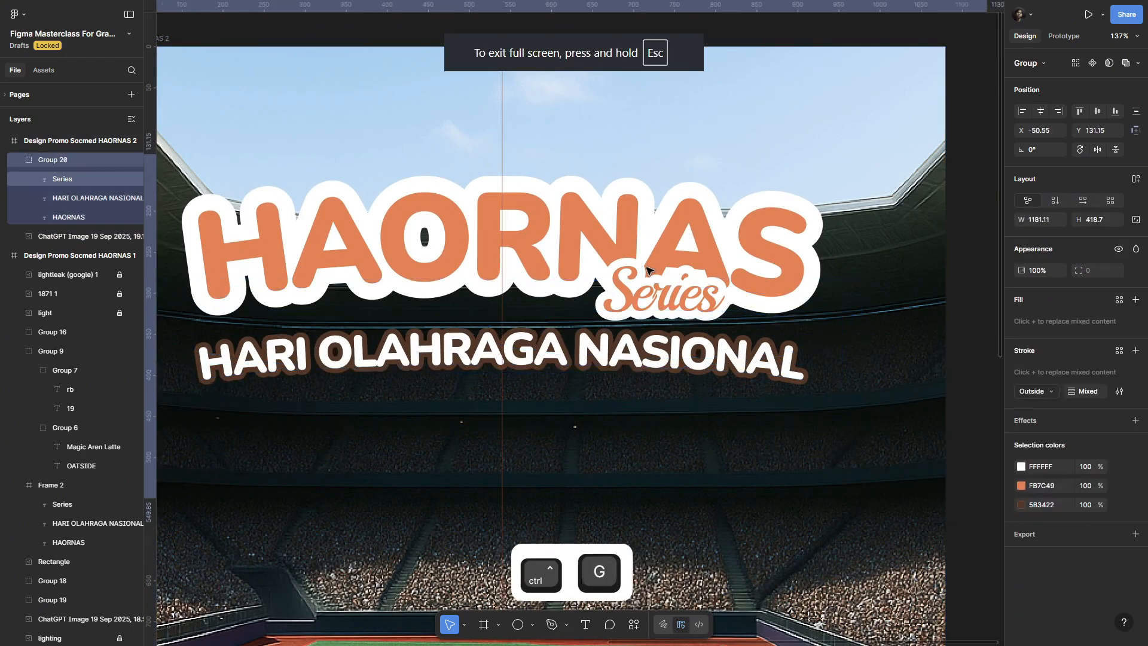
pyautogui.moveTo(559, 276); pyautogui.dragTo(610, 286)
pyautogui.scroll(-3, 609, 286)
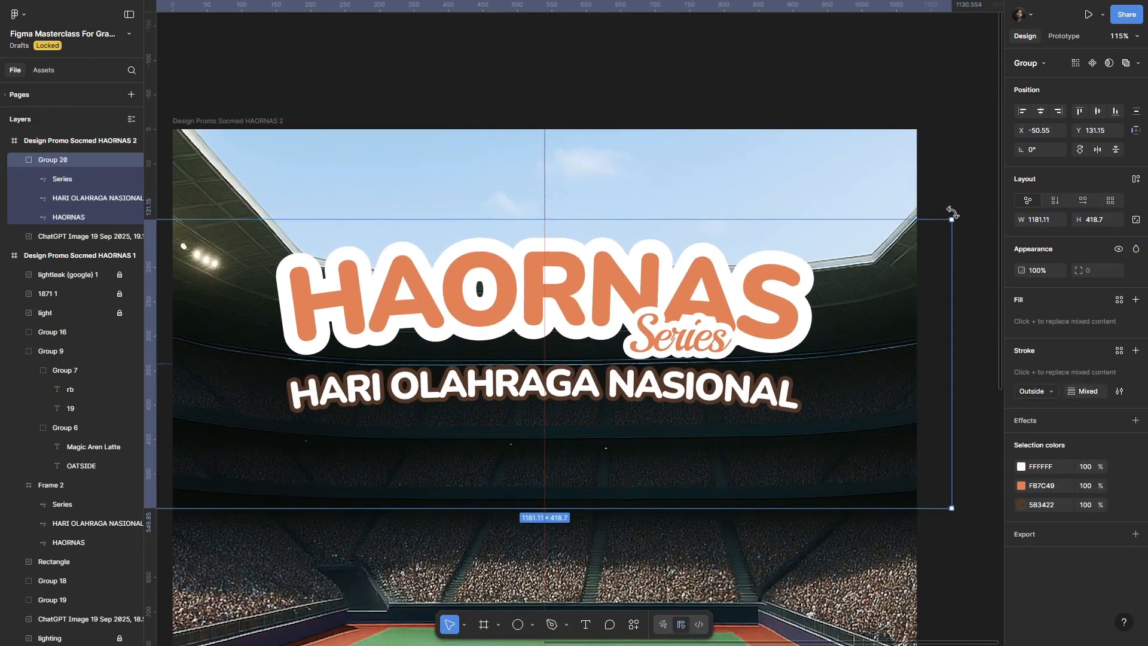
pyautogui.moveTo(951, 213); pyautogui.dragTo(930, 192)
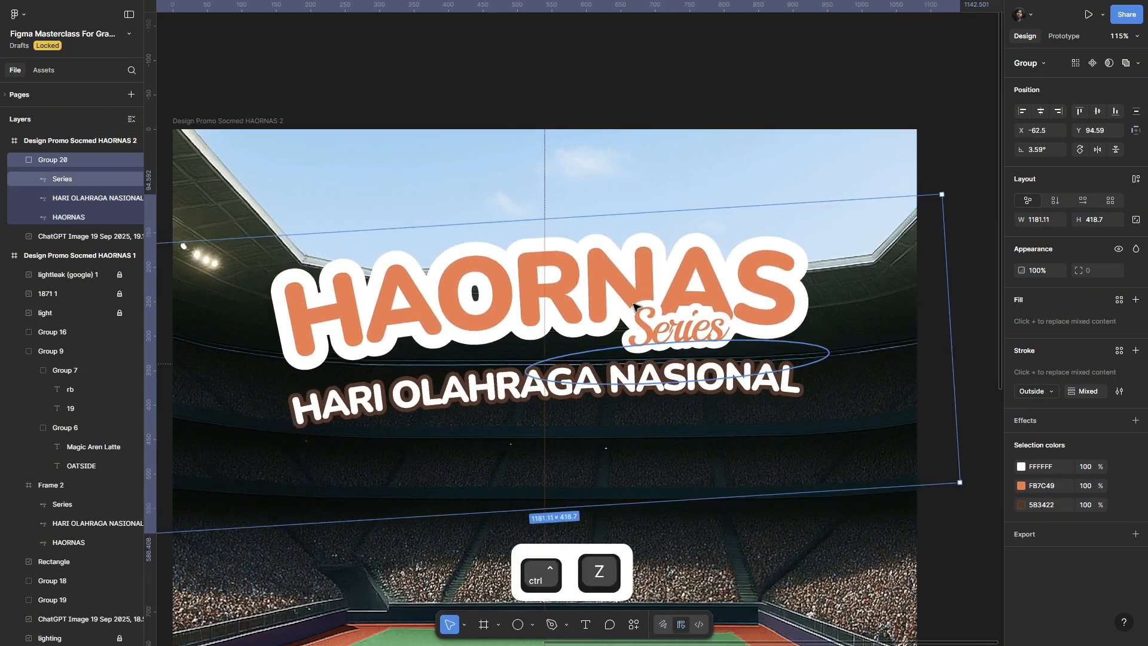
# Step: Bring the kopi kenangan (web kopken) image from the Kopken HAORNAS 1 folder in File Explorer into the second frame and center it at X 256, Y 479
pyautogui.scroll(-2, 619, 378)
pyautogui.scroll(-4, 618, 378)
pyautogui.hotkey('alt', 'Tab')
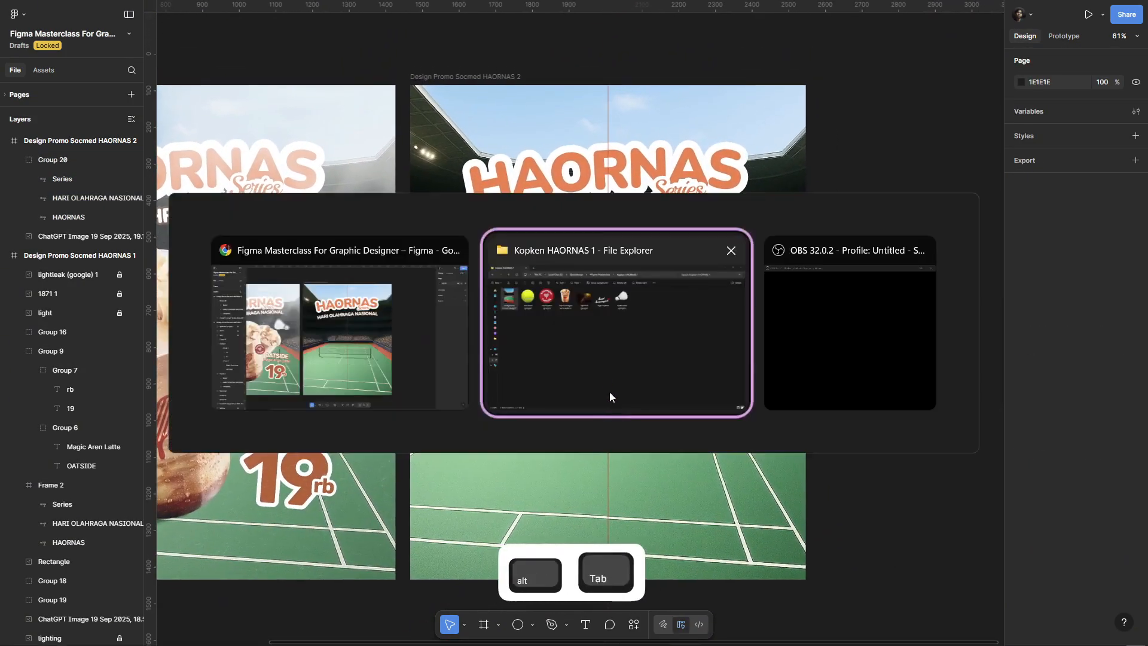
pyautogui.moveTo(344, 141); pyautogui.dragTo(625, 446)
pyautogui.hotkey('alt', 'Tab')
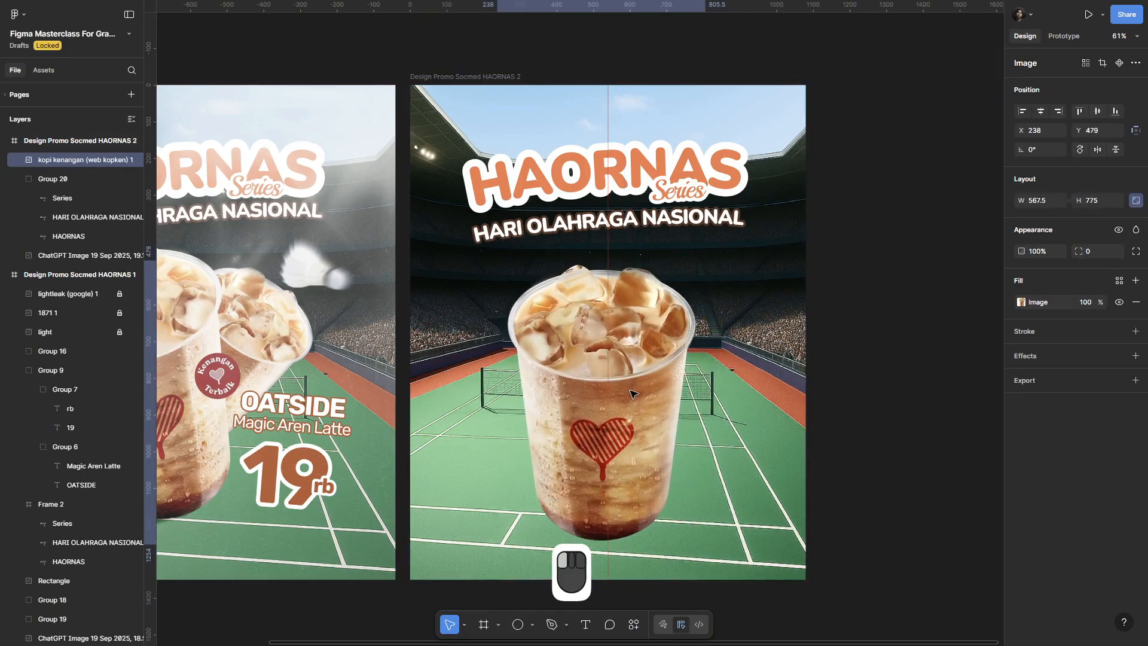
pyautogui.scroll(4, 625, 446)
pyautogui.moveTo(634, 382); pyautogui.dragTo(683, 303)
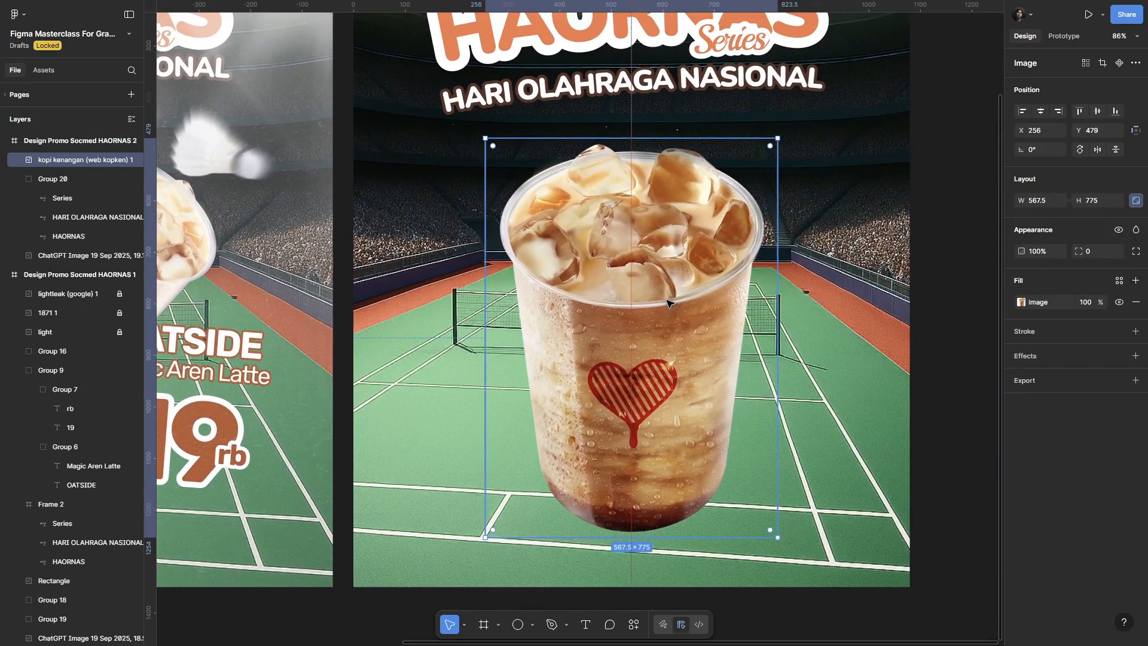
# Step: Slightly raise the exposure, contrast and saturation of the coffee cup image
pyautogui.scroll(-1, 638, 326)
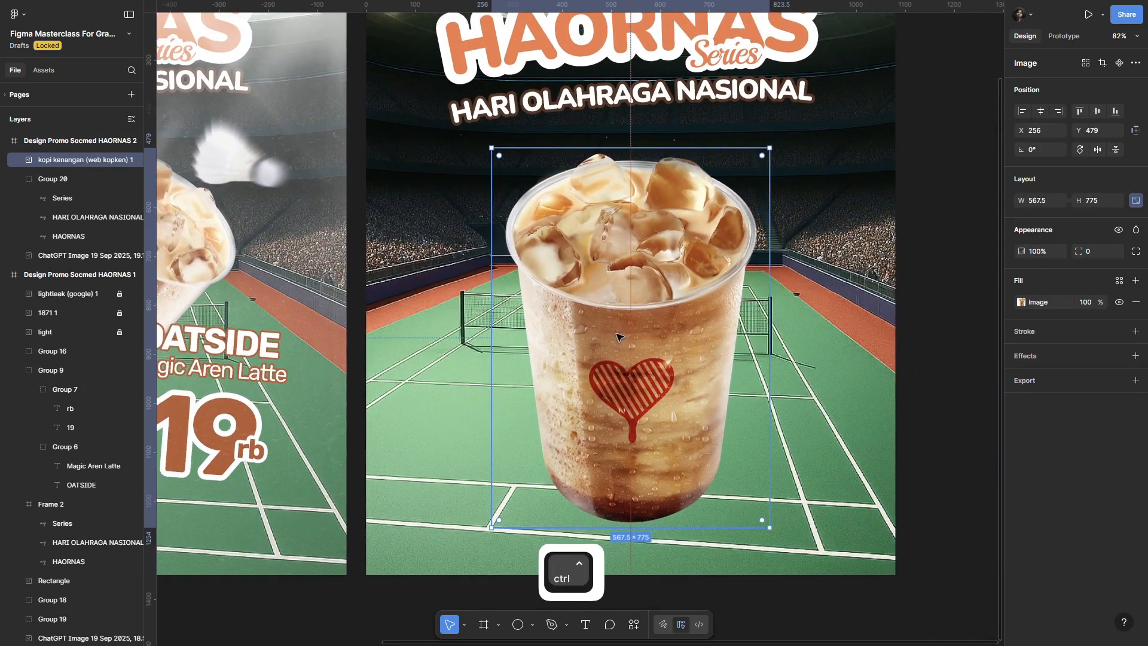
pyautogui.doubleClick(676, 332)
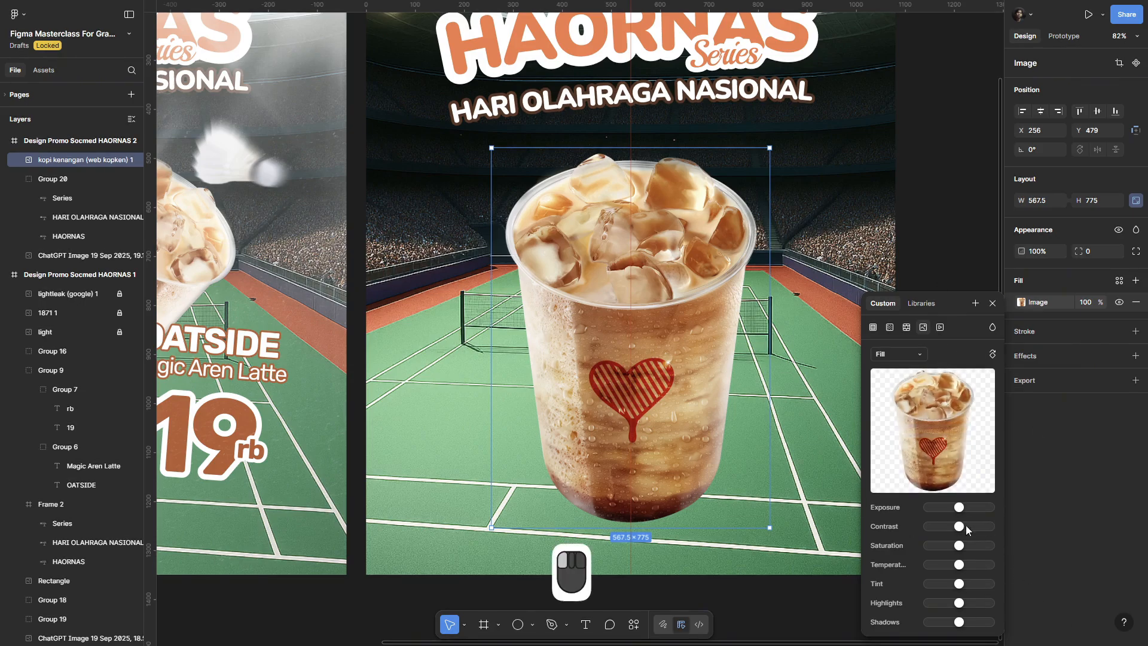
pyautogui.moveTo(966, 526)
pyautogui.mouseDown()
pyautogui.moveTo(961, 545)
pyautogui.moveTo(962, 508)
pyautogui.mouseUp()
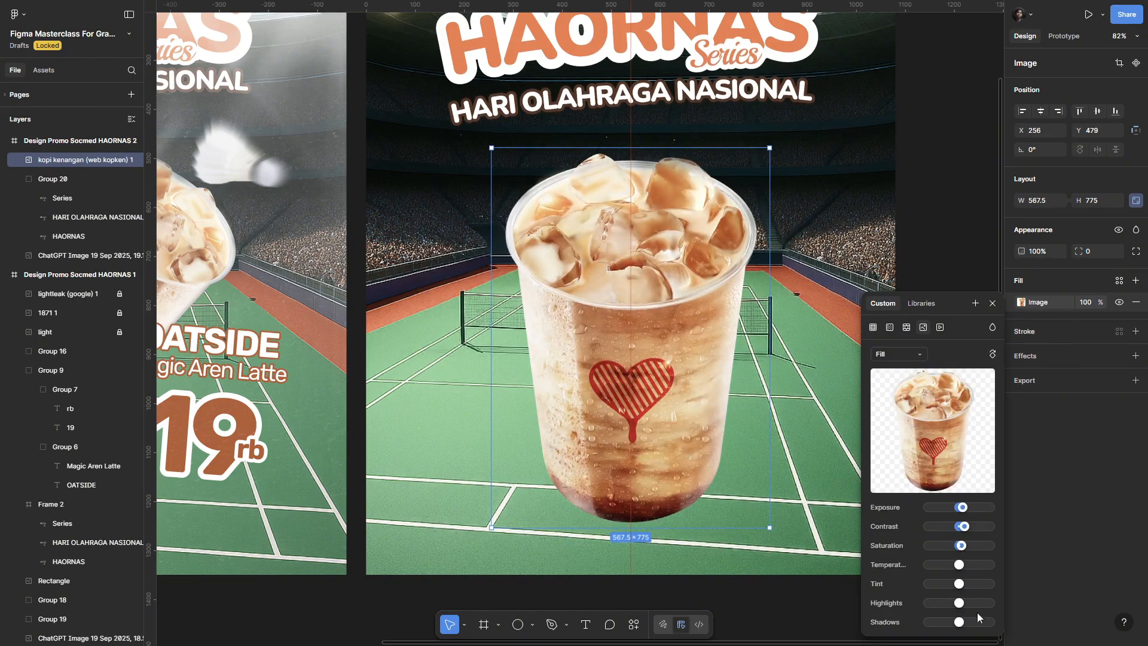
pyautogui.press('Escape')
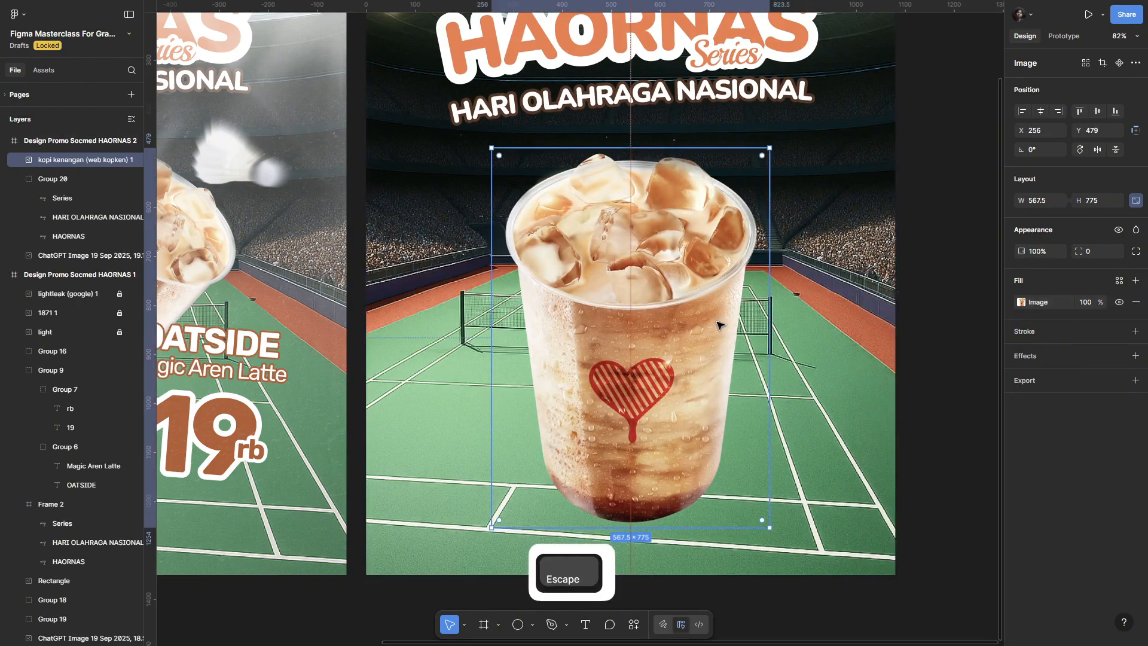
# Step: Put the coffee cup image in its own group, name the group PRODUK, and select the image inside it
pyautogui.moveTo(688, 339); pyautogui.dragTo(715, 323)
pyautogui.scroll(-4, 715, 324)
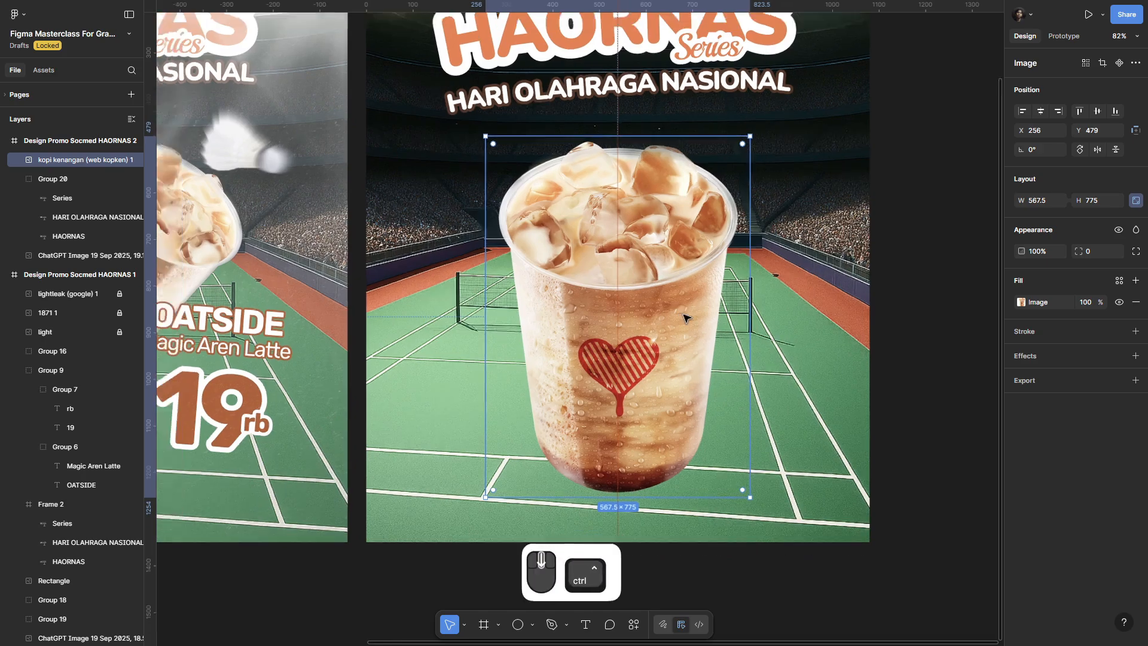
pyautogui.scroll(5, 643, 296)
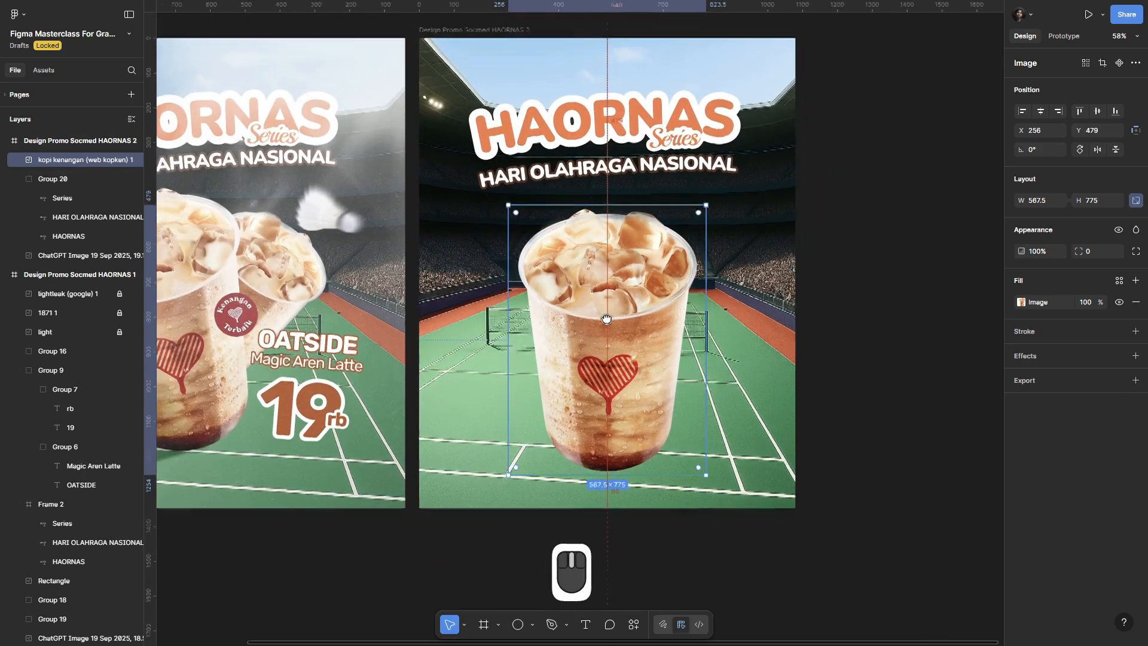
pyautogui.rightClick(635, 342)
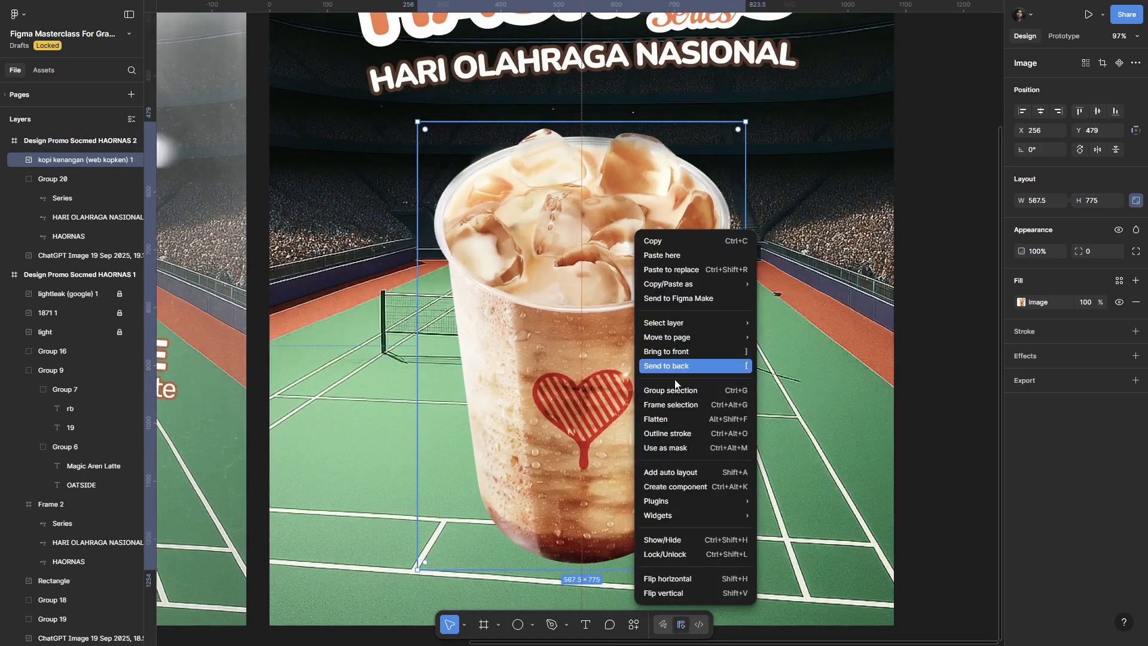
pyautogui.click(674, 390)
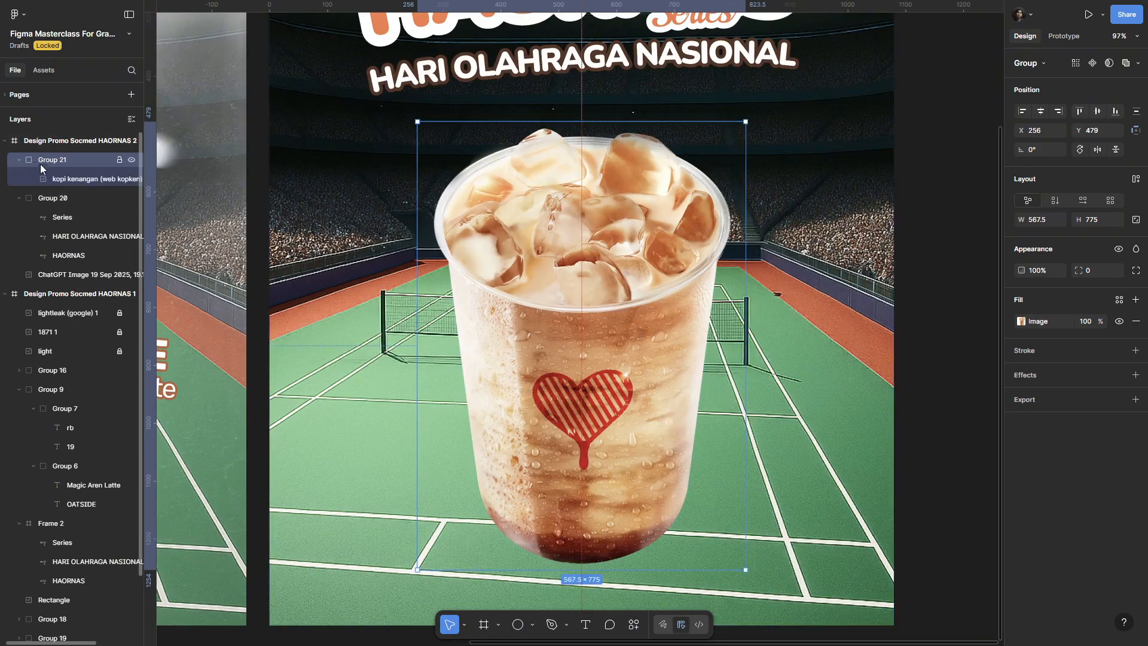
pyautogui.doubleClick(76, 157)
pyautogui.write('PRODUK')
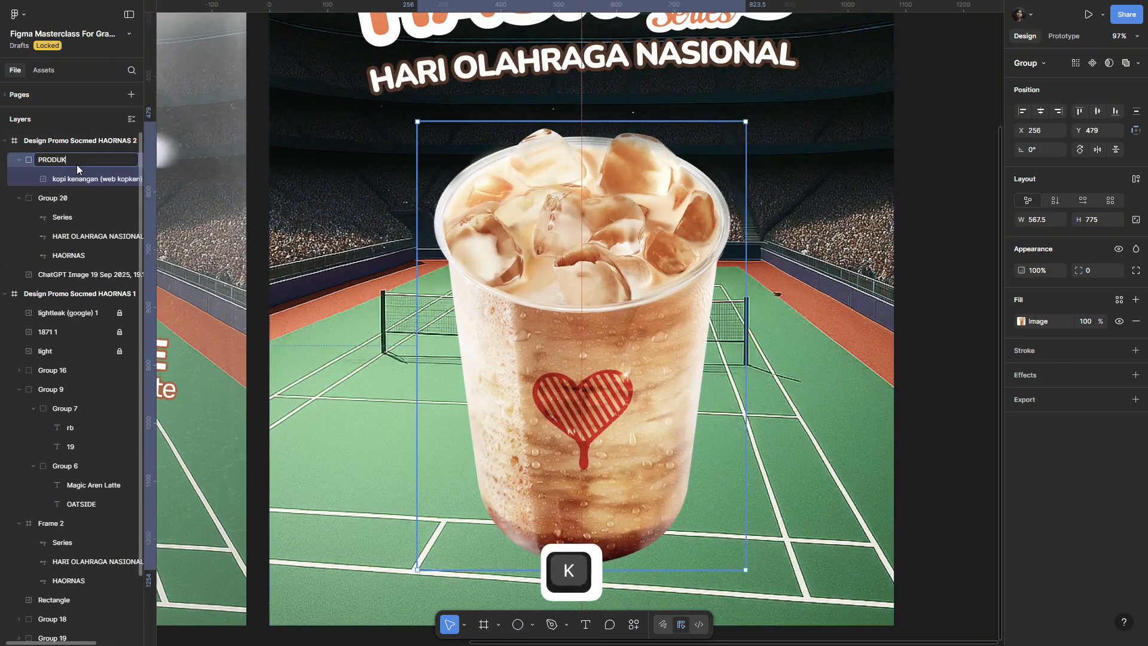
pyautogui.press('Return')
pyautogui.click(97, 177)
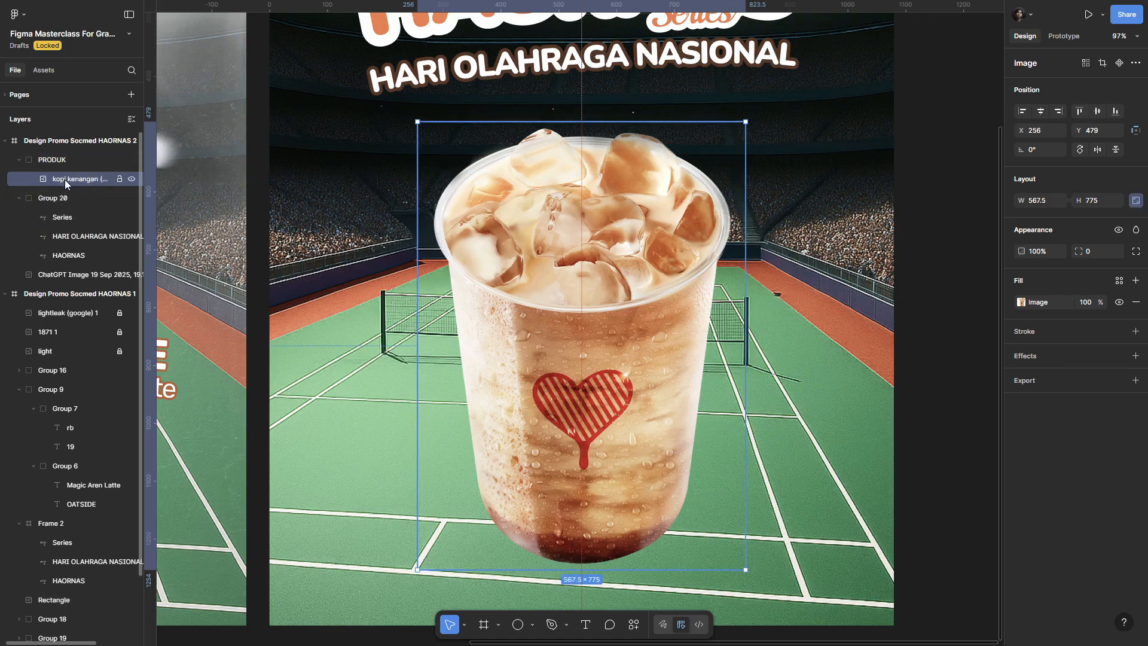
# Step: Duplicate the coffee cup image inside the PRODUK group and use the upper copy as an alpha mask
pyautogui.hotkey('ctrl', 'd')
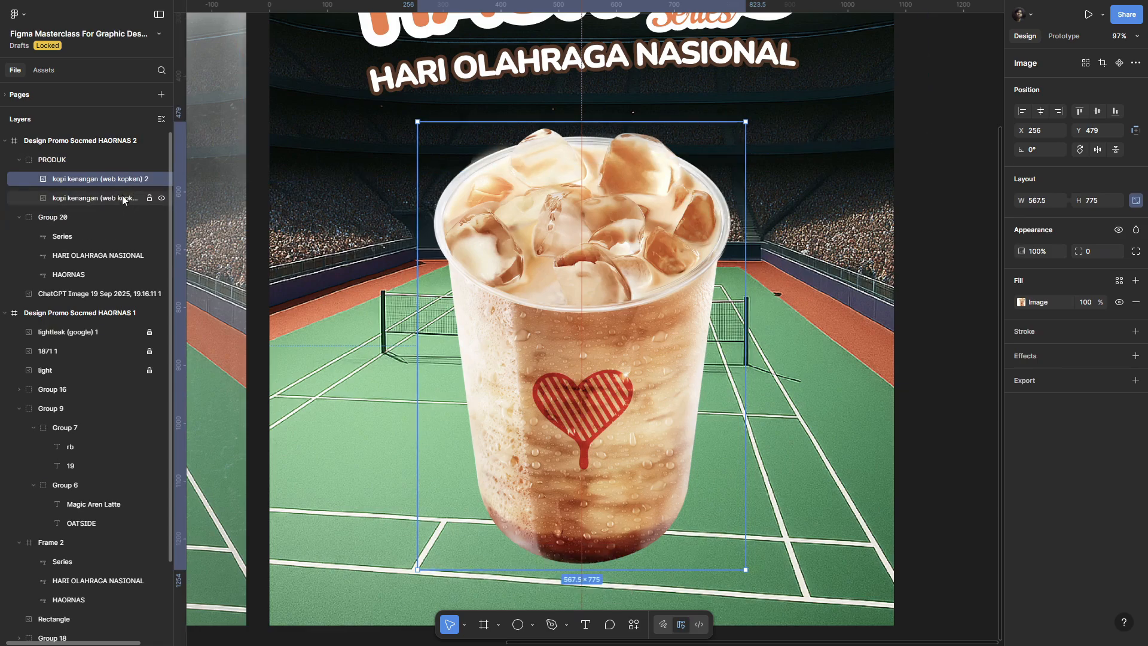
pyautogui.rightClick(112, 182)
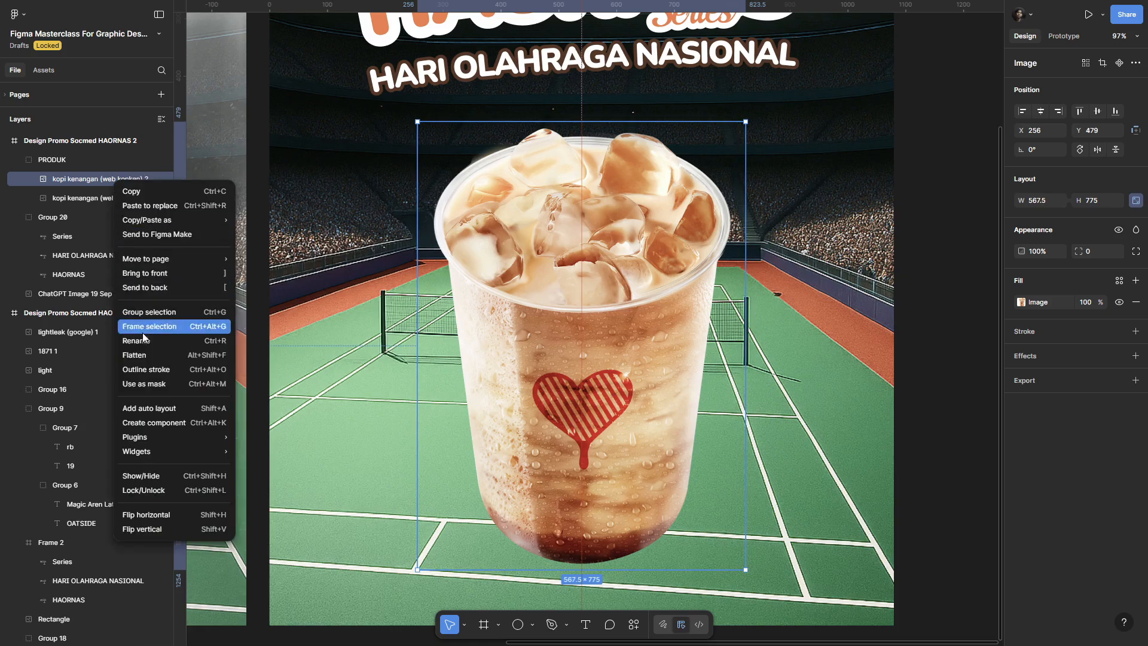
pyautogui.click(146, 383)
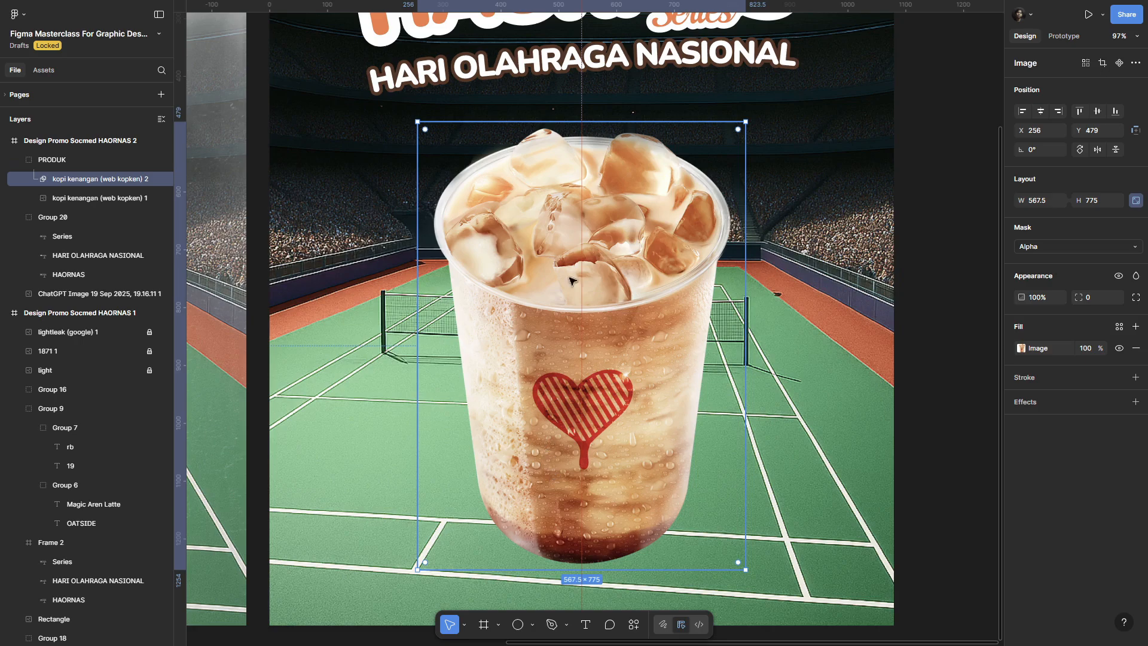
# Step: Draw a closed Pen tool shape over the cup's left side, from above the rim down past the base, inside the mask
pyautogui.press('ctrl')
pyautogui.scroll(-5, 682, 207)
pyautogui.scroll(3, 583, 222)
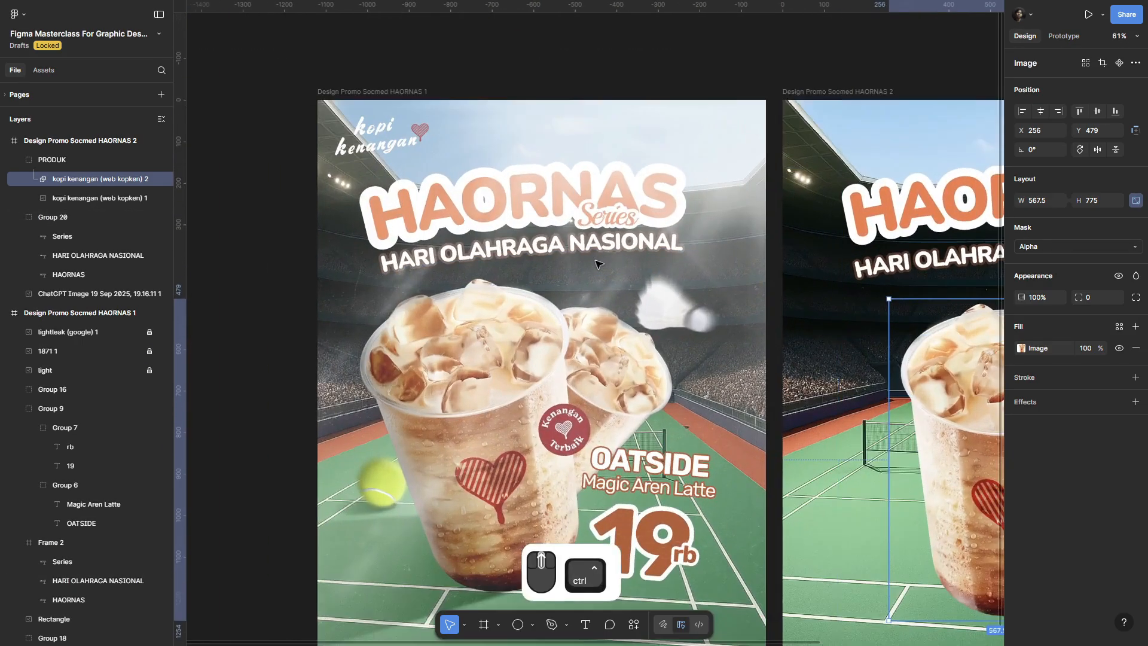
pyautogui.scroll(-1, 584, 222)
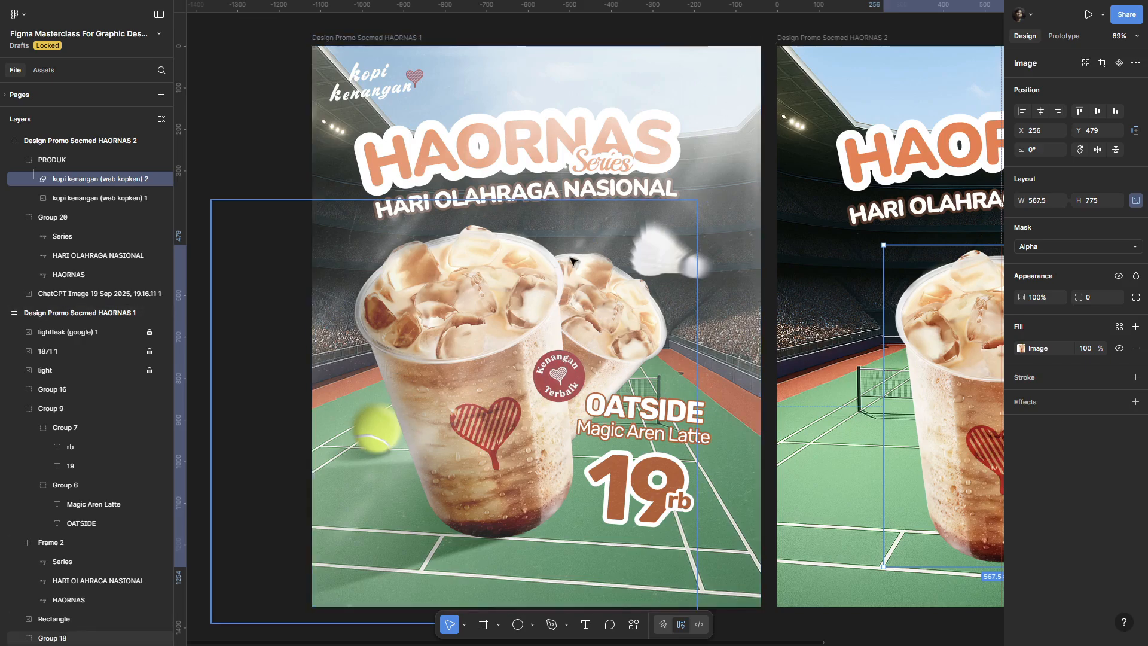
pyautogui.moveTo(975, 425); pyautogui.dragTo(601, 363)
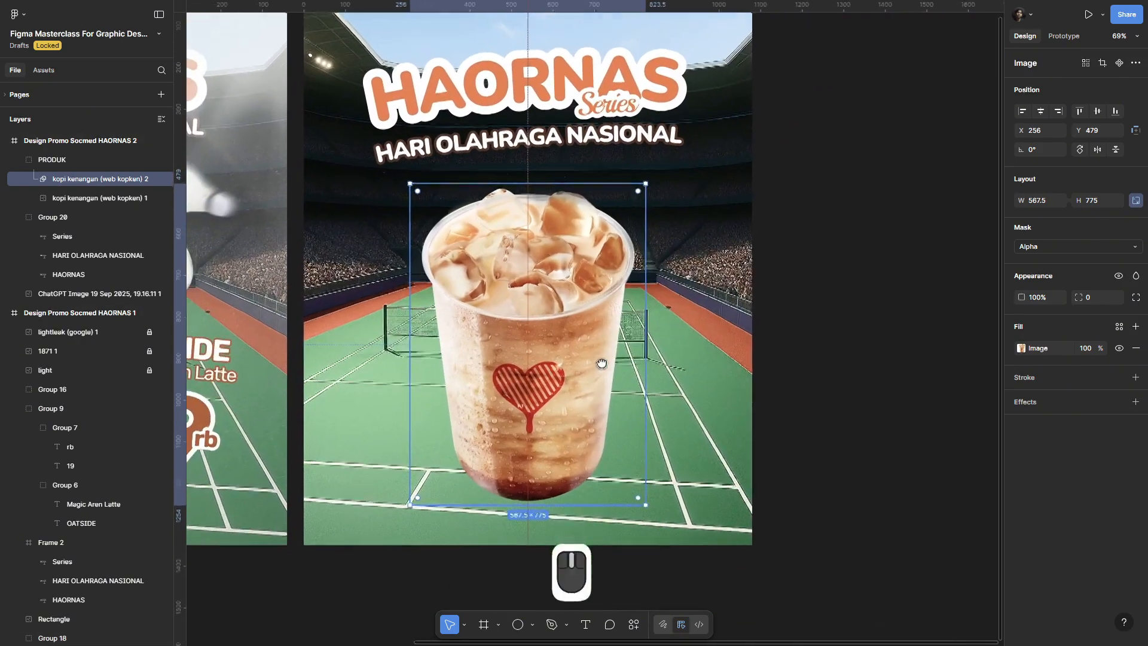
pyautogui.scroll(5, 532, 329)
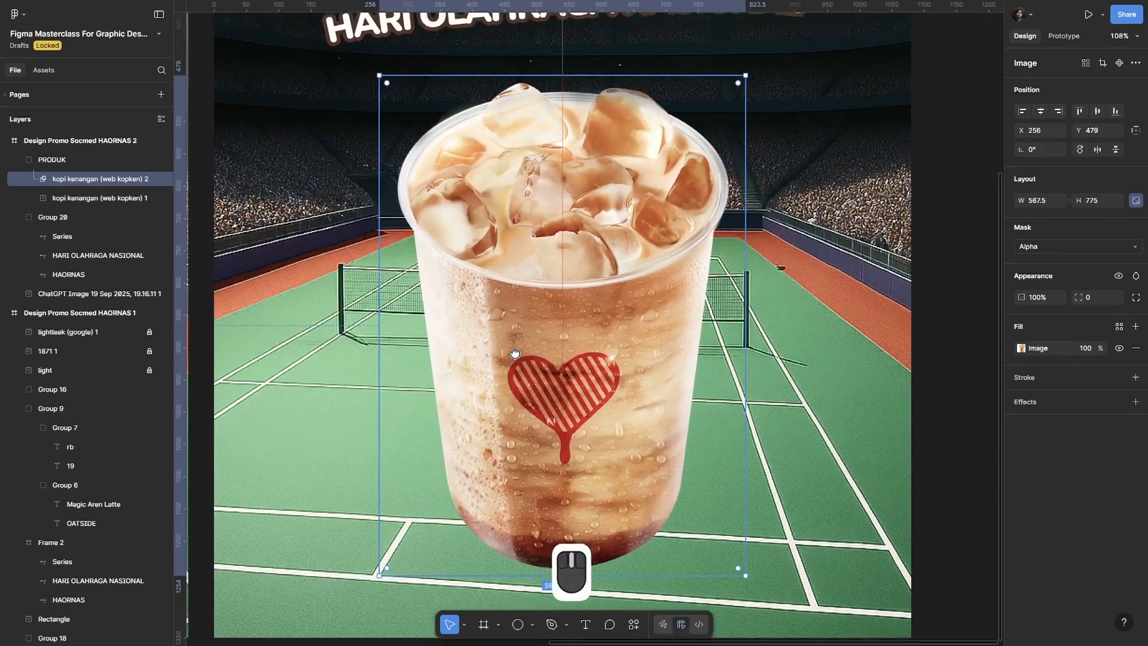
pyautogui.scroll(-1, 515, 354)
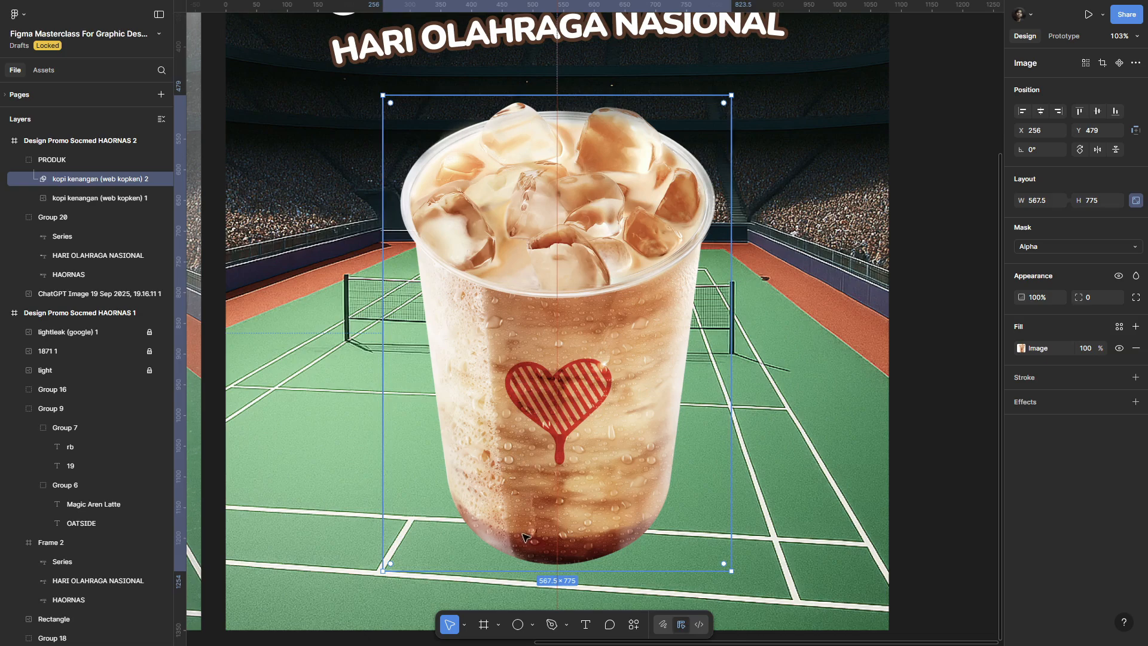
pyautogui.click(551, 625)
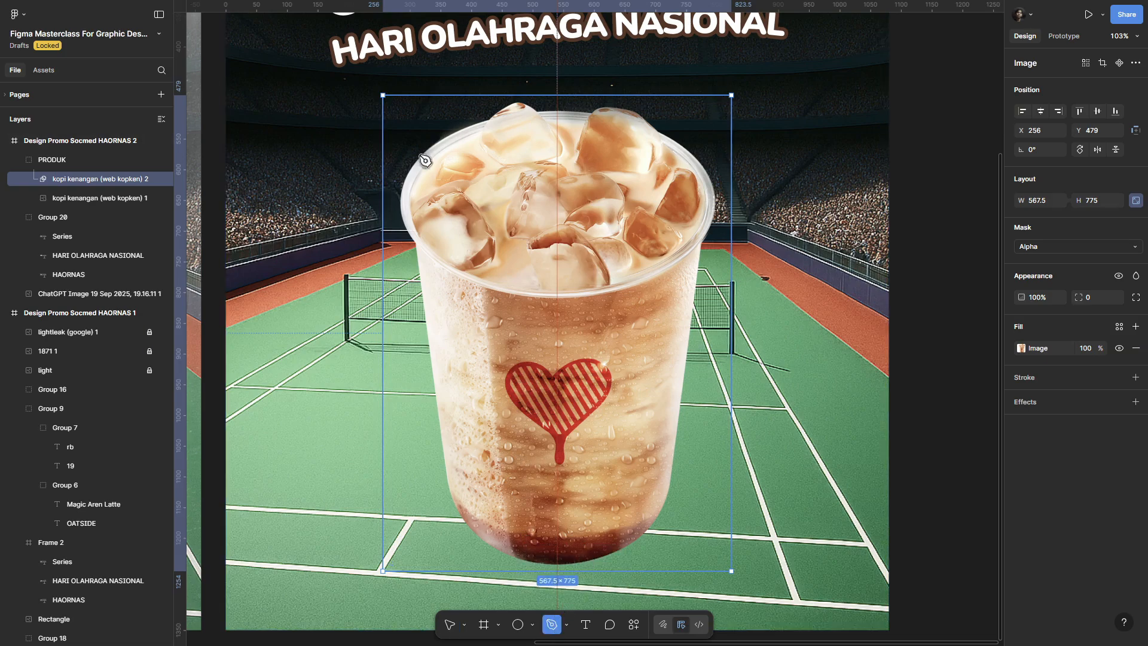
pyautogui.click(423, 121)
pyautogui.moveTo(491, 377); pyautogui.dragTo(500, 448)
pyautogui.click(512, 569)
pyautogui.click(390, 340)
pyautogui.click(381, 160)
pyautogui.scroll(5, 396, 137)
pyautogui.click(440, 110)
pyautogui.press('v')
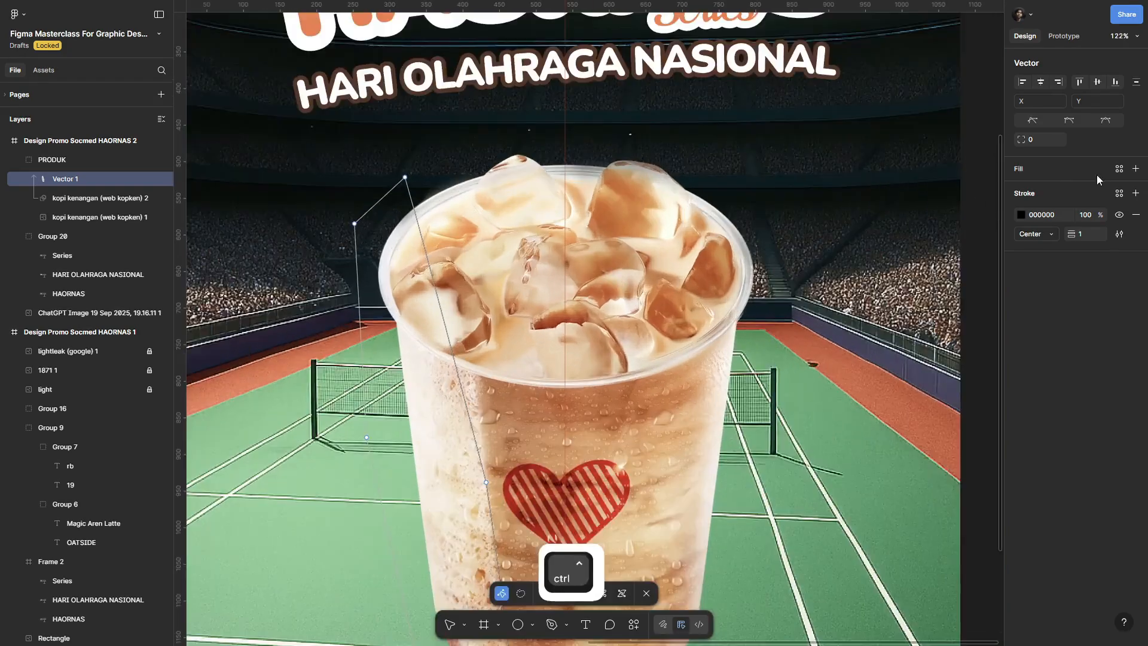
# Step: Add a D9D9D9 fill to the pen shape and shift its upper corner point to X 361, Y 505
pyautogui.click(1062, 174)
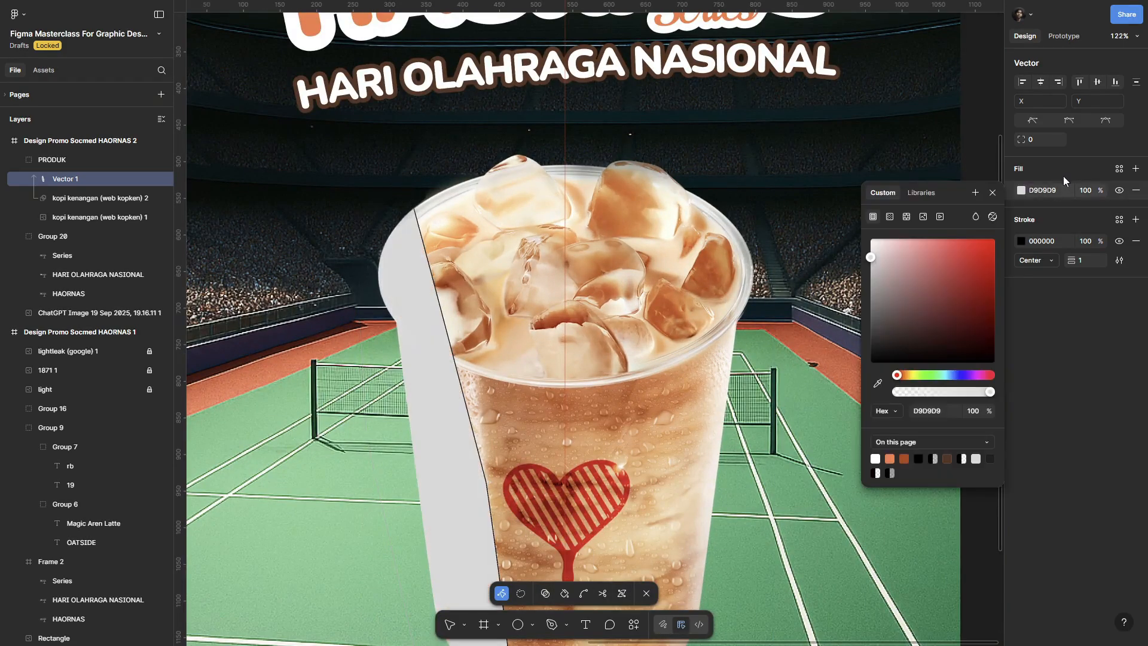
pyautogui.click(1021, 189)
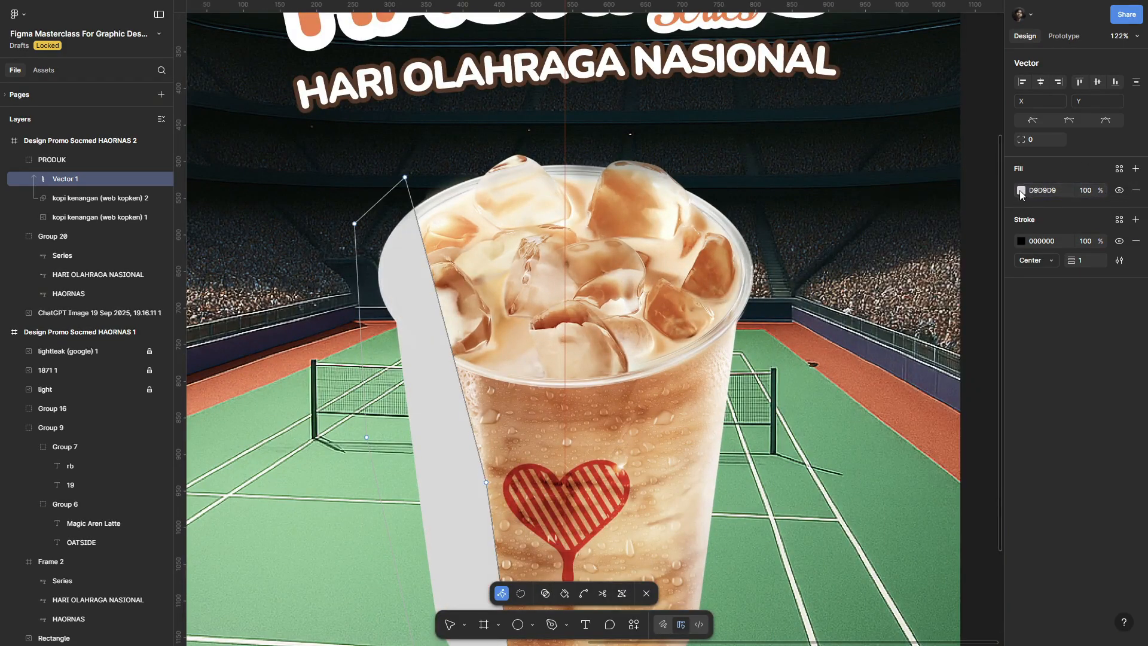
pyautogui.moveTo(407, 176); pyautogui.dragTo(437, 165)
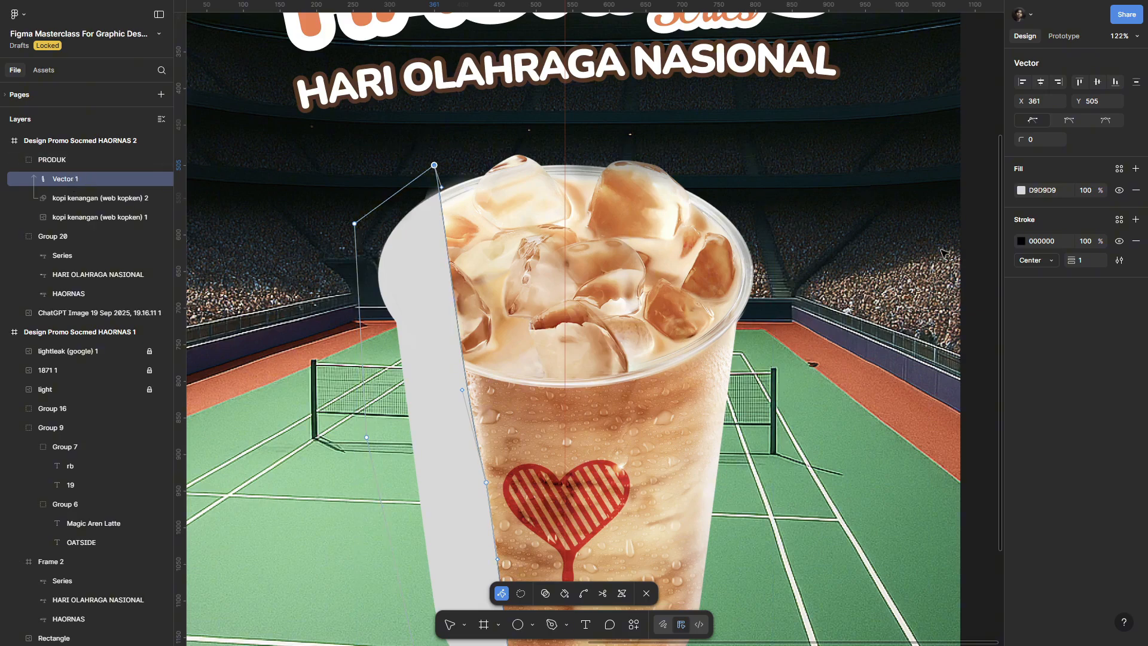
# Step: Change the shape's fill to a linear gradient and shorten it to run diagonally across the cup's upper left side
pyautogui.click(1021, 190)
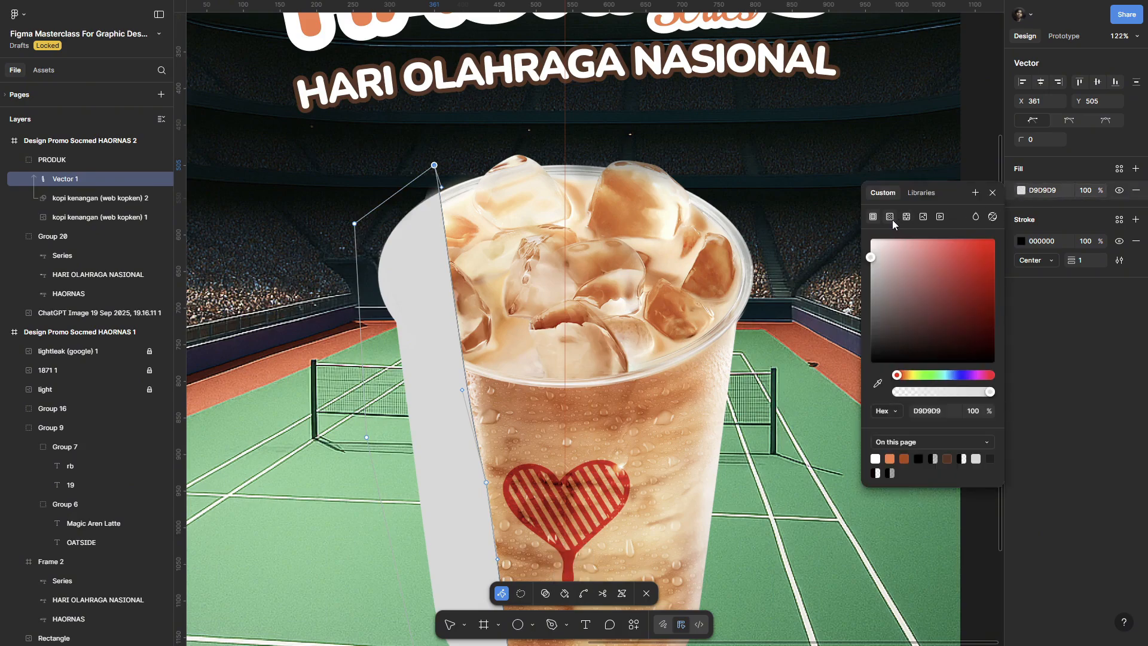
pyautogui.click(890, 217)
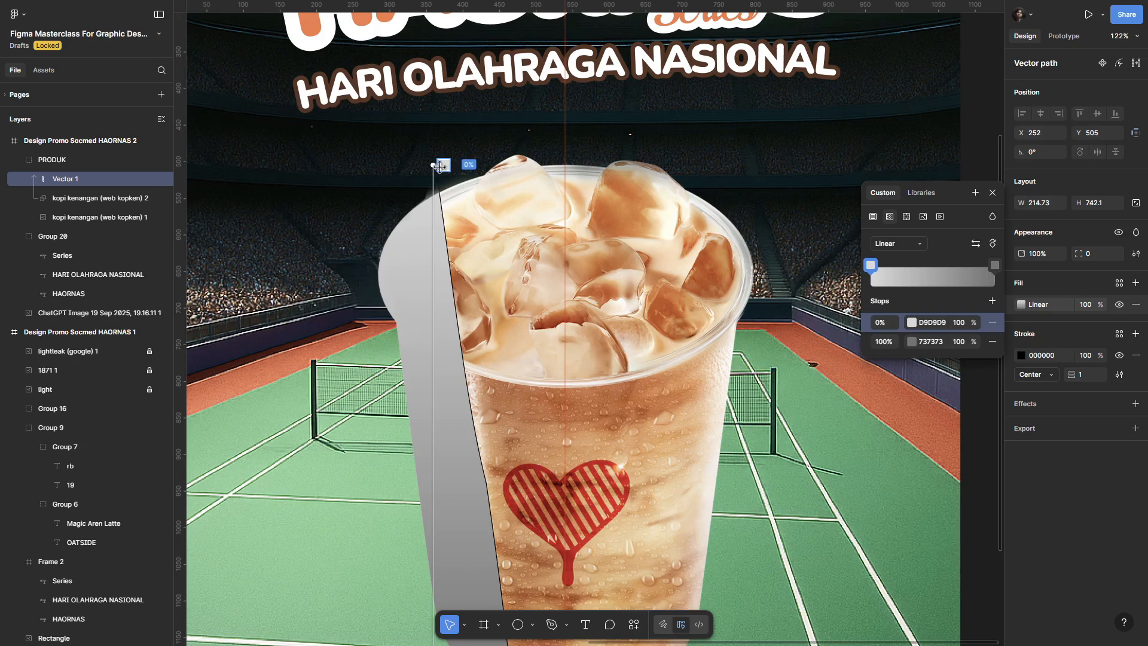
pyautogui.moveTo(433, 165); pyautogui.dragTo(507, 93)
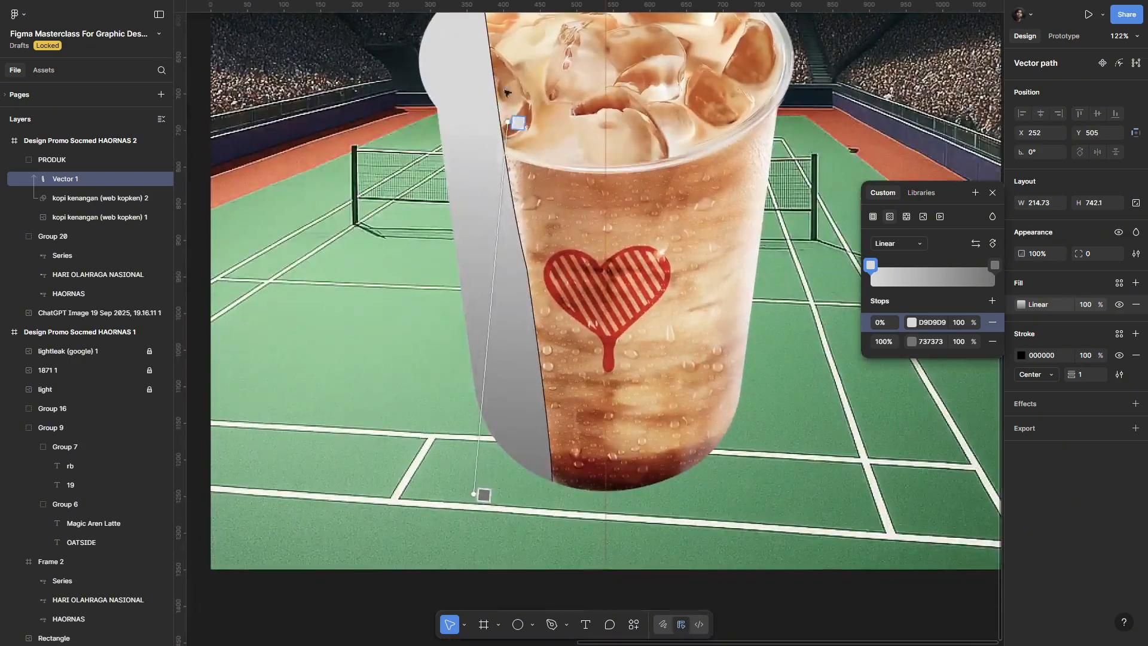
pyautogui.moveTo(474, 500); pyautogui.dragTo(461, 278)
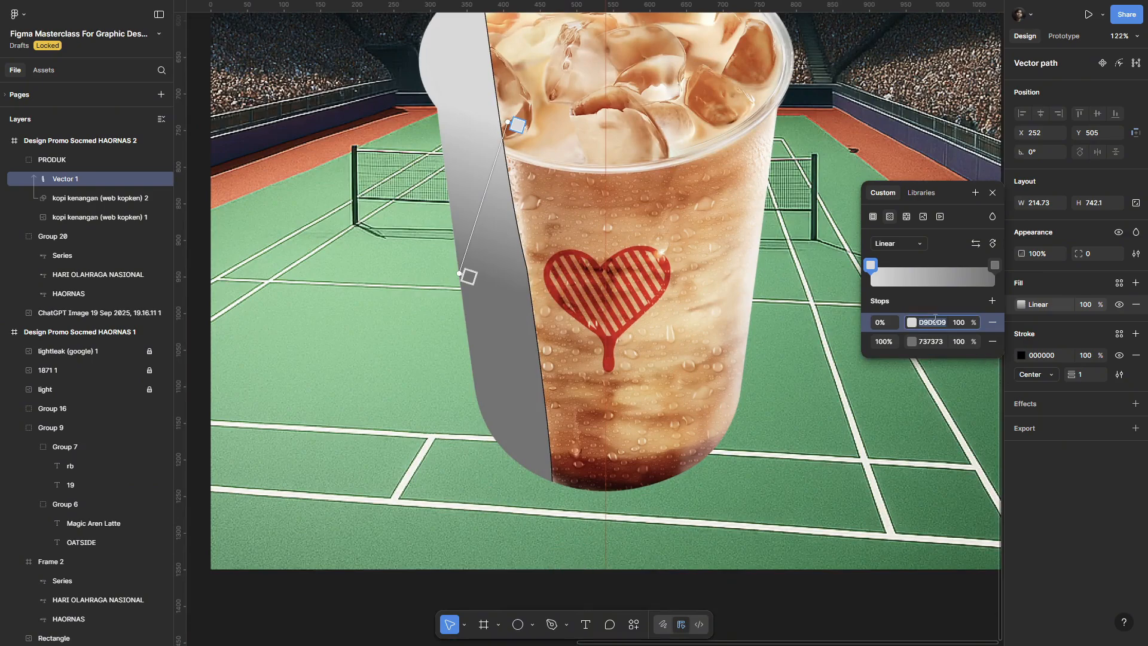
# Step: Make both gradient stops black (000000) and reduce the 100% stop's opacity to 0%
pyautogui.click(912, 323)
pyautogui.moveTo(811, 389); pyautogui.dragTo(671, 511)
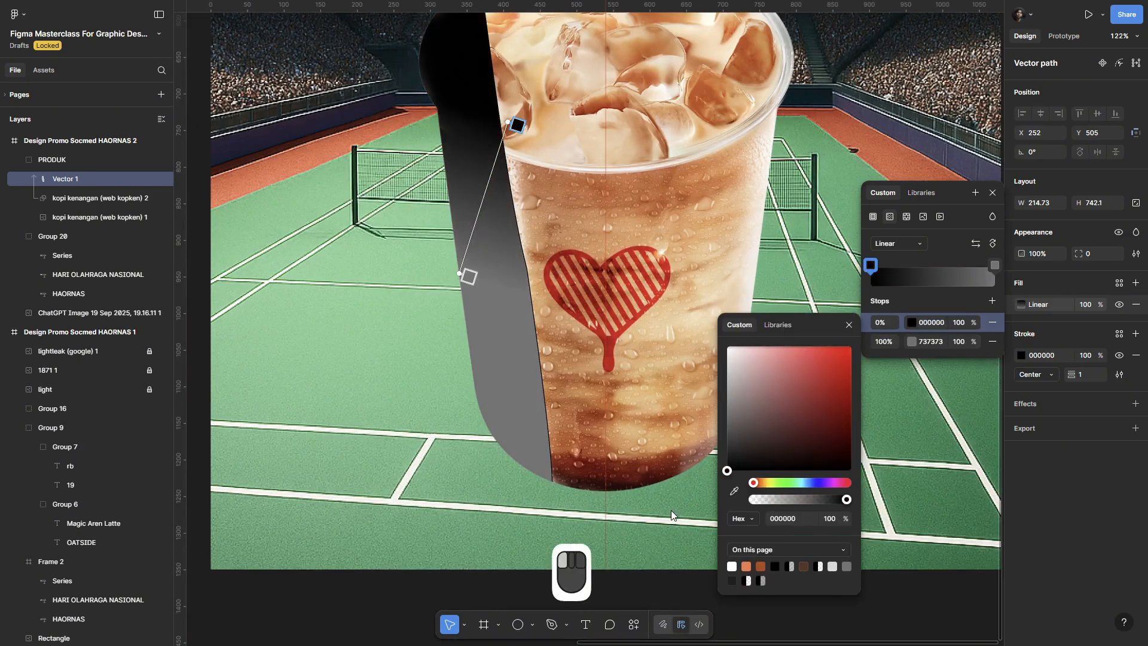
pyautogui.click(911, 341)
pyautogui.moveTo(777, 413); pyautogui.dragTo(692, 485)
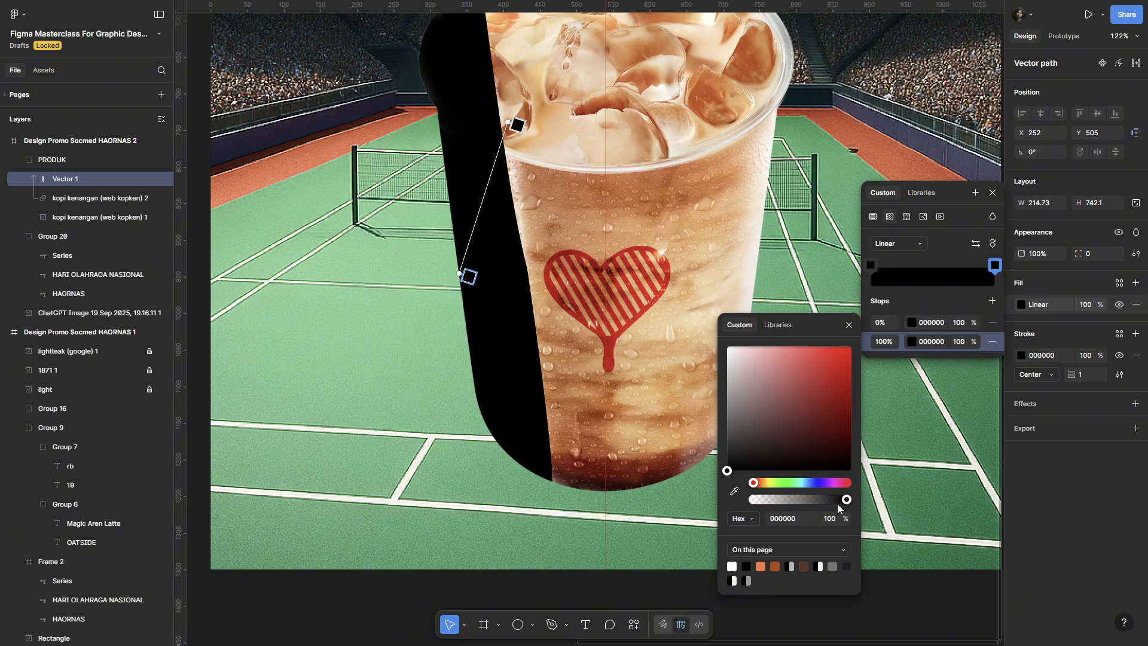
pyautogui.moveTo(837, 504); pyautogui.dragTo(742, 501)
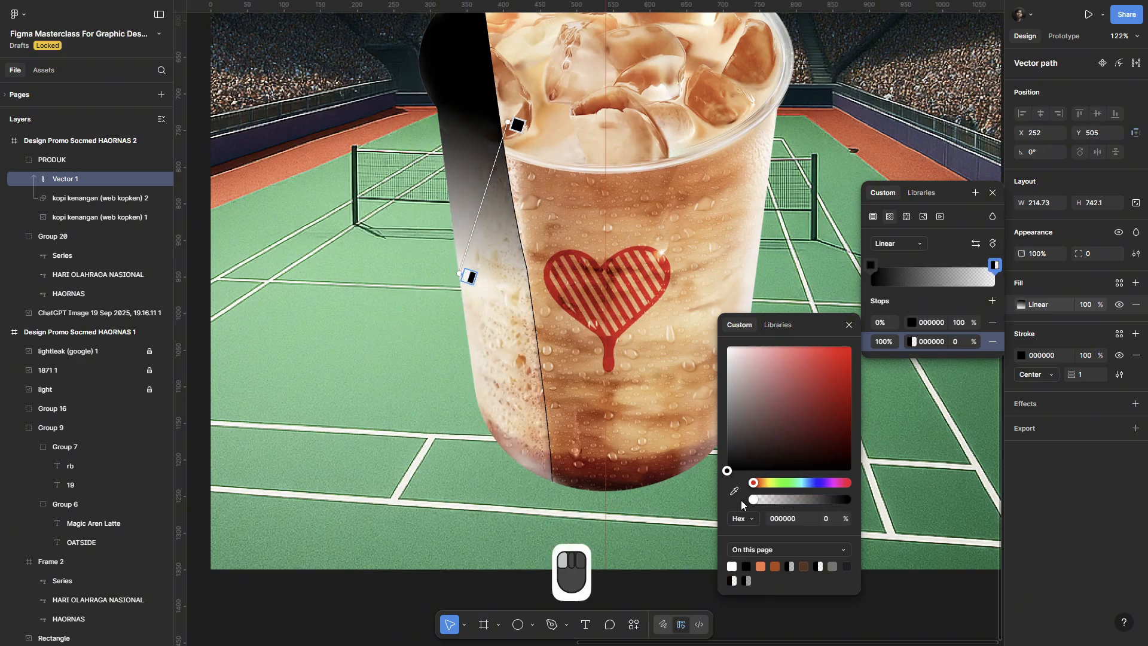
# Step: Run the gradient across the shape's width, flip it so the black lies on the cup's outer left edge, and remove the stroke
pyautogui.moveTo(509, 124); pyautogui.dragTo(526, 251)
pyautogui.scroll(3, 526, 251)
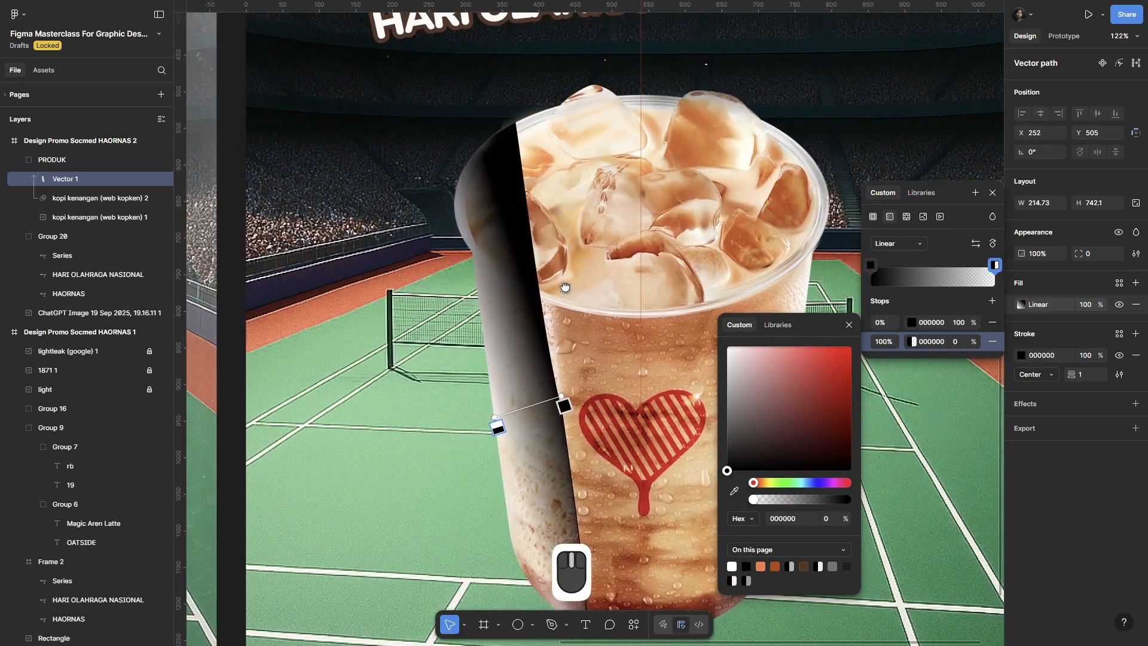
pyautogui.moveTo(490, 340); pyautogui.dragTo(477, 335)
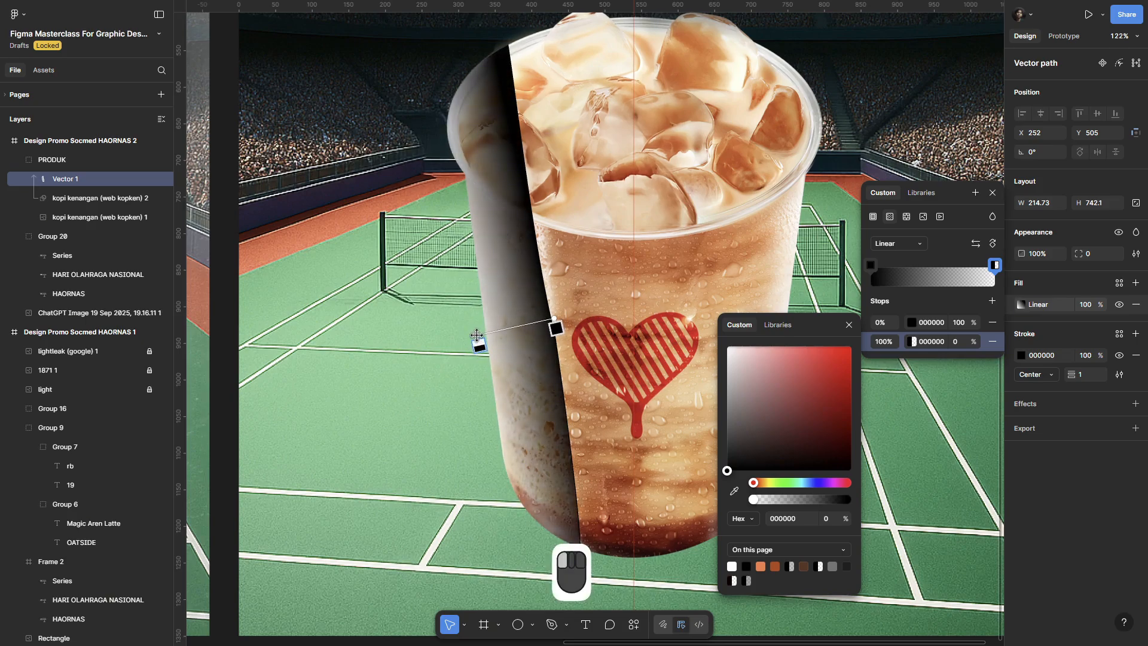
pyautogui.click(974, 245)
pyautogui.moveTo(477, 335); pyautogui.dragTo(484, 325)
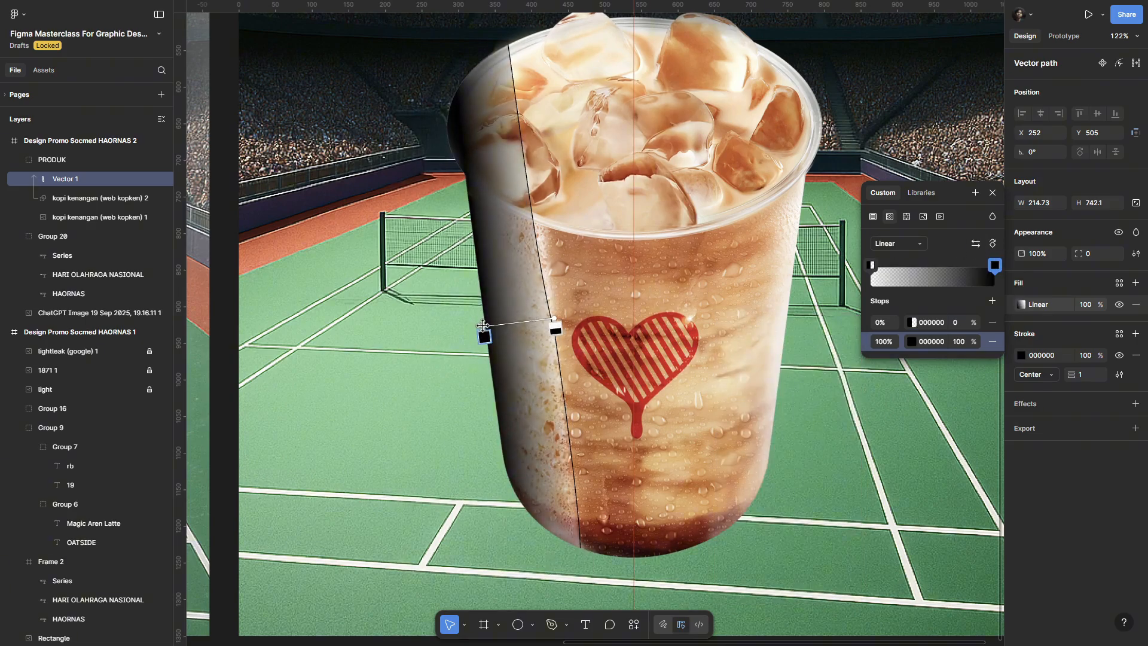
pyautogui.click(1135, 356)
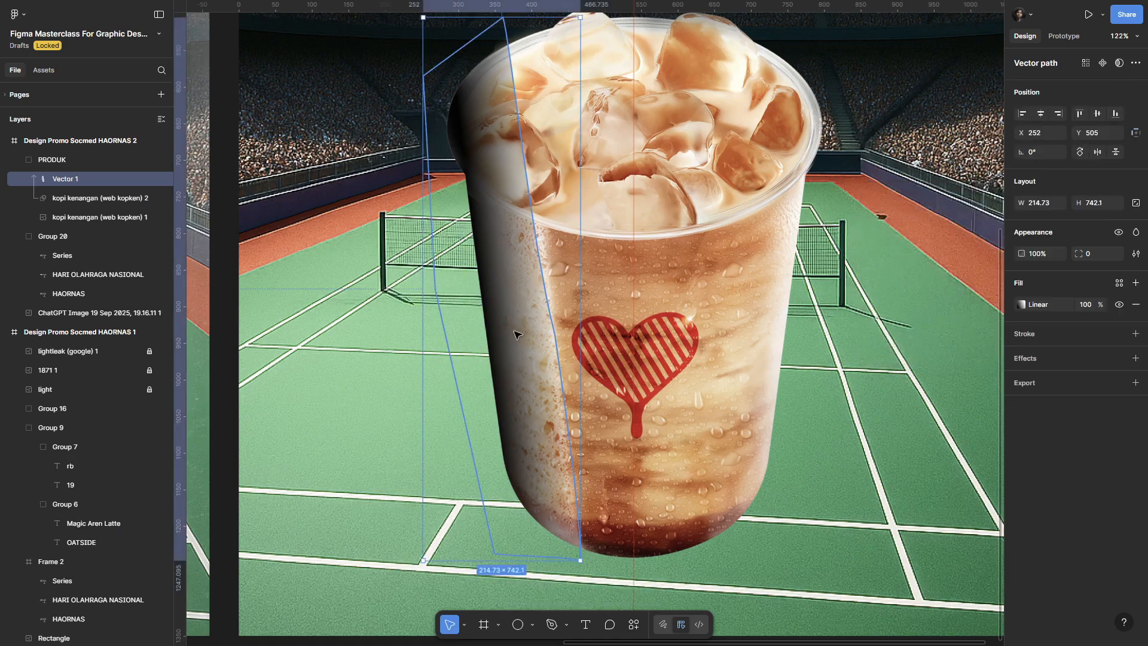
# Step: Widen the shading shape to 231 and set its opacity to 50%
pyautogui.moveTo(582, 331); pyautogui.dragTo(593, 331)
pyautogui.click(1035, 256)
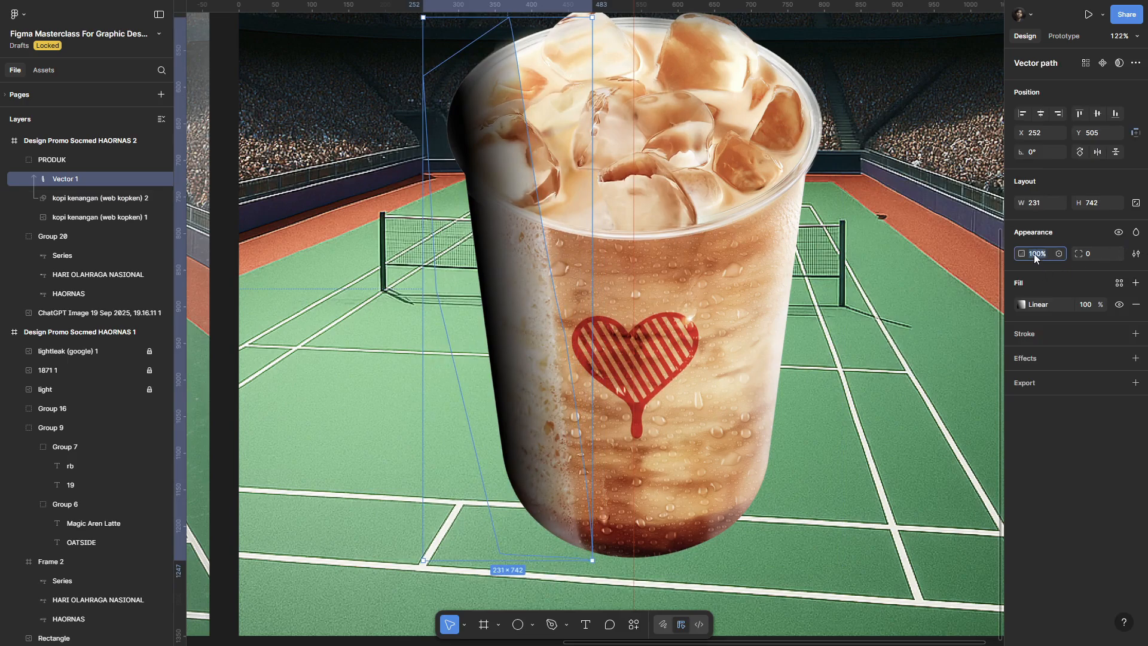
pyautogui.write('40')
pyautogui.press('Return')
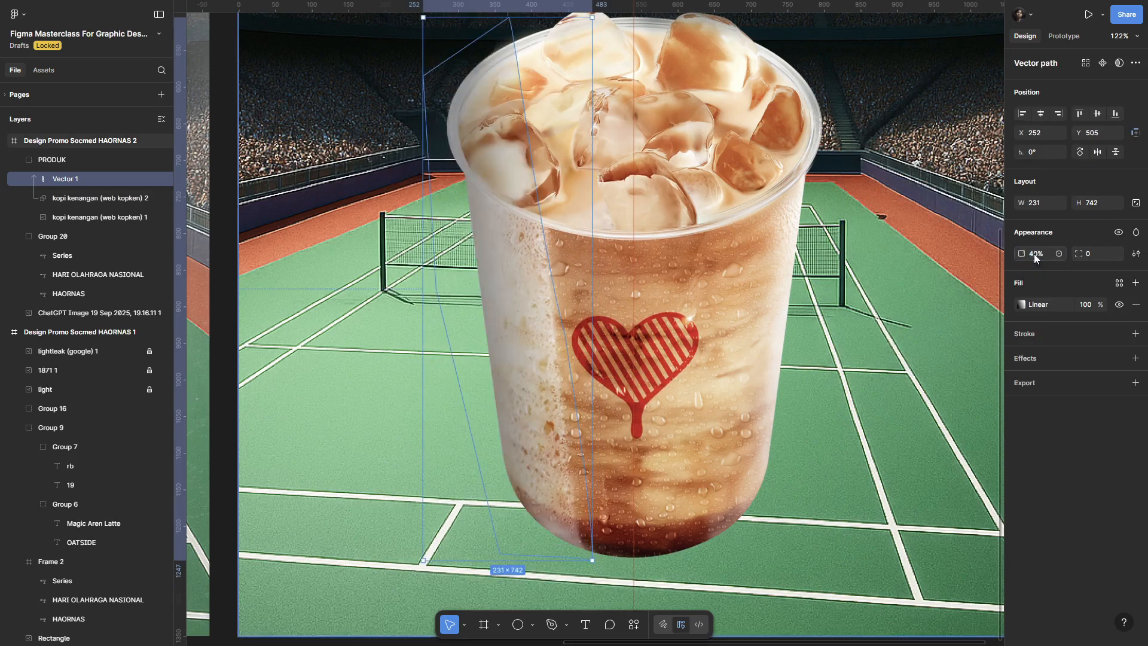
pyautogui.write('50')
pyautogui.press('Return')
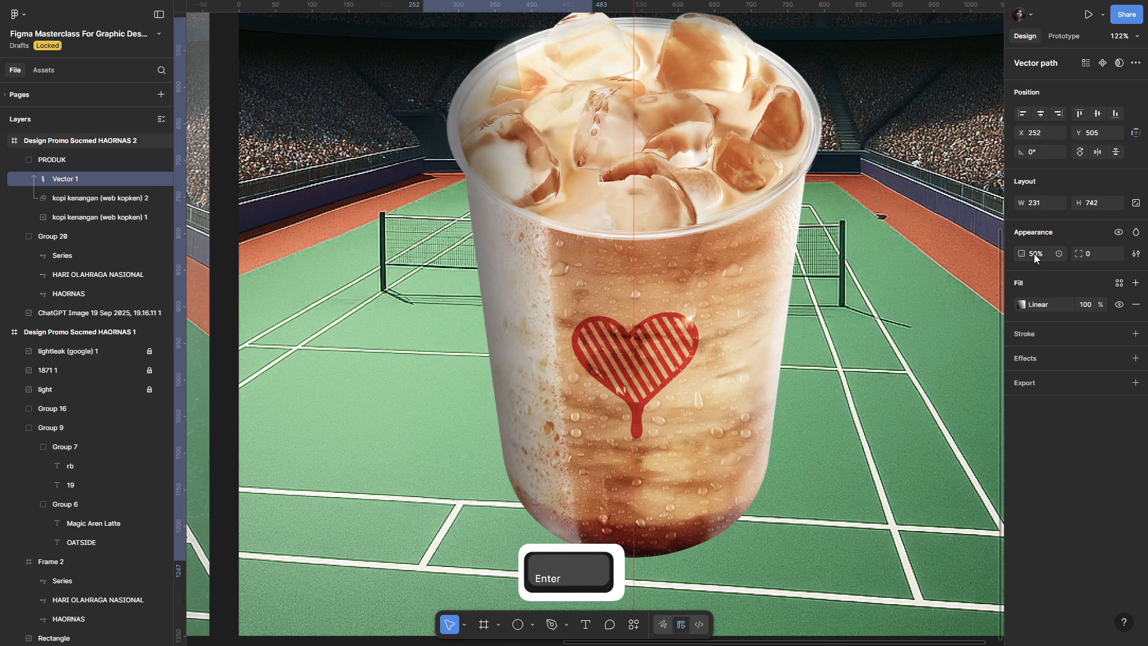
# Step: Set the shading shape's blend mode to Plus darker and enlarge the shape to 267 × 759
pyautogui.click(1136, 233)
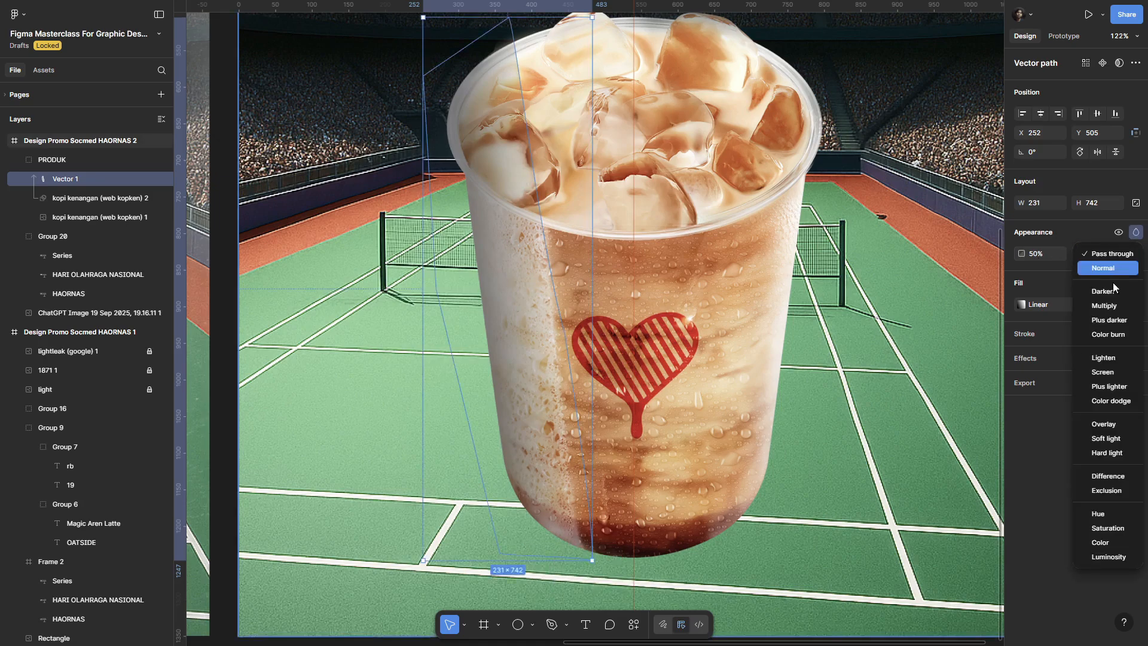
pyautogui.click(1111, 320)
pyautogui.moveTo(589, 154); pyautogui.dragTo(613, 154)
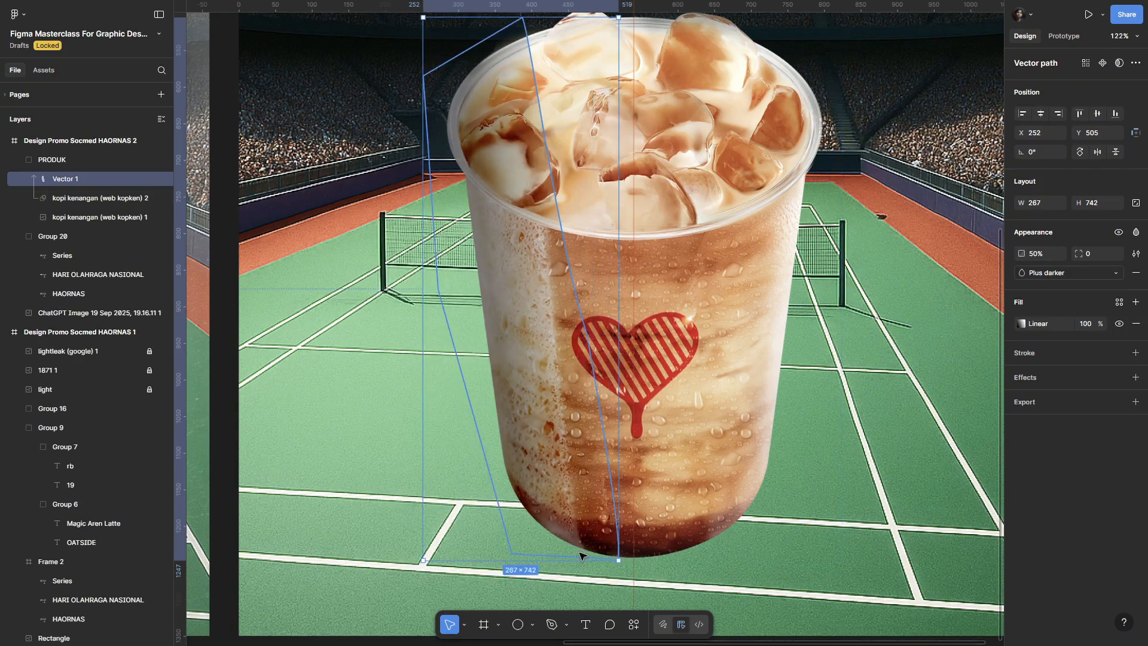
pyautogui.moveTo(580, 556); pyautogui.dragTo(580, 569)
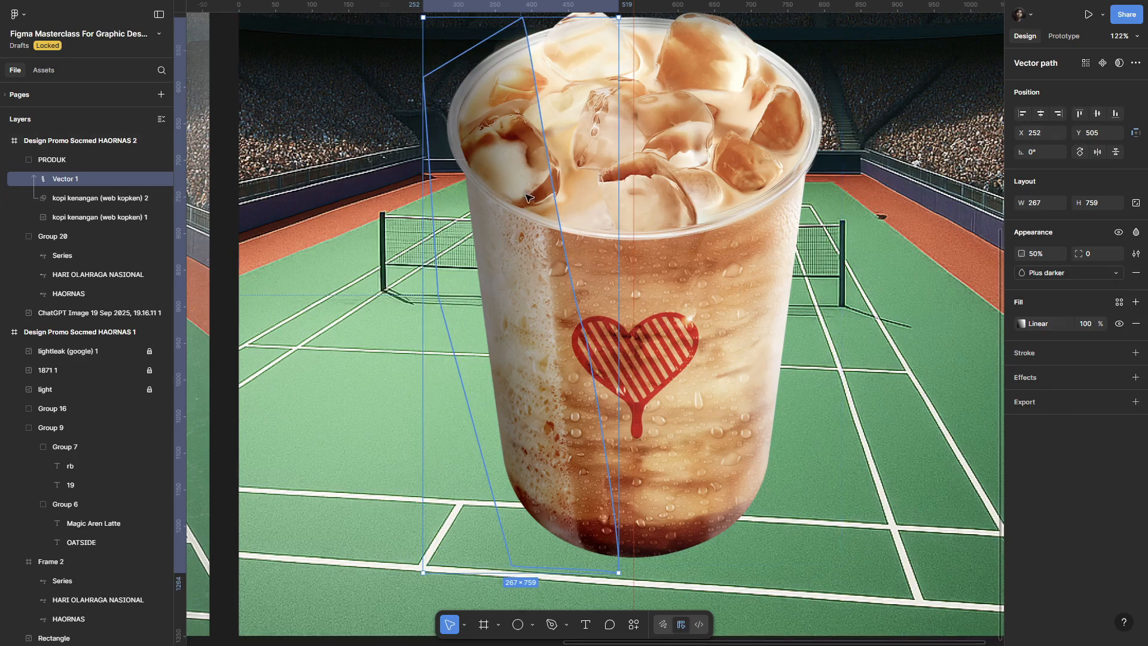
# Step: Add a uniform Layer blur effect to the shading shape and increase its blur amount
pyautogui.click(1051, 386)
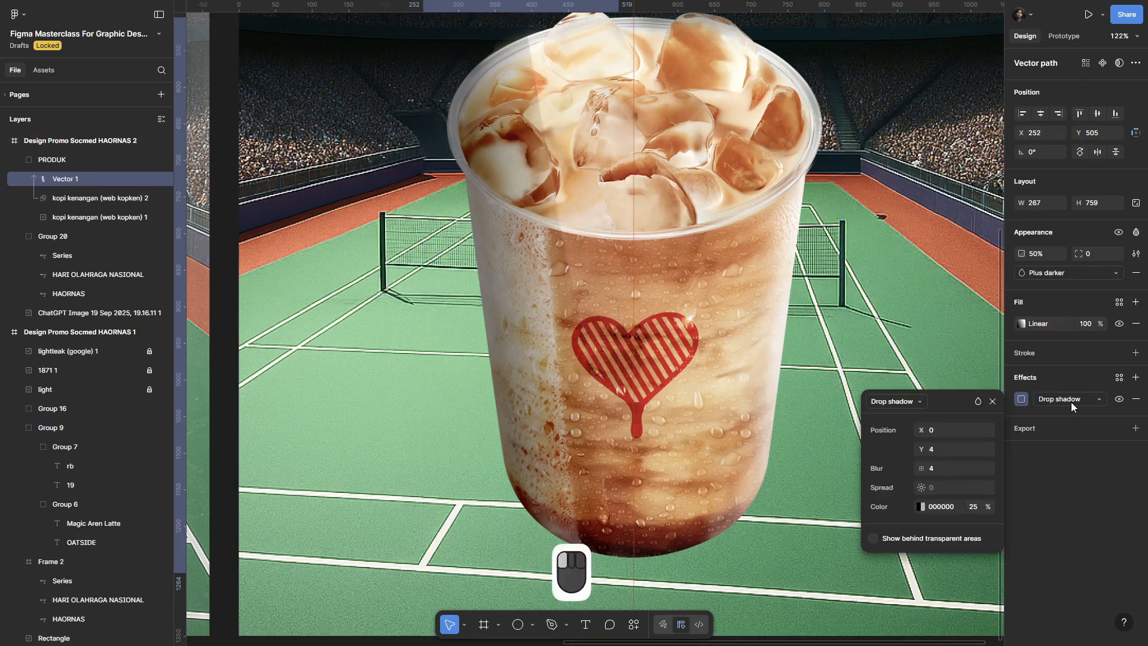
pyautogui.click(1071, 400)
pyautogui.click(1062, 411)
pyautogui.click(1022, 399)
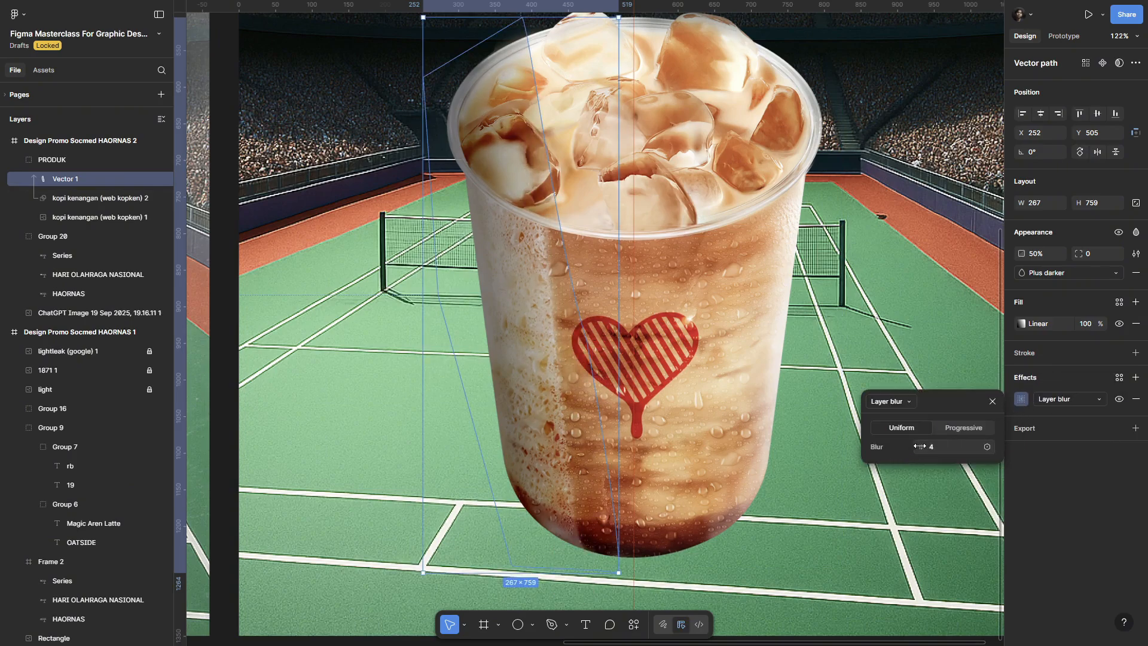
pyautogui.moveTo(920, 447); pyautogui.dragTo(1017, 439)
# Step: Stretch the shading shape upward so it starts at Y 497 with a height of 767
pyautogui.keyDown('ctrl'); pyautogui.click(570, 248); pyautogui.keyUp('ctrl')
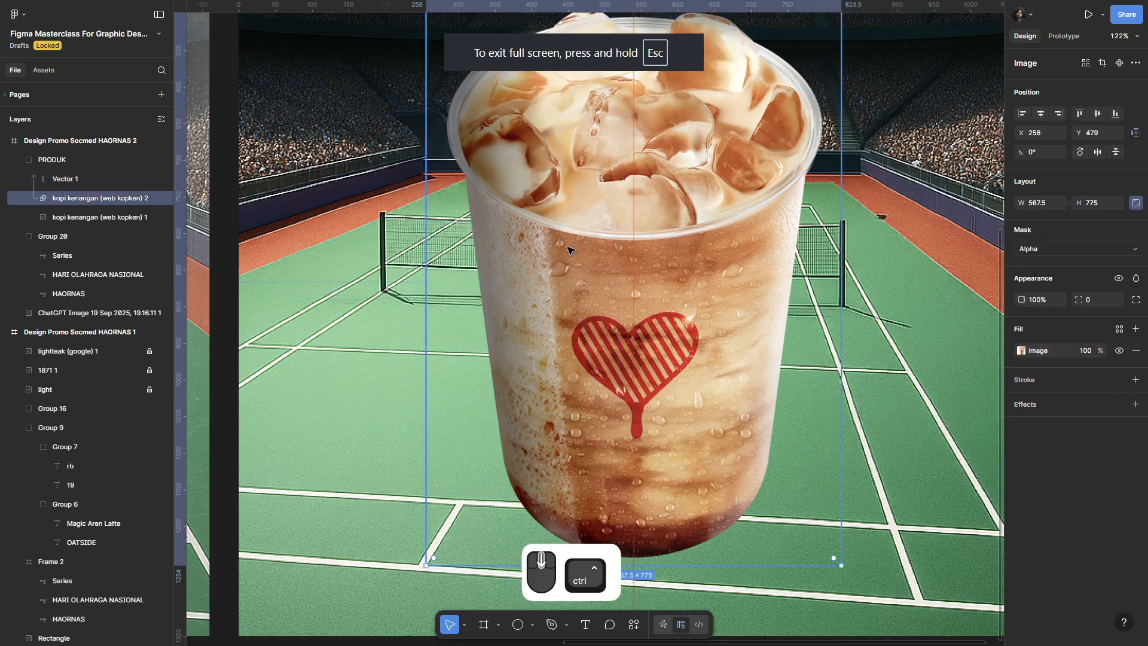
pyautogui.scroll(-5, 567, 228)
pyautogui.scroll(3, 567, 228)
pyautogui.click(542, 179)
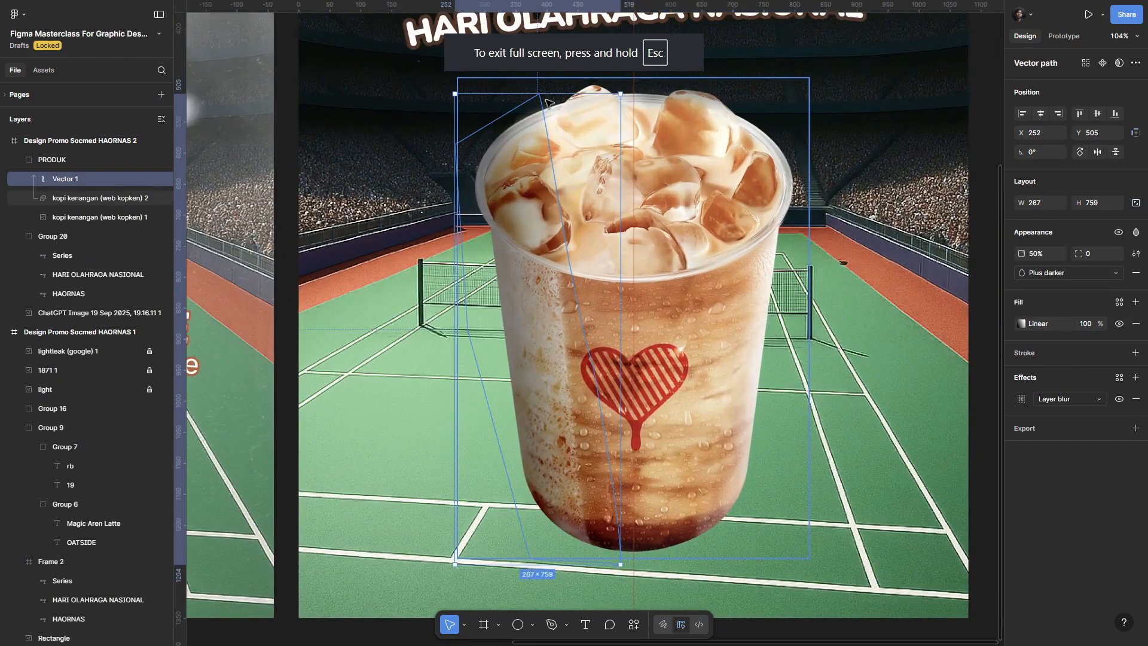
pyautogui.moveTo(555, 90); pyautogui.dragTo(555, 85)
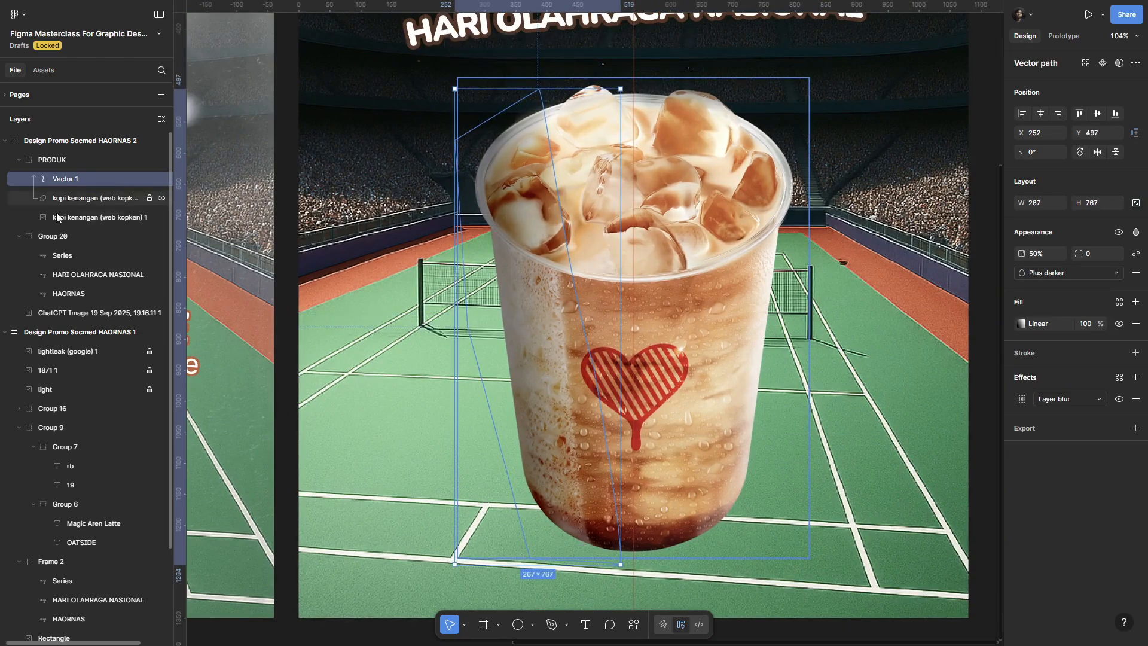
# Step: Hide and reshow the dark shading shape to compare the cup with and without it
pyautogui.click(159, 177)
pyautogui.click(159, 177)
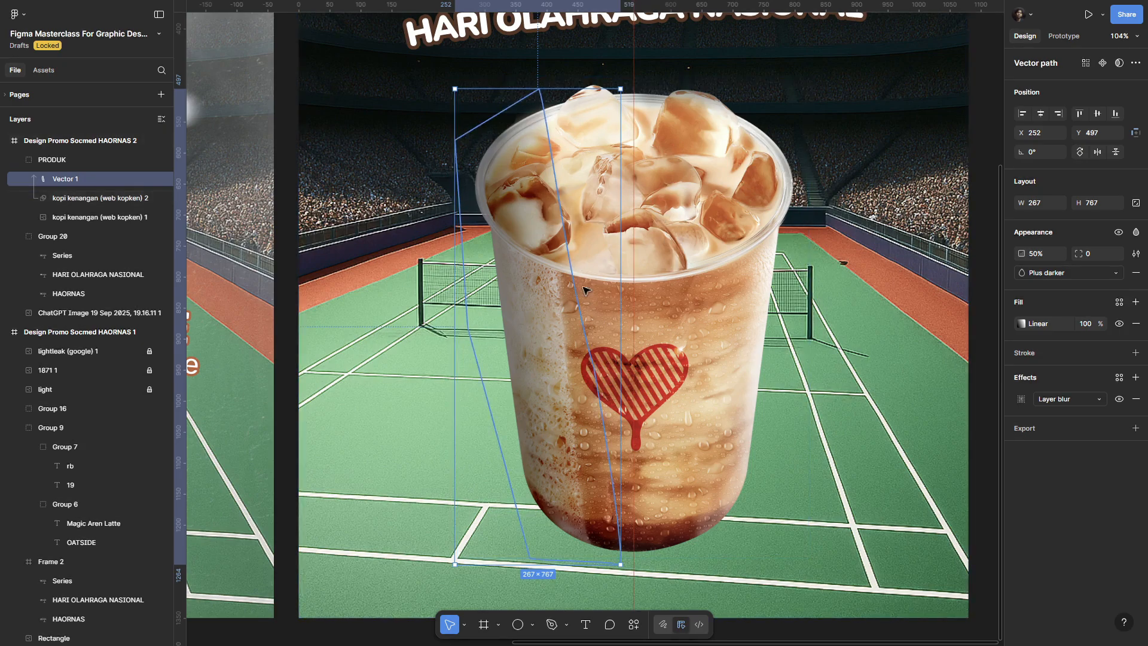
pyautogui.scroll(1, 518, 227)
pyautogui.hscroll(1, 518, 227)
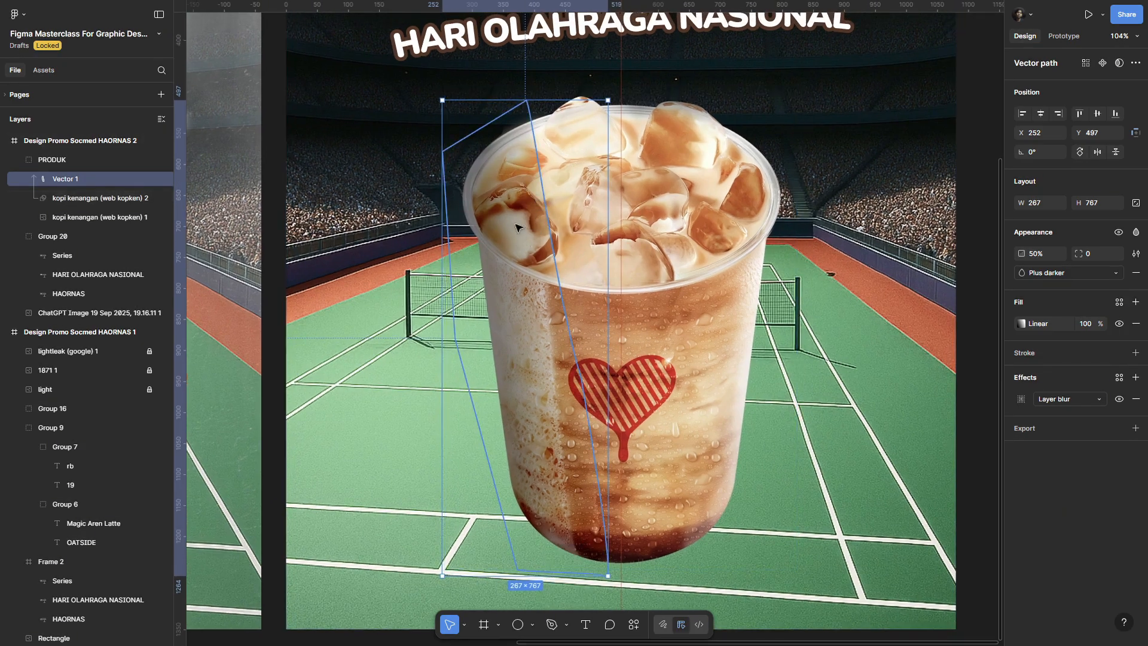
# Step: Draw a closed polygon about 231 × 777 with the Pen tool over the right side of the cup
pyautogui.click(553, 625)
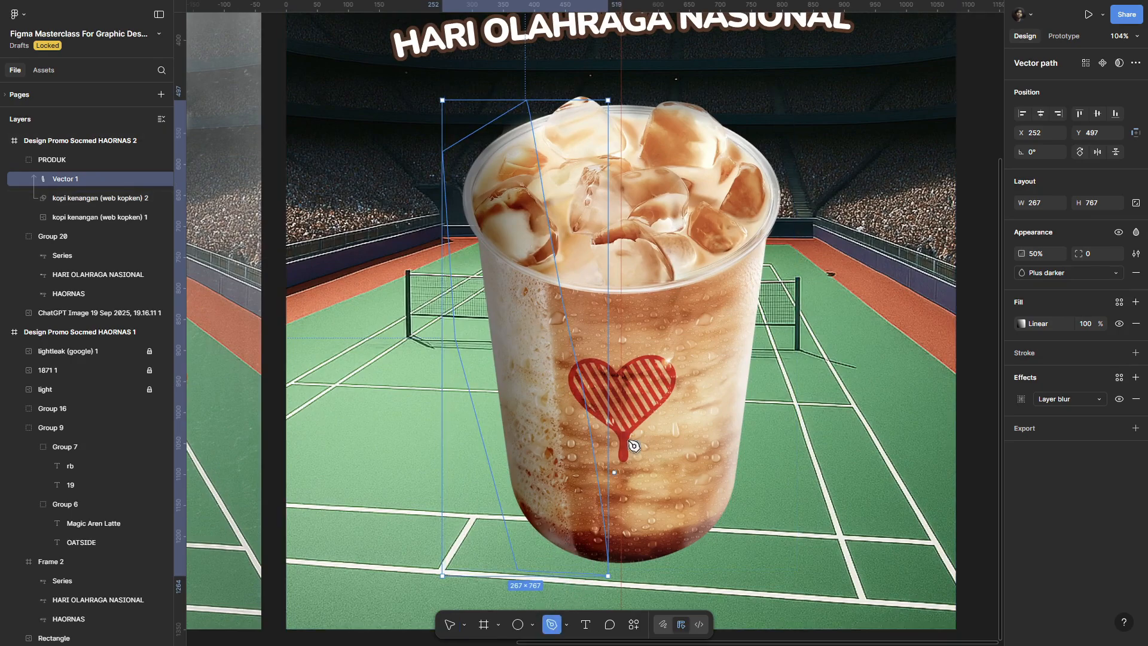
pyautogui.hscroll(1, 697, 142)
pyautogui.scroll(-1, 697, 143)
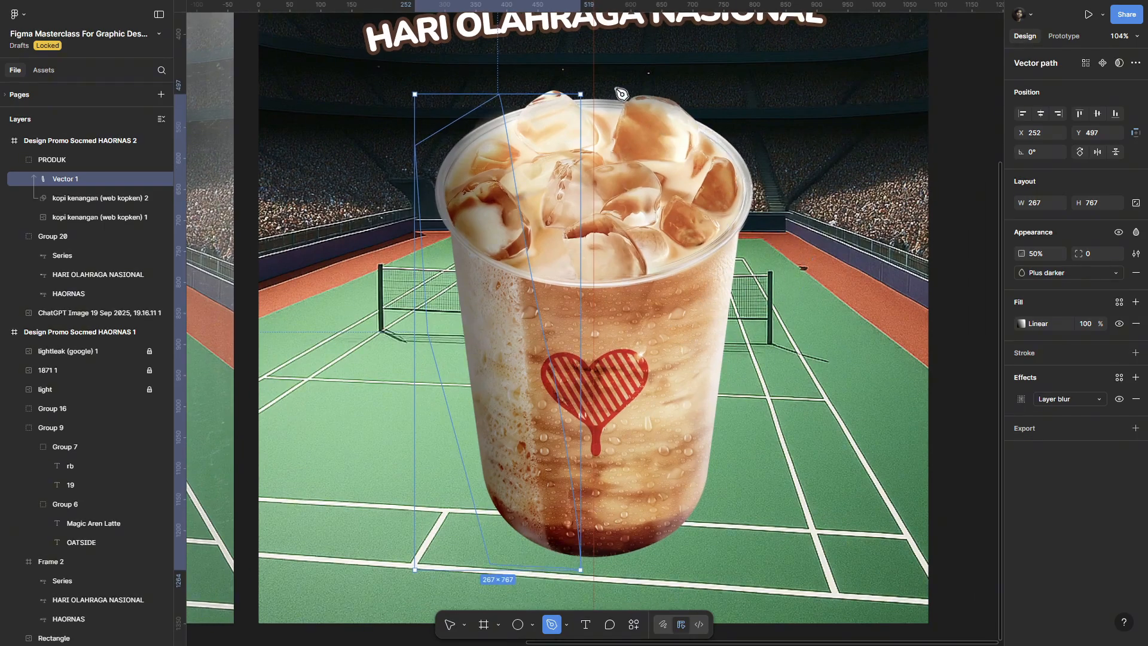
pyautogui.click(626, 89)
pyautogui.click(682, 193)
pyautogui.click(686, 332)
pyautogui.click(678, 462)
pyautogui.click(743, 385)
pyautogui.click(768, 171)
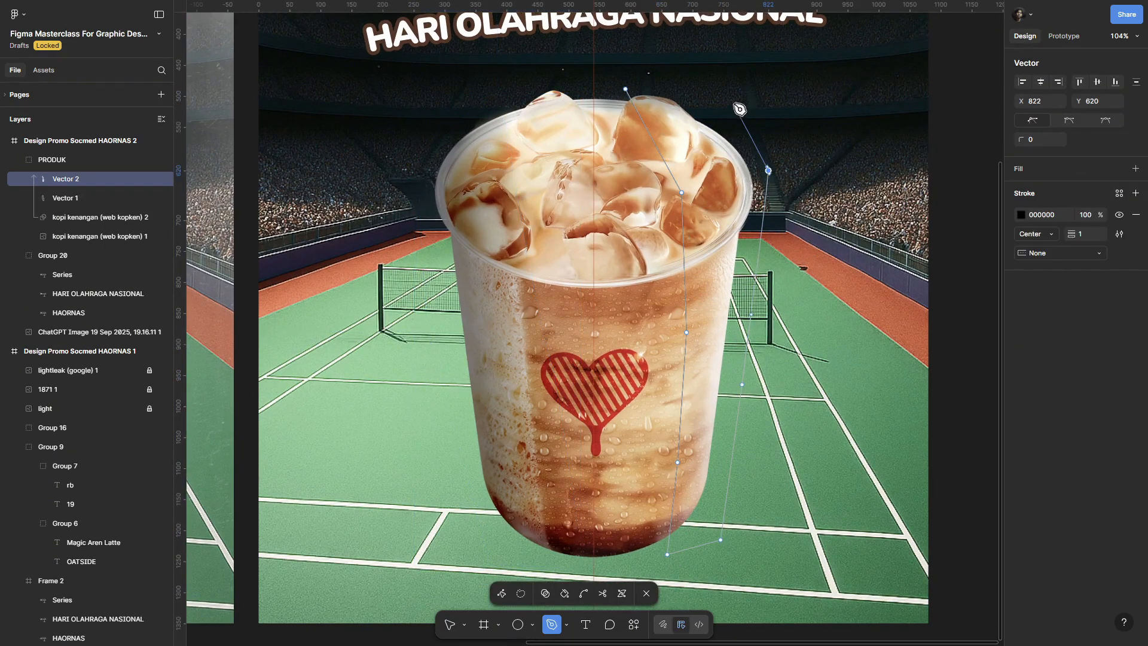
pyautogui.click(734, 103)
pyautogui.click(650, 73)
pyautogui.click(625, 89)
# Step: Shift the new shape's inner edge points slightly left, then finish editing the path
pyautogui.press('v')
pyautogui.moveTo(682, 192); pyautogui.dragTo(671, 201)
pyautogui.moveTo(686, 333); pyautogui.dragTo(677, 335)
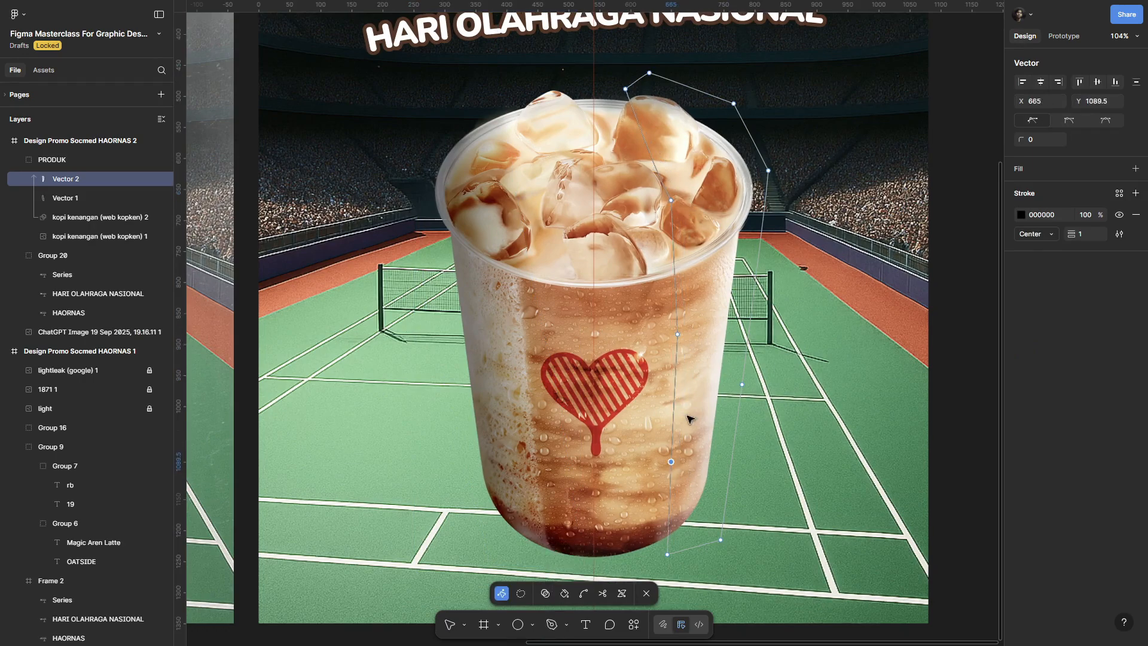
pyautogui.press('Escape')
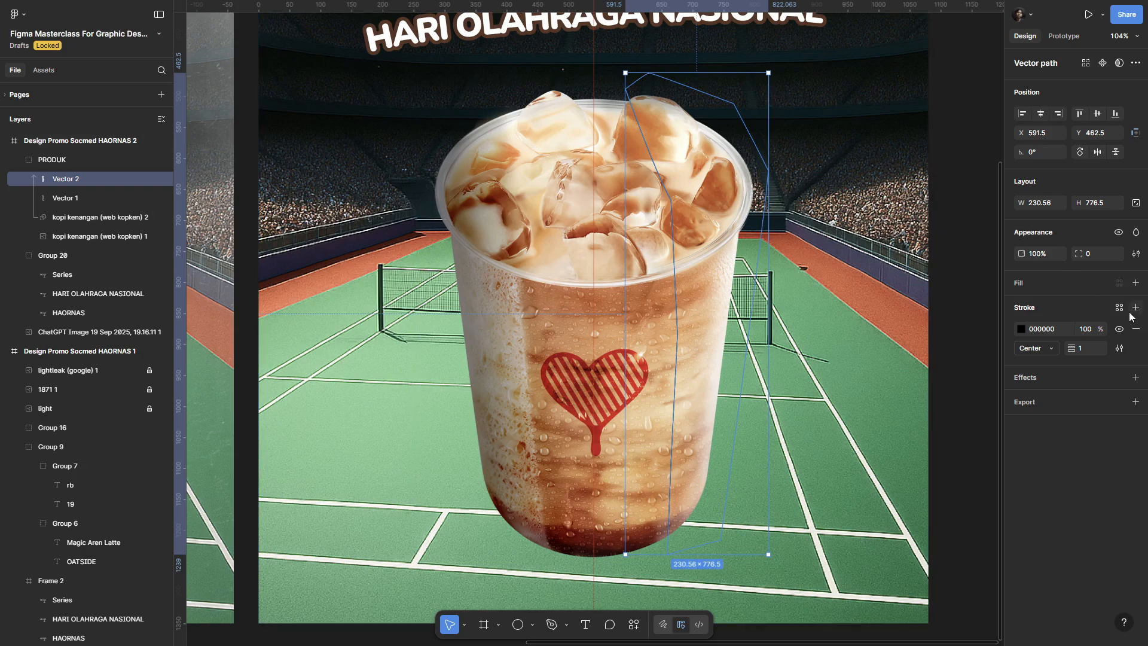
# Step: Remove the new shape's stroke and give it a linear gradient fill
pyautogui.click(1071, 286)
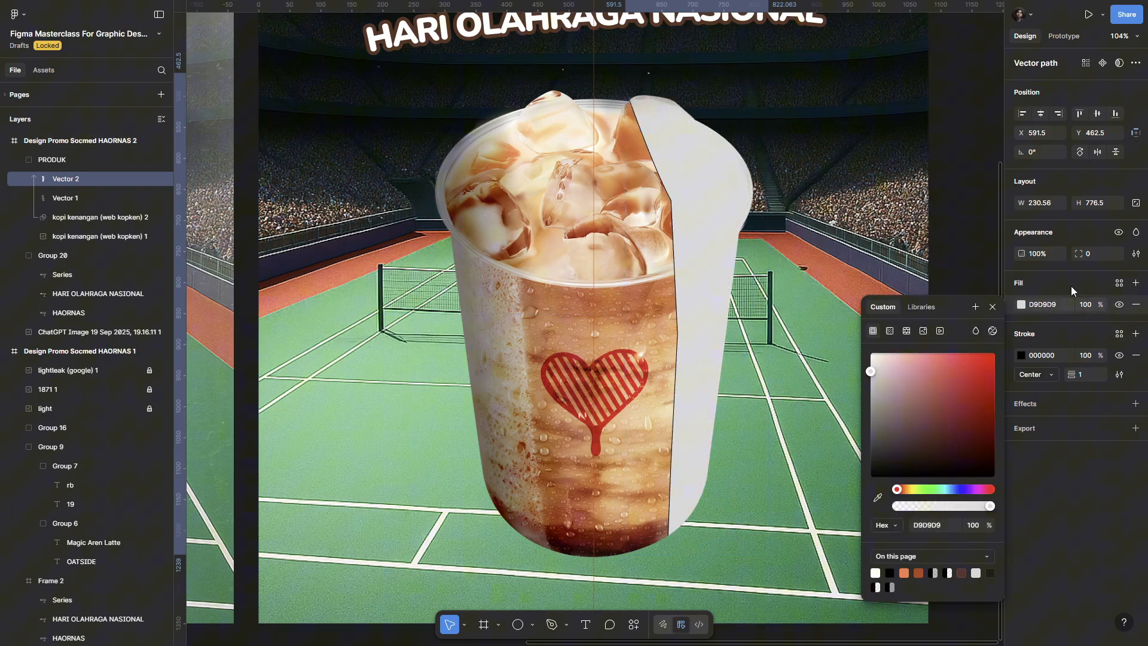
pyautogui.click(1137, 355)
pyautogui.click(1023, 303)
pyautogui.click(1021, 305)
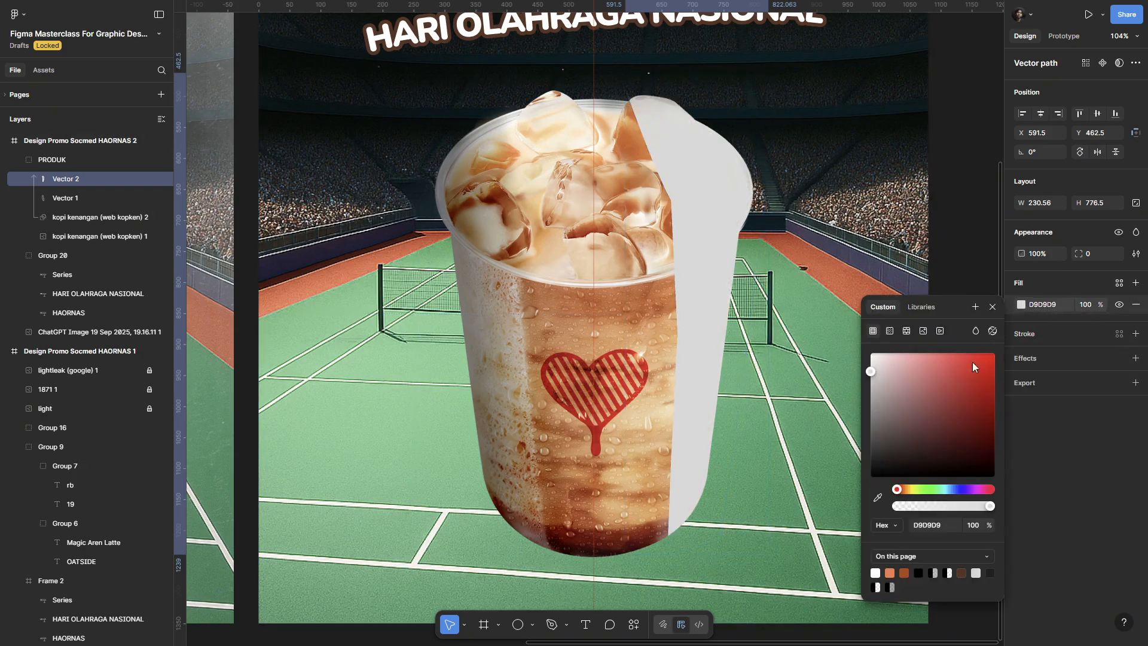
pyautogui.click(890, 331)
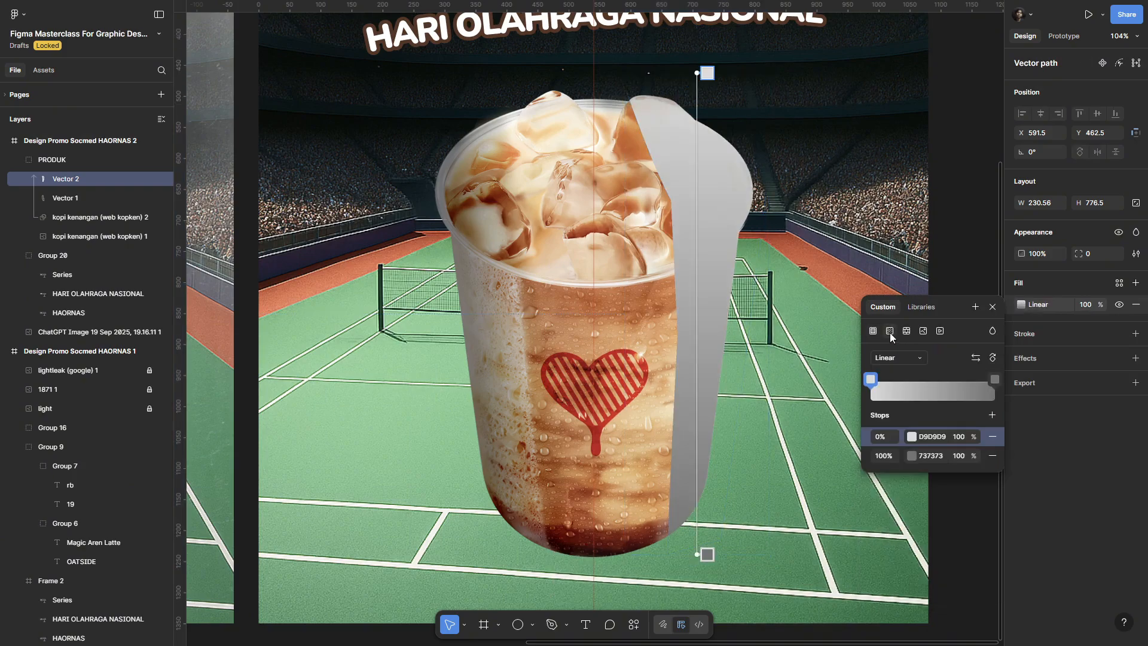
# Step: Slant the gradient down the cup's right side and make both stops white (FFFFFF), with the end stop at 0% opacity
pyautogui.moveTo(701, 73); pyautogui.dragTo(744, 173)
pyautogui.moveTo(698, 553); pyautogui.dragTo(680, 409)
pyautogui.click(913, 436)
pyautogui.moveTo(828, 428); pyautogui.dragTo(721, 352)
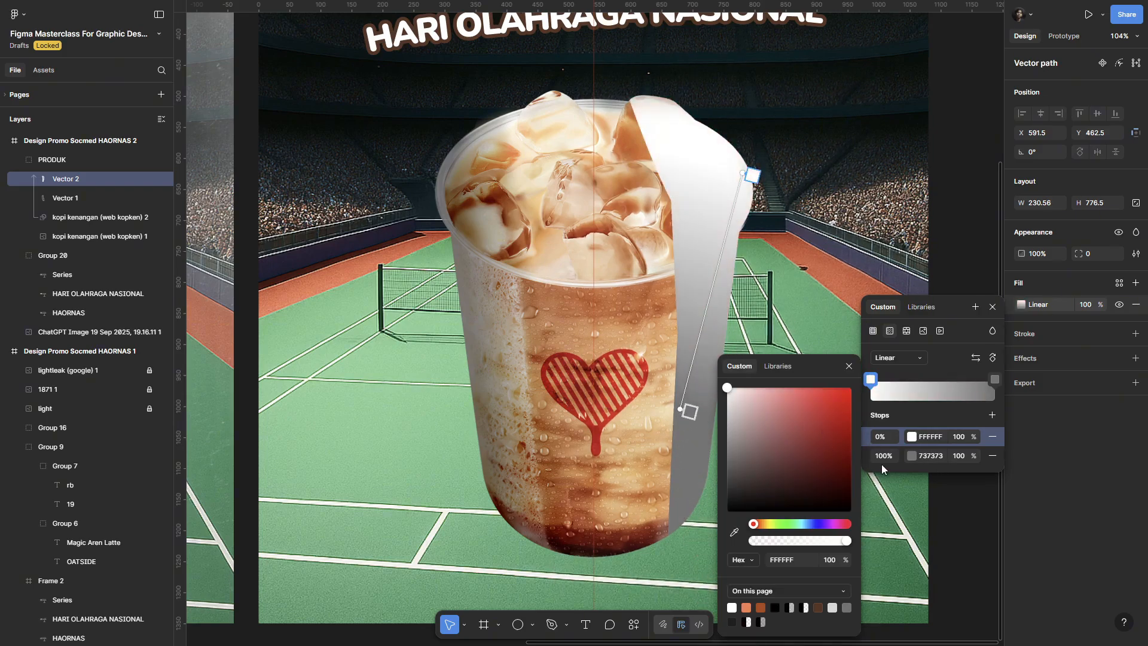
pyautogui.click(866, 456)
pyautogui.moveTo(798, 454); pyautogui.dragTo(683, 360)
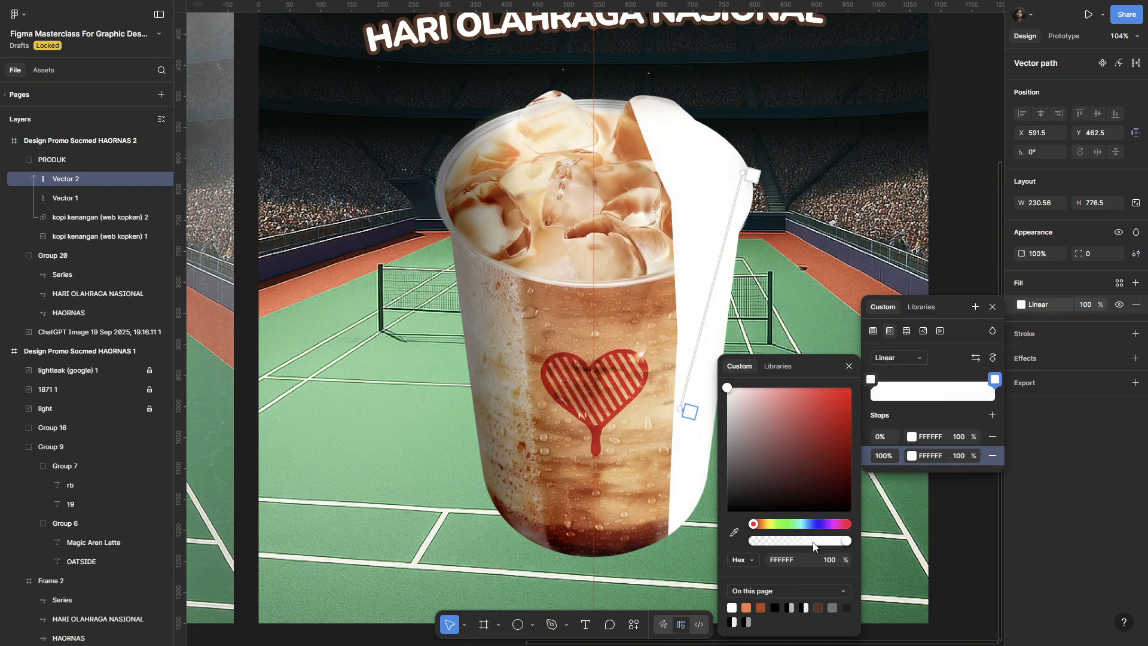
pyautogui.moveTo(814, 543); pyautogui.dragTo(747, 541)
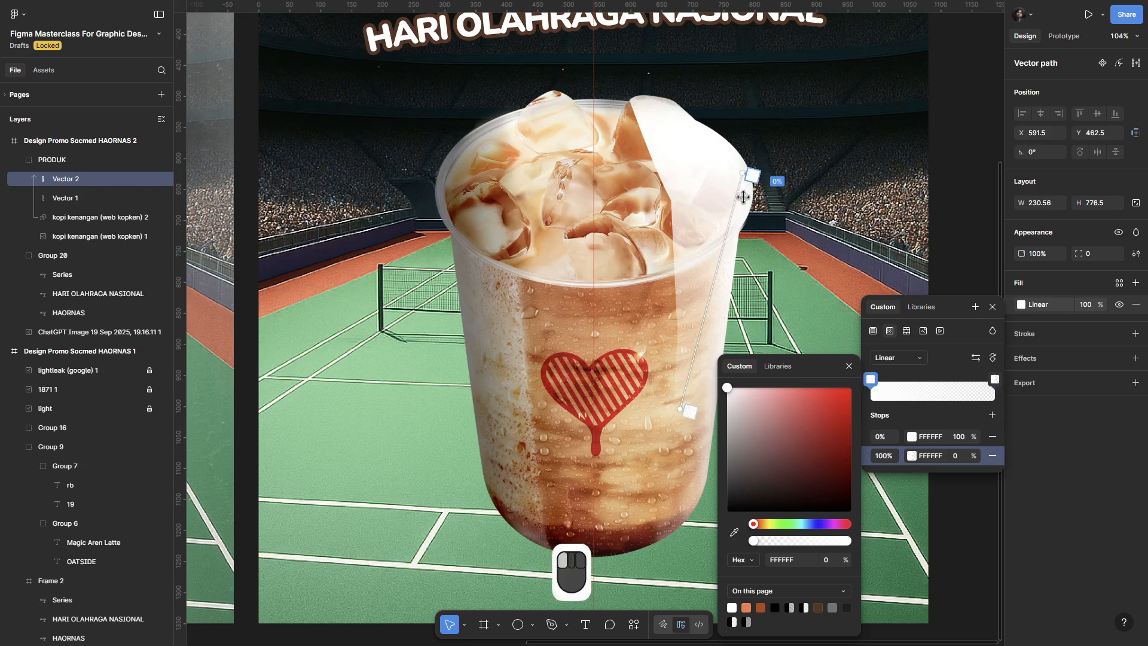
# Step: Reposition the gradient so the white fades inward from the cup's right edge over a short distance below the rim
pyautogui.click(749, 177)
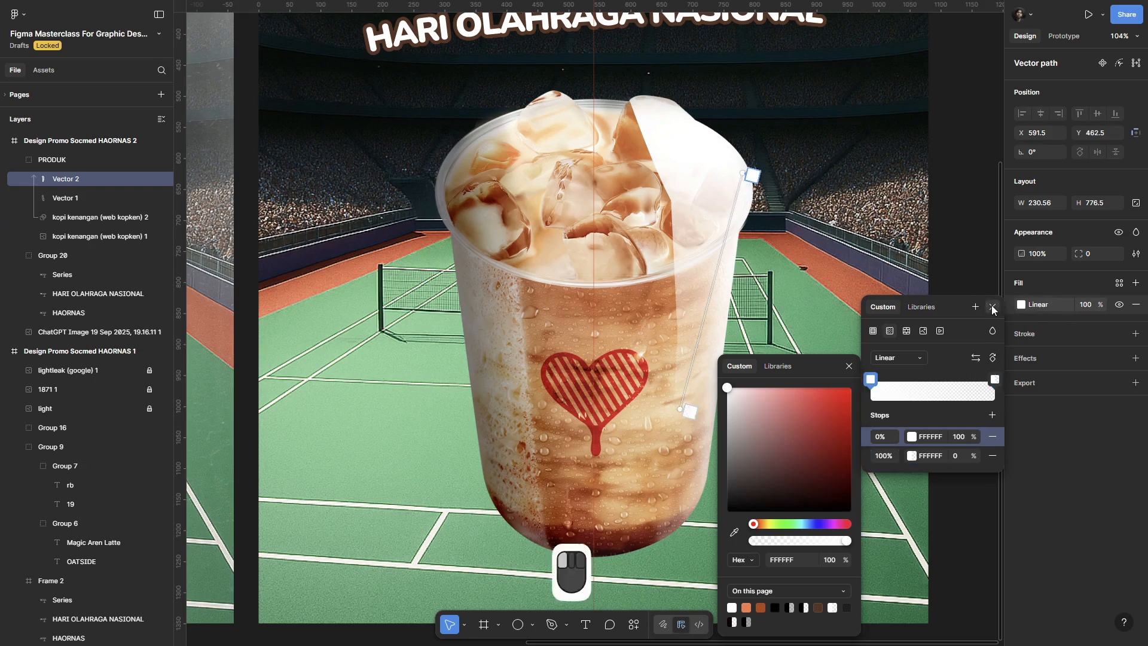
pyautogui.click(744, 221)
pyautogui.click(1022, 305)
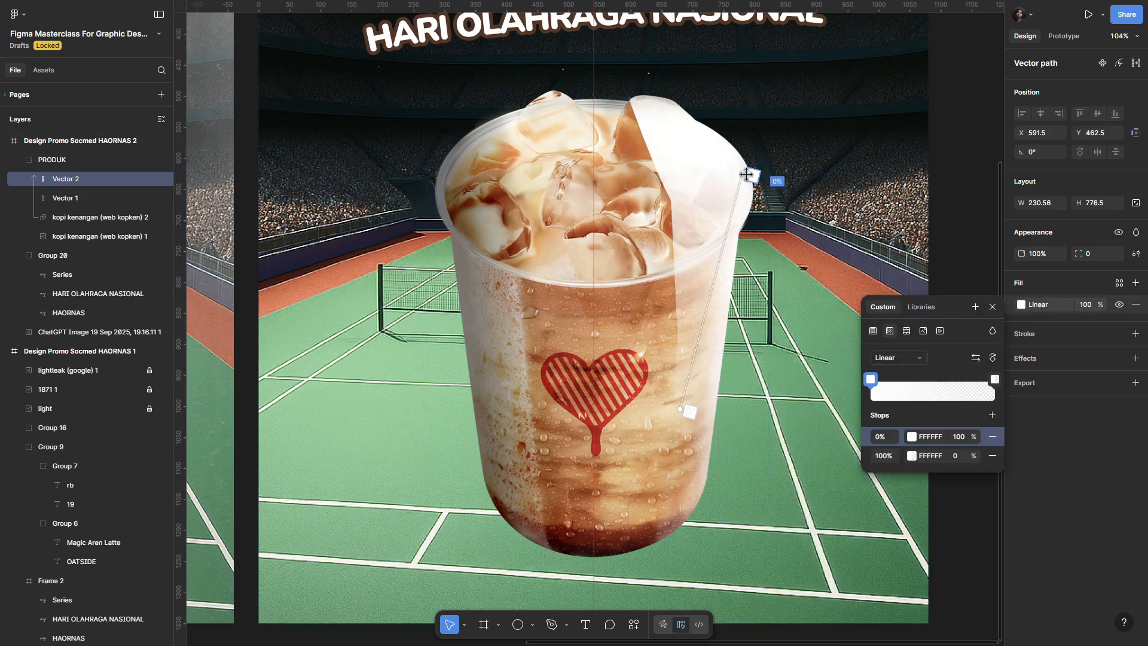
pyautogui.moveTo(745, 174); pyautogui.dragTo(729, 278)
pyautogui.moveTo(683, 410)
pyautogui.mouseDown()
pyautogui.moveTo(668, 276)
pyautogui.moveTo(666, 293)
pyautogui.moveTo(669, 283)
pyautogui.moveTo(733, 274)
pyautogui.mouseUp()
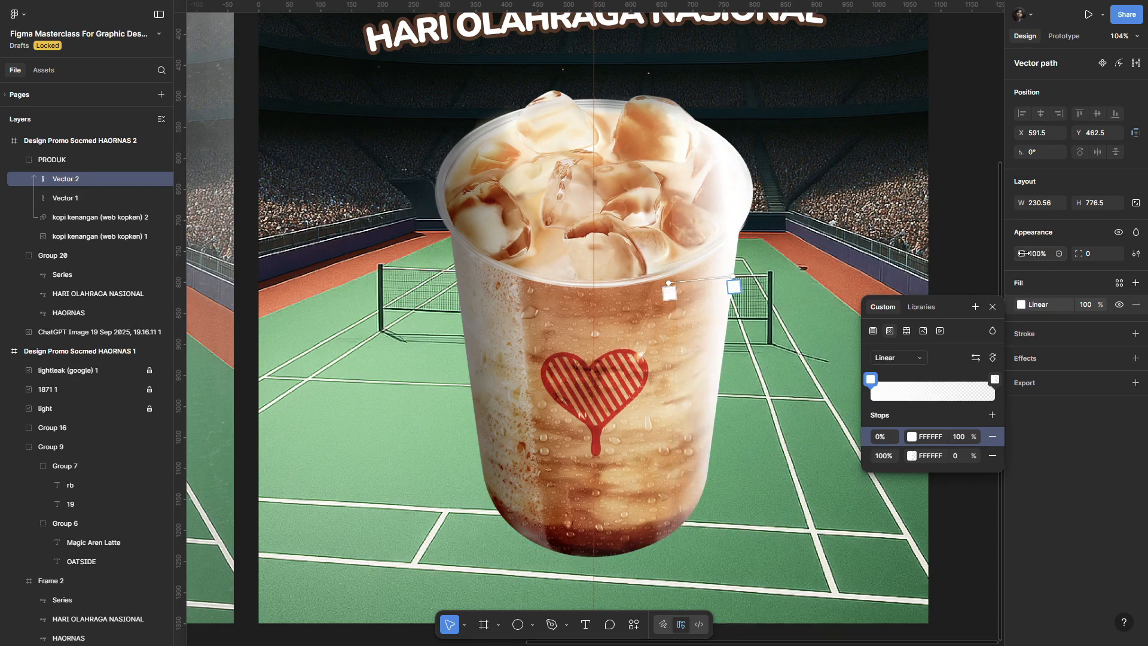
# Step: Set the highlight shape's opacity to 50% and its blend mode to Plus lighter
pyautogui.click(1038, 253)
pyautogui.write('50')
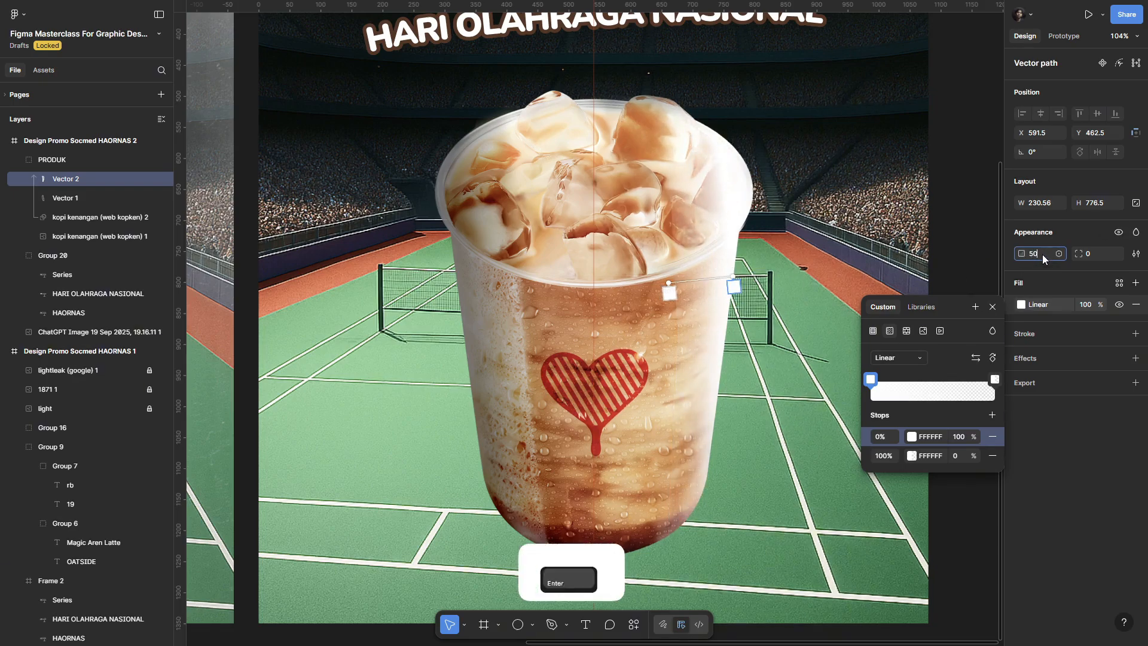
pyautogui.press('Return')
pyautogui.click(1138, 232)
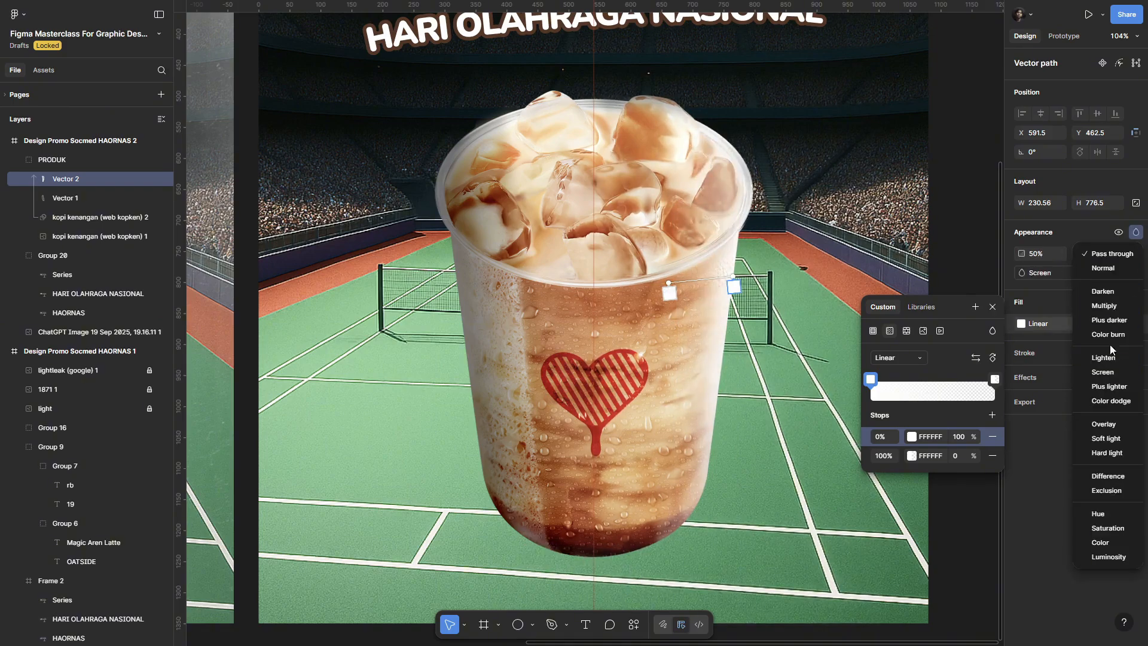
pyautogui.click(1114, 388)
# Step: Nudge the gradient's transparent end slightly and set the highlight shape's opacity to 15%
pyautogui.moveTo(672, 283); pyautogui.dragTo(672, 286)
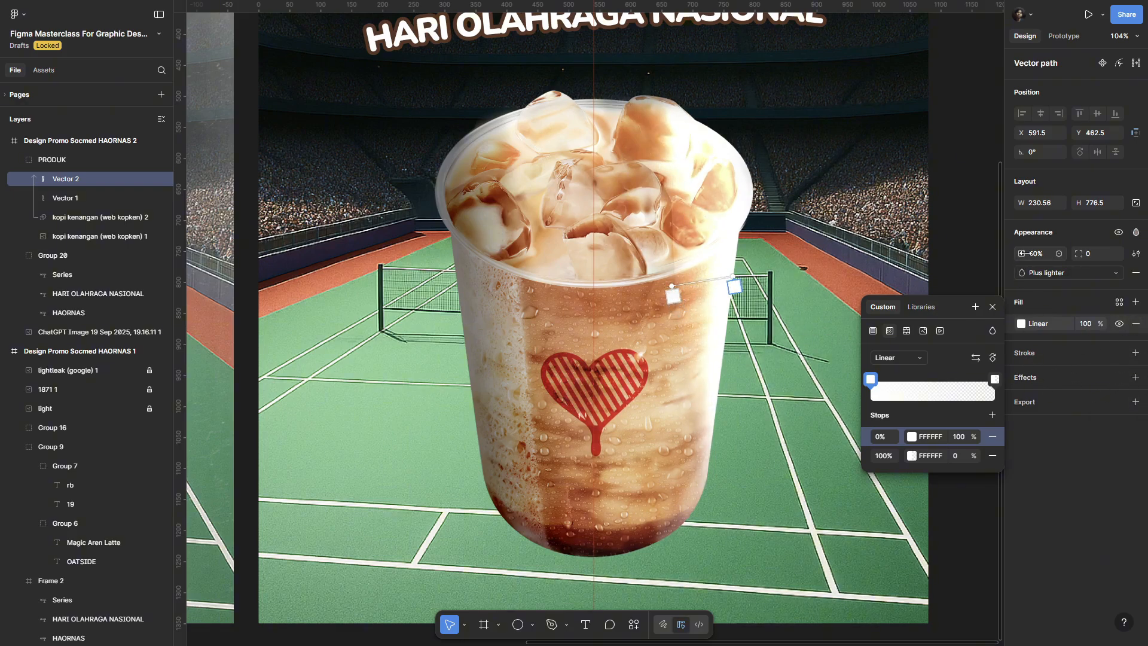
pyautogui.moveTo(1028, 254); pyautogui.dragTo(1053, 256)
pyautogui.write('15')
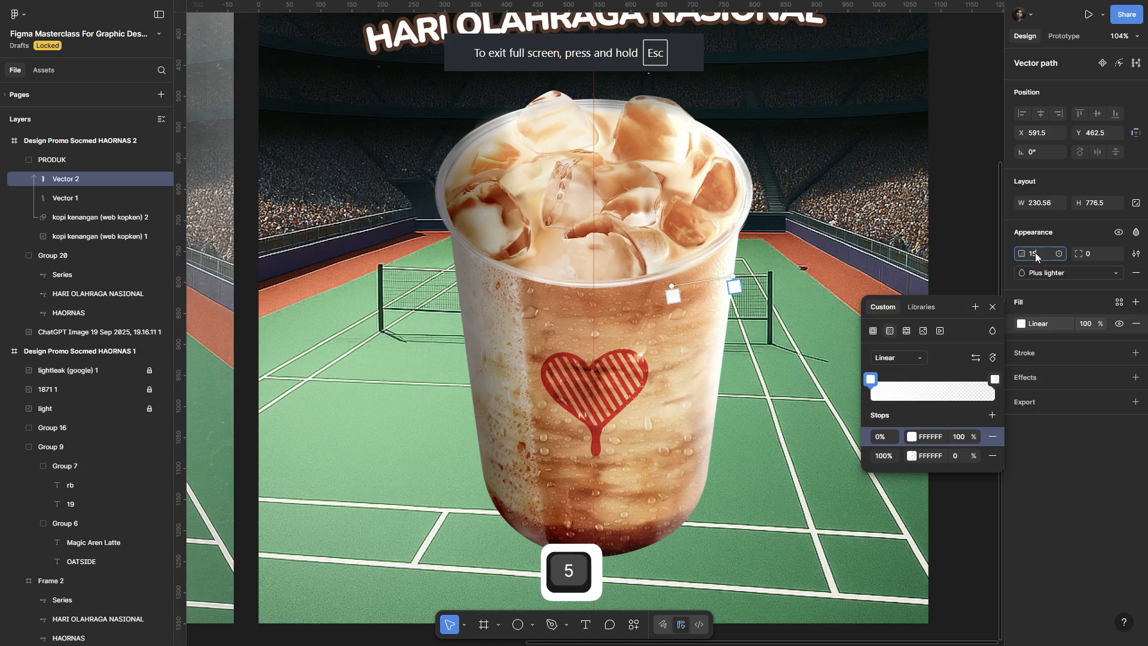
pyautogui.press('Return')
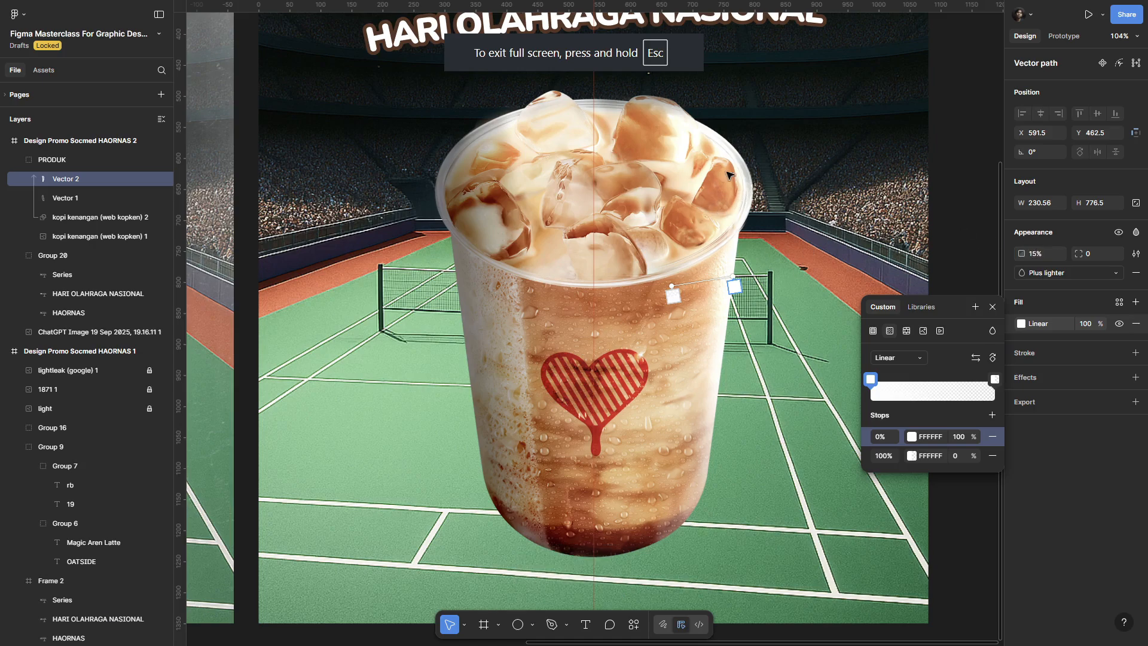
# Step: Add a uniform Layer blur effect to the highlight shape with a blur of 30.7
pyautogui.click(1061, 381)
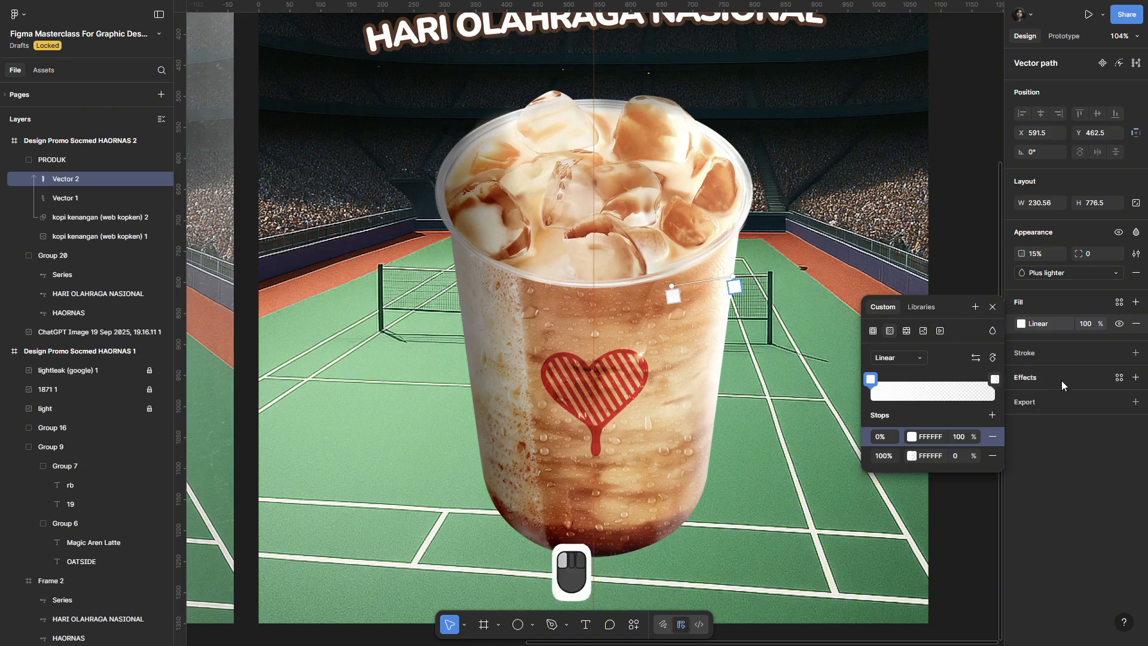
pyautogui.click(1057, 399)
pyautogui.click(1062, 414)
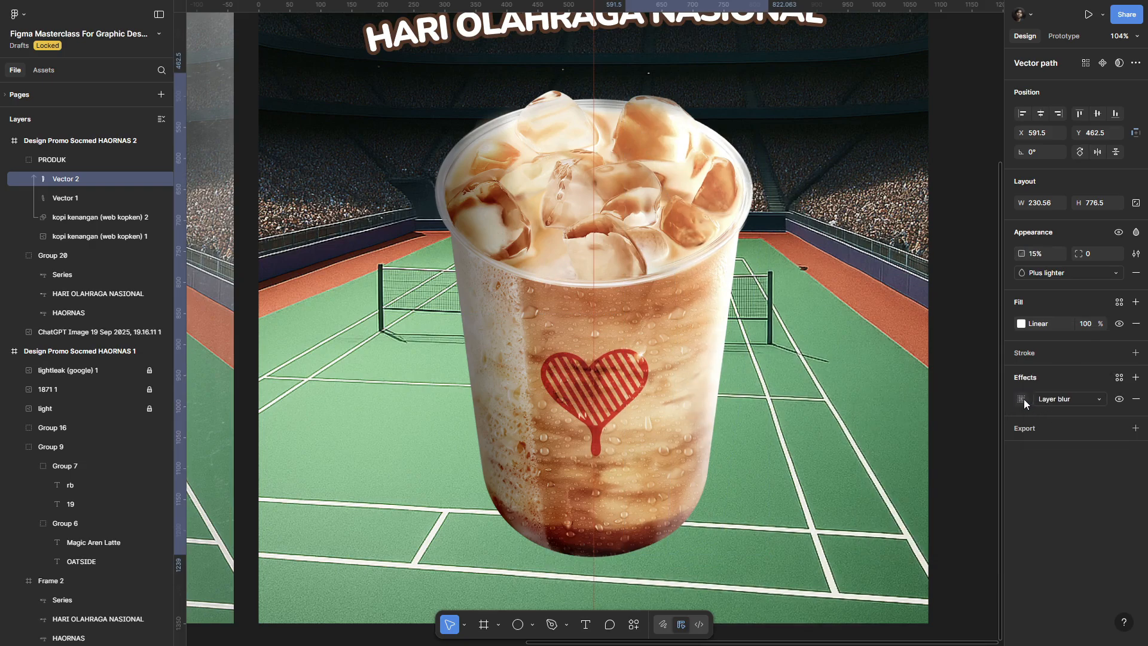
pyautogui.click(1022, 400)
pyautogui.moveTo(987, 446); pyautogui.dragTo(995, 441)
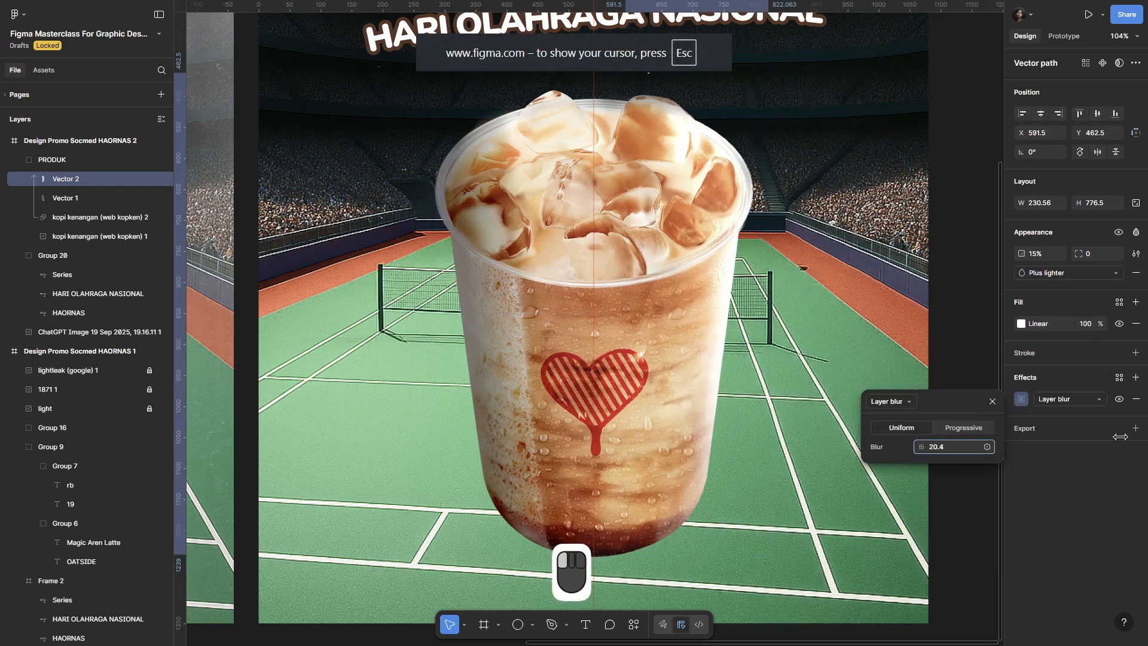
pyautogui.moveTo(94, 433); pyautogui.dragTo(94, 433)
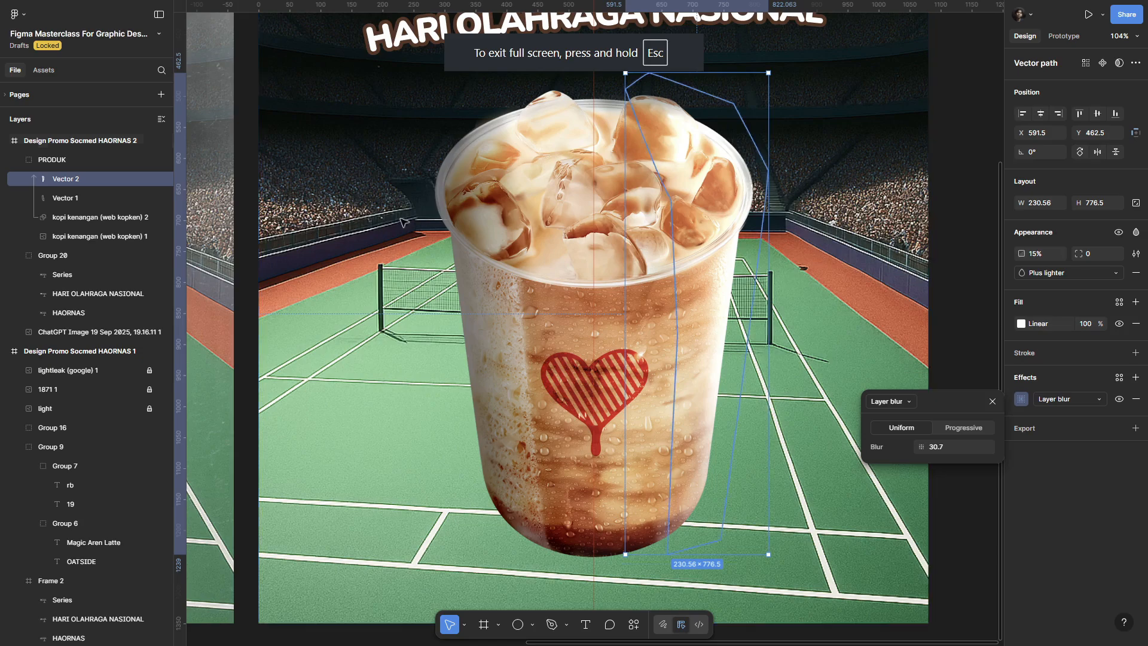
# Step: Rotate the PRODUK group to 7.1° and move it to the left part of the frame
pyautogui.click(84, 163)
pyautogui.scroll(-4, 655, 243)
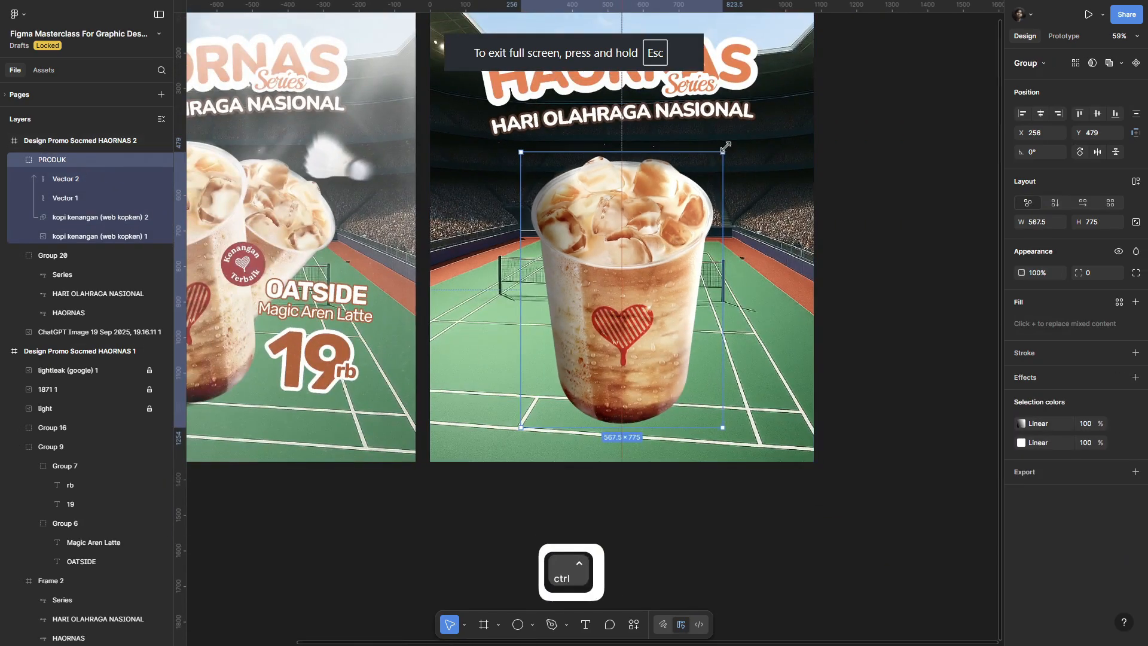
pyautogui.moveTo(726, 145); pyautogui.dragTo(589, 198)
pyautogui.hscroll(-5, 759, 276)
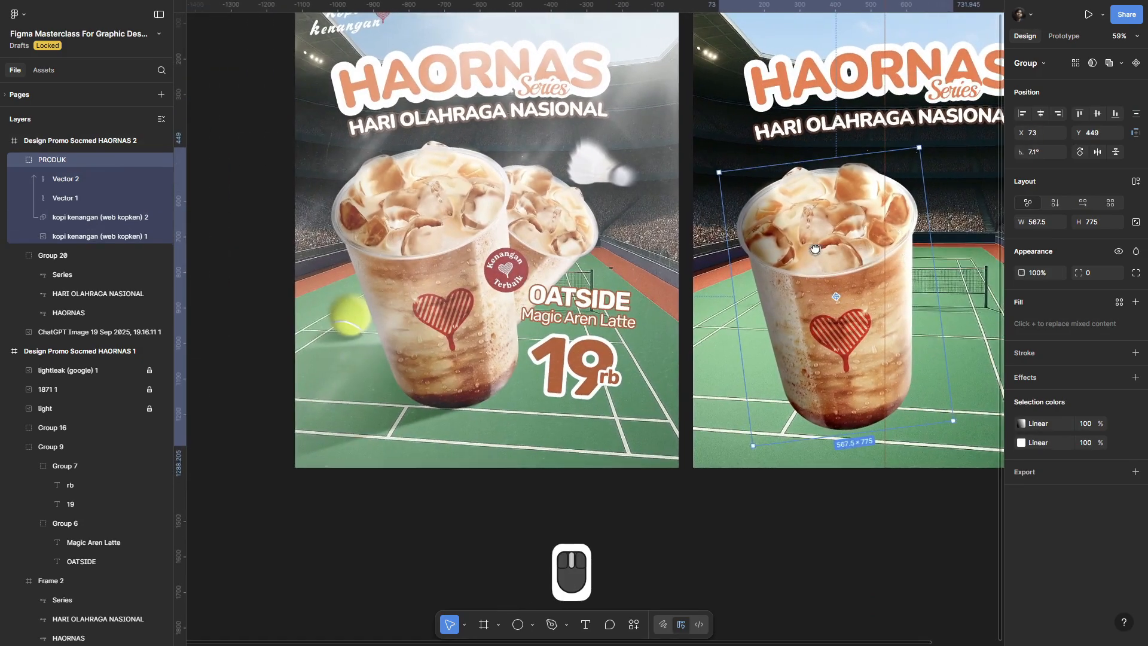
pyautogui.moveTo(759, 275); pyautogui.dragTo(763, 253)
# Step: Widen the highlight shape leftward to 270 and set its opacity to 19%
pyautogui.scroll(5, 763, 253)
pyautogui.click(852, 228)
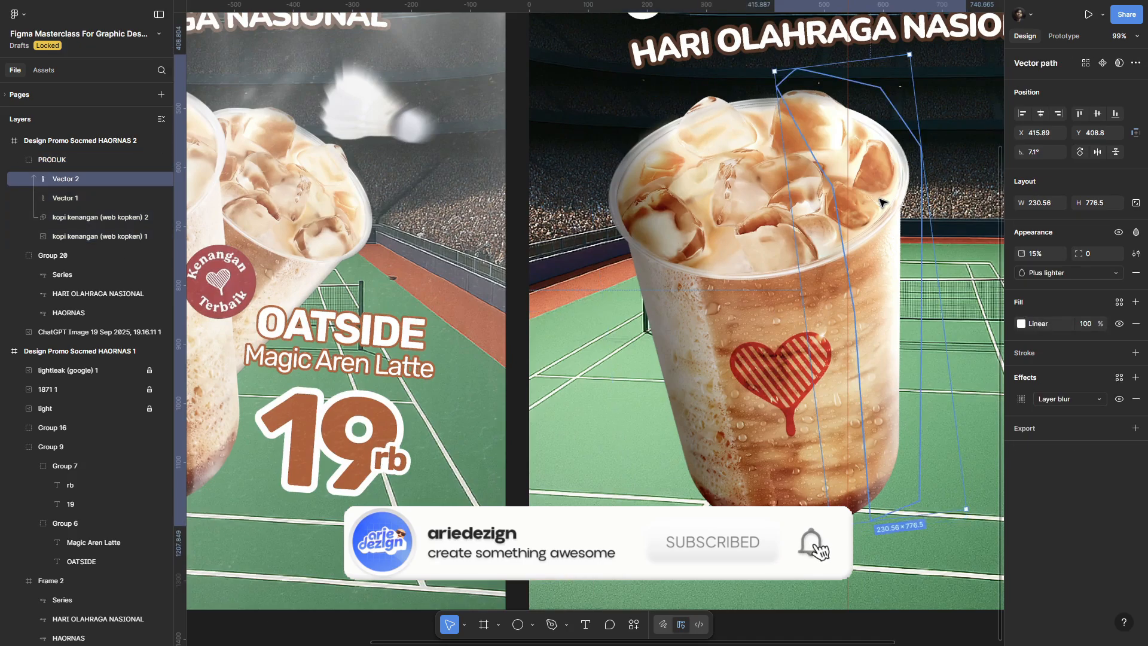
pyautogui.moveTo(852, 228); pyautogui.dragTo(739, 257)
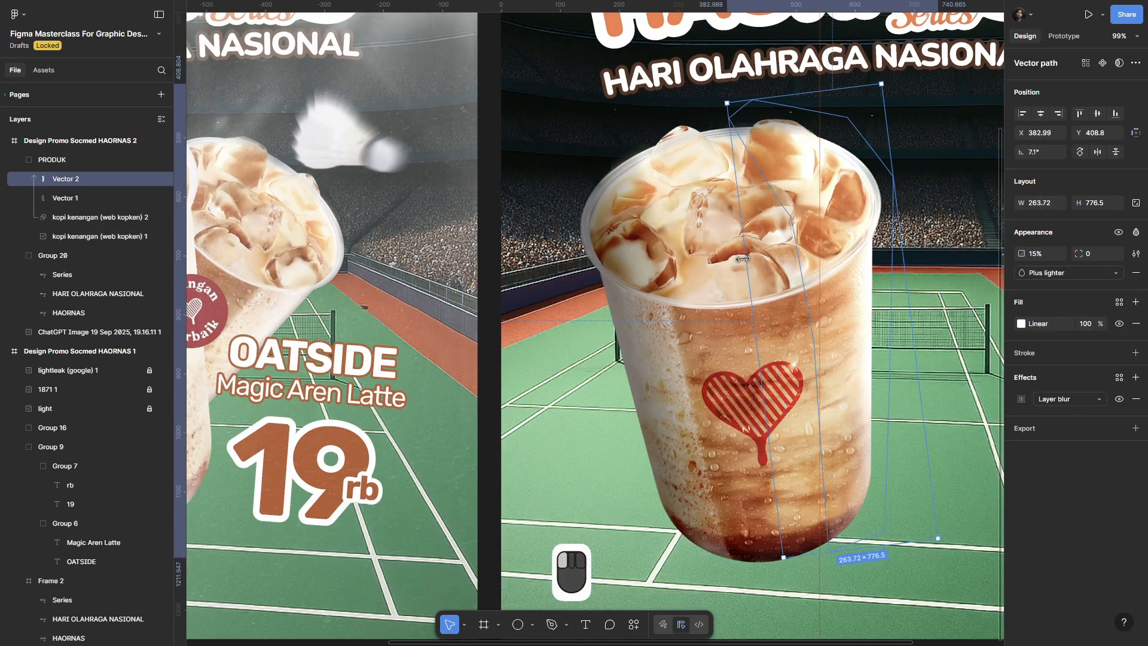
pyautogui.click(1022, 323)
pyautogui.moveTo(1022, 254)
pyautogui.mouseDown()
pyautogui.moveTo(1054, 250)
pyautogui.moveTo(1033, 252)
pyautogui.mouseUp()
pyautogui.press('Escape')
# Step: Deselect the shape and compare the base of the new cup with the cup and floor shadow in the finished promo
pyautogui.scroll(-3, 960, 329)
pyautogui.hscroll(2, 953, 326)
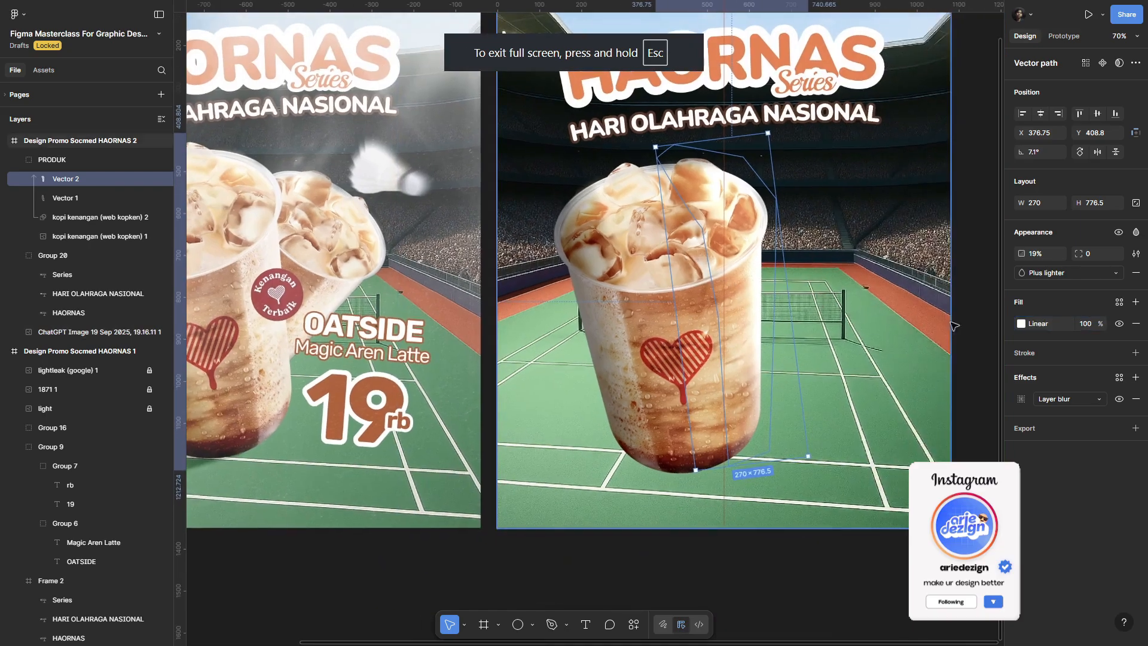
pyautogui.click(965, 313)
pyautogui.moveTo(967, 289); pyautogui.dragTo(958, 245)
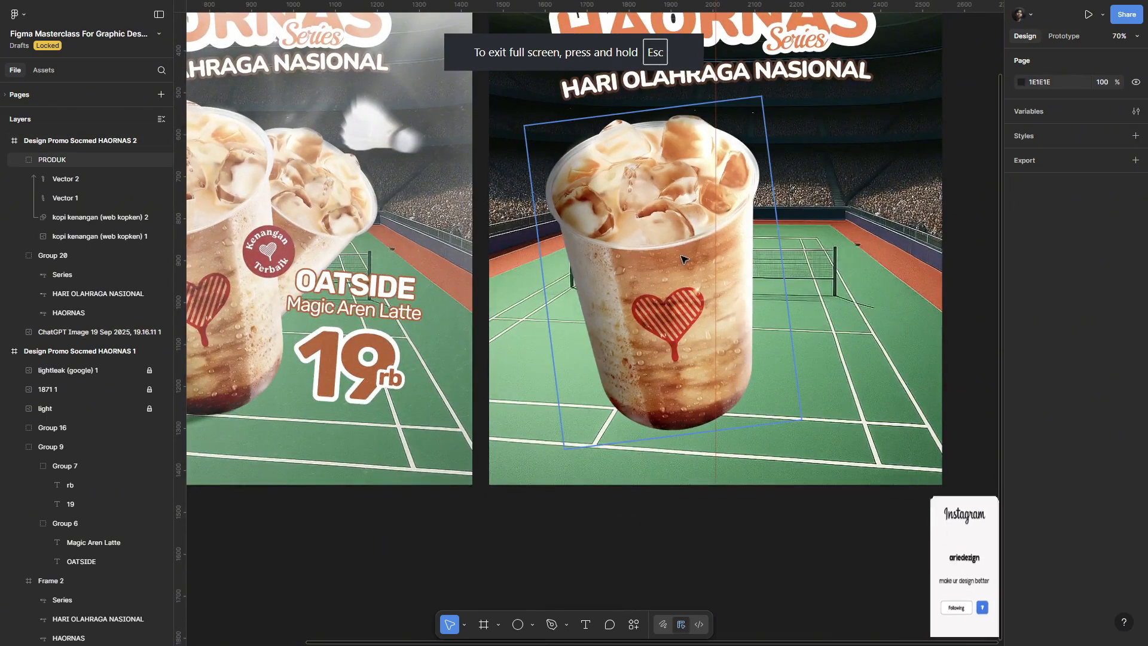
pyautogui.keyDown('ctrl'); pyautogui.scroll(5, 690, 429); pyautogui.keyUp('ctrl')
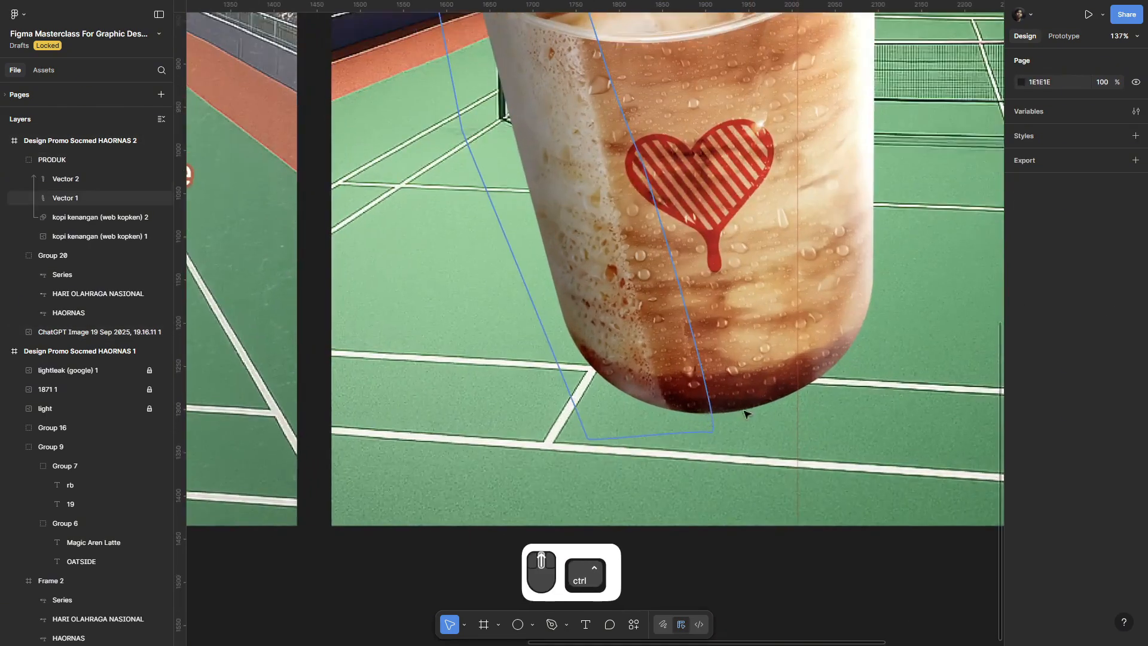
pyautogui.keyDown('ctrl'); pyautogui.scroll(2, 746, 414); pyautogui.keyUp('ctrl')
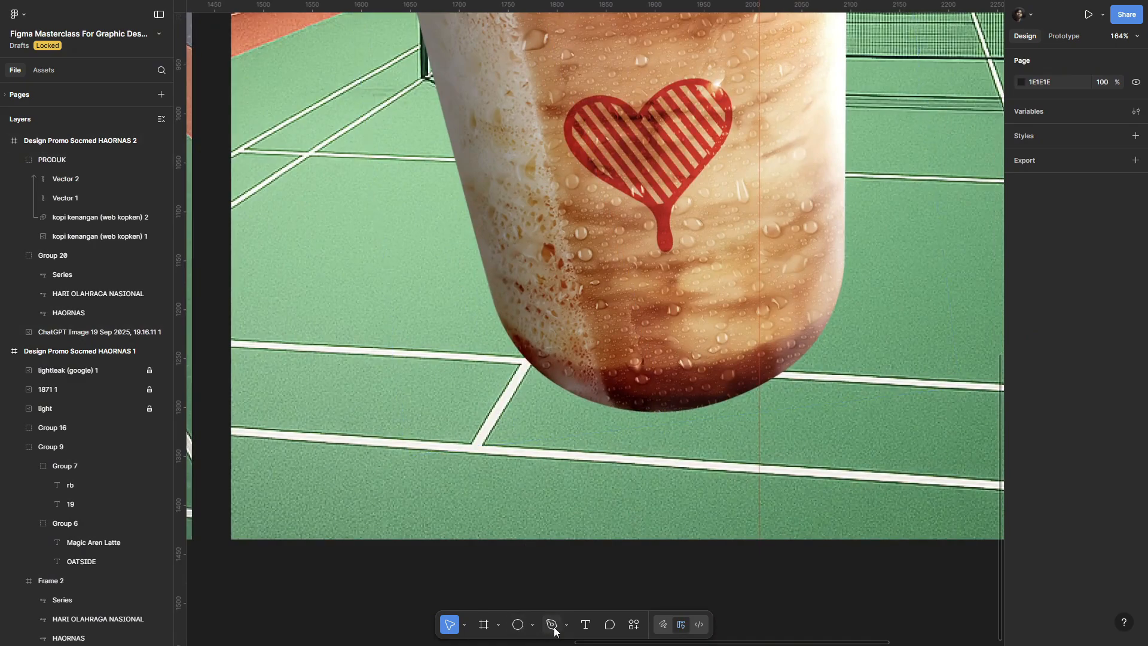
pyautogui.keyDown('ctrl'); pyautogui.scroll(-5, 554, 598); pyautogui.keyUp('ctrl')
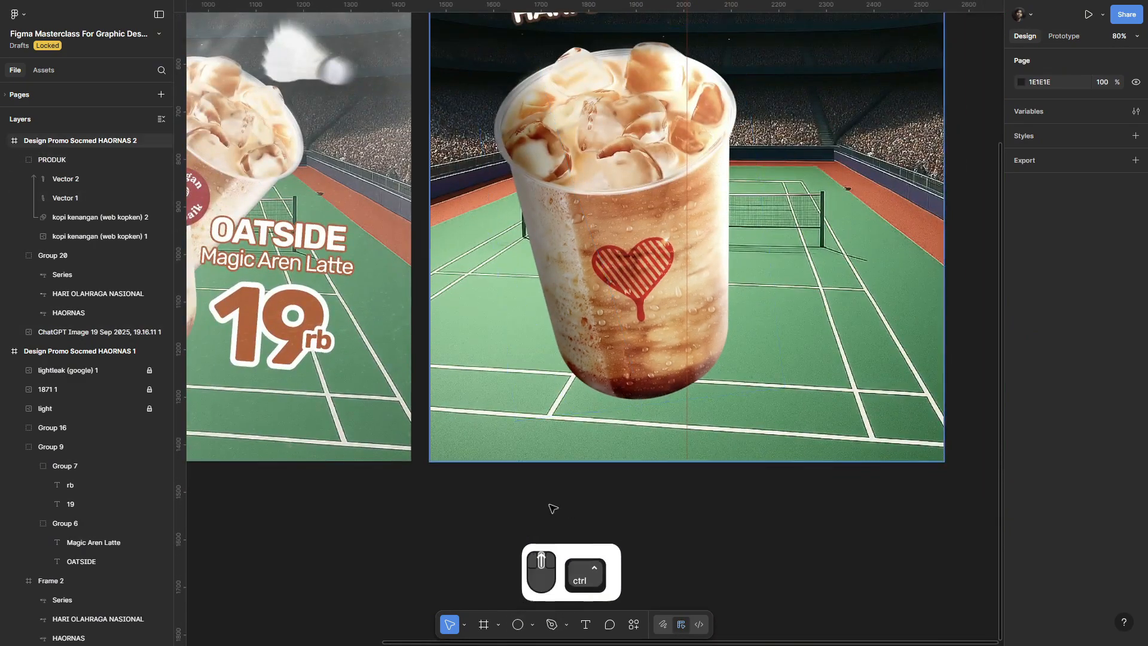
pyautogui.keyDown('ctrl'); pyautogui.scroll(5, 551, 520); pyautogui.keyUp('ctrl')
pyautogui.keyDown('ctrl'); pyautogui.scroll(-6, 704, 347); pyautogui.keyUp('ctrl')
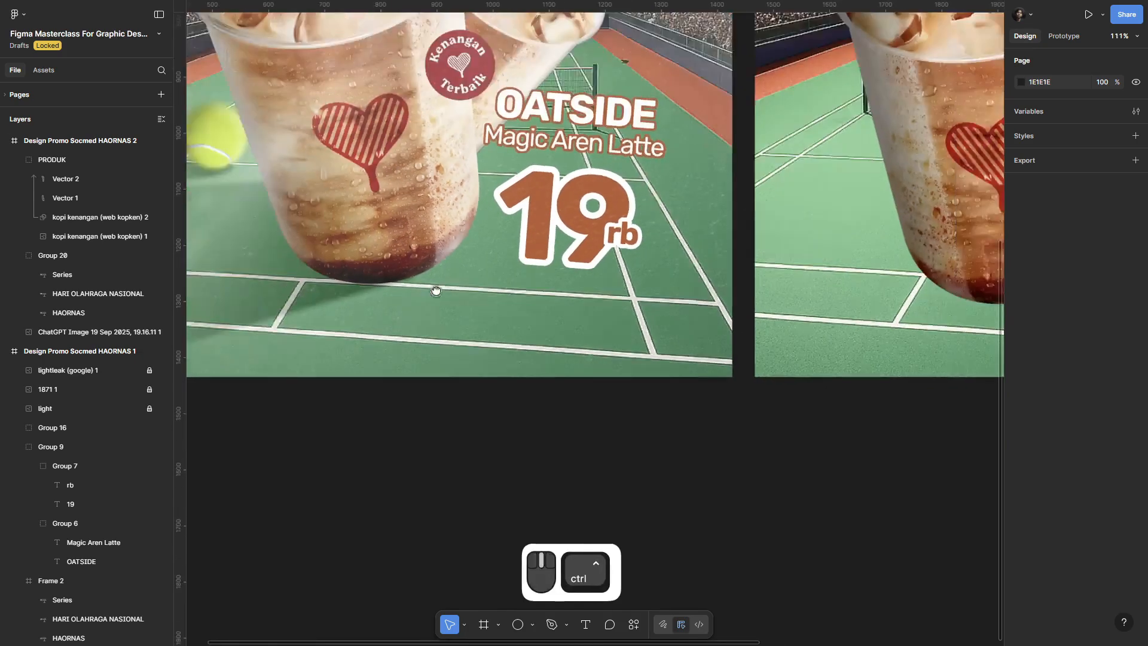
# Step: Draw a closed four-point shape with the Pen tool, about 528 × 396, from the new cup's base past the frame's lower-left corner
pyautogui.moveTo(436, 293); pyautogui.dragTo(707, 411)
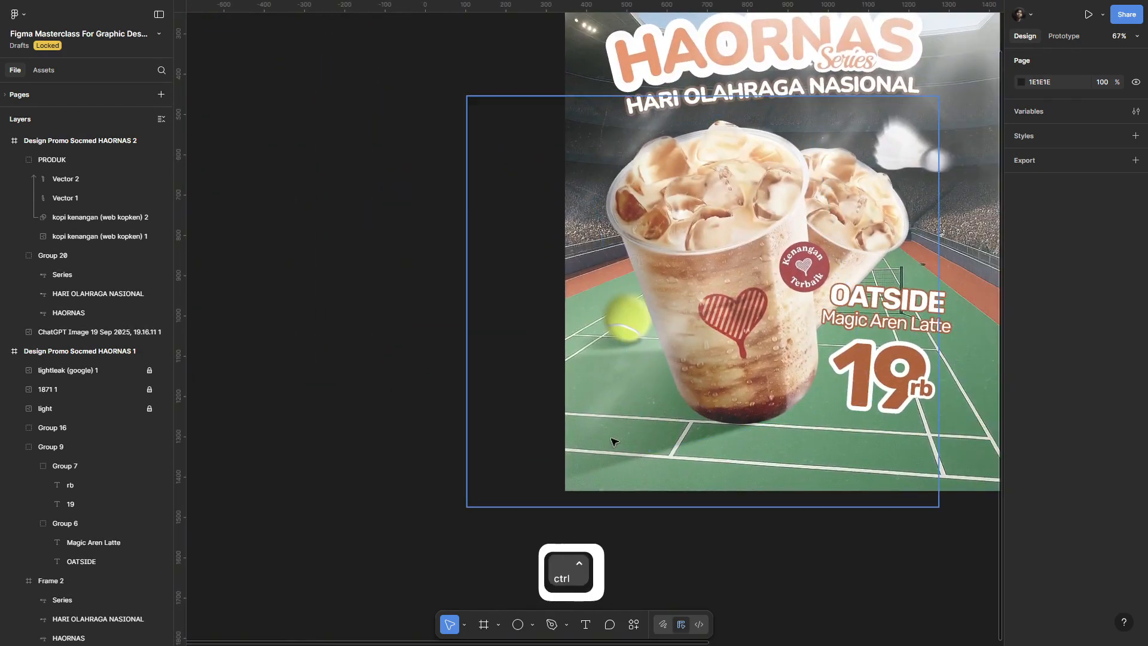
pyautogui.hscroll(10, 565, 595)
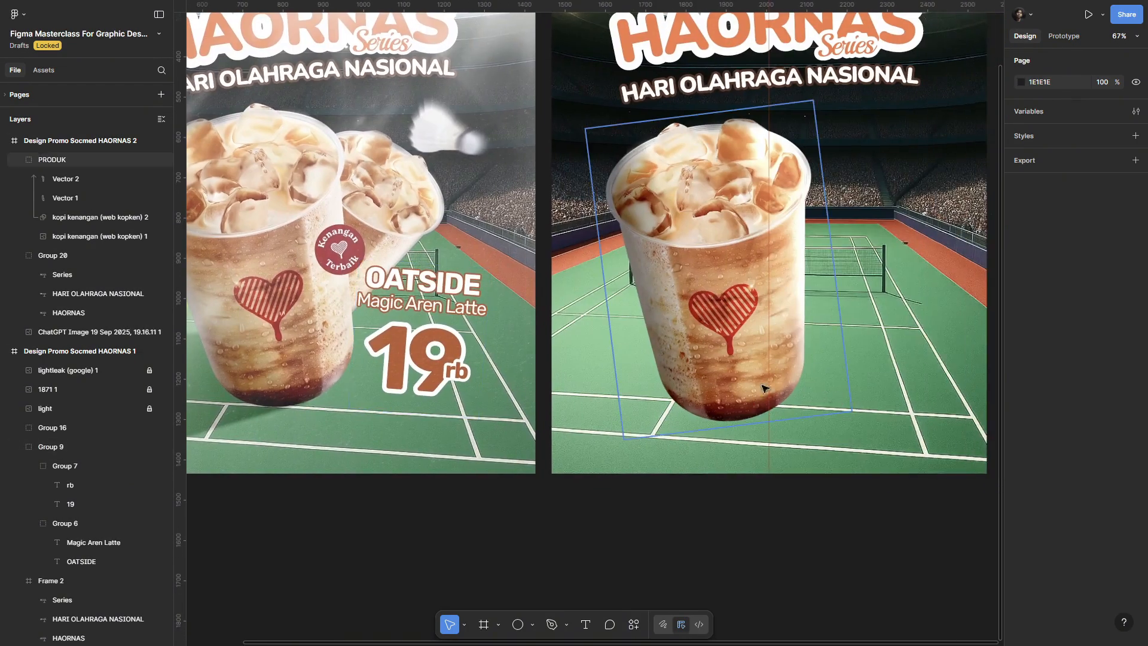
pyautogui.keyDown('ctrl'); pyautogui.scroll(3, 566, 595); pyautogui.keyUp('ctrl')
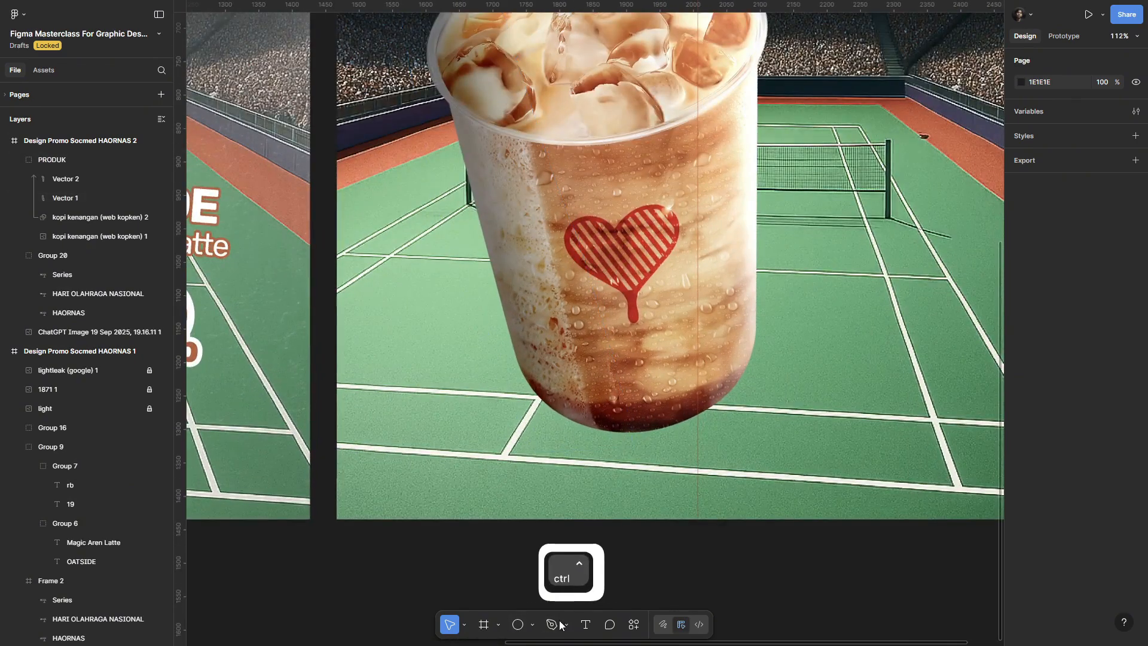
pyautogui.press('p')
pyautogui.keyDown('ctrl'); pyautogui.scroll(2, 623, 526); pyautogui.keyUp('ctrl')
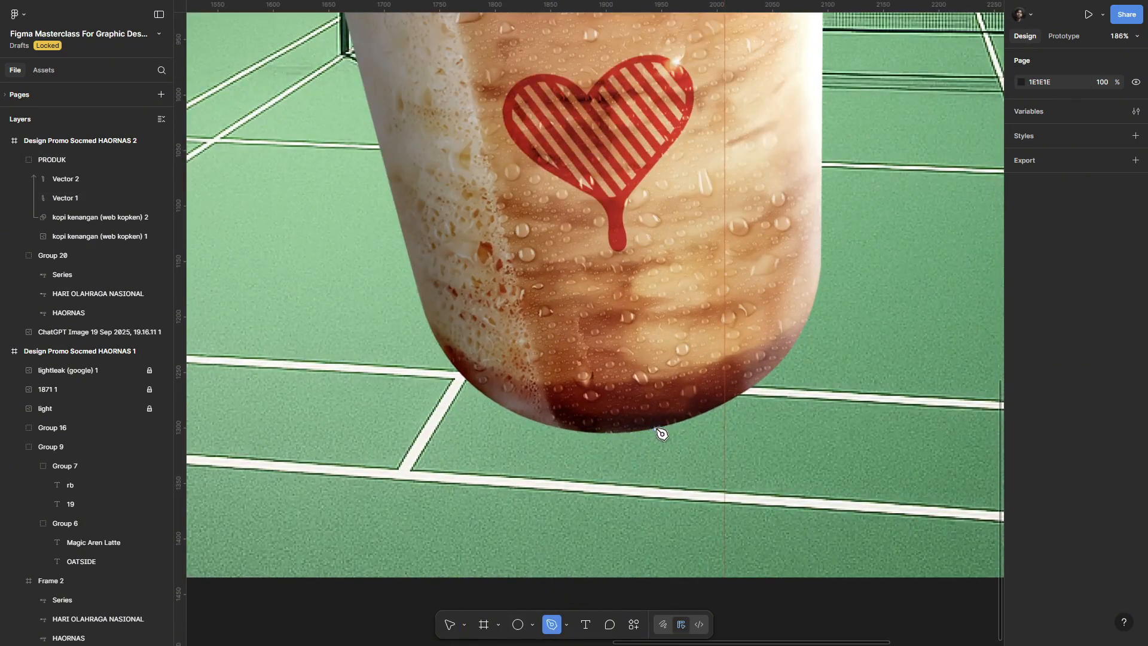
pyautogui.click(651, 431)
pyautogui.press('Escape')
pyautogui.keyDown('ctrl'); pyautogui.scroll(-5, 574, 453); pyautogui.keyUp('ctrl')
pyautogui.keyDown('ctrl'); pyautogui.scroll(5, 511, 508); pyautogui.keyUp('ctrl')
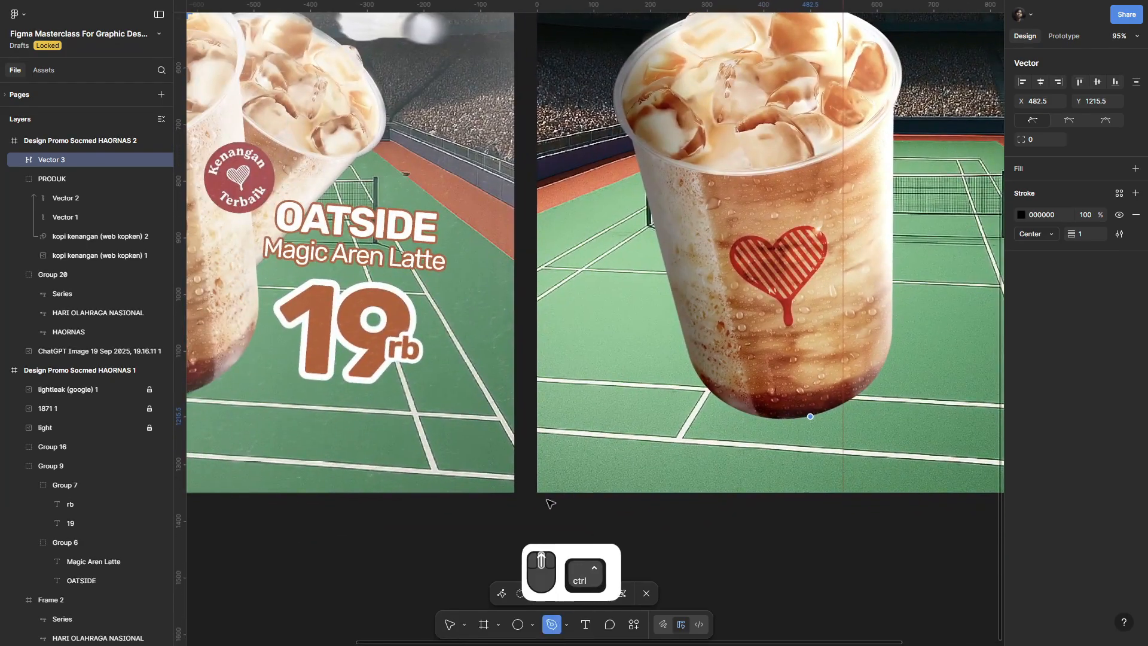
pyautogui.click(490, 499)
pyautogui.click(486, 147)
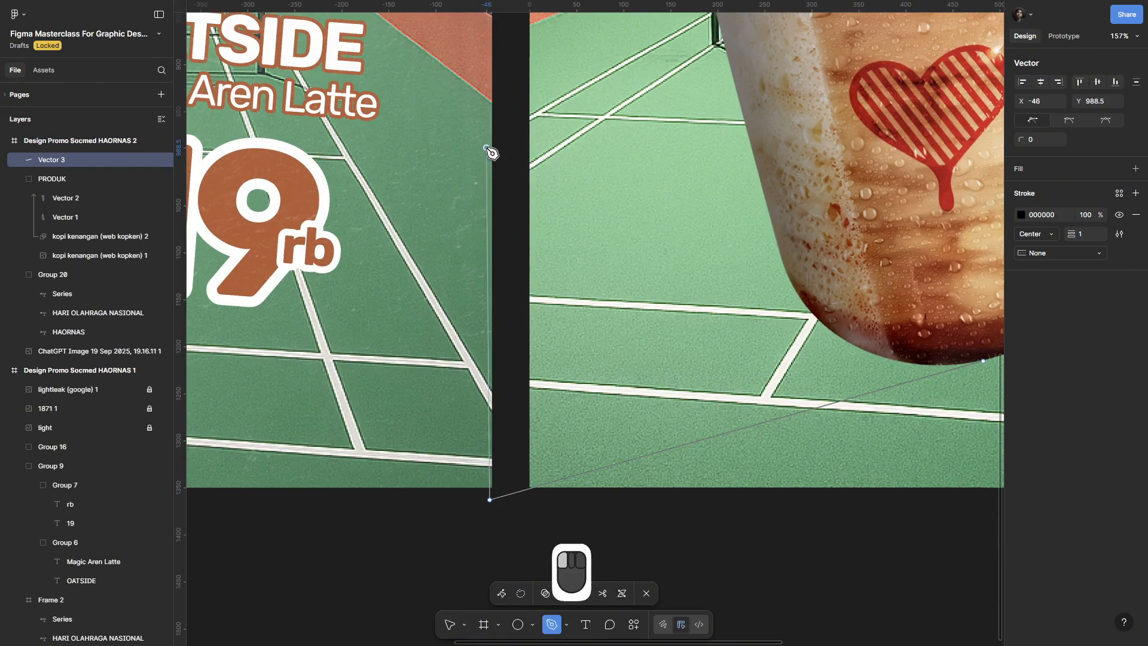
pyautogui.press('space')
pyautogui.moveTo(944, 148); pyautogui.dragTo(679, 199)
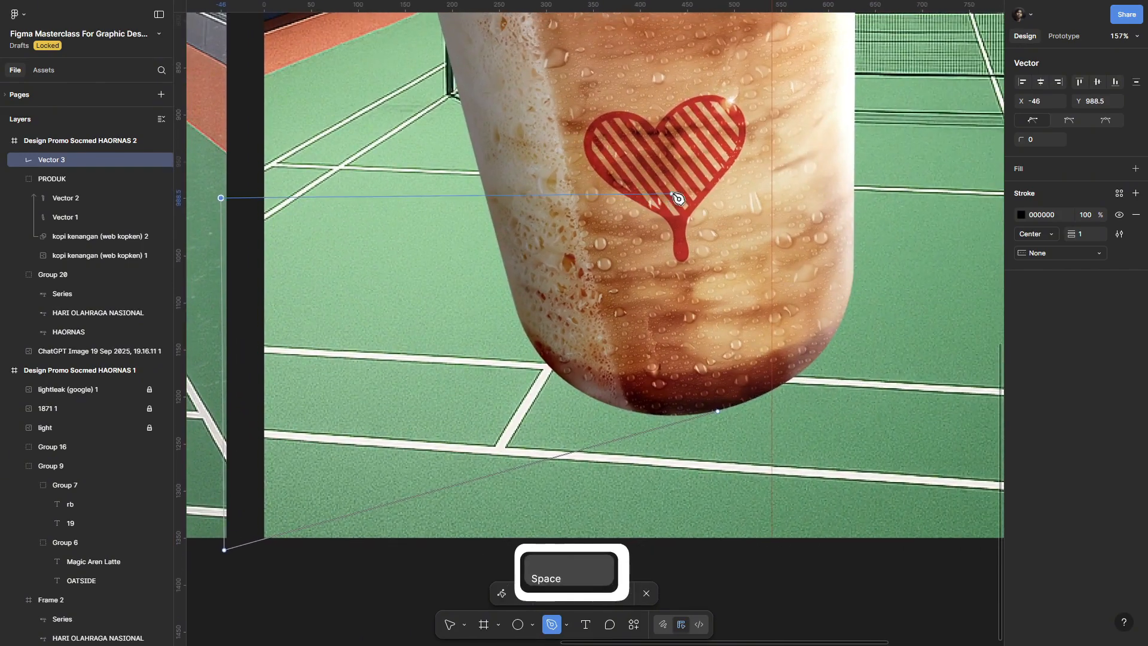
pyautogui.click(704, 177)
pyautogui.click(718, 412)
pyautogui.press('v')
pyautogui.scroll(-3, 669, 349)
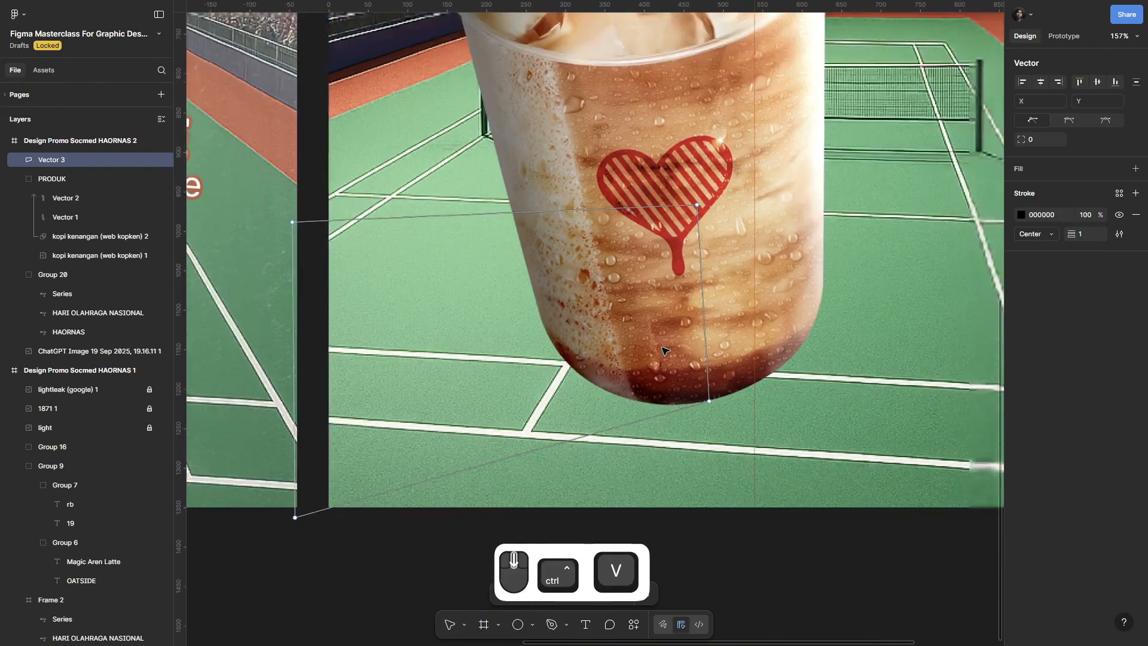
# Step: Give the shape a linear gradient fill without a stroke, running from the cup toward the frame's left edge at a slight slant
pyautogui.click(1055, 287)
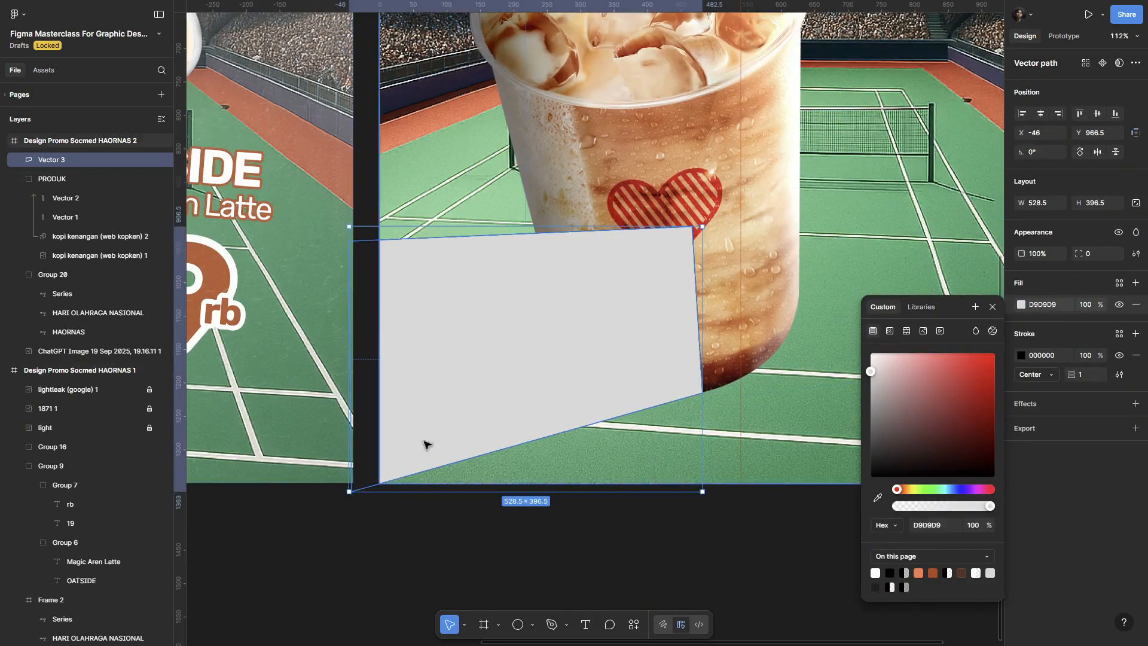
pyautogui.click(1136, 355)
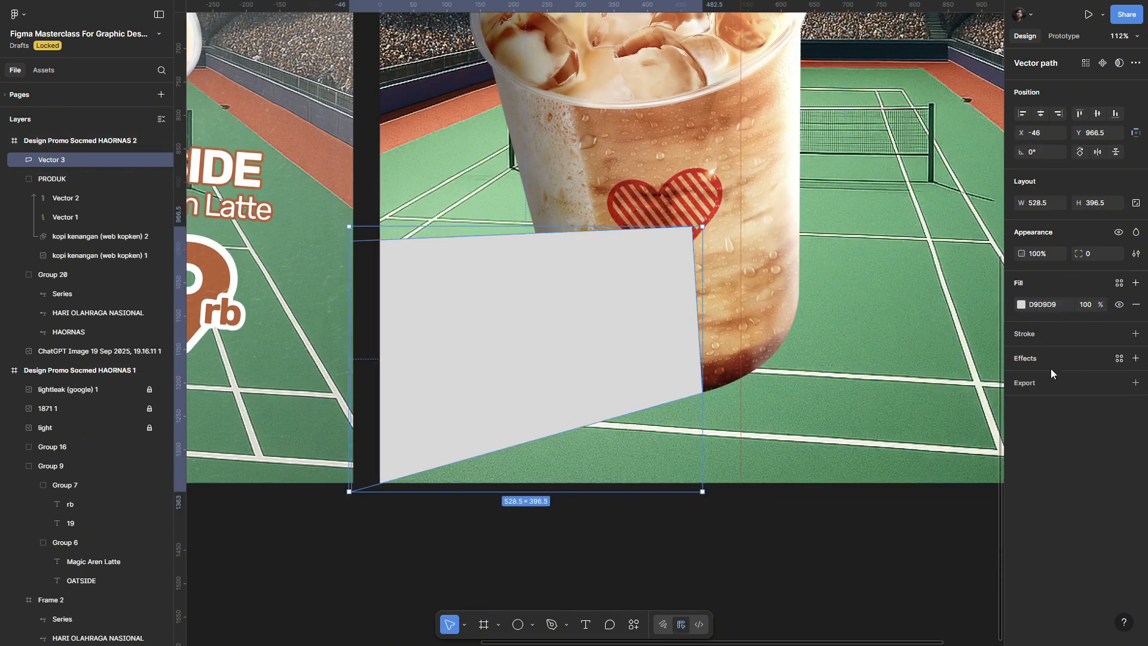
pyautogui.click(1021, 304)
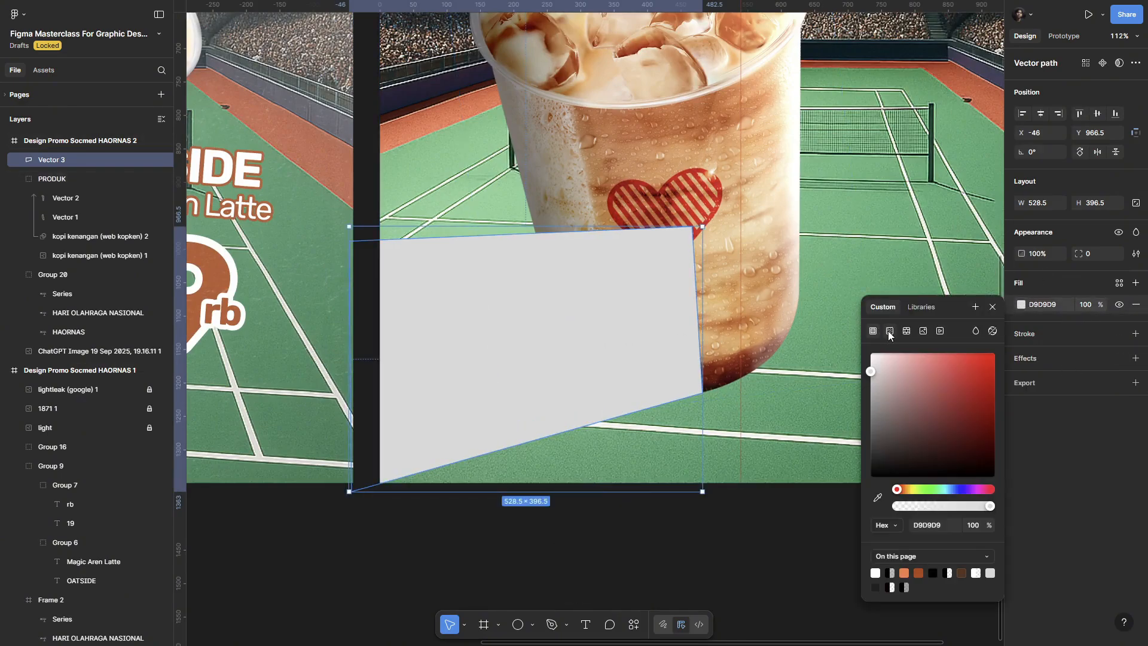
pyautogui.click(890, 330)
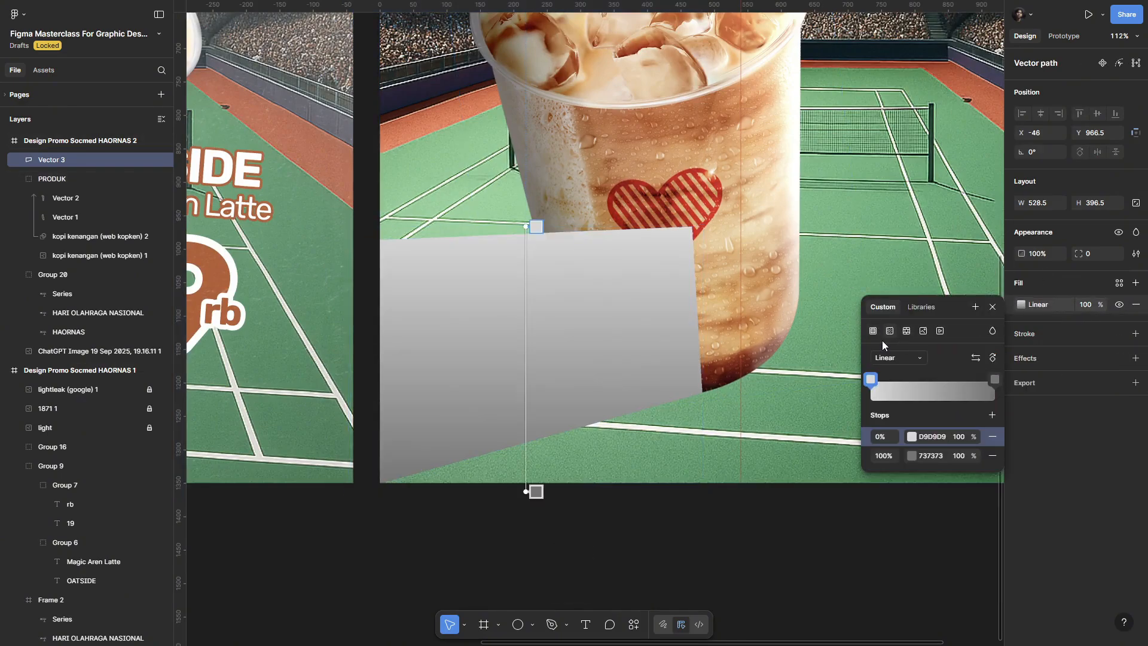
pyautogui.click(994, 357)
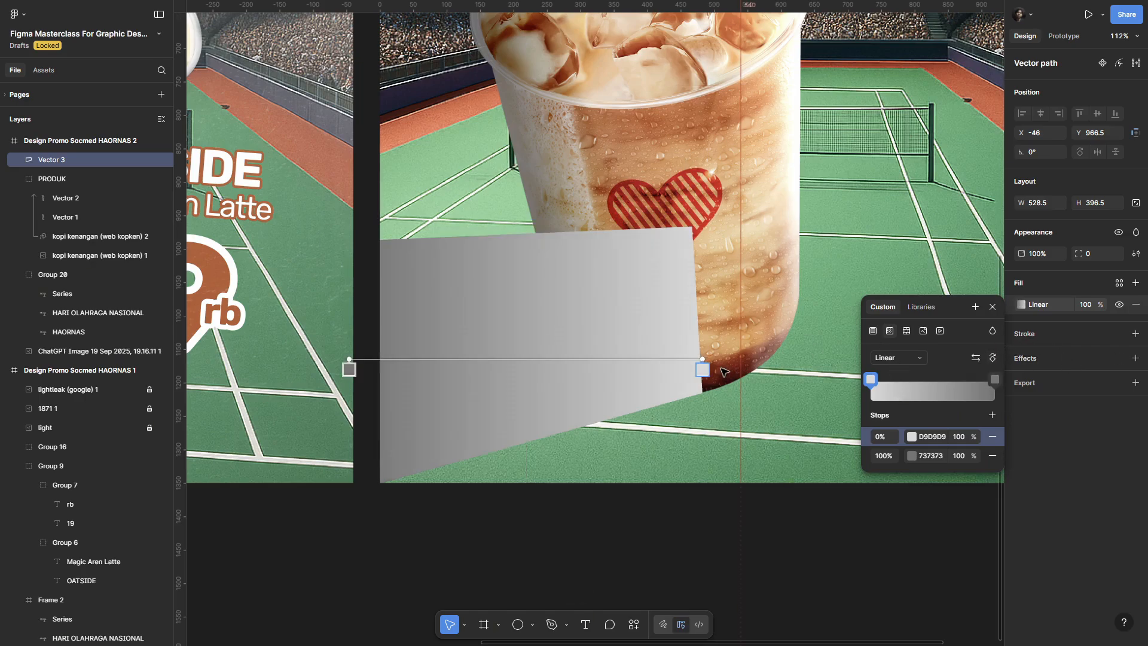
pyautogui.moveTo(705, 359); pyautogui.dragTo(693, 305)
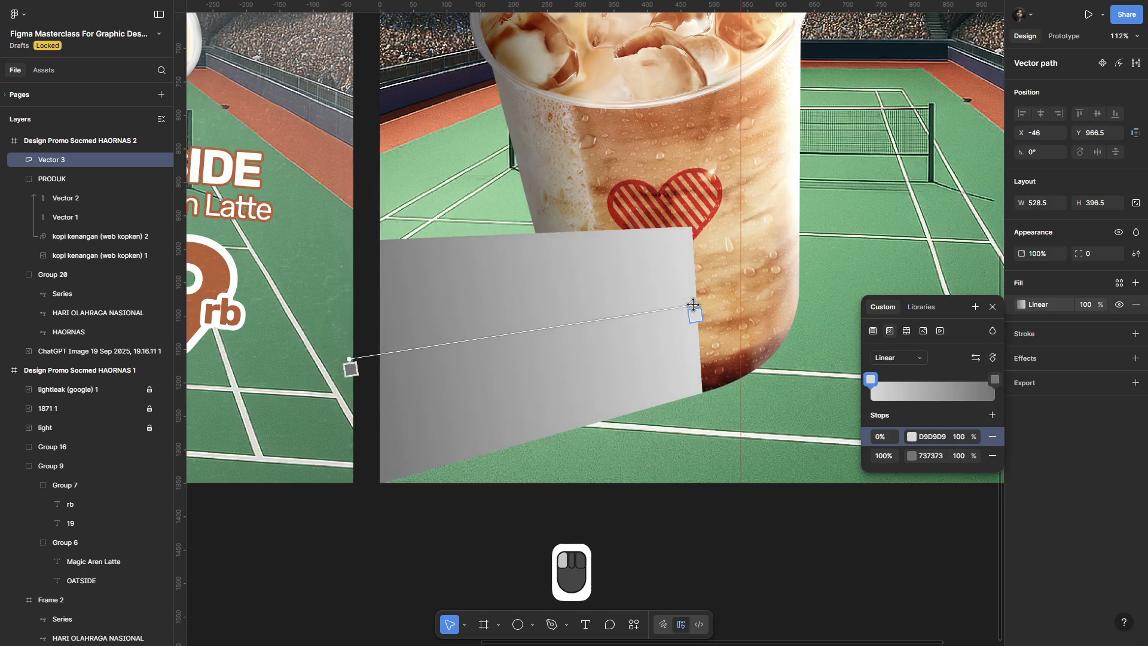
# Step: Set both gradient stops to black 000000 and make the stop farthest from the cup fully transparent
pyautogui.click(910, 436)
pyautogui.moveTo(868, 422); pyautogui.dragTo(673, 545)
pyautogui.click(995, 379)
pyautogui.click(995, 380)
pyautogui.moveTo(792, 460); pyautogui.dragTo(725, 514)
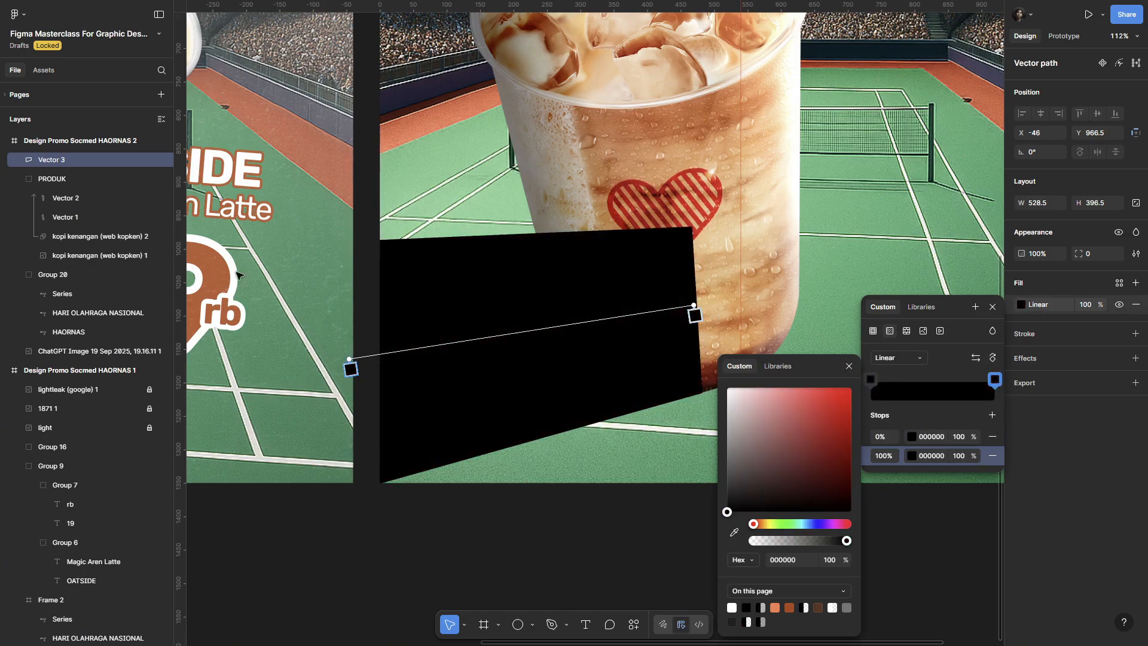
pyautogui.moveTo(846, 542); pyautogui.dragTo(736, 546)
pyautogui.press('Escape')
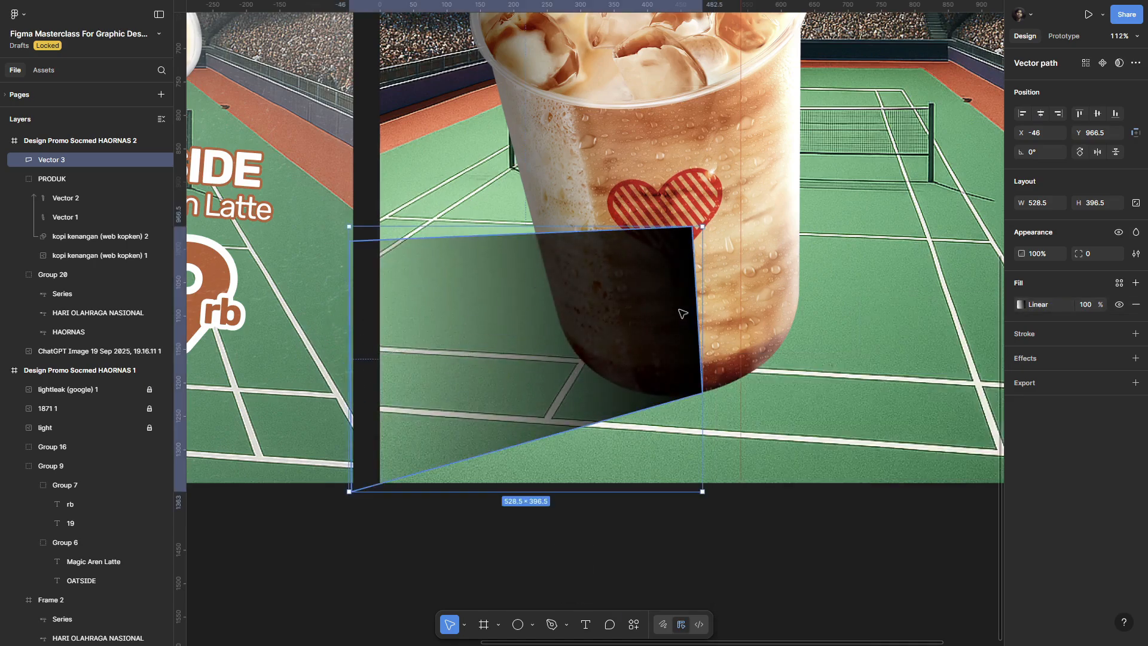
# Step: Set the gradient shape's blend mode to Plus darker and its opacity to 40%
pyautogui.click(1138, 232)
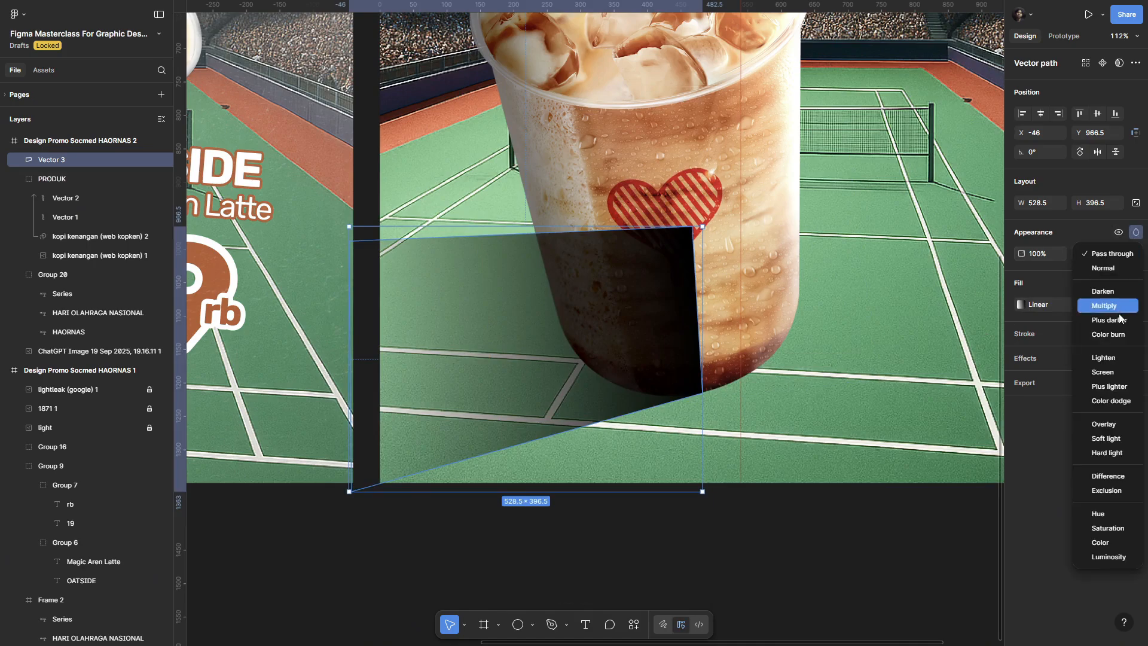
pyautogui.click(1116, 323)
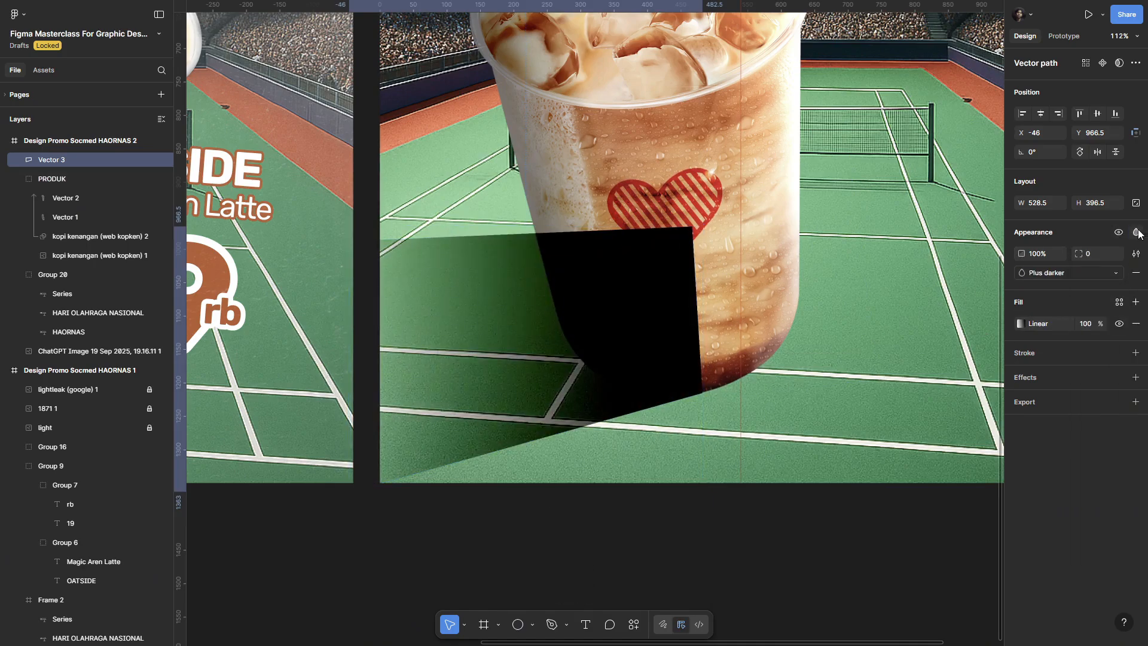
pyautogui.moveTo(1017, 253); pyautogui.dragTo(1042, 256)
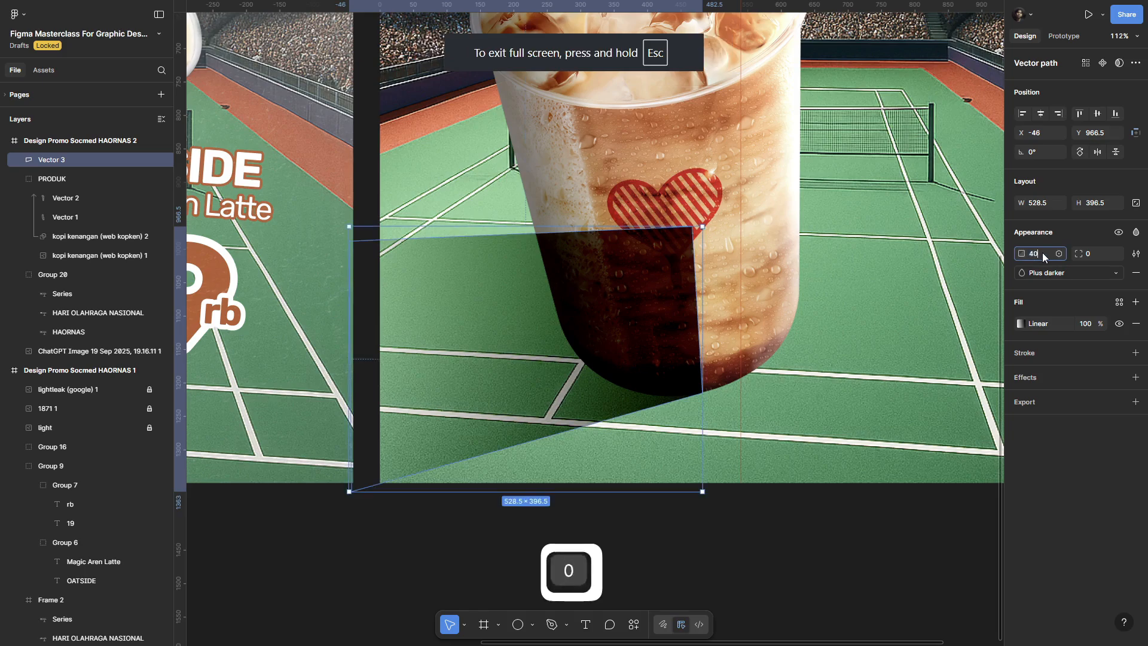
pyautogui.click(1042, 254)
pyautogui.write('40')
pyautogui.press('Return')
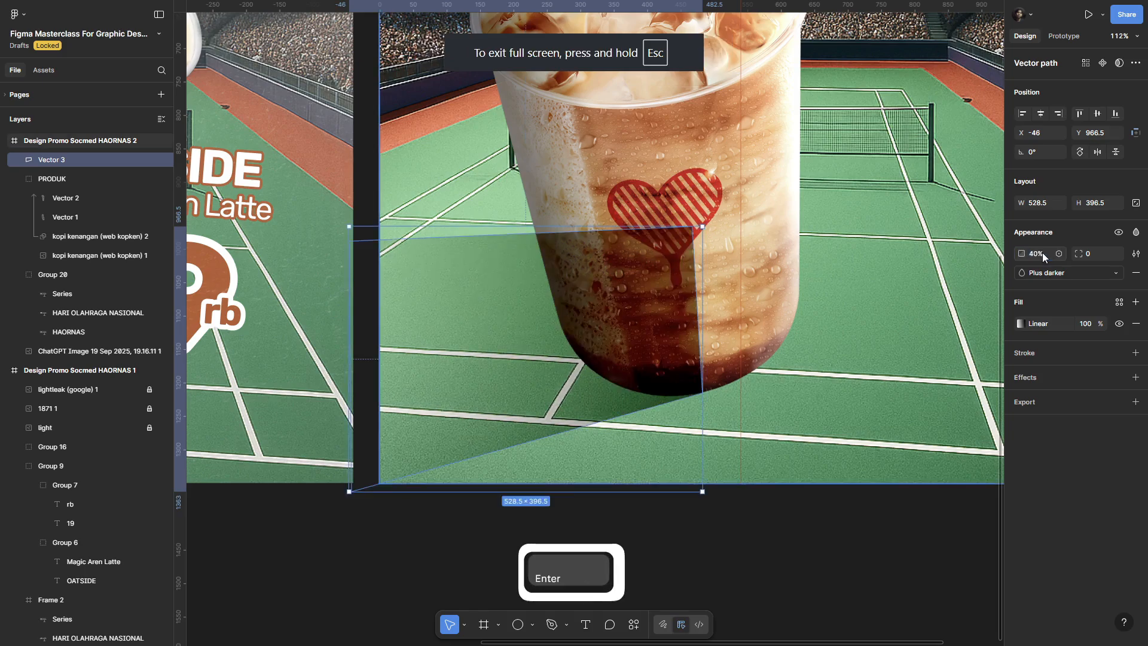
# Step: Move the gradient shape's layer below the PRODUK group and rename it "shadow"
pyautogui.click(13, 179)
pyautogui.moveTo(51, 160)
pyautogui.mouseDown()
pyautogui.moveTo(55, 188)
pyautogui.moveTo(50, 179)
pyautogui.mouseUp()
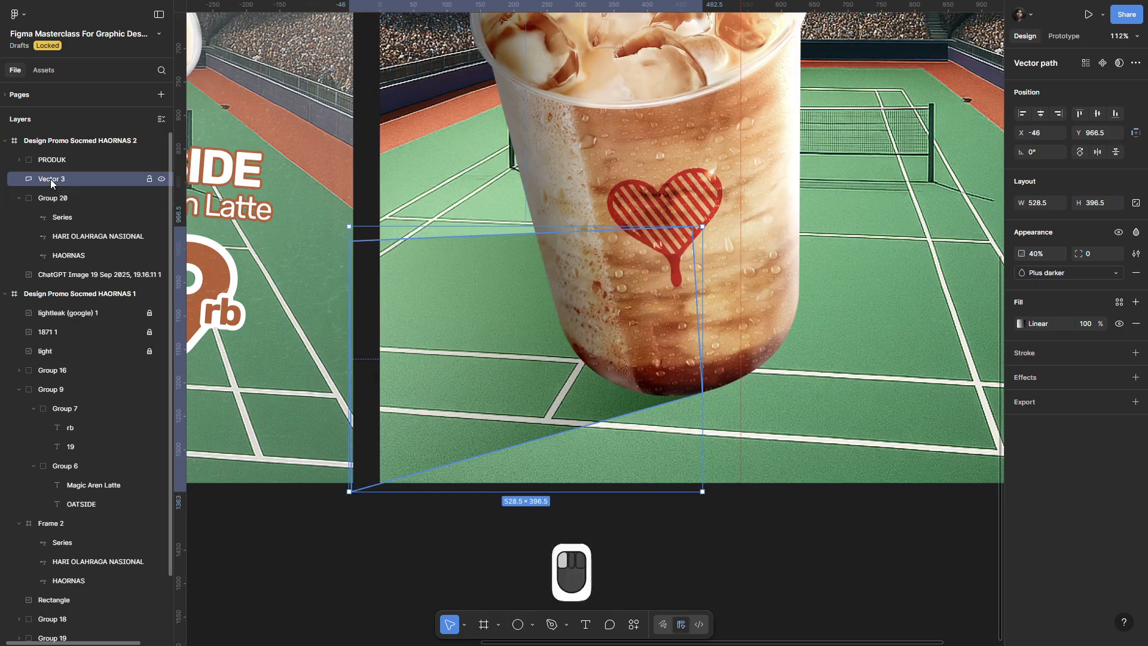
pyautogui.doubleClick(50, 179)
pyautogui.write('shadow')
pyautogui.press('Return')
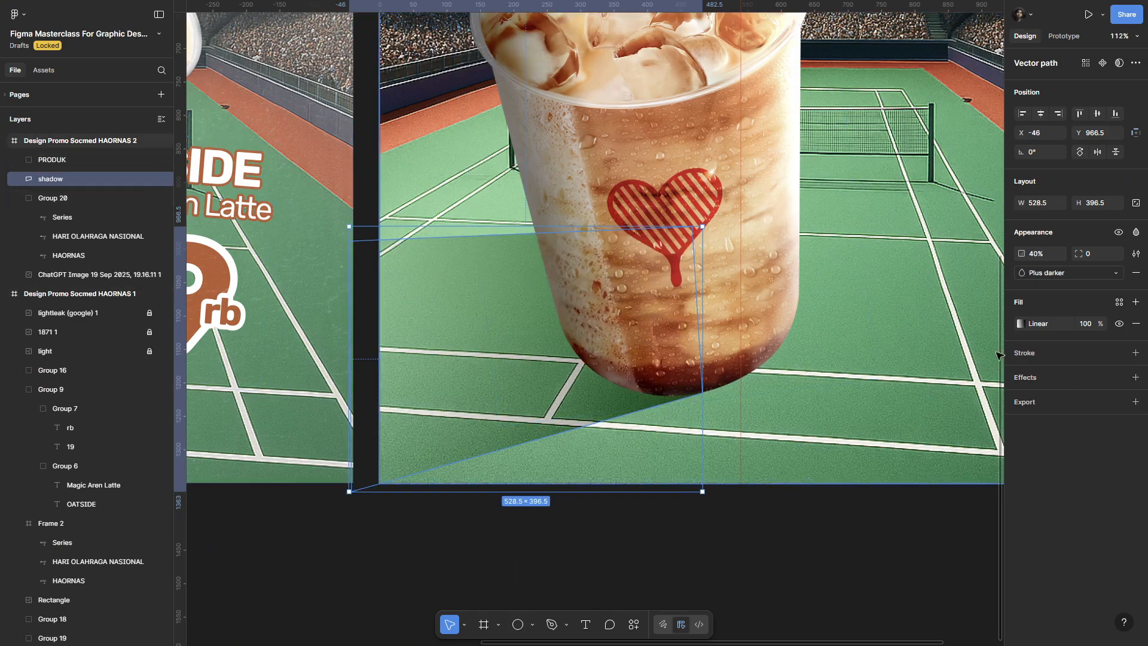
# Step: Add a uniform Layer blur effect to the shadow shape with a blur of 23.9
pyautogui.press('Escape')
pyautogui.scroll(-10, 773, 464)
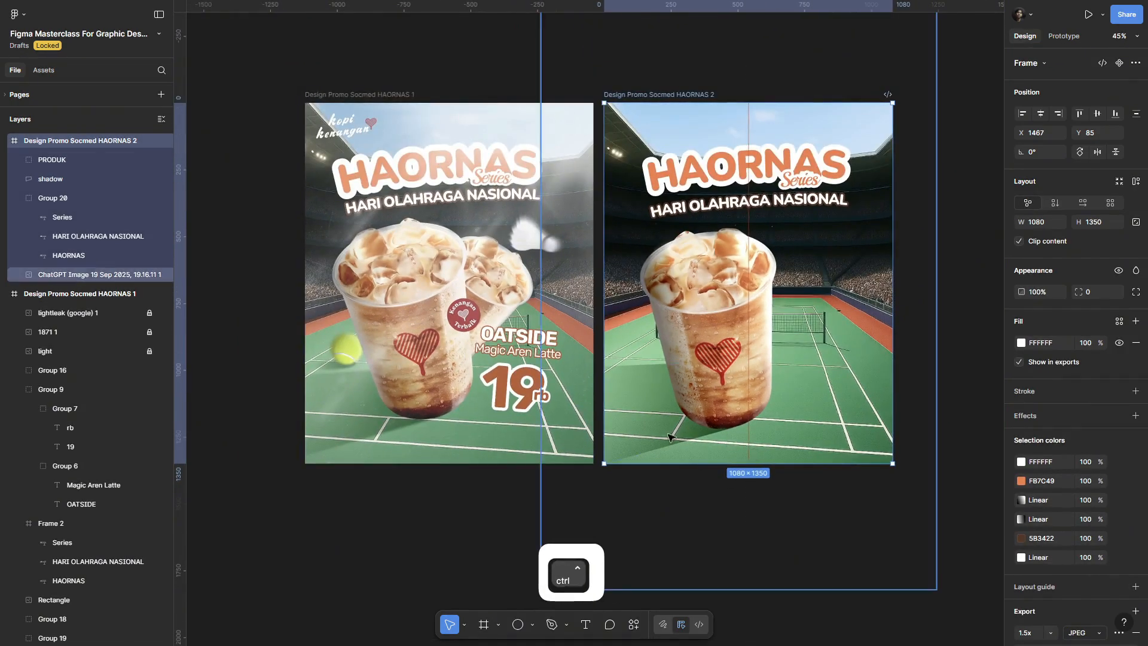
pyautogui.scroll(13, 638, 431)
pyautogui.keyDown('ctrl'); pyautogui.click(637, 431); pyautogui.keyUp('ctrl')
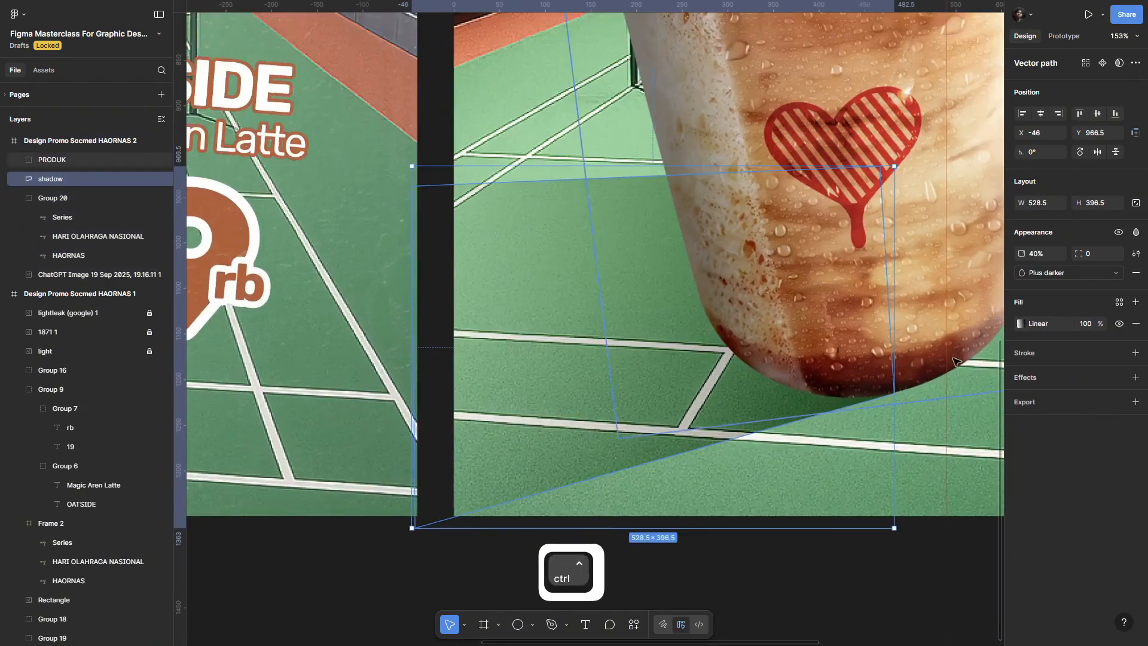
pyautogui.click(1035, 379)
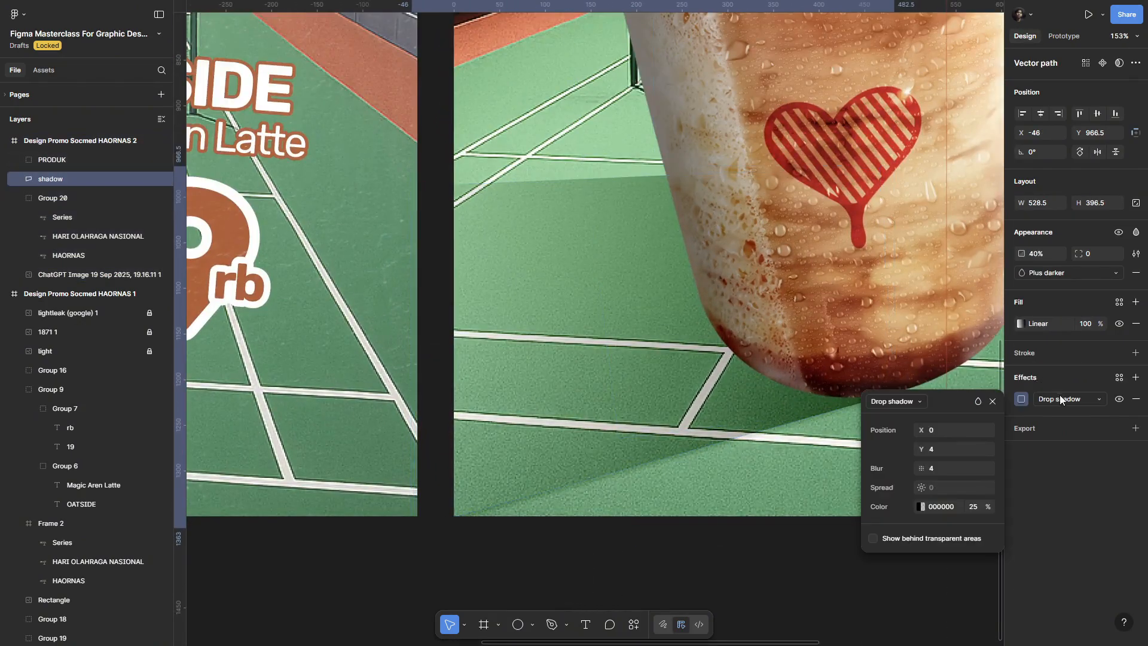
pyautogui.click(1059, 397)
pyautogui.click(1068, 421)
pyautogui.click(1022, 399)
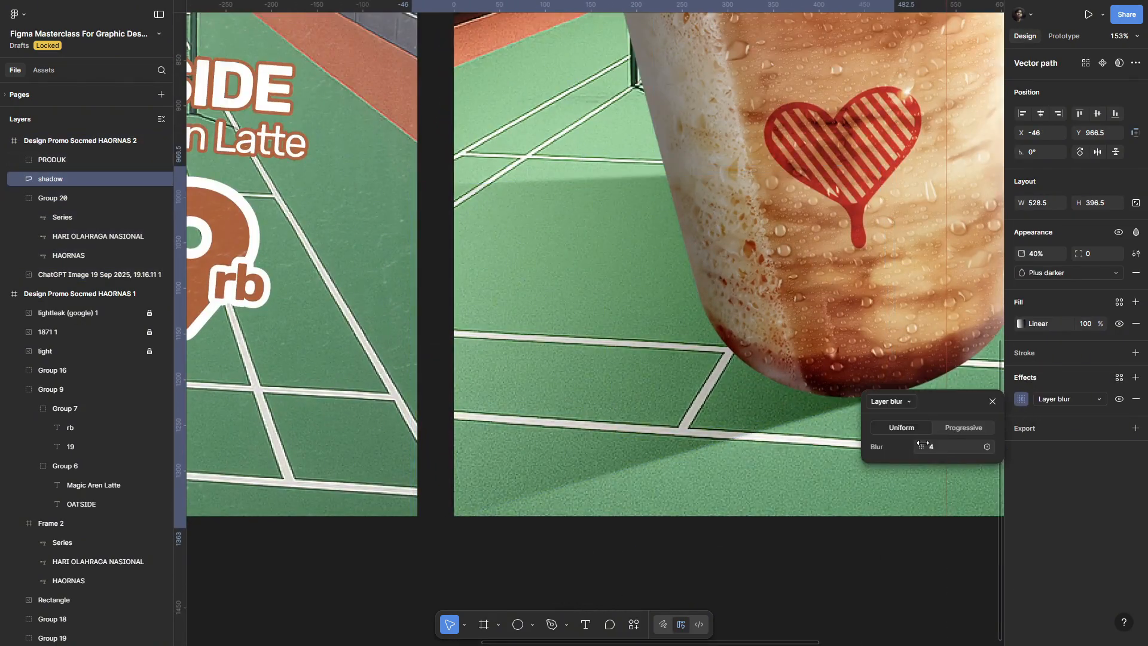
pyautogui.moveTo(921, 447); pyautogui.dragTo(59, 447)
pyautogui.scroll(-12, 799, 481)
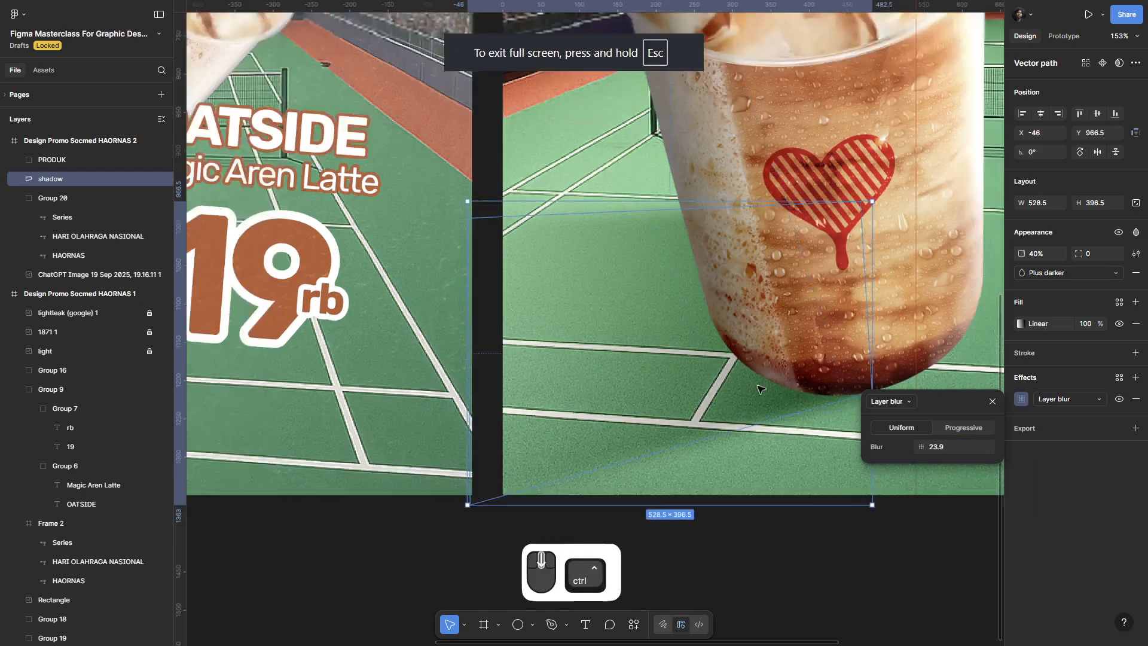
pyautogui.click(804, 481)
pyautogui.scroll(5, 802, 474)
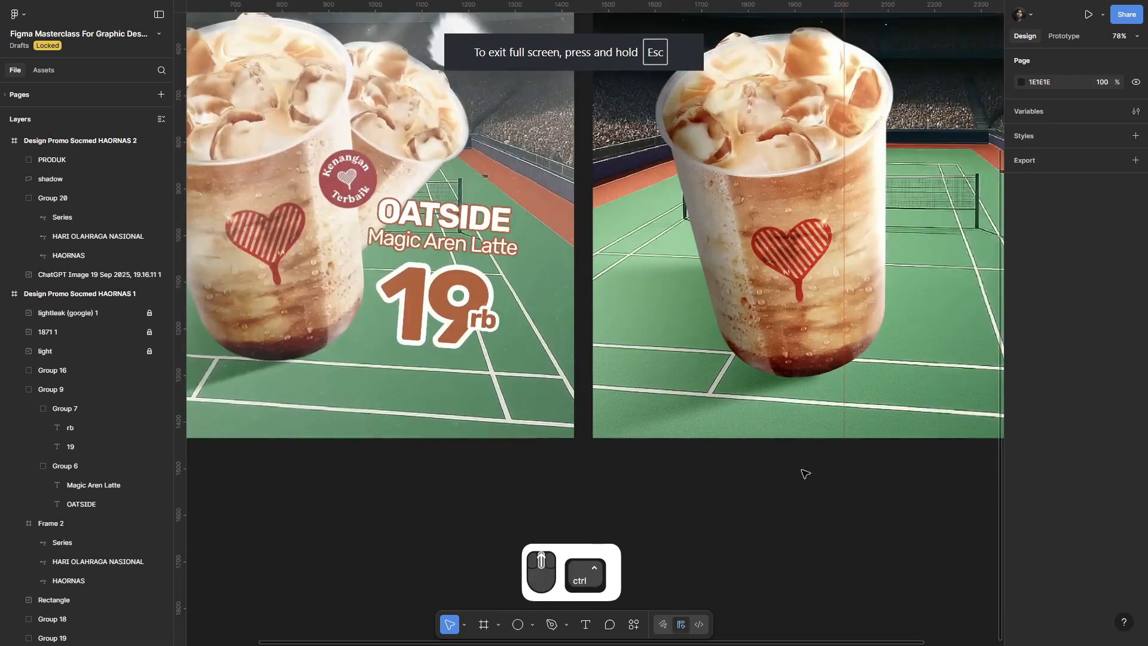
# Step: Duplicate the PRODUK group and move the copy horizontally to X 248, overlapping the original cup
pyautogui.keyDown('ctrl'); pyautogui.click(602, 371); pyautogui.keyUp('ctrl')
pyautogui.moveTo(700, 258); pyautogui.dragTo(697, 310)
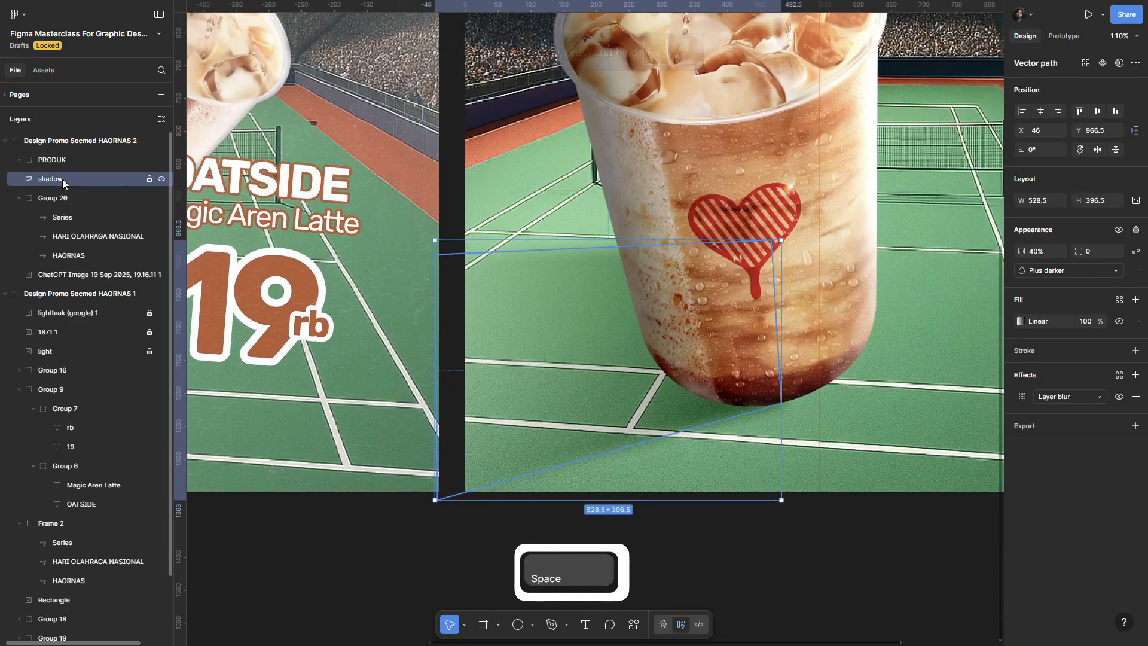
pyautogui.click(698, 311)
pyautogui.scroll(-5, 698, 310)
pyautogui.scroll(2, 697, 310)
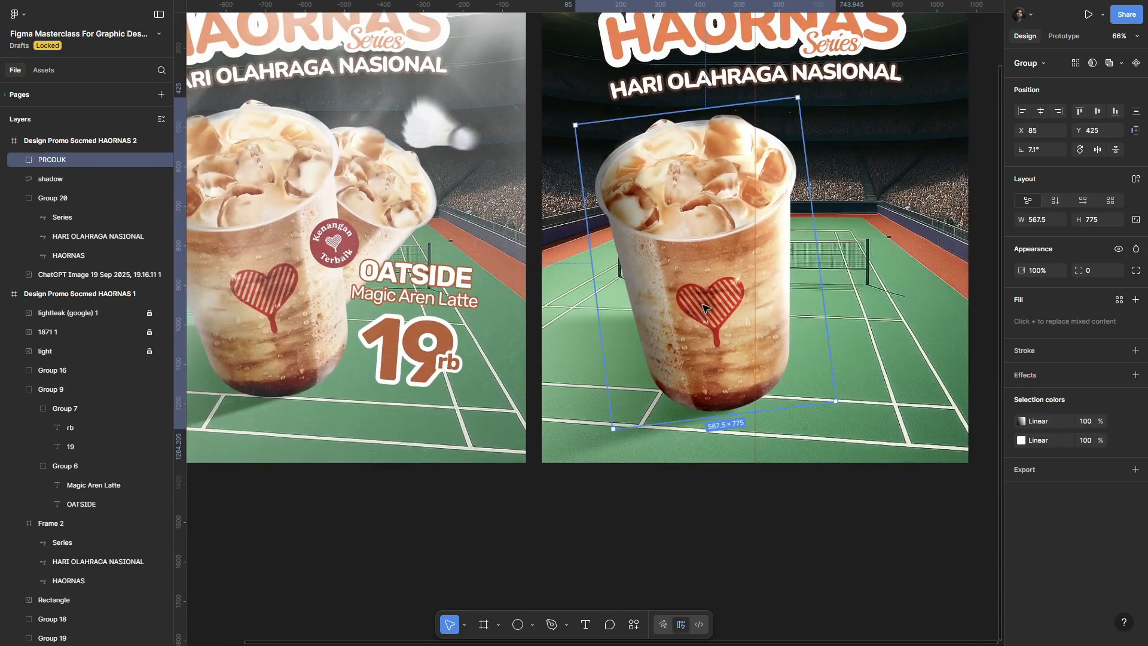
pyautogui.moveTo(465, 230); pyautogui.dragTo(585, 275)
pyautogui.moveTo(687, 306); pyautogui.dragTo(468, 282)
pyautogui.scroll(3, 669, 317)
pyautogui.hotkey('ctrl', 'd')
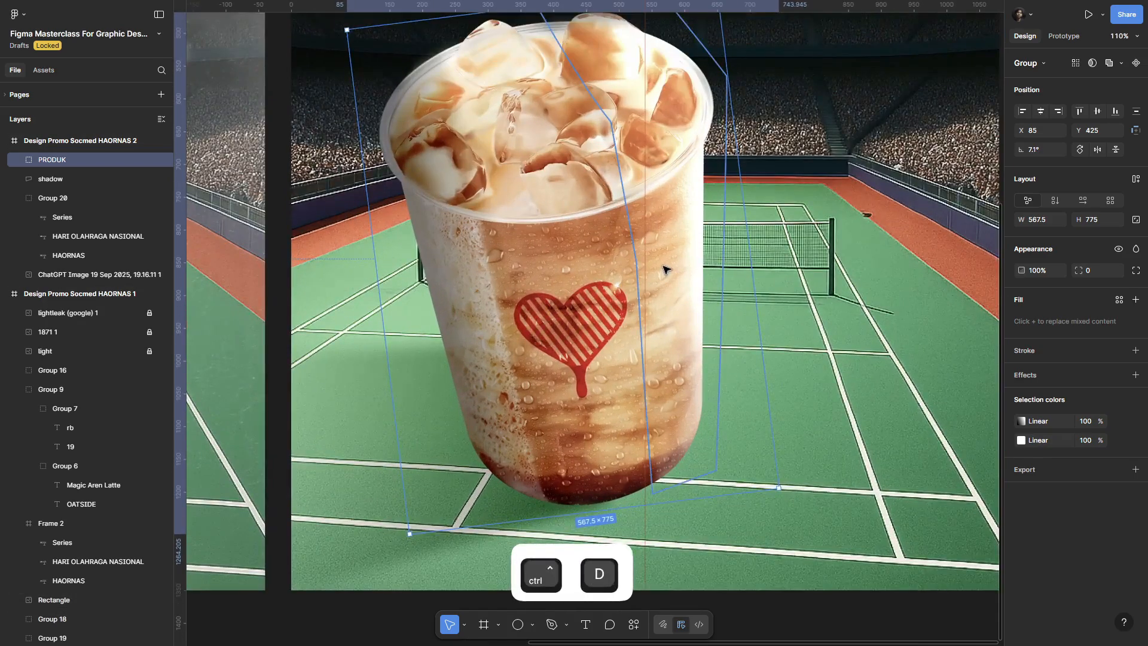
pyautogui.scroll(-2, 652, 253)
pyautogui.moveTo(578, 191); pyautogui.dragTo(656, 191)
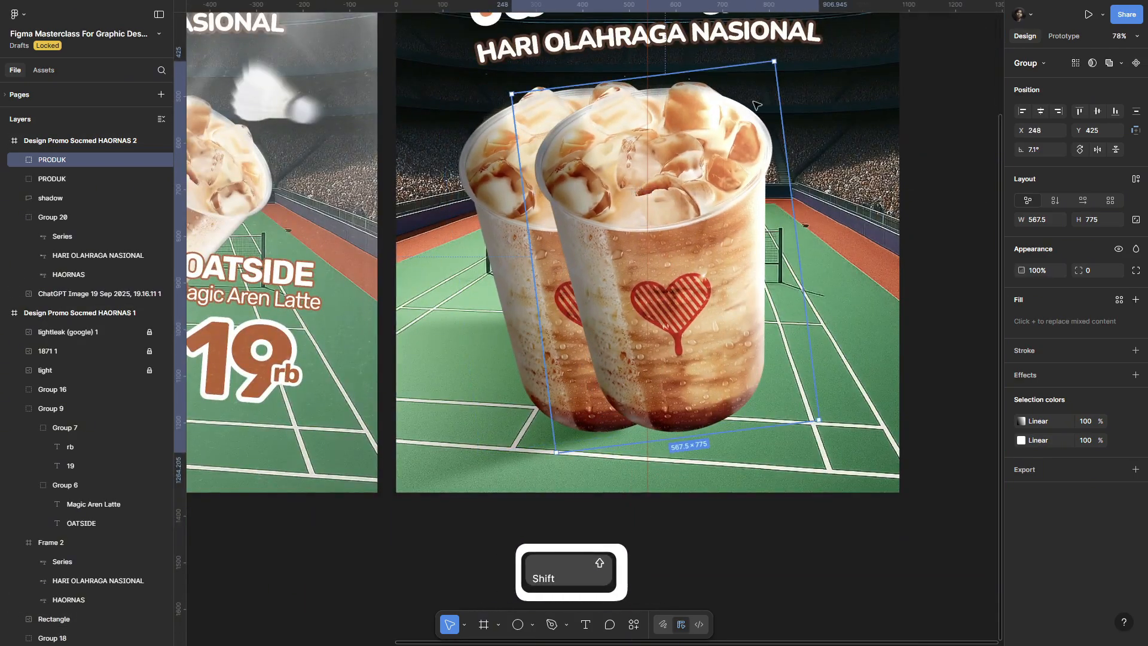
# Step: Scale the cup copy down to 451.56 × 616.66, rotate it to -23.84° and place it at X 291, Y 466
pyautogui.scroll(3, 758, 108)
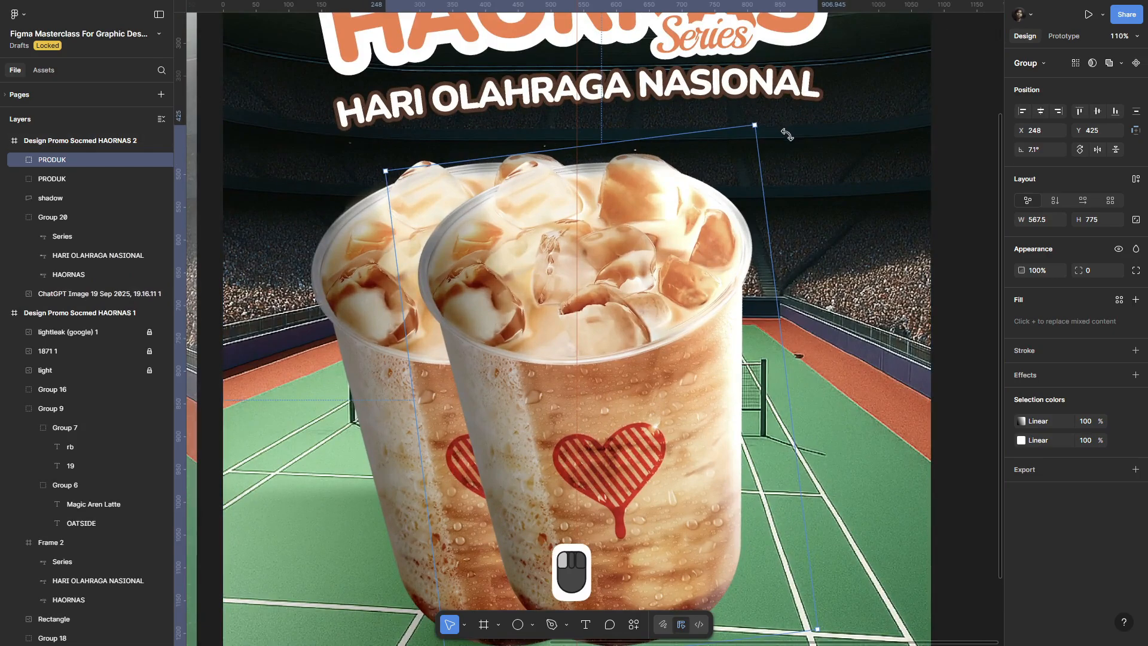
pyautogui.moveTo(787, 135); pyautogui.dragTo(833, 64)
pyautogui.press('k')
pyautogui.scroll(-3, 799, 119)
pyautogui.scroll(-4, 786, 93)
pyautogui.moveTo(835, 263); pyautogui.dragTo(841, 277)
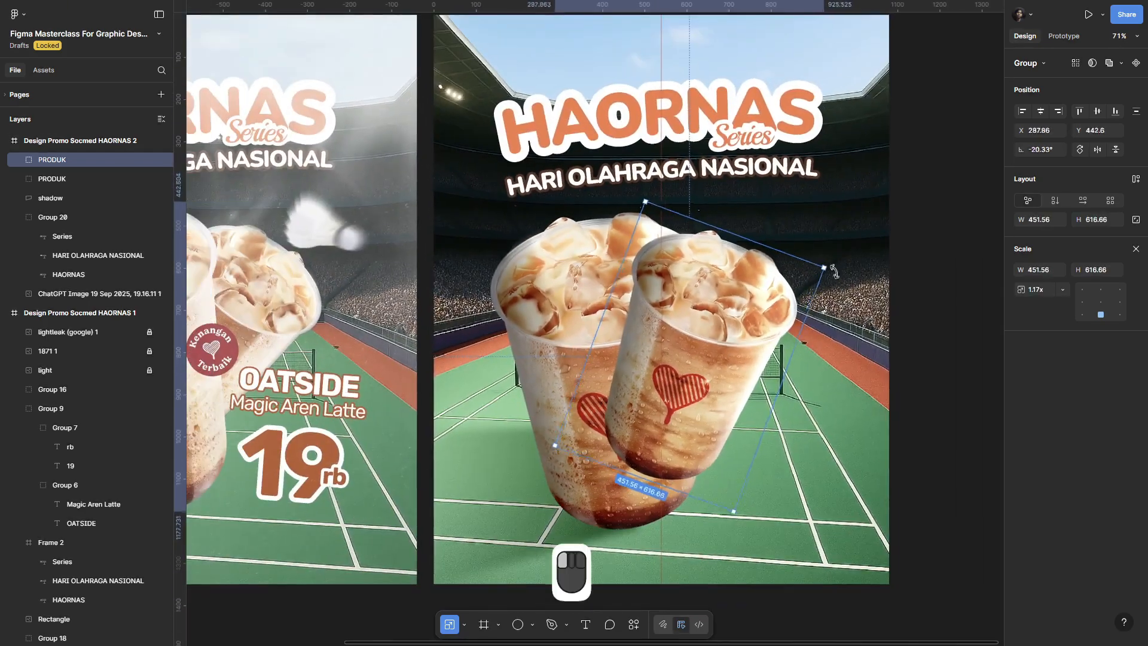
pyautogui.moveTo(713, 298); pyautogui.dragTo(717, 311)
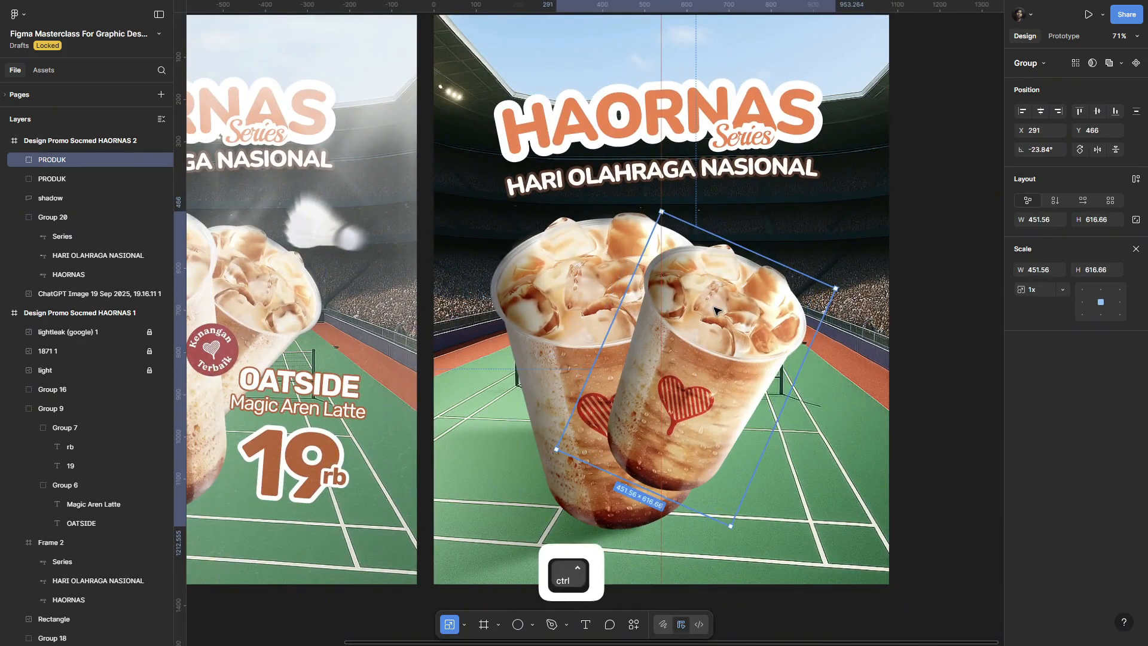
# Step: Send the smaller cup behind the original PRODUK cup and enlarge the original to 576.03 × 786.65 at X 79.33, Y 412.91
pyautogui.hotkey('ctrl', '[')
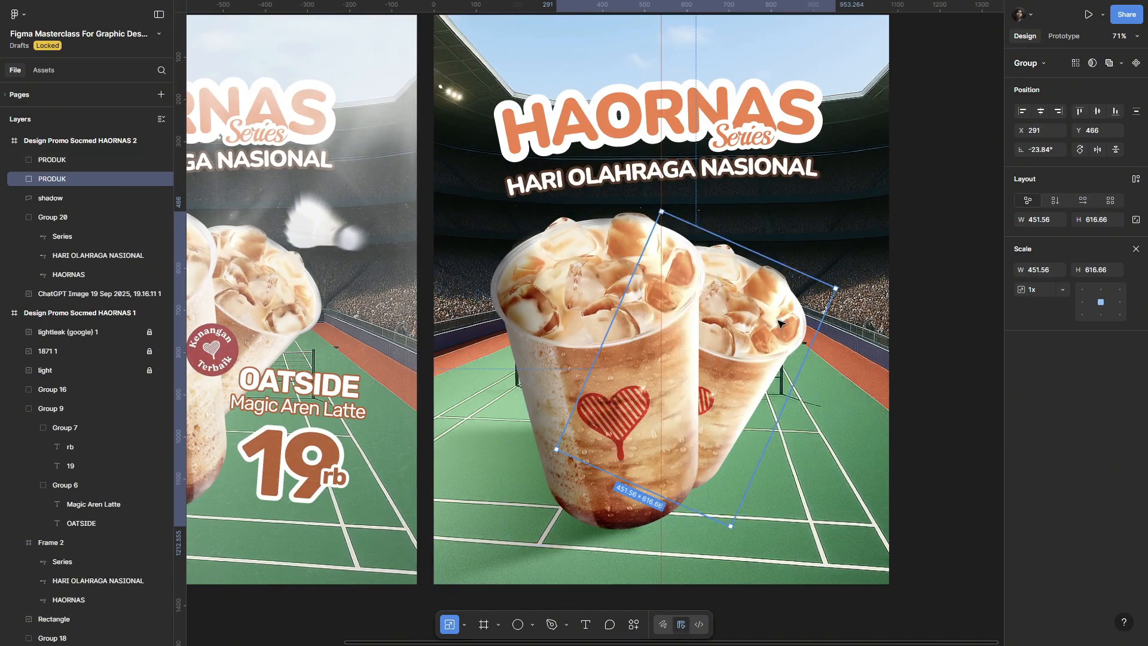
pyautogui.moveTo(841, 287); pyautogui.dragTo(844, 292)
pyautogui.moveTo(780, 303); pyautogui.dragTo(777, 301)
pyautogui.scroll(-4, 783, 248)
pyautogui.click(539, 341)
pyautogui.click(681, 288)
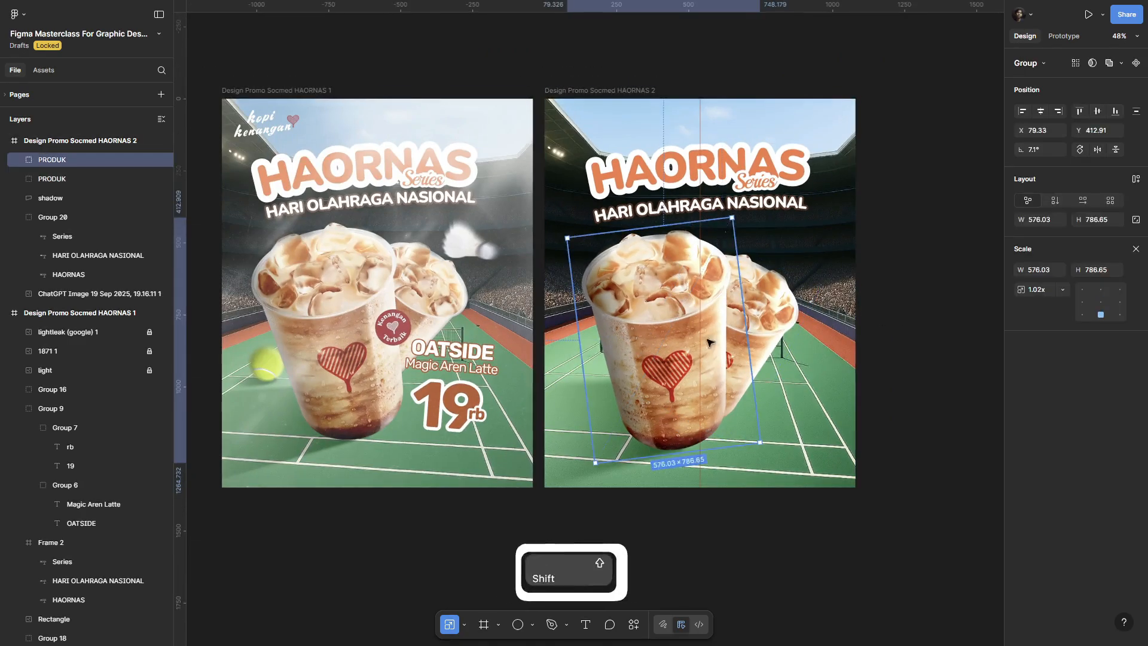
pyautogui.click(882, 335)
# Step: Bring the shuttlecock (google) image from the file manager into the second promo frame, over the smaller cup
pyautogui.scroll(5, 775, 320)
pyautogui.hotkey('alt', 'Tab')
pyautogui.moveTo(595, 144); pyautogui.dragTo(797, 336)
pyautogui.hotkey('alt', 'Tab')
pyautogui.hscroll(2, 820, 333)
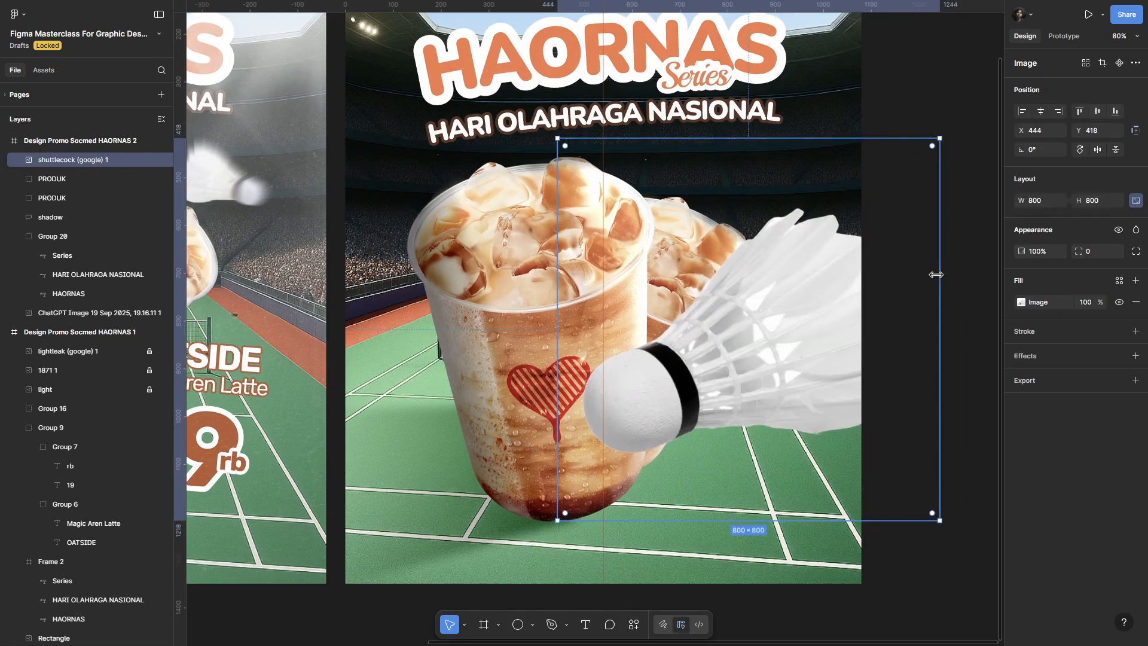
# Step: Scale the shuttlecock image down to 326 × 326, move it over the smaller cup and flip it horizontally
pyautogui.moveTo(936, 272); pyautogui.dragTo(714, 320)
pyautogui.moveTo(648, 335); pyautogui.dragTo(715, 267)
pyautogui.rightClick(715, 267)
pyautogui.click(750, 579)
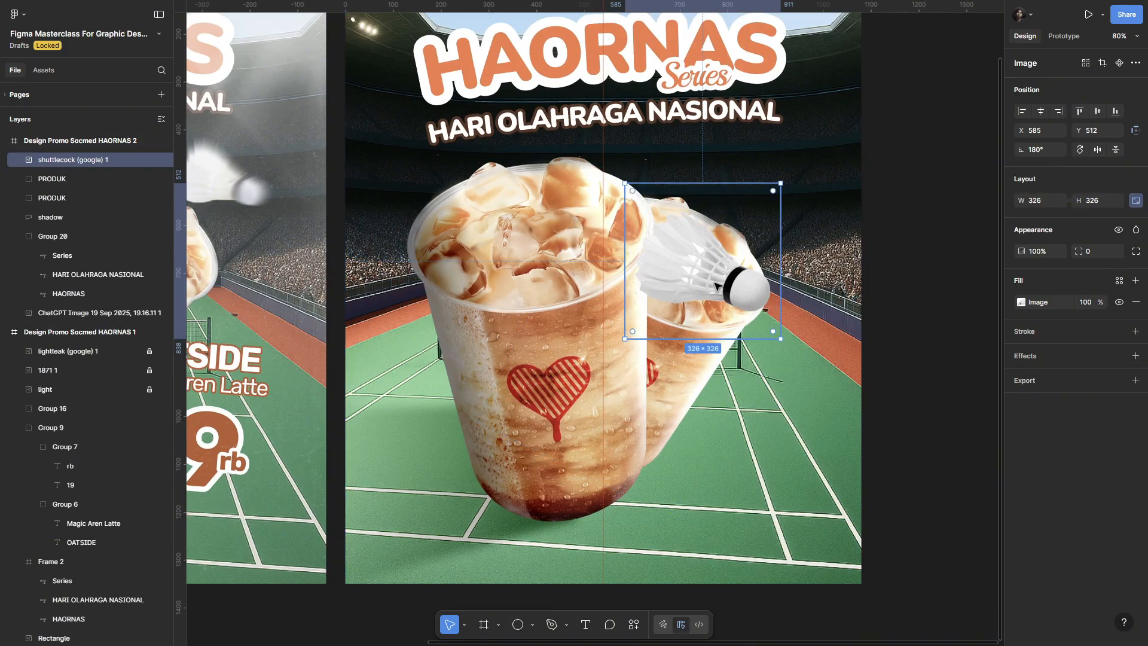
# Step: Shrink the shuttlecock to 228 × 228 and place it above the smaller cup at X 743, Y 381, as in the first design
pyautogui.scroll(3, 721, 267)
pyautogui.moveTo(585, 236); pyautogui.dragTo(623, 240)
pyautogui.hscroll(-10, 774, 168)
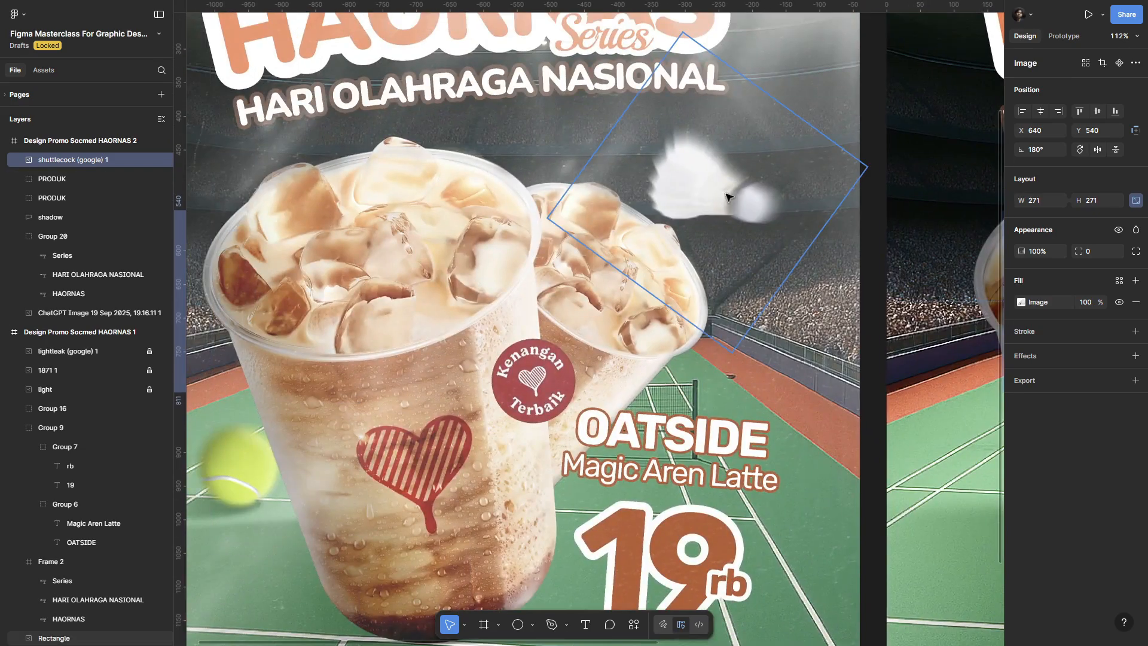
pyautogui.hscroll(12, 650, 328)
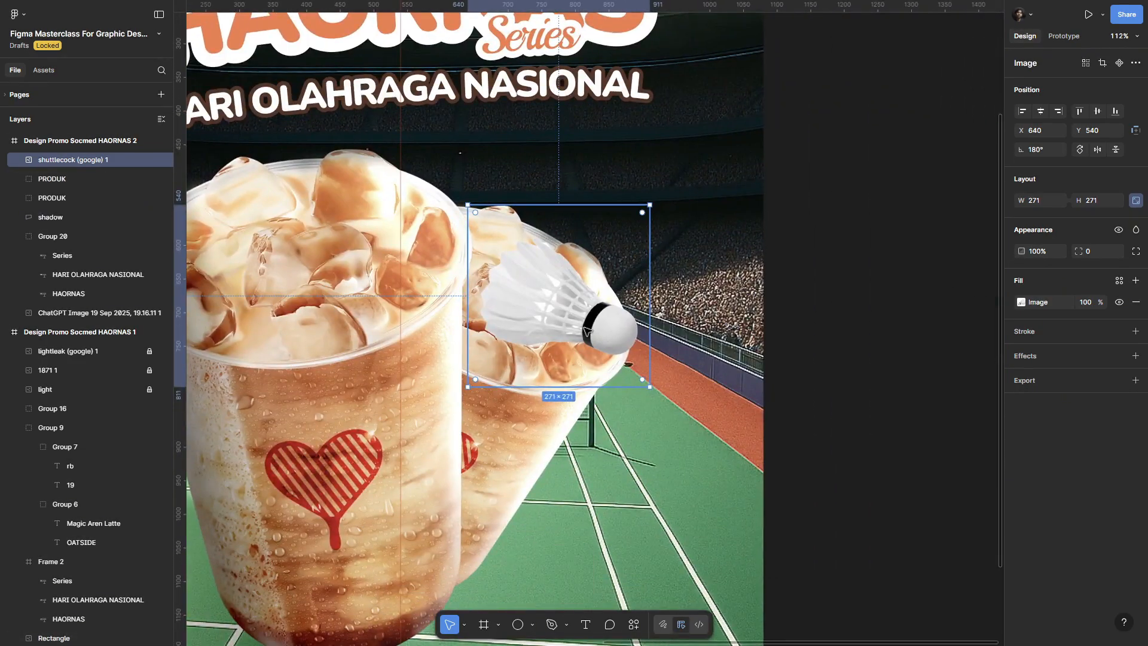
pyautogui.moveTo(587, 332); pyautogui.dragTo(650, 207)
pyautogui.moveTo(713, 180); pyautogui.dragTo(683, 178)
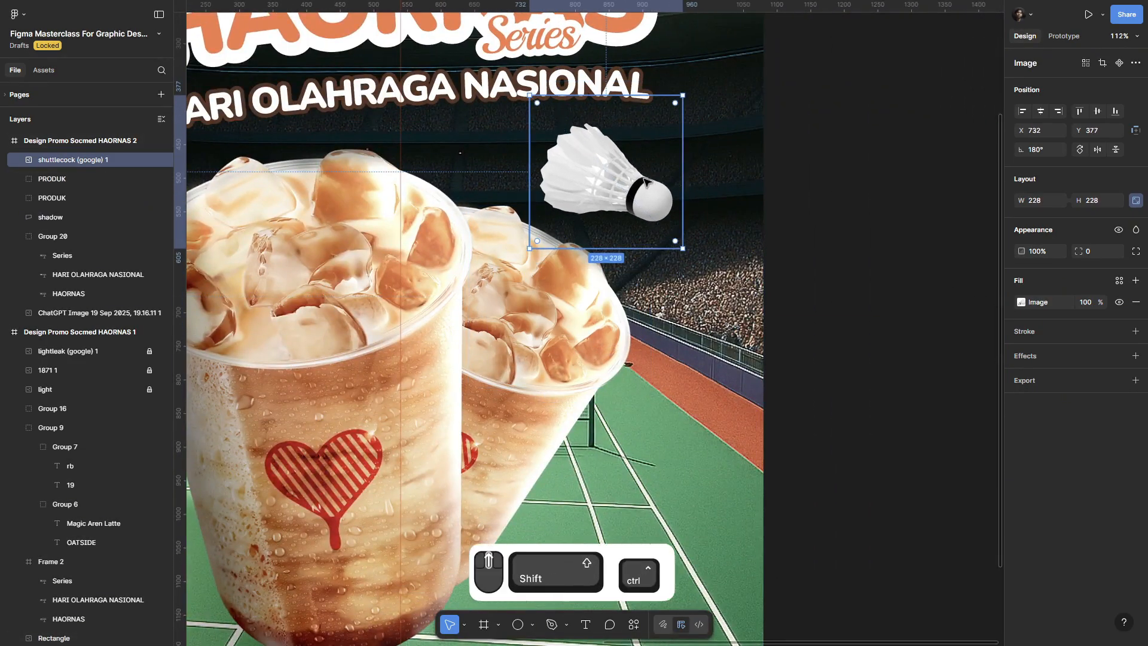
pyautogui.scroll(3, 646, 182)
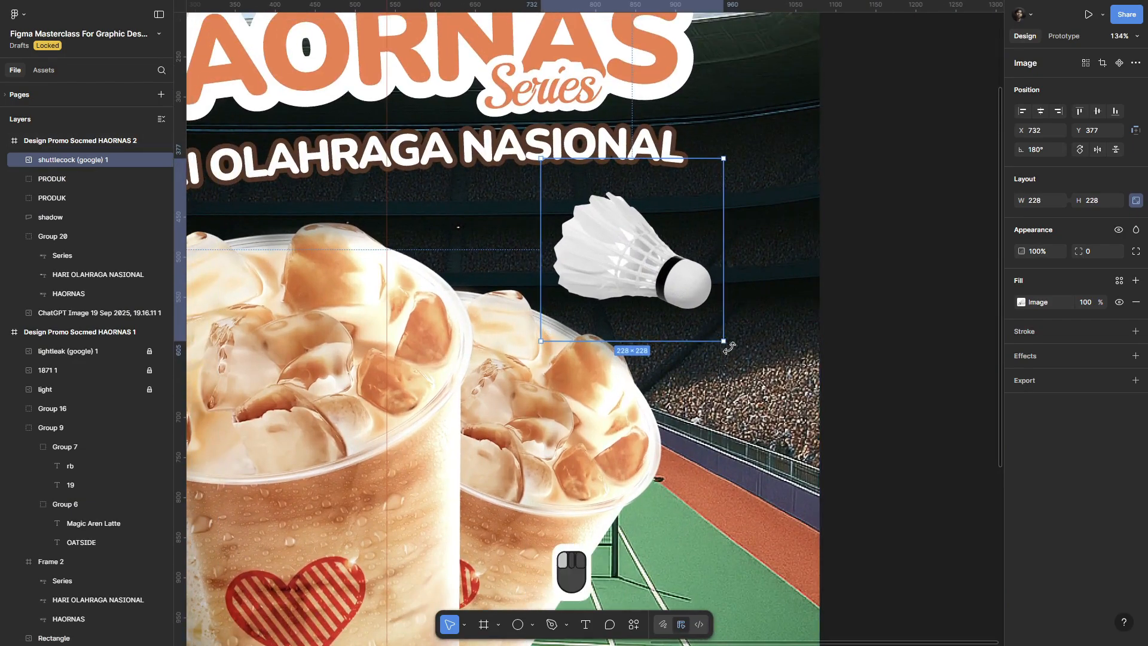
pyautogui.moveTo(668, 267); pyautogui.dragTo(675, 269)
# Step: Extend the shuttlecock's image bounds around its center to 334 × 396 without scaling the picture inside
pyautogui.scroll(3, 592, 250)
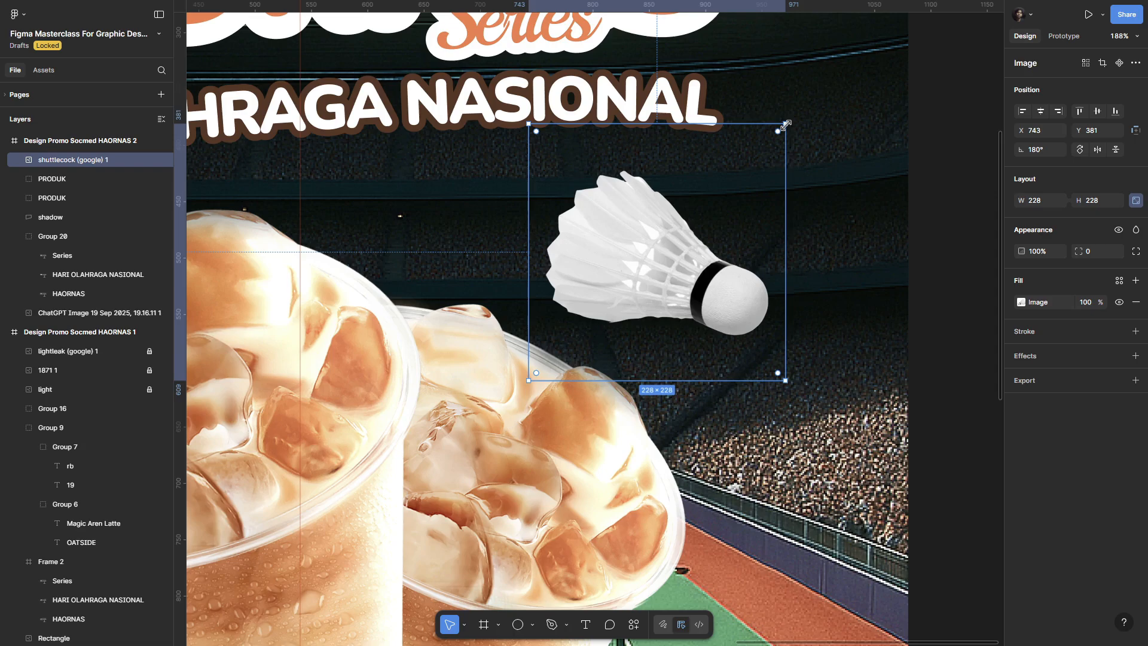
pyautogui.scroll(5, 786, 124)
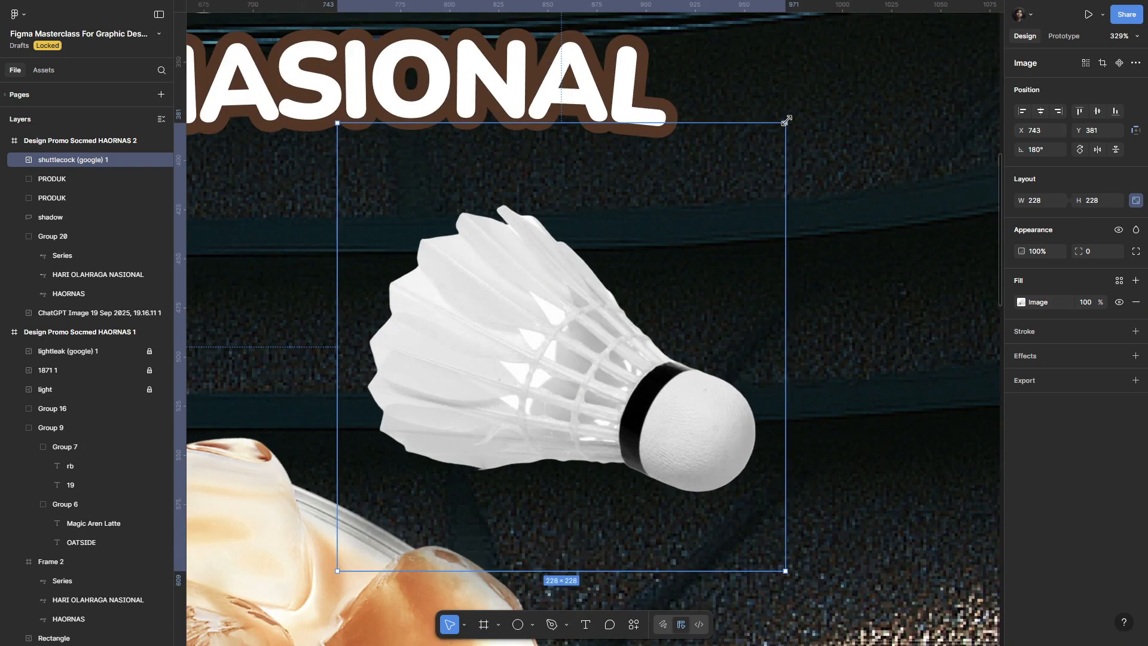
pyautogui.press('alt')
pyautogui.moveTo(787, 120); pyautogui.dragTo(890, 45)
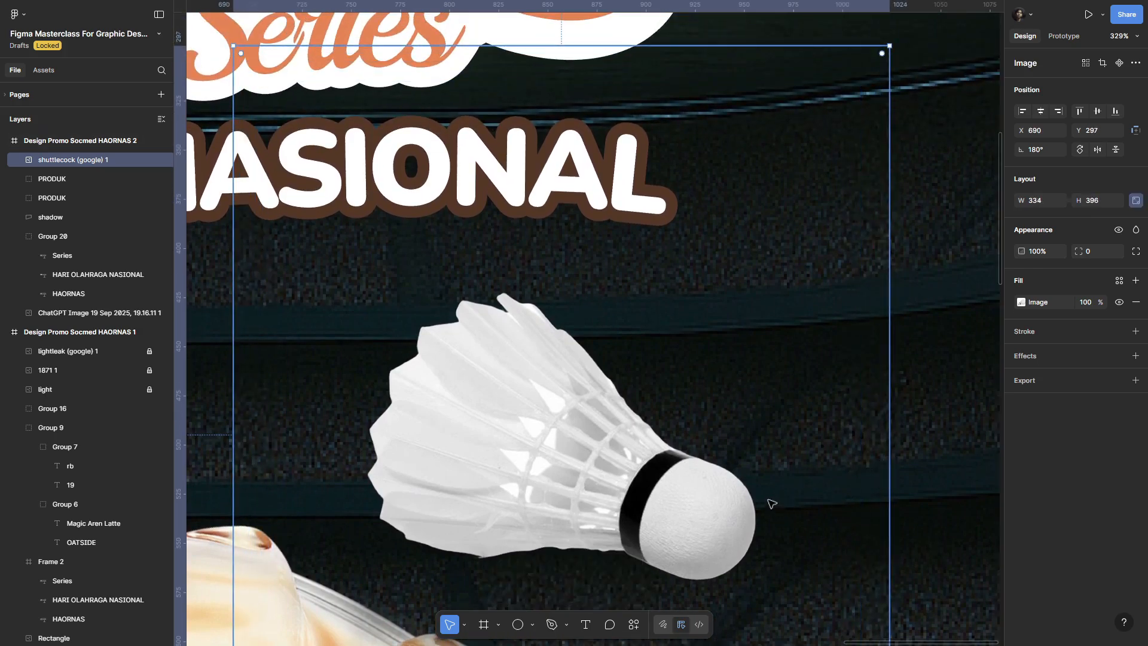
pyautogui.scroll(-5, 740, 507)
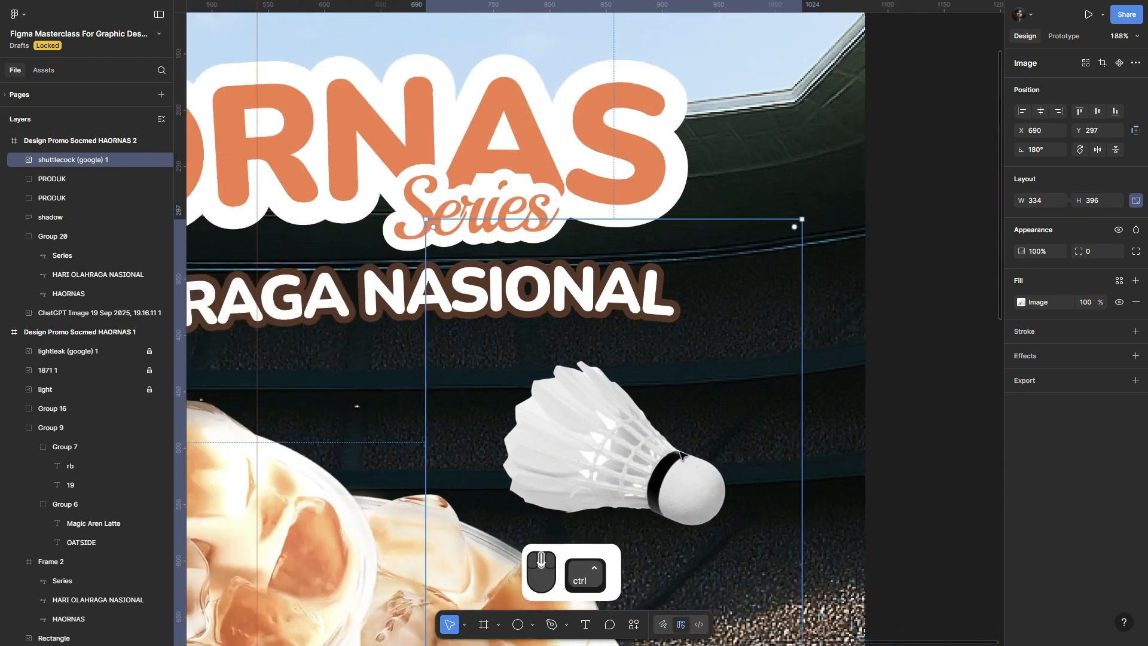
# Step: Search the plugins for "filter" and run the Filter / effects plugin on the shuttlecock image
pyautogui.rightClick(621, 233)
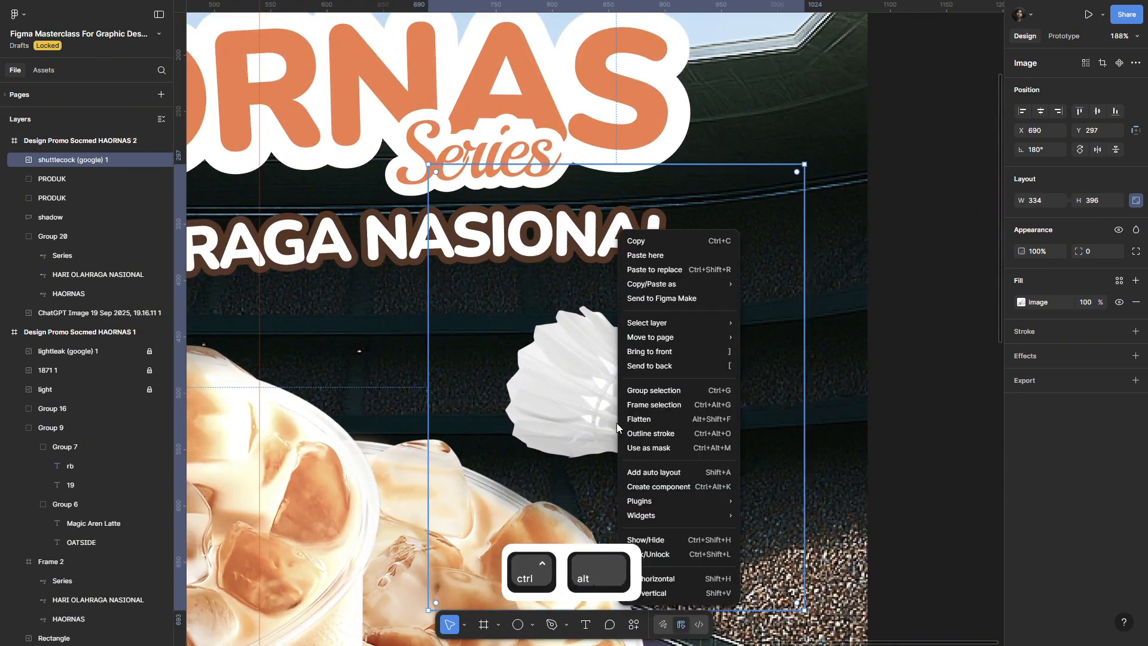
pyautogui.moveTo(650, 502)
pyautogui.click(804, 591)
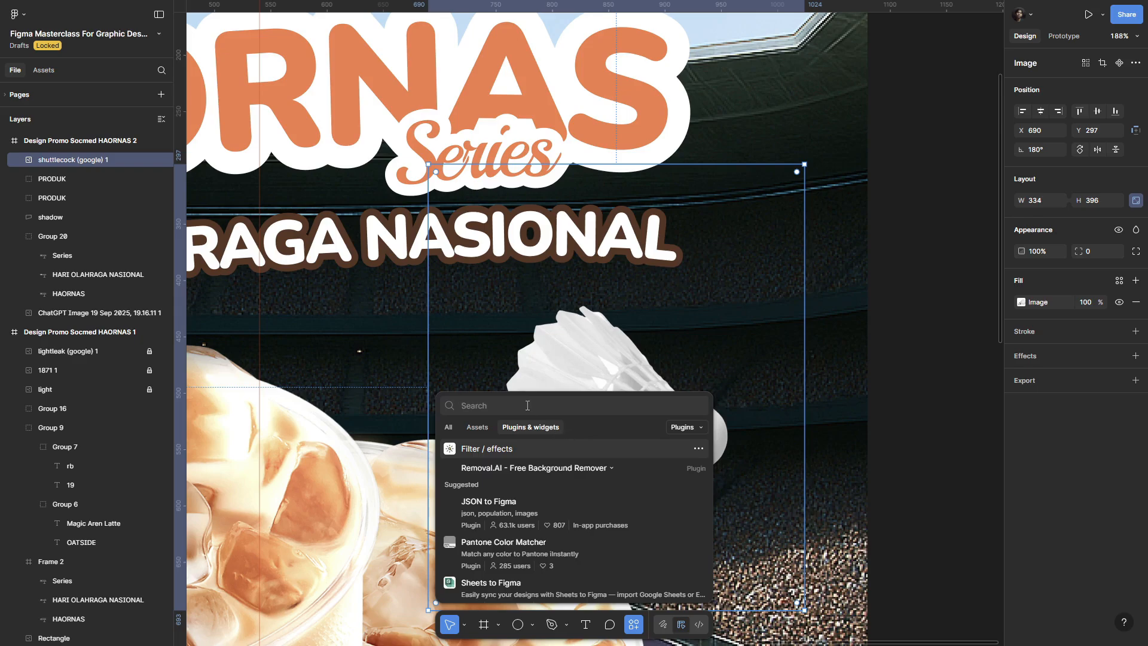
pyautogui.write('filter')
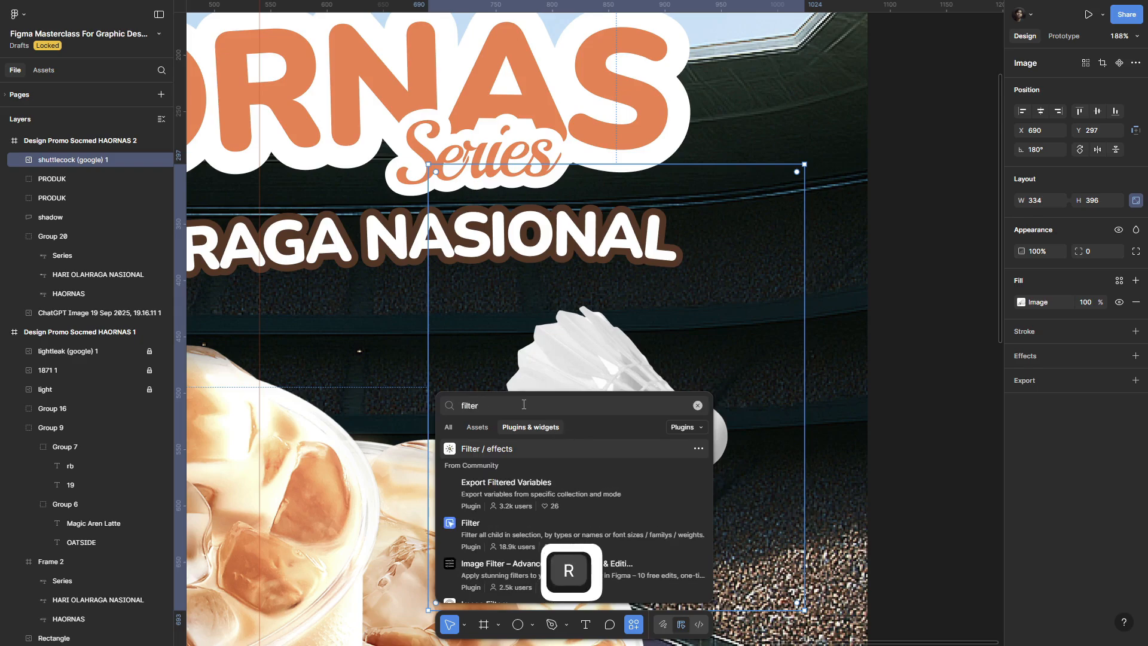
pyautogui.click(497, 450)
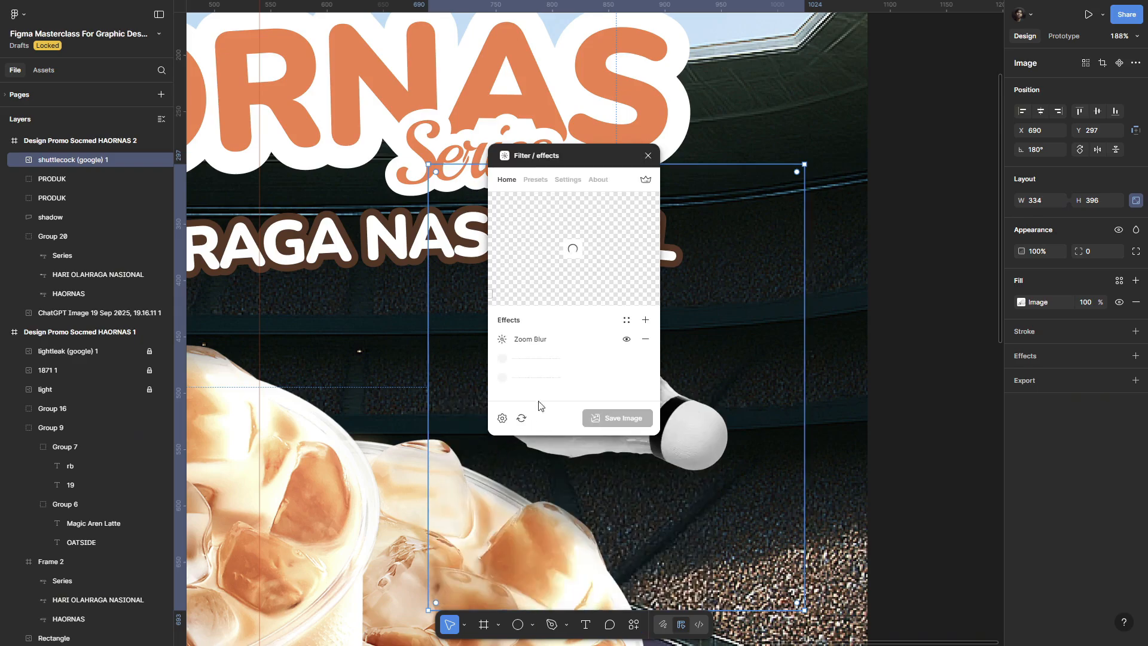
# Step: Remove the existing Zoom Blur from the plugin's effects and add a fresh Zoom Blur with its center beside the shuttlecock
pyautogui.click(645, 340)
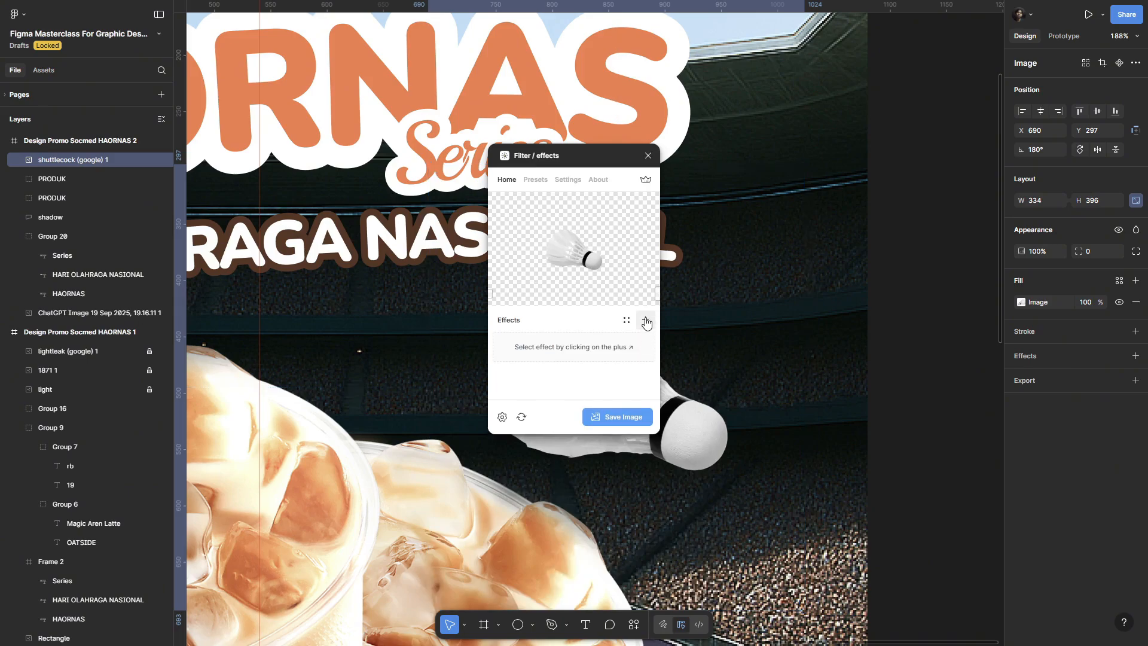
pyautogui.click(646, 323)
pyautogui.scroll(-5, 560, 344)
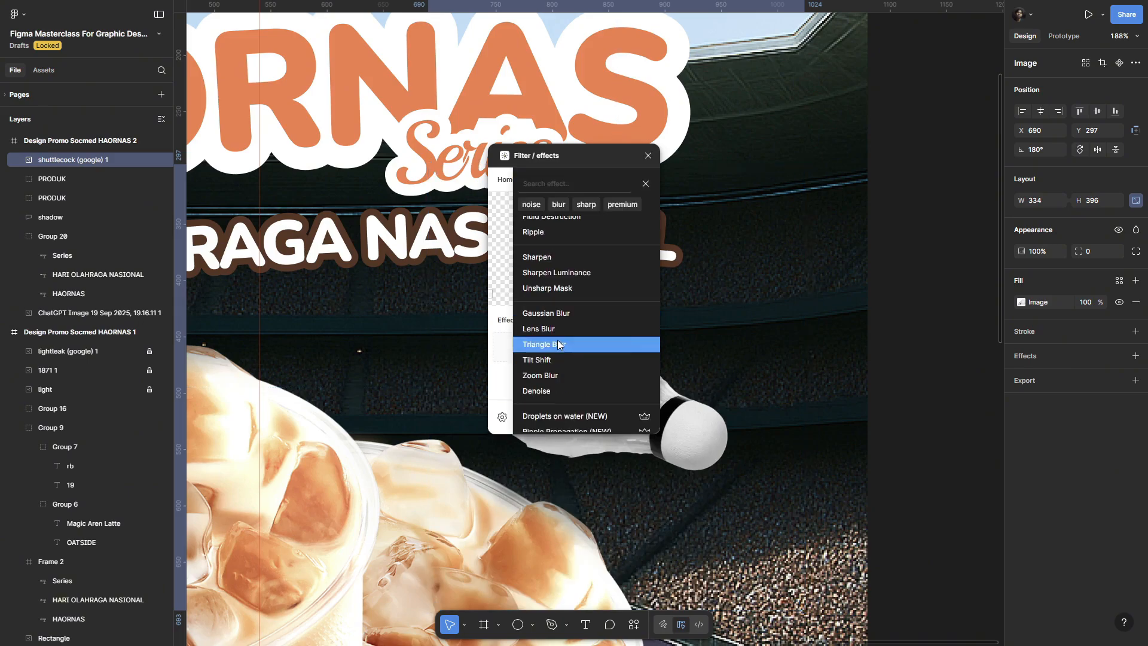
pyautogui.click(555, 377)
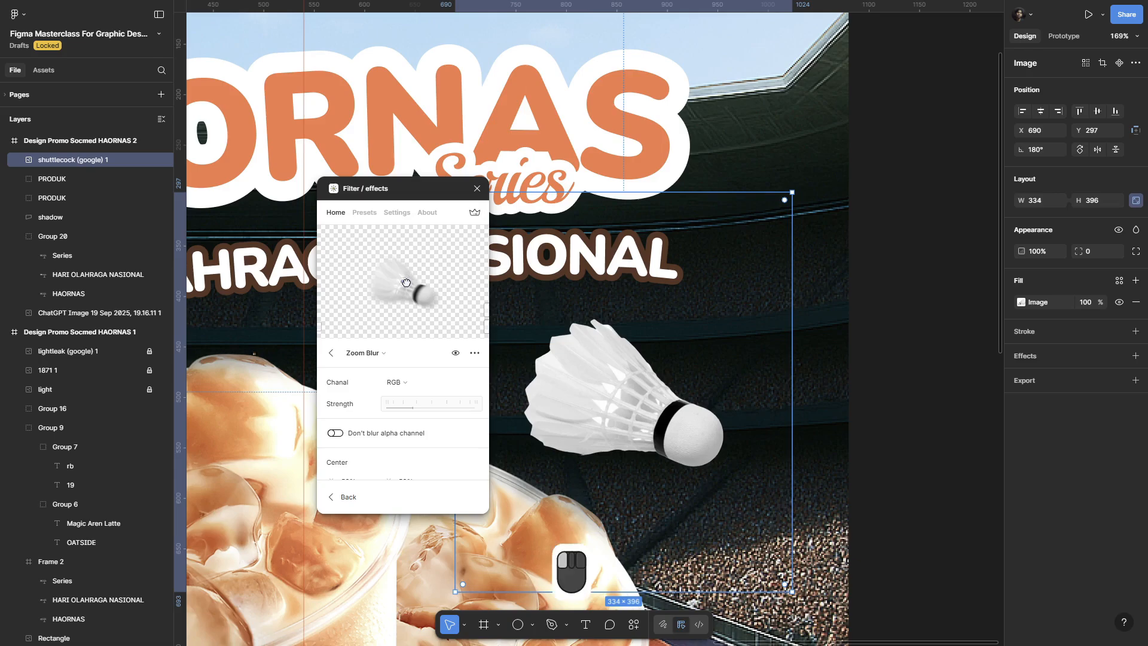
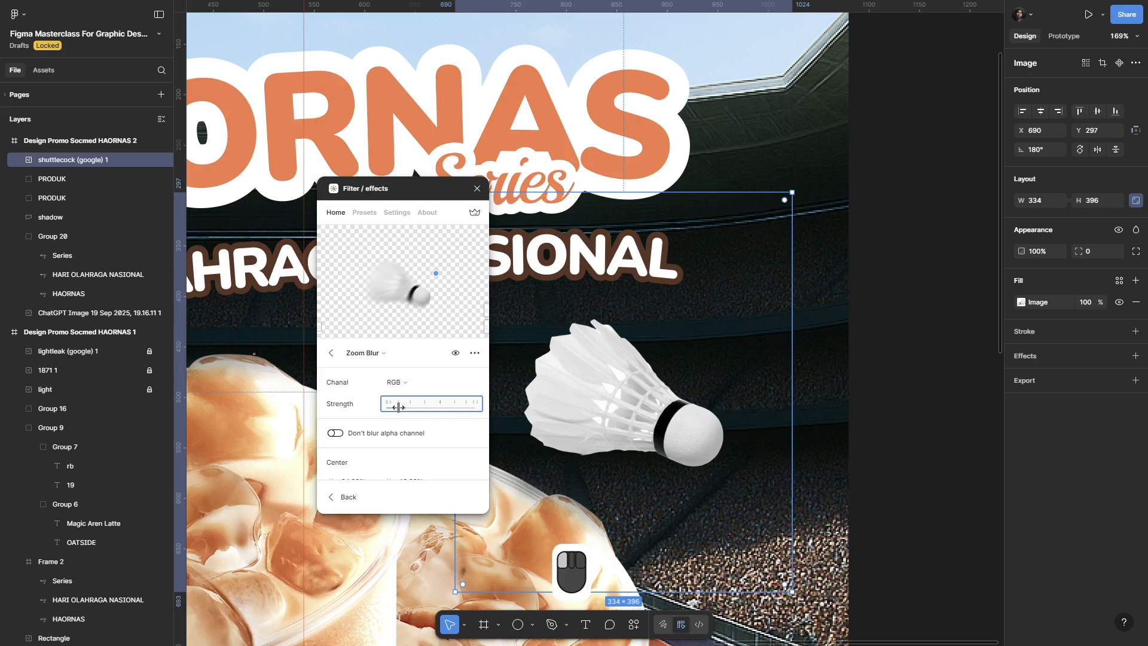
# Step: Save the zoom-blurred shuttlecock as a new image, move it aside and delete the original shuttlecock
pyautogui.click(331, 353)
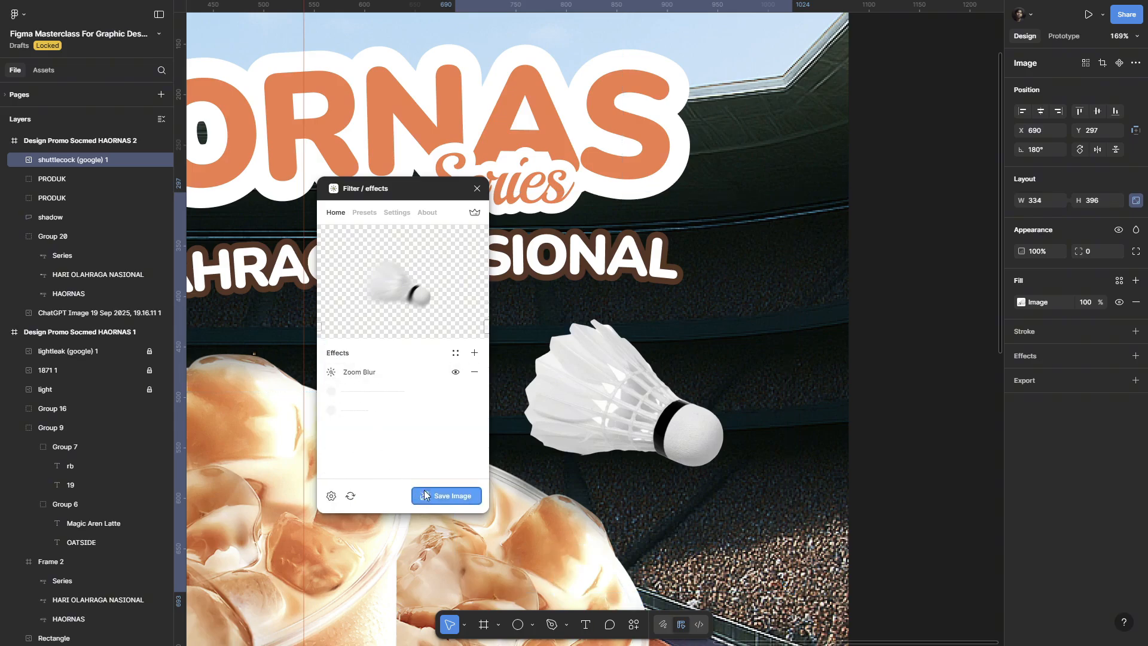
pyautogui.click(425, 496)
pyautogui.click(477, 188)
pyautogui.moveTo(582, 390); pyautogui.dragTo(390, 411)
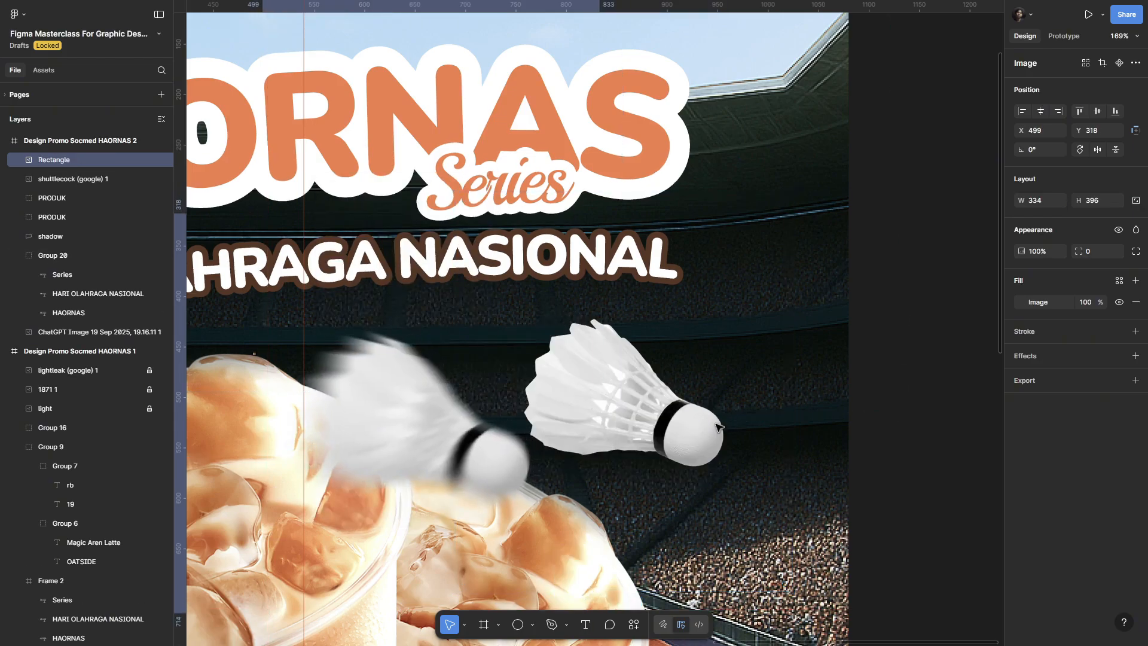
pyautogui.click(717, 426)
pyautogui.press('BackSpace')
# Step: Move the blurred shuttlecock to the spot above the smaller cup and scale it to 295 × 350 at X 727, Y 321
pyautogui.moveTo(400, 462); pyautogui.dragTo(629, 442)
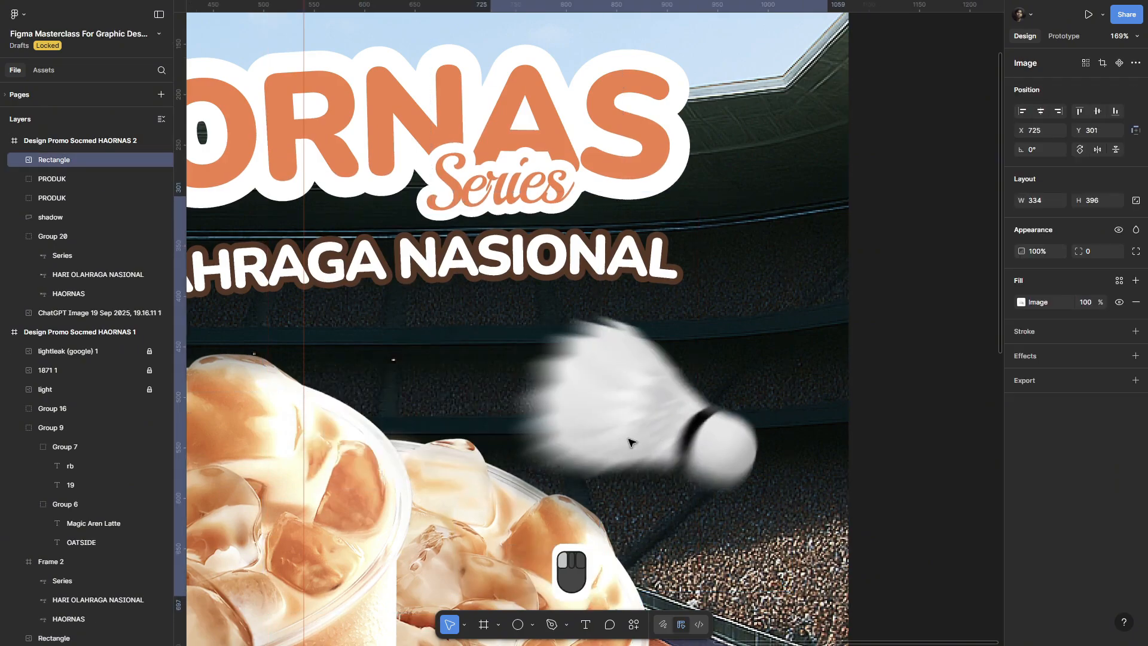
pyautogui.moveTo(837, 329); pyautogui.dragTo(790, 342)
pyautogui.scroll(-2, 605, 418)
pyautogui.click(813, 418)
# Step: Bring the bole tenis (google) image from the file manager onto the empty canvas beside the second frame
pyautogui.moveTo(895, 351); pyautogui.dragTo(995, 265)
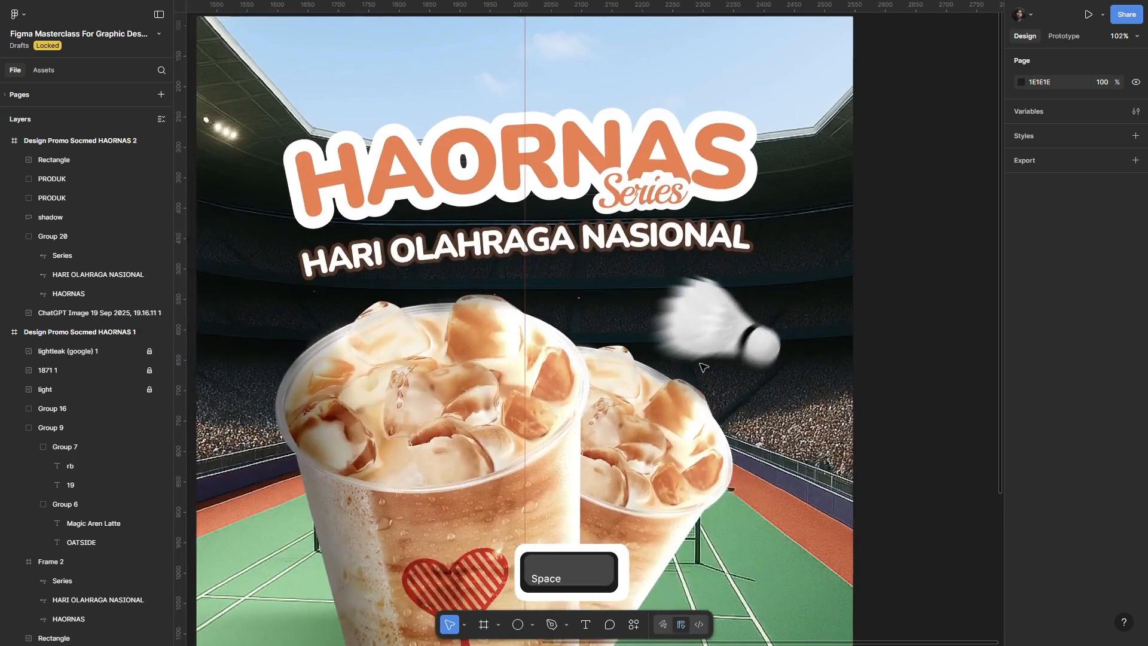
pyautogui.scroll(-2, 578, 314)
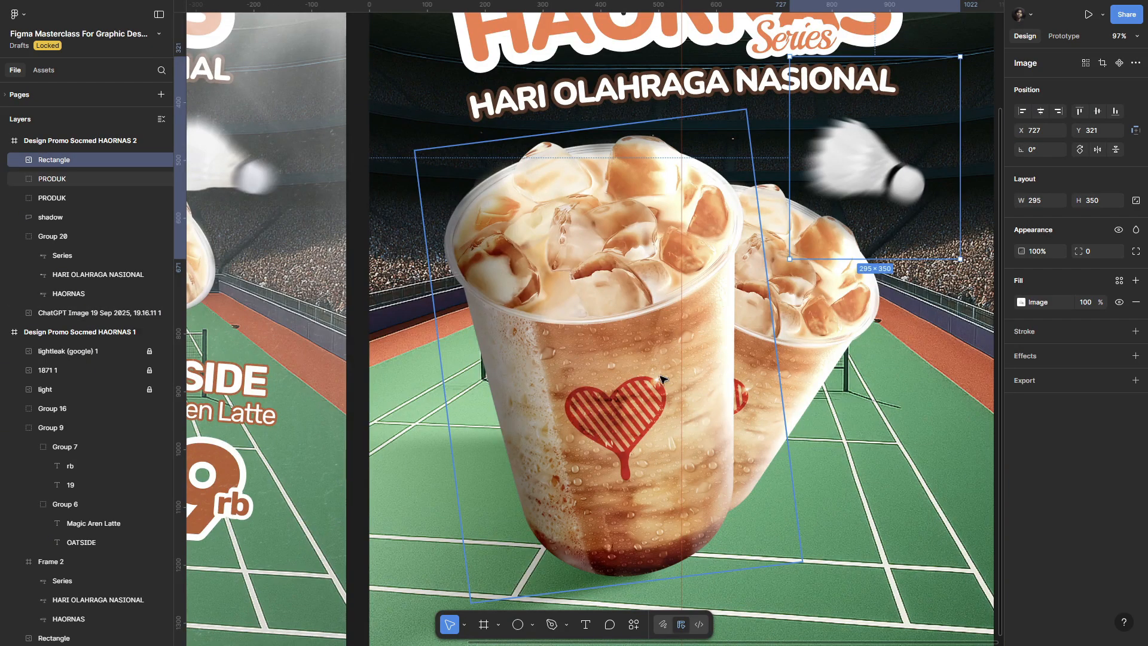
pyautogui.hotkey('alt', 'Tab')
pyautogui.moveTo(142, 188); pyautogui.dragTo(573, 302)
pyautogui.hotkey('alt', 'Tab')
pyautogui.scroll(-2, 821, 422)
pyautogui.scroll(-1, 820, 422)
pyautogui.scroll(3, 911, 326)
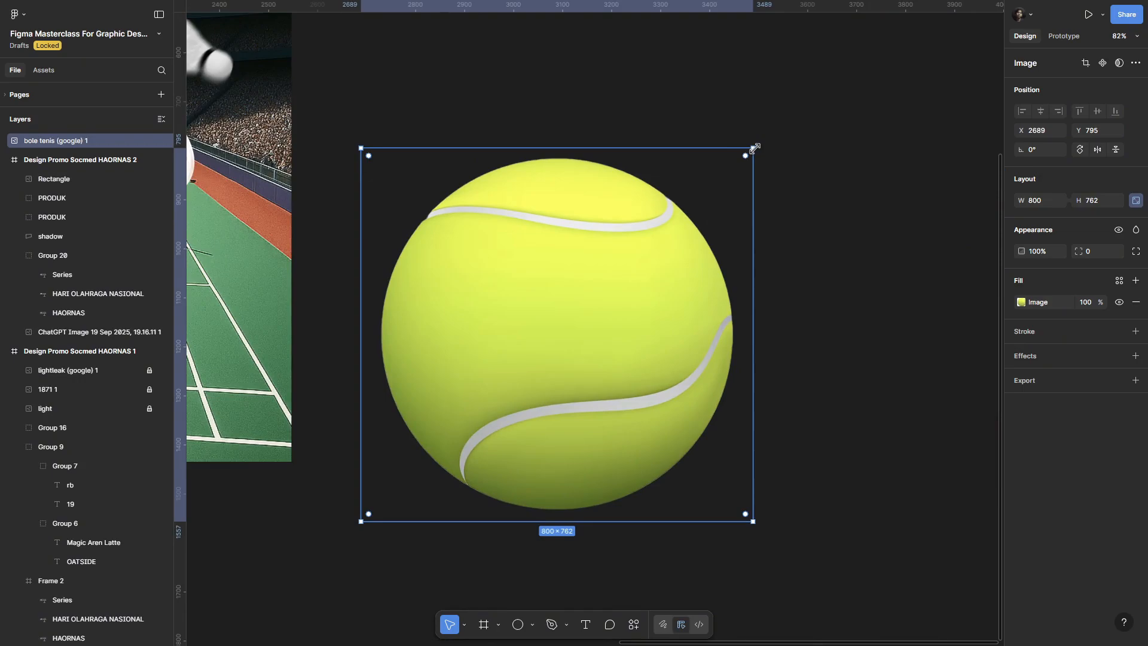
# Step: Extend the tennis ball's image bounds to 1210 × 1146 without scaling the picture and run the Filter / effects plugin on it
pyautogui.moveTo(755, 148); pyautogui.dragTo(852, 54)
pyautogui.rightClick(620, 246)
pyautogui.moveTo(675, 501)
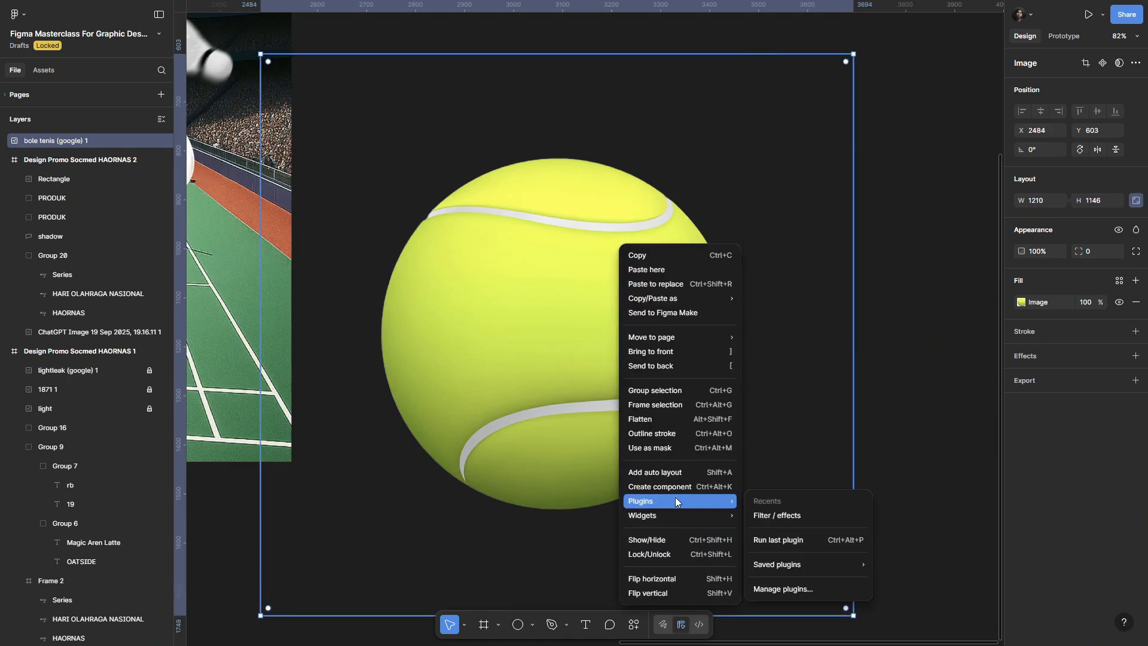
pyautogui.click(780, 517)
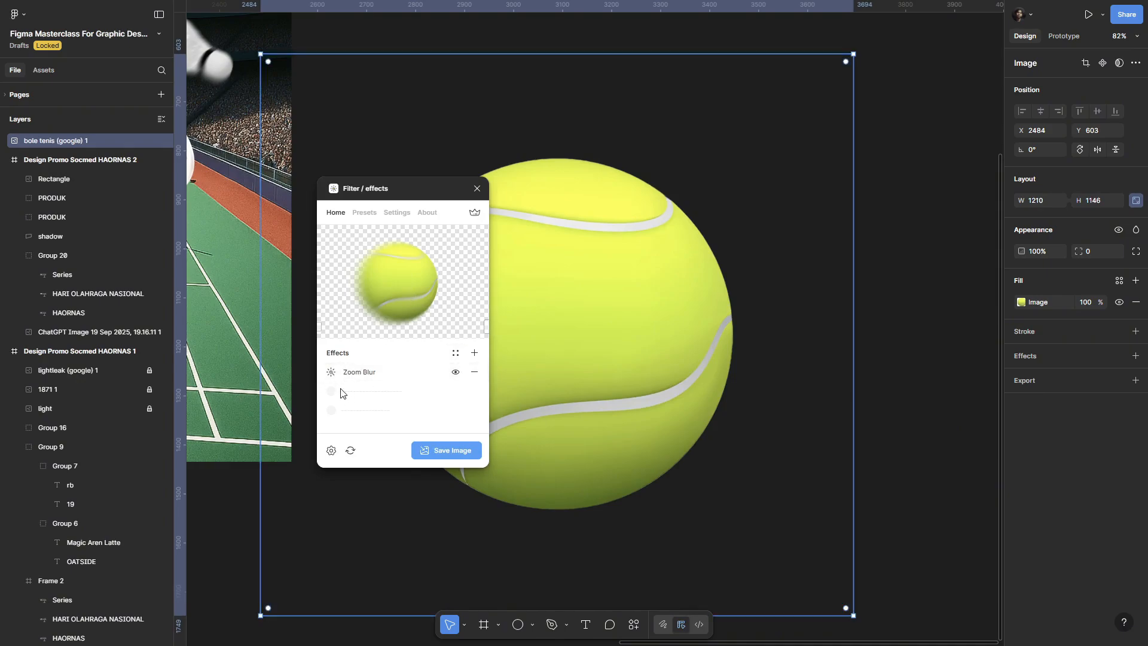
# Step: Move the Zoom Blur center below and left of the tennis ball, adjust its strength and save the result as a new image
pyautogui.click(354, 375)
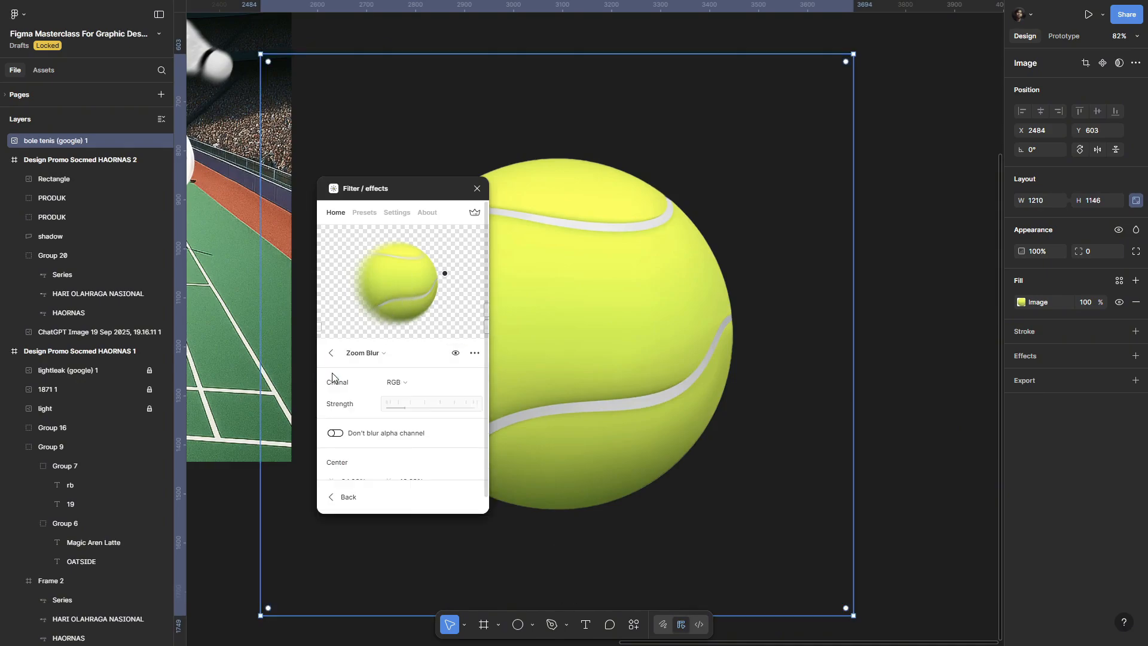
pyautogui.moveTo(445, 273); pyautogui.dragTo(371, 324)
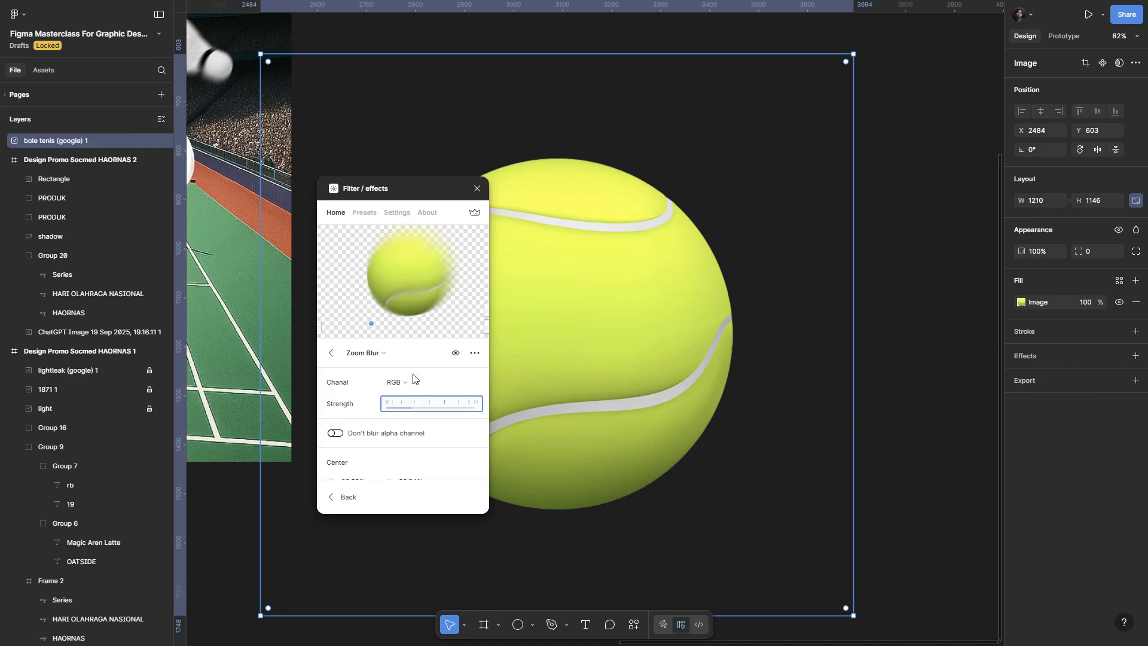
pyautogui.click(331, 353)
pyautogui.click(446, 495)
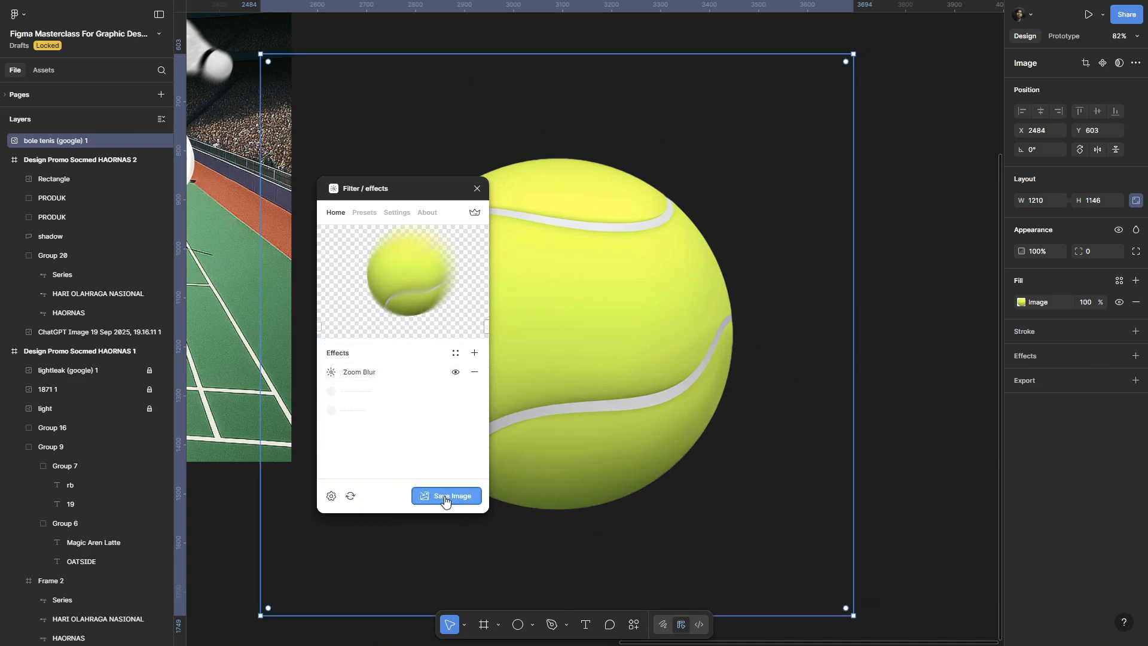
pyautogui.click(477, 189)
# Step: Move the blurred tennis ball aside and delete the original bole tenis image
pyautogui.scroll(-5, 675, 333)
pyautogui.moveTo(675, 334); pyautogui.dragTo(500, 441)
pyautogui.click(684, 334)
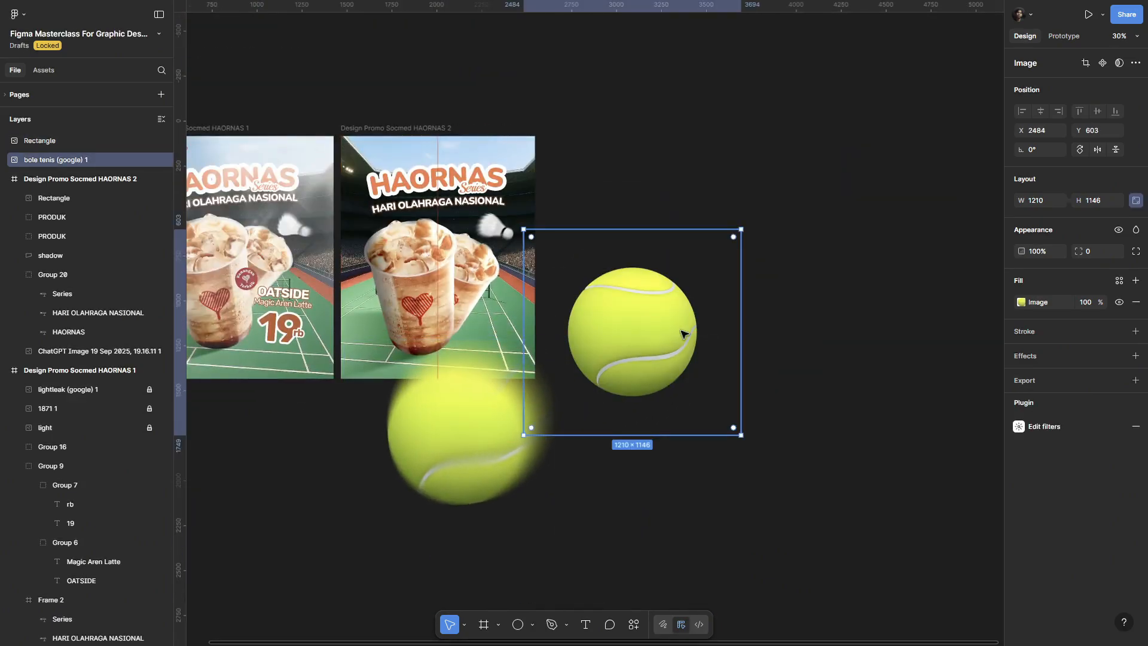
pyautogui.press('BackSpace')
# Step: Scale the blurred tennis ball down to 153 × 144 and place it on the court left of the cups in the second frame
pyautogui.click(411, 468)
pyautogui.moveTo(561, 384)
pyautogui.mouseDown()
pyautogui.moveTo(383, 438)
pyautogui.moveTo(363, 326)
pyautogui.moveTo(570, 400)
pyautogui.mouseUp()
pyautogui.scroll(10, 381, 333)
pyautogui.scroll(1, 381, 330)
pyautogui.moveTo(628, 499); pyautogui.dragTo(578, 452)
pyautogui.moveTo(522, 367); pyautogui.dragTo(541, 301)
# Step: Move the tennis ball's layer below the shadow layer and nudge the ball to X 57, Y 875
pyautogui.scroll(6, 533, 315)
pyautogui.moveTo(57, 160); pyautogui.dragTo(55, 248)
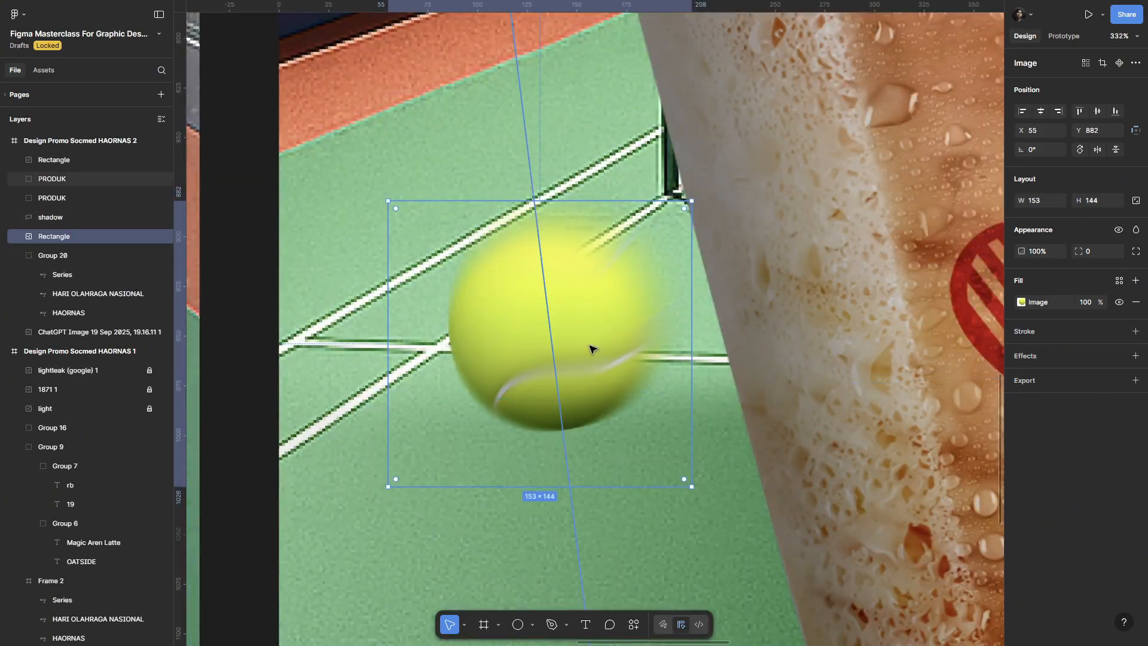
pyautogui.moveTo(590, 348); pyautogui.dragTo(595, 334)
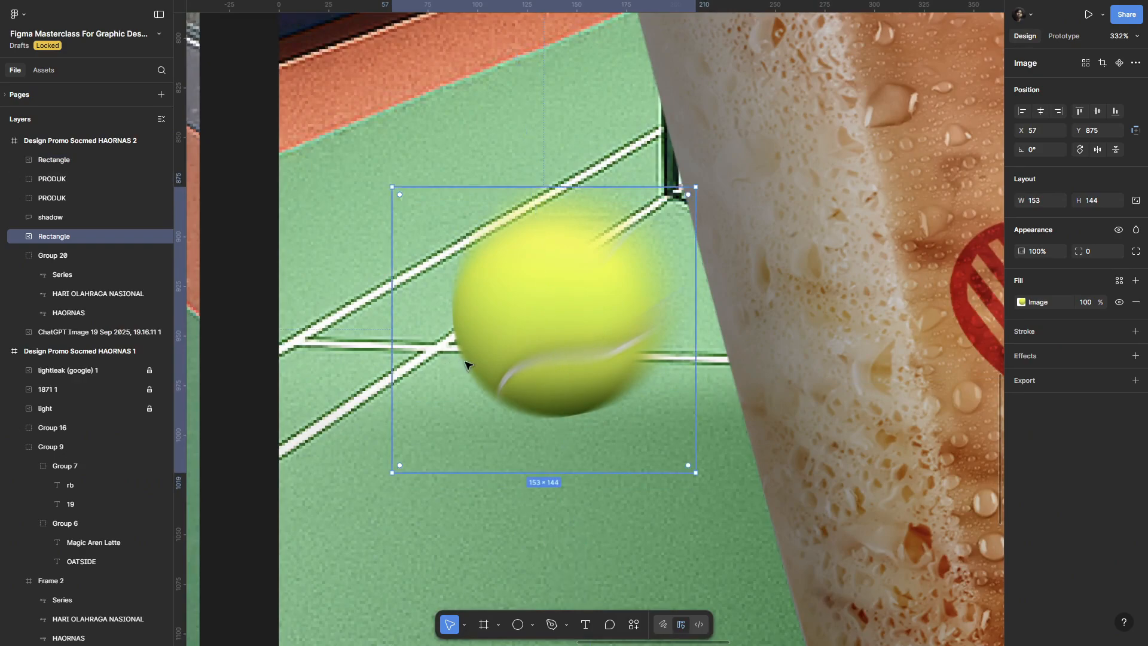
# Step: Draw an ellipse about 103 × 49 under the tennis ball in the second frame and rotate it about 9.69°
pyautogui.click(517, 628)
pyautogui.scroll(5, 575, 477)
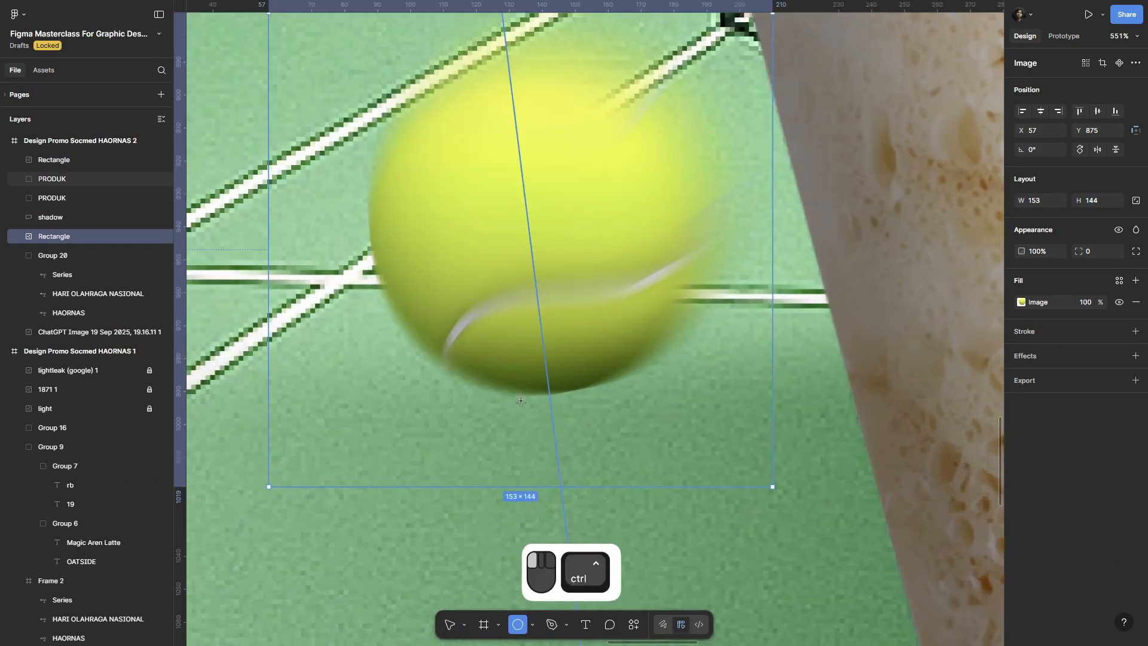
pyautogui.moveTo(608, 342)
pyautogui.mouseDown()
pyautogui.moveTo(359, 462)
pyautogui.moveTo(330, 435)
pyautogui.mouseUp()
pyautogui.moveTo(611, 339); pyautogui.dragTo(648, 342)
# Step: Change the ellipse's fill to a linear gradient with a 000000 start stop and turn the gradient to run along its length
pyautogui.click(1021, 302)
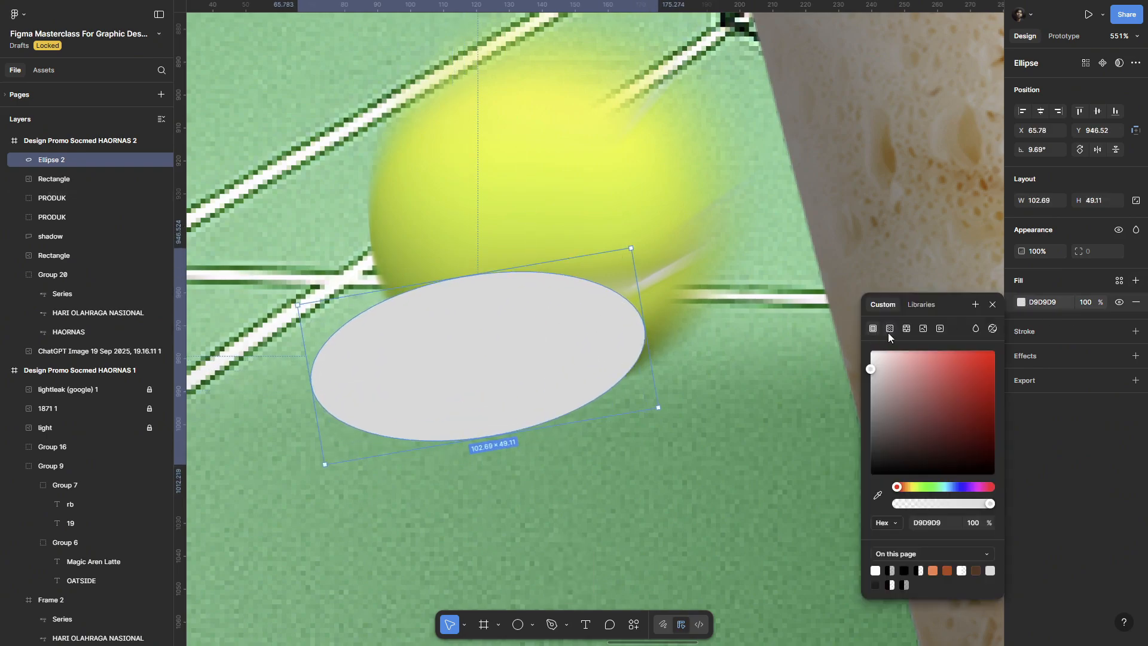
pyautogui.click(889, 329)
pyautogui.write('000000')
pyautogui.press('Return')
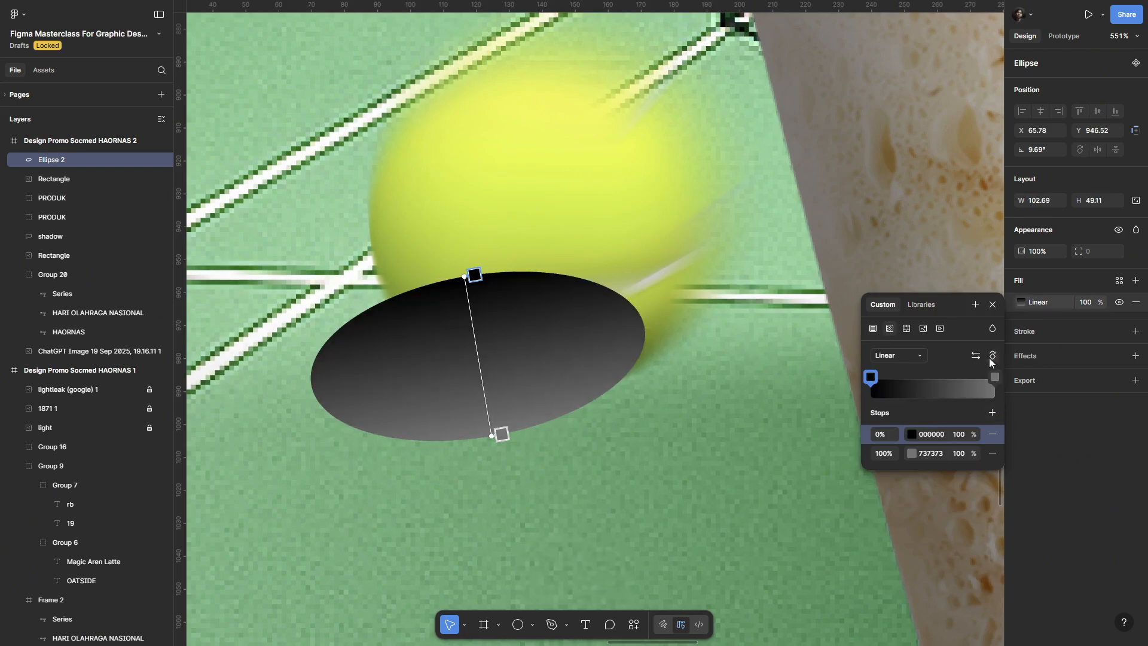
pyautogui.click(992, 355)
pyautogui.moveTo(308, 365); pyautogui.dragTo(318, 405)
# Step: Set the gradient's end stop to 000000 at 0% opacity
pyautogui.click(931, 454)
pyautogui.write('000000')
pyautogui.press('Return')
pyautogui.click(960, 454)
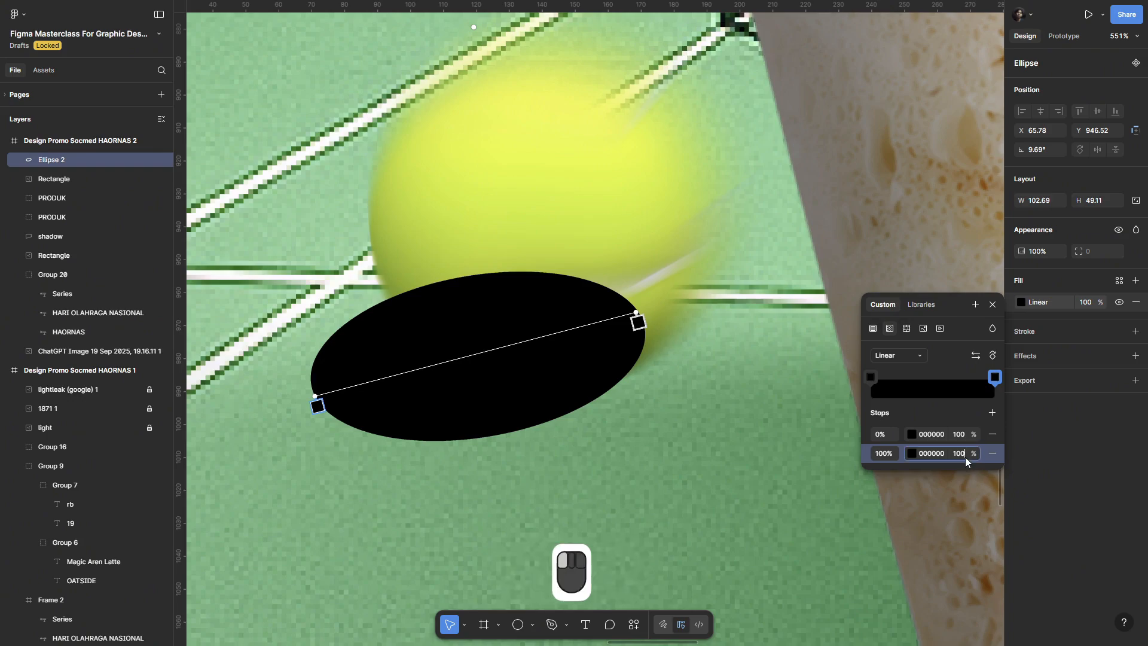
pyautogui.write('0')
pyautogui.press('Return')
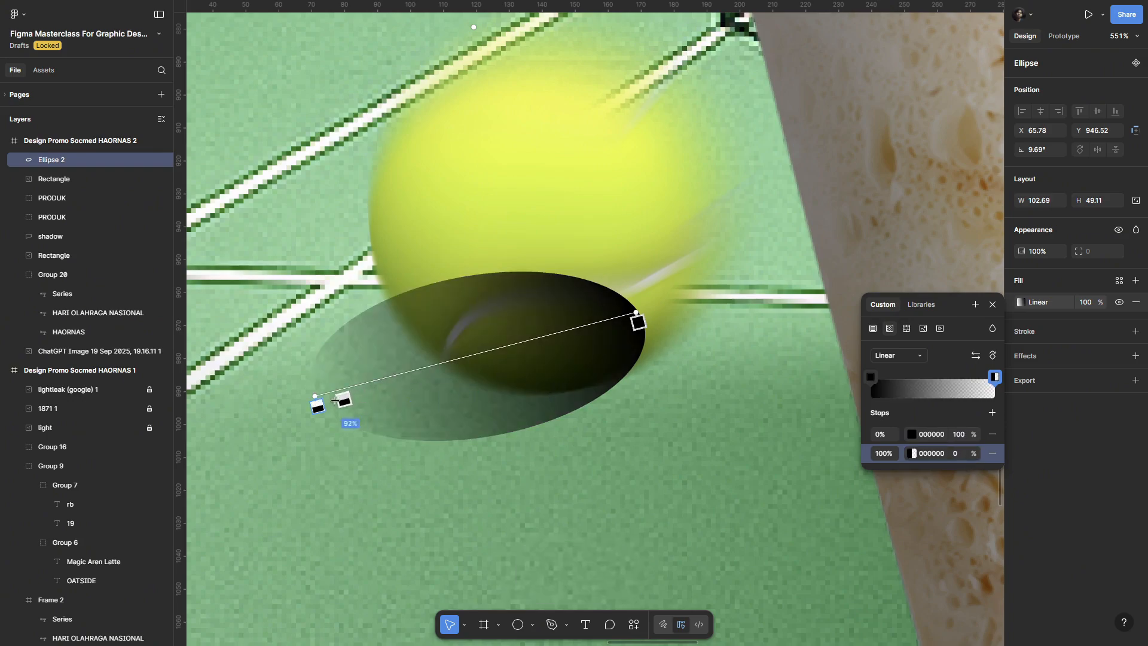
# Step: Set the ellipse's blend mode to Plus darker and its opacity to 50%
pyautogui.click(1135, 230)
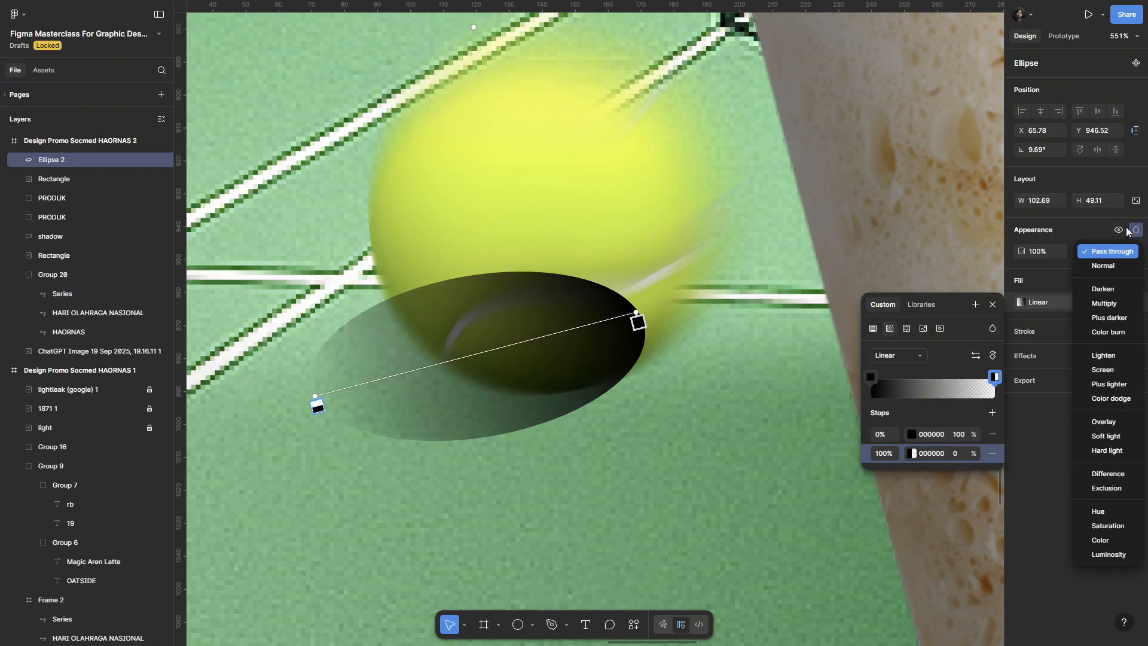
pyautogui.click(1099, 316)
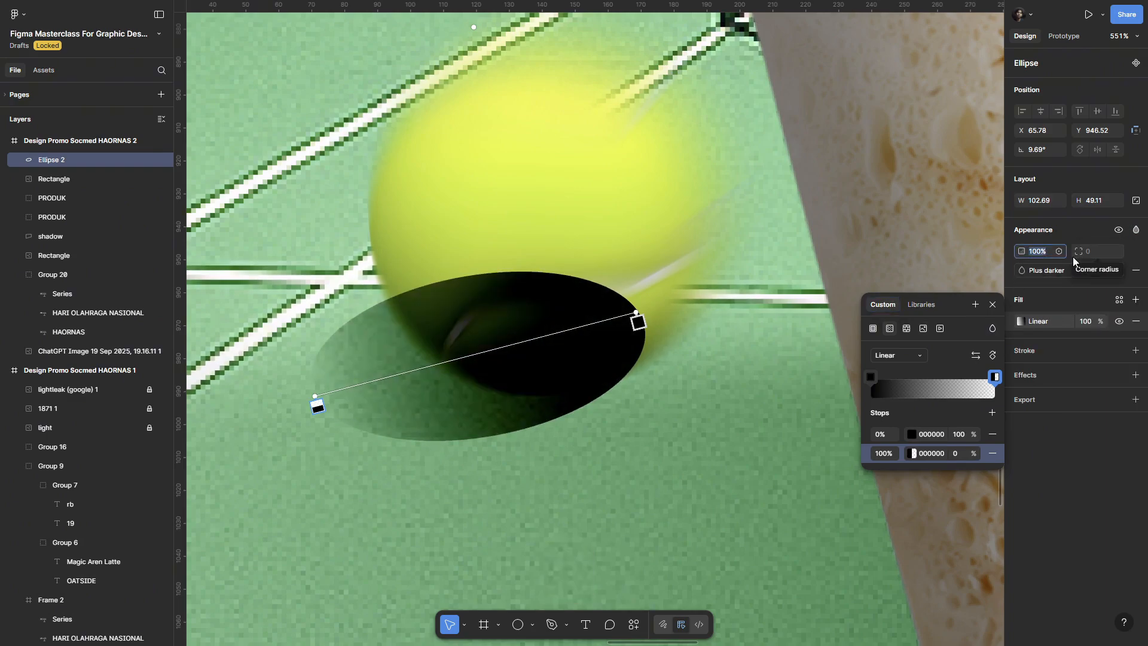
pyautogui.write('50')
pyautogui.press('Return')
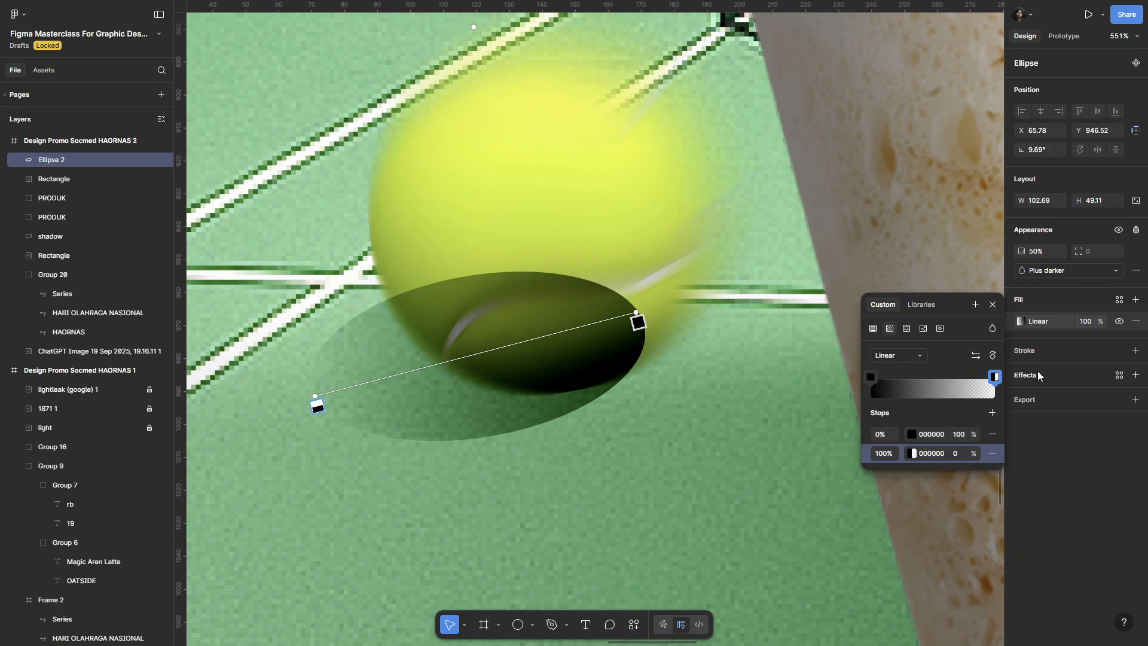
# Step: Add a uniform layer blur of 6.8 to the ellipse
pyautogui.click(1136, 375)
pyautogui.click(1065, 397)
pyautogui.click(1064, 410)
pyautogui.click(1021, 397)
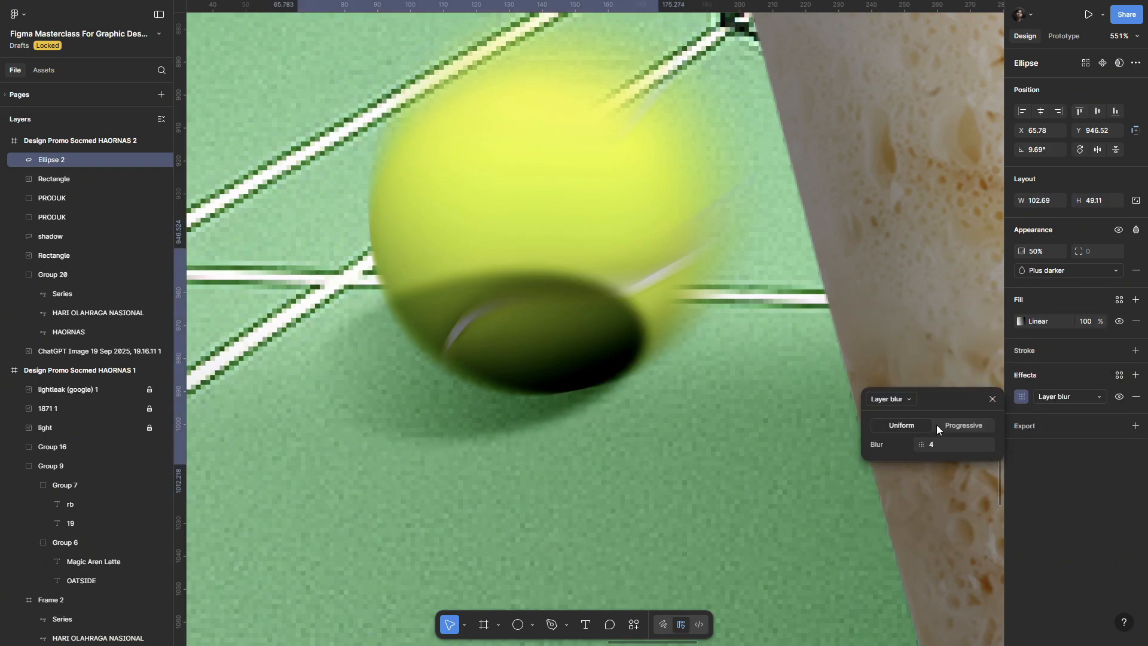
pyautogui.moveTo(920, 447); pyautogui.dragTo(955, 446)
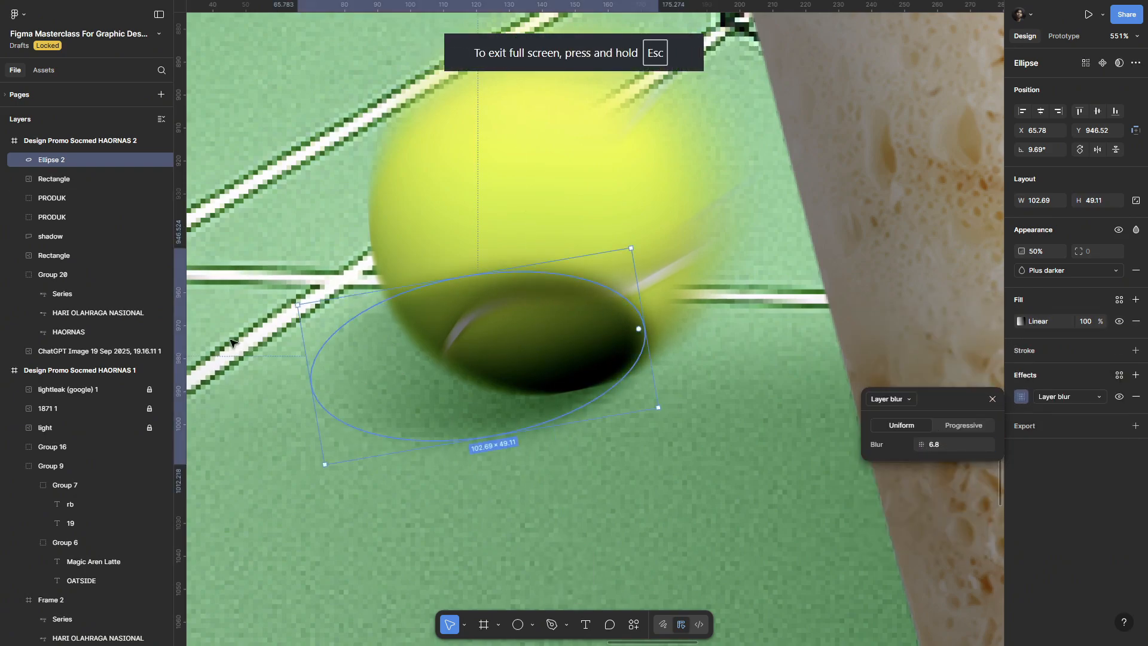
# Step: Move the ellipse's layer below the tennis ball's layer, then enlarge the ellipse and stretch its left end outward as a ground shadow
pyautogui.moveTo(46, 163); pyautogui.dragTo(53, 267)
pyautogui.moveTo(622, 267); pyautogui.dragTo(595, 235)
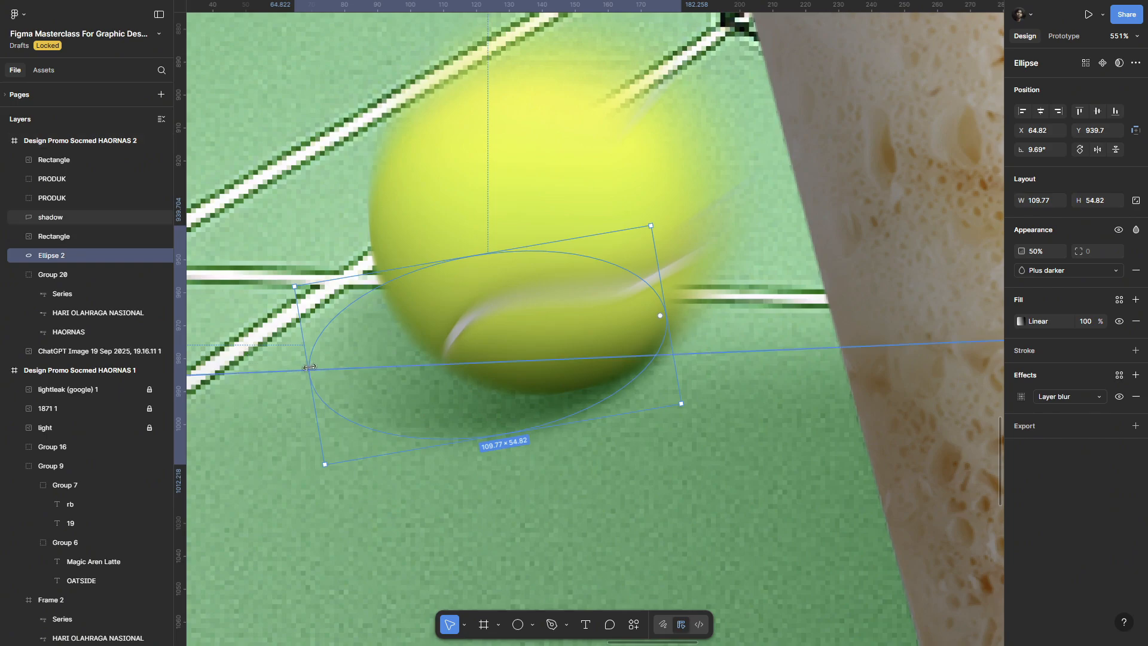
pyautogui.moveTo(308, 367); pyautogui.dragTo(244, 378)
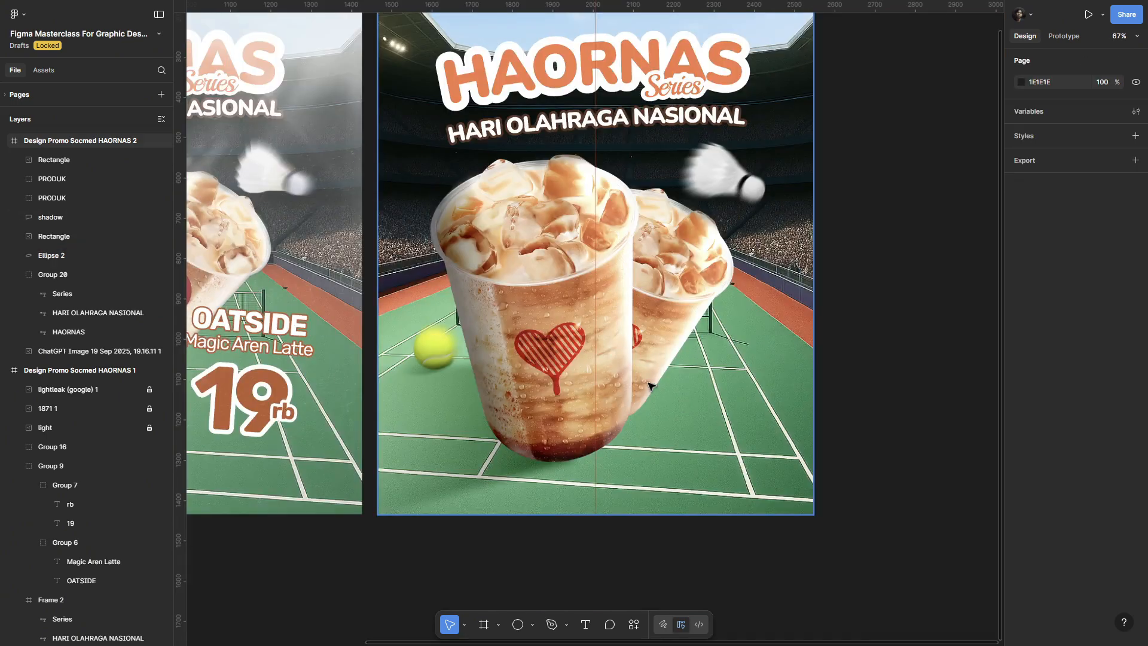
# Step: Import the cap kopken (google) badge image into the second frame at 163 × 165, overlapping the two cups at X 552, Y 735
pyautogui.hotkey('alt', 'Tab')
pyautogui.moveTo(259, 115); pyautogui.dragTo(634, 333)
pyautogui.hotkey('alt', 'Tab')
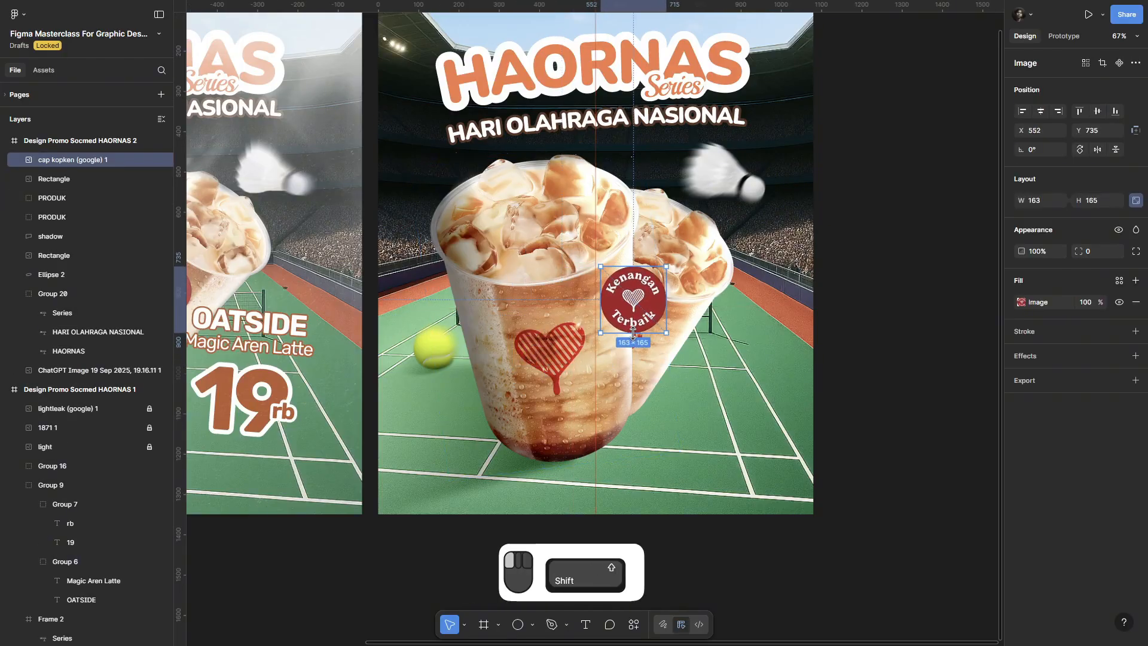
# Step: Add the text OATSIDE on the court beside the rear cup in the second frame
pyautogui.hscroll(-5, 852, 450)
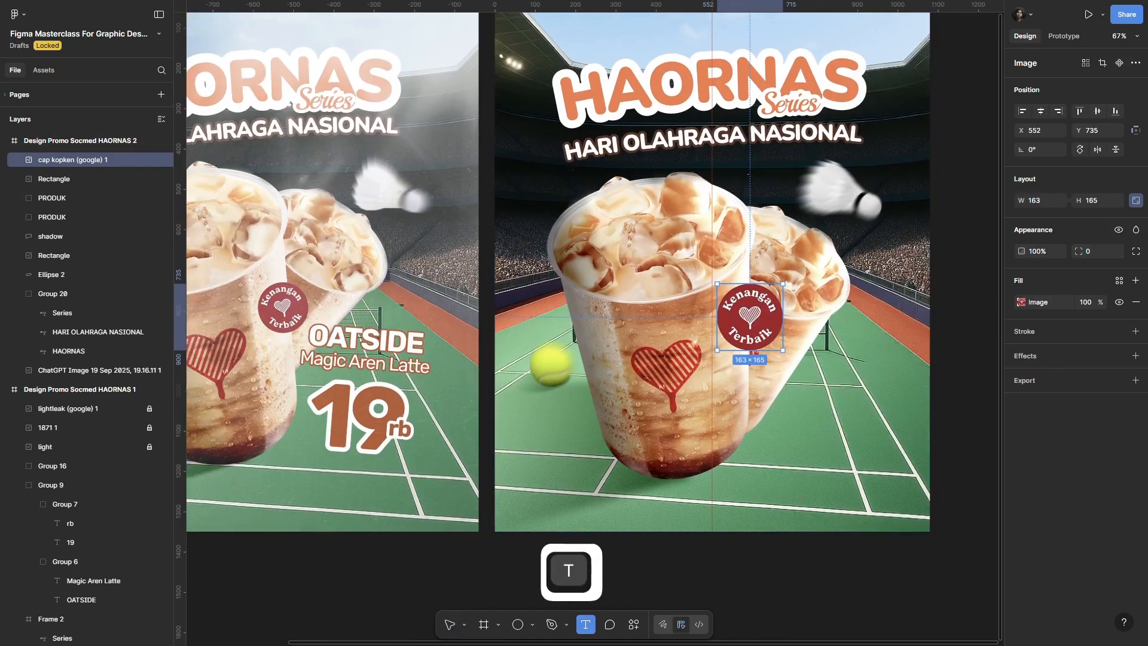
pyautogui.press('Escape')
pyautogui.press('Escape')
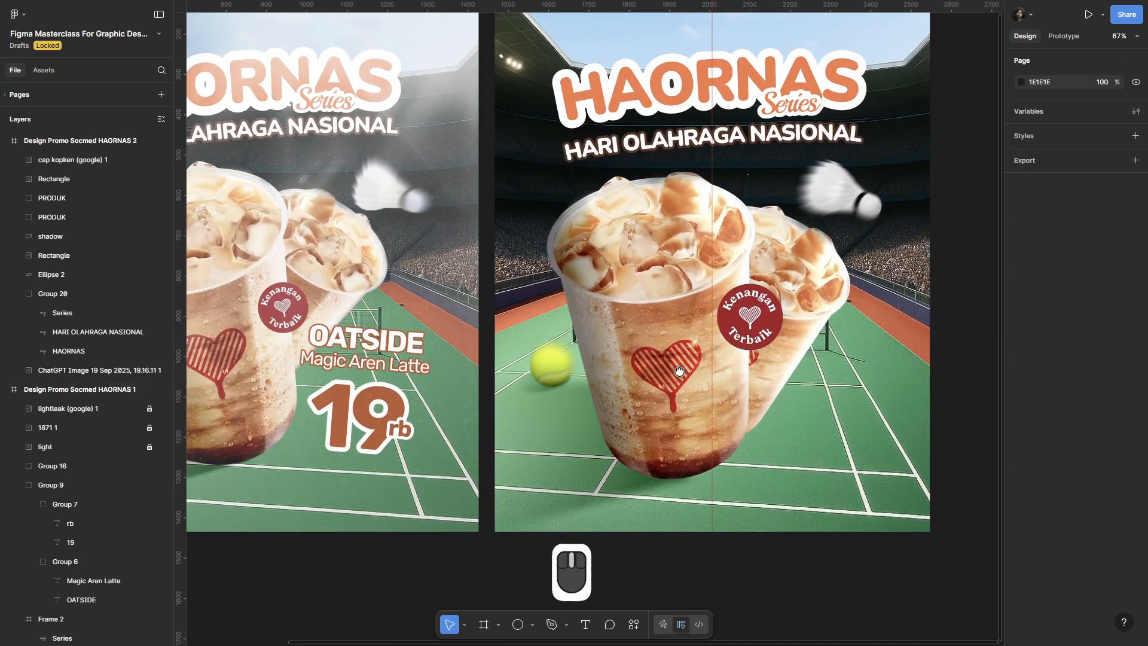
pyautogui.scroll(5, 777, 359)
pyautogui.press('t')
pyautogui.click(824, 419)
pyautogui.press('capslock')
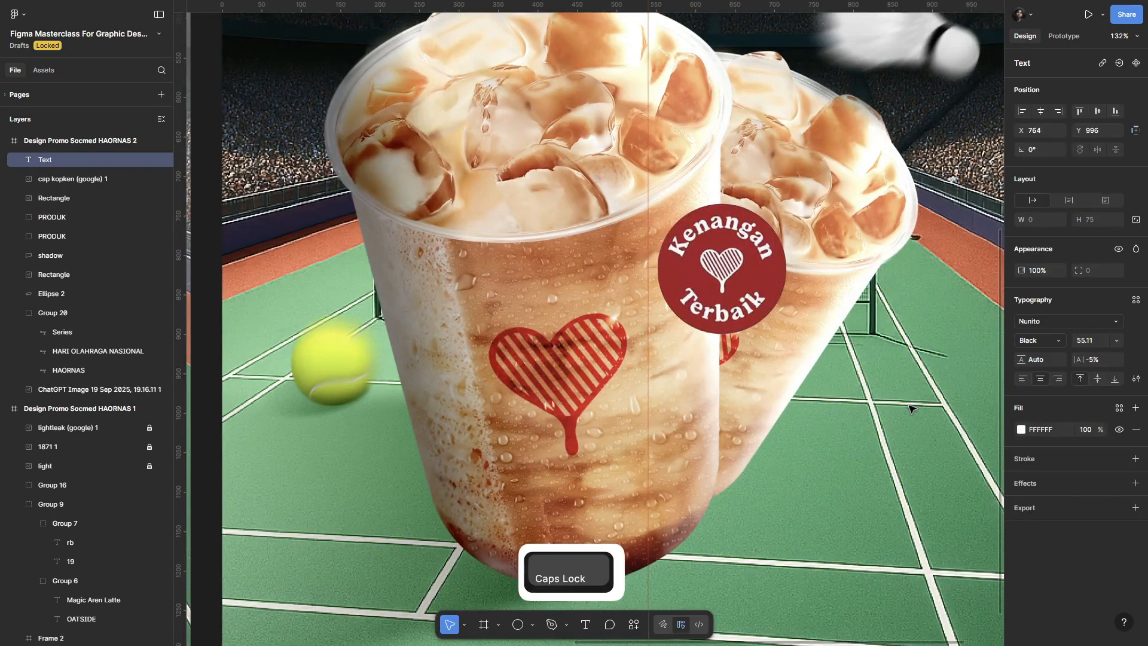
pyautogui.write('OATSIDE')
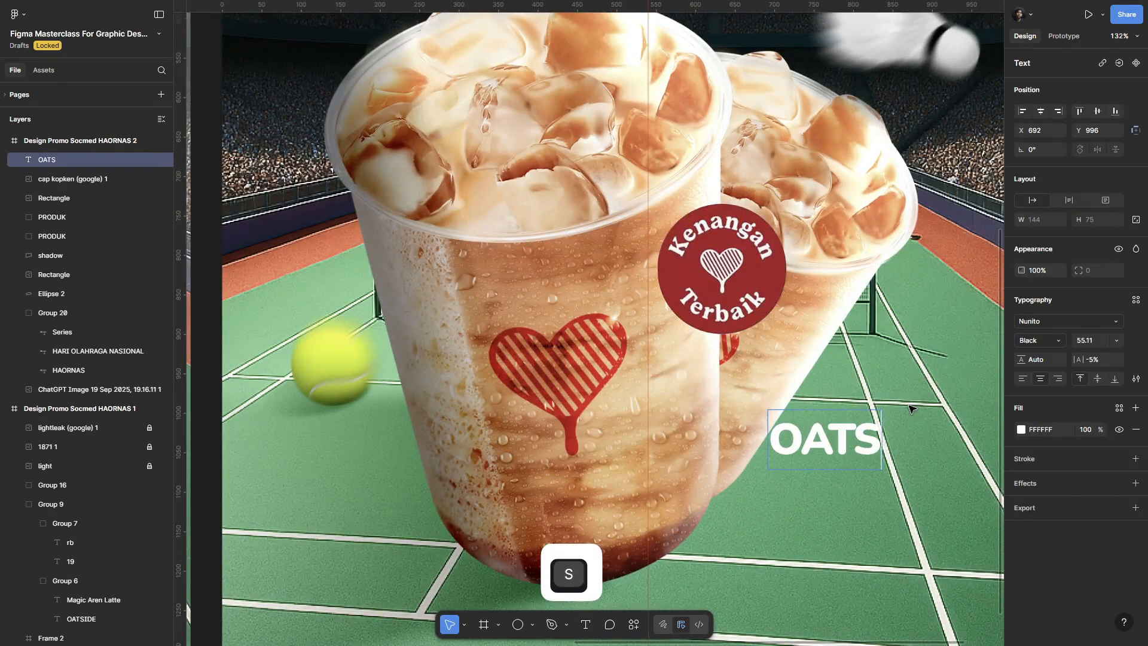
pyautogui.press('Escape')
# Step: Change the OATSIDE text's font to Rubik Bold and add an outside stroke
pyautogui.scroll(5, 872, 377)
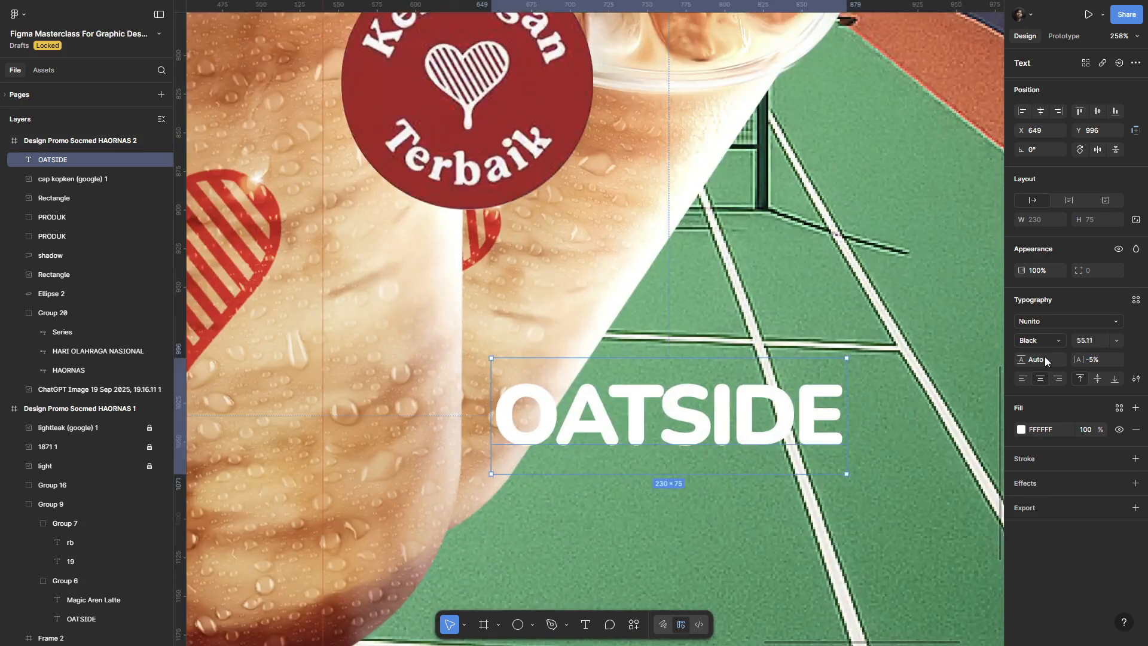
pyautogui.click(1030, 321)
pyautogui.write('RUBIK')
pyautogui.press('Return')
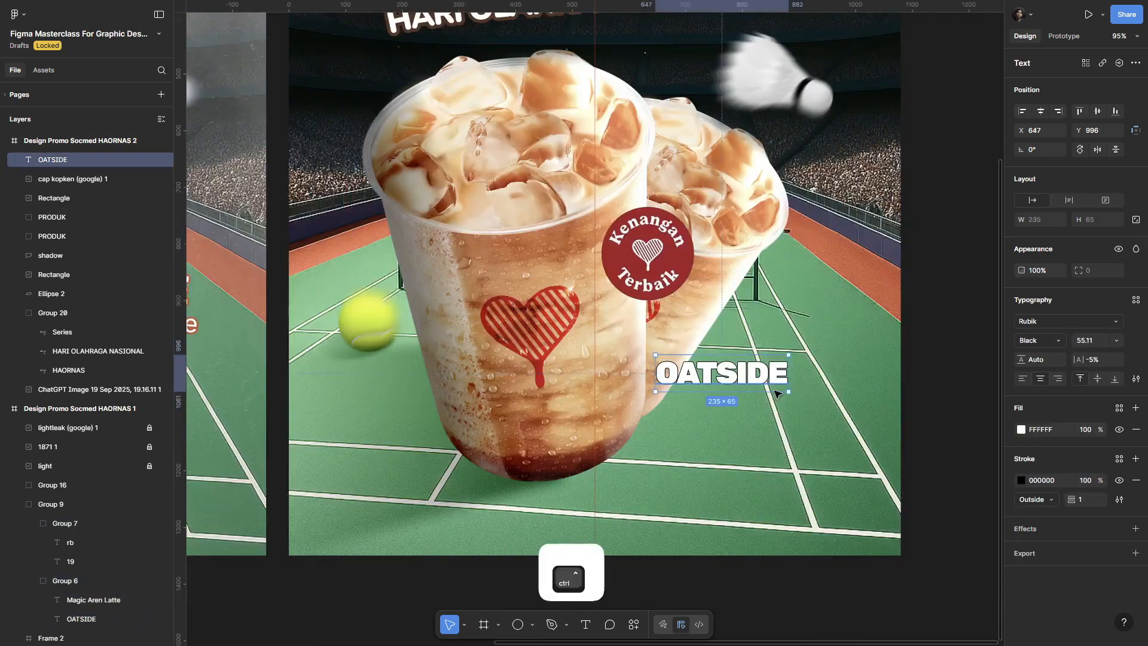
pyautogui.scroll(3, 649, 335)
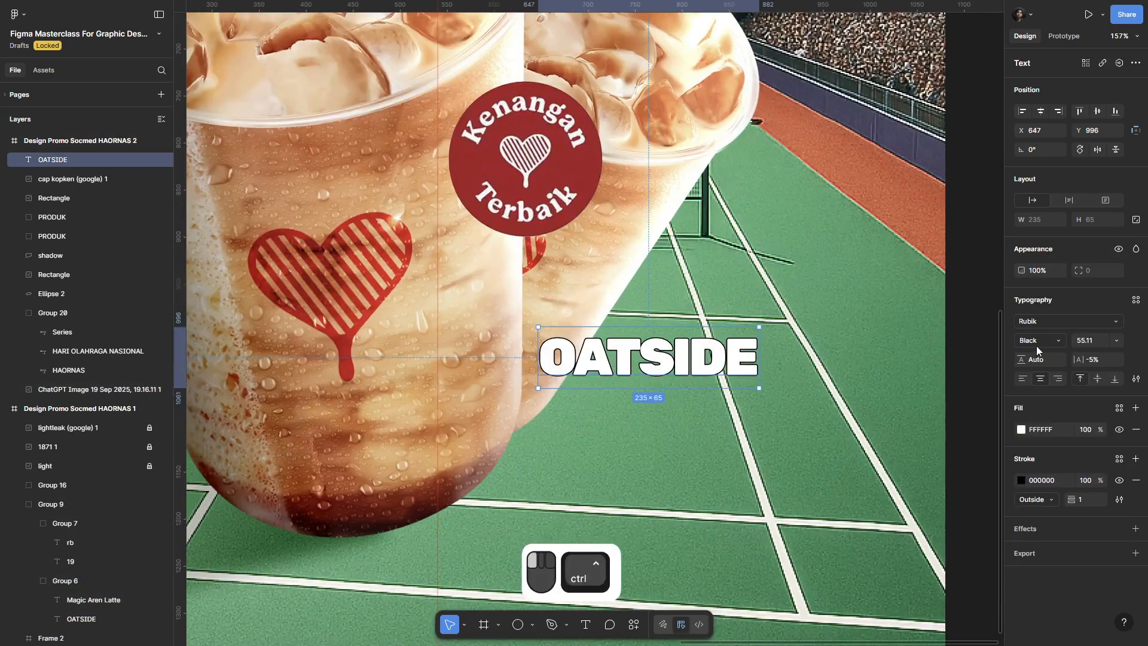
# Step: Color the OATSIDE stroke B84718, set its width to 2 and give it round joins
pyautogui.click(1021, 480)
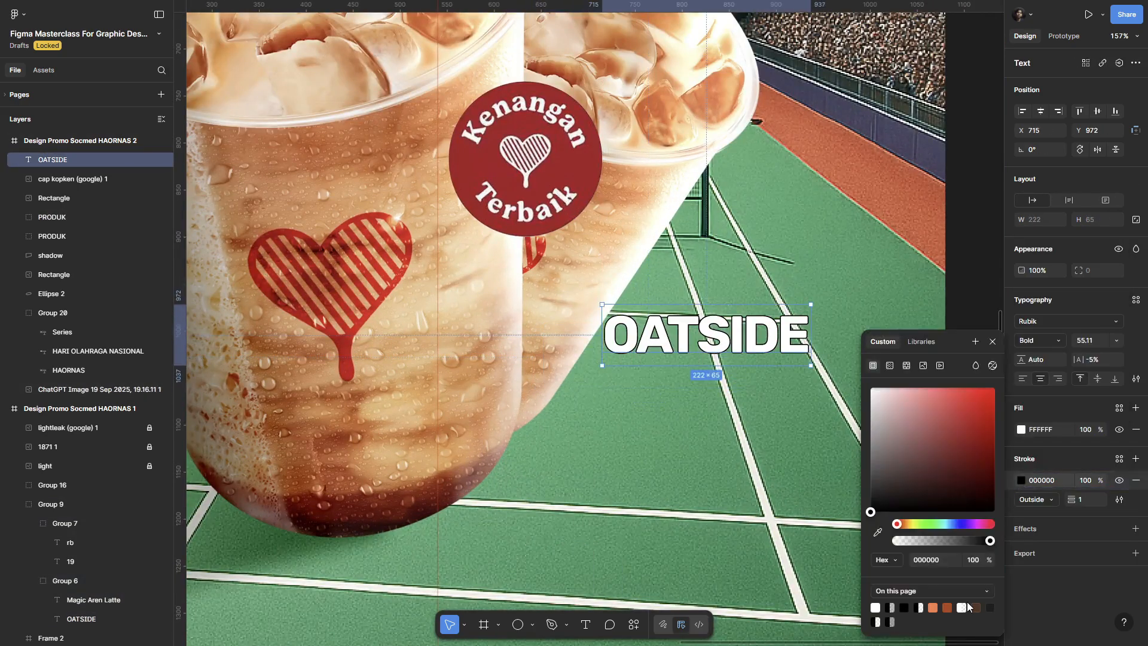
pyautogui.click(947, 608)
pyautogui.moveTo(1071, 499); pyautogui.dragTo(1078, 499)
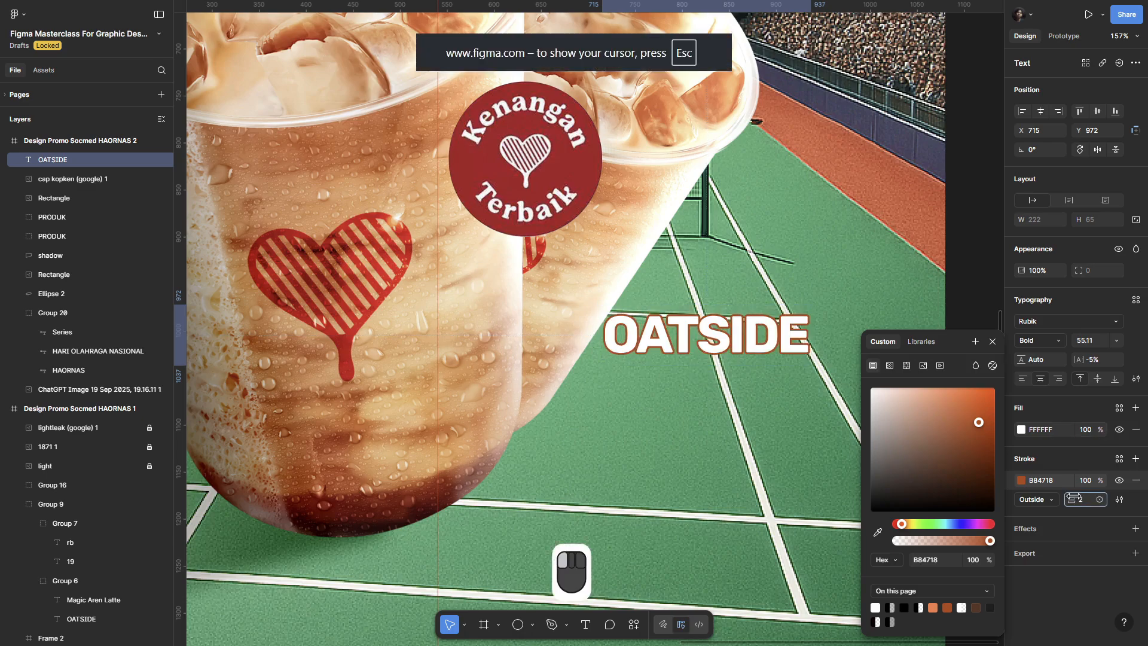
pyautogui.click(1120, 499)
pyautogui.click(982, 589)
# Step: Scale the OATSIDE text up to about 331 × 98 and place it at X 662, Y 900
pyautogui.moveTo(703, 327); pyautogui.dragTo(683, 319)
pyautogui.press('k')
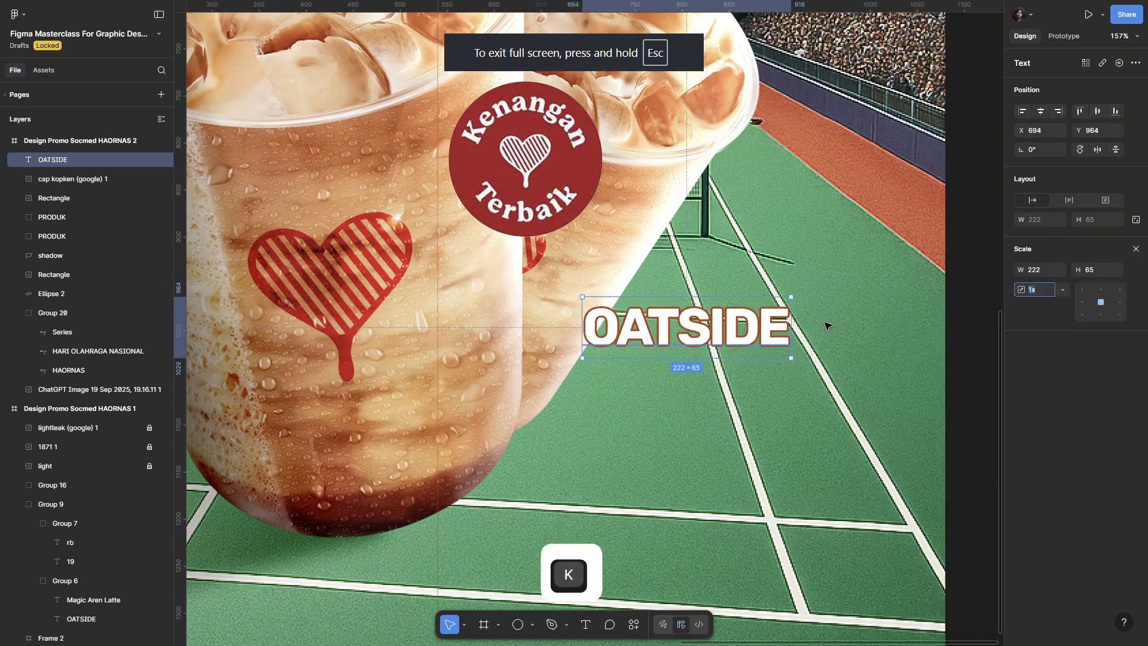
pyautogui.moveTo(791, 297); pyautogui.dragTo(842, 282)
pyautogui.moveTo(799, 330); pyautogui.dragTo(820, 292)
pyautogui.scroll(-5, 821, 296)
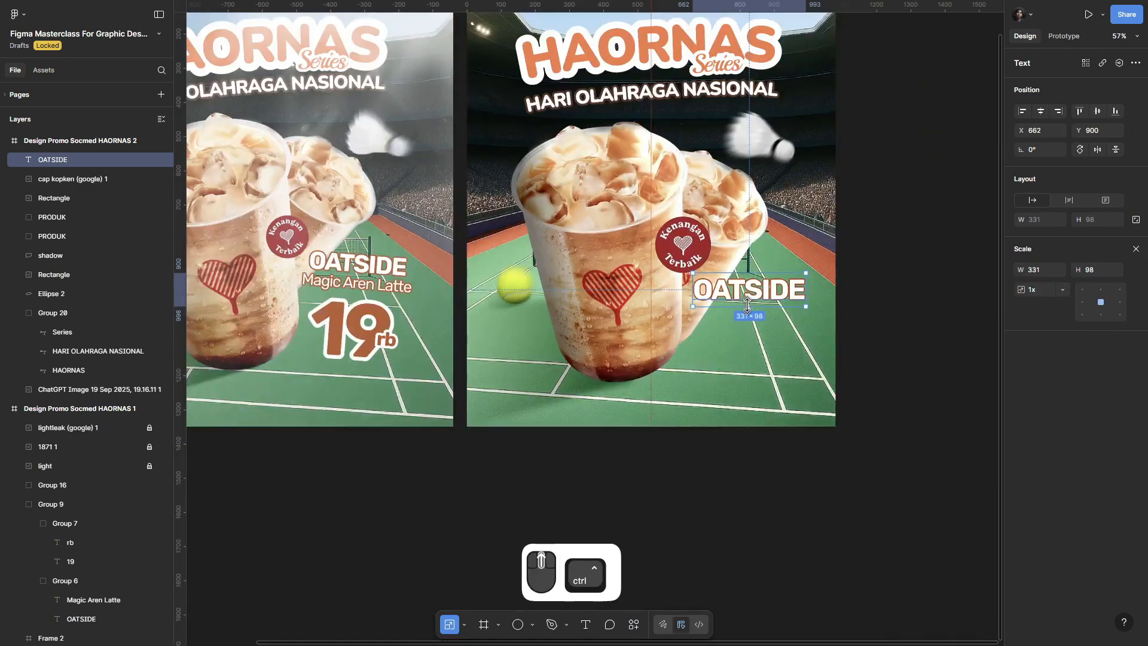
# Step: Duplicate the OATSIDE text directly below and change the copy's wording to Magic Aren Latte
pyautogui.scroll(8, 778, 250)
pyautogui.hotkey('ctrl', 'd')
pyautogui.moveTo(776, 250); pyautogui.dragTo(776, 373)
pyautogui.press('Return')
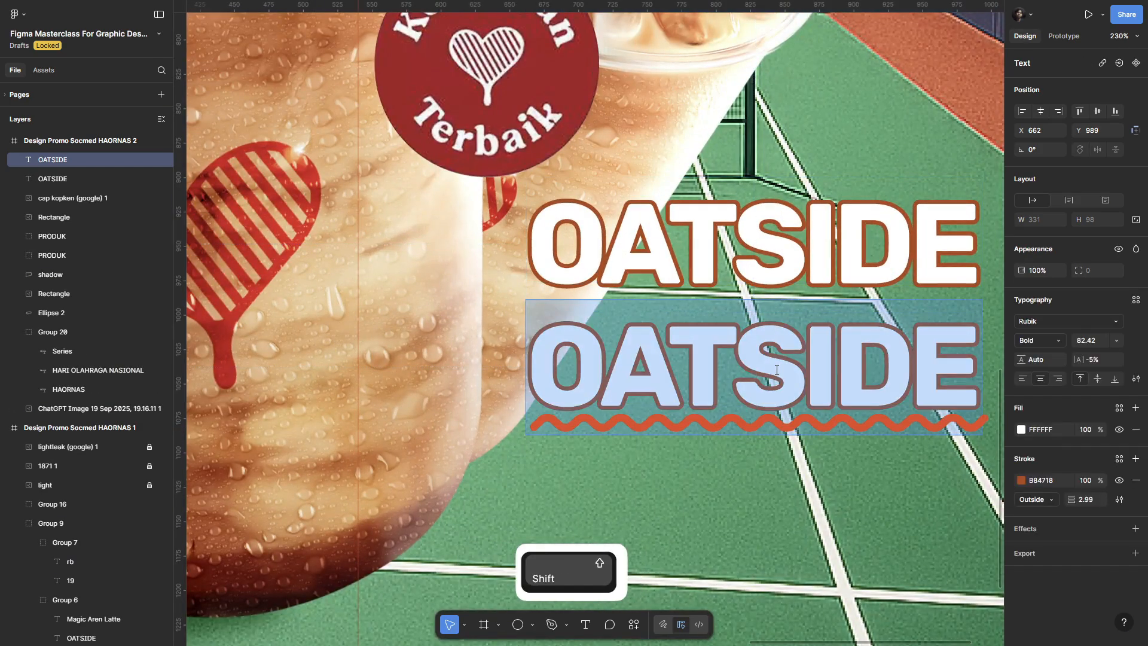
pyautogui.hscroll(5, 542, 389)
pyautogui.write('Magic')
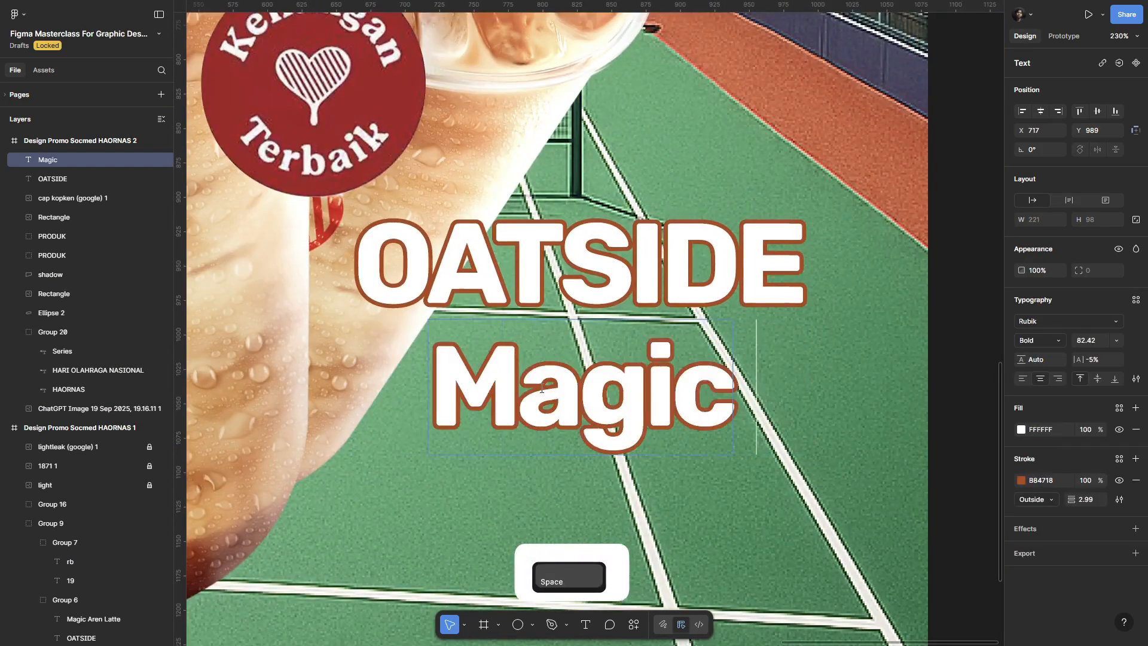
pyautogui.press('capslock')
pyautogui.write('Aren Latte')
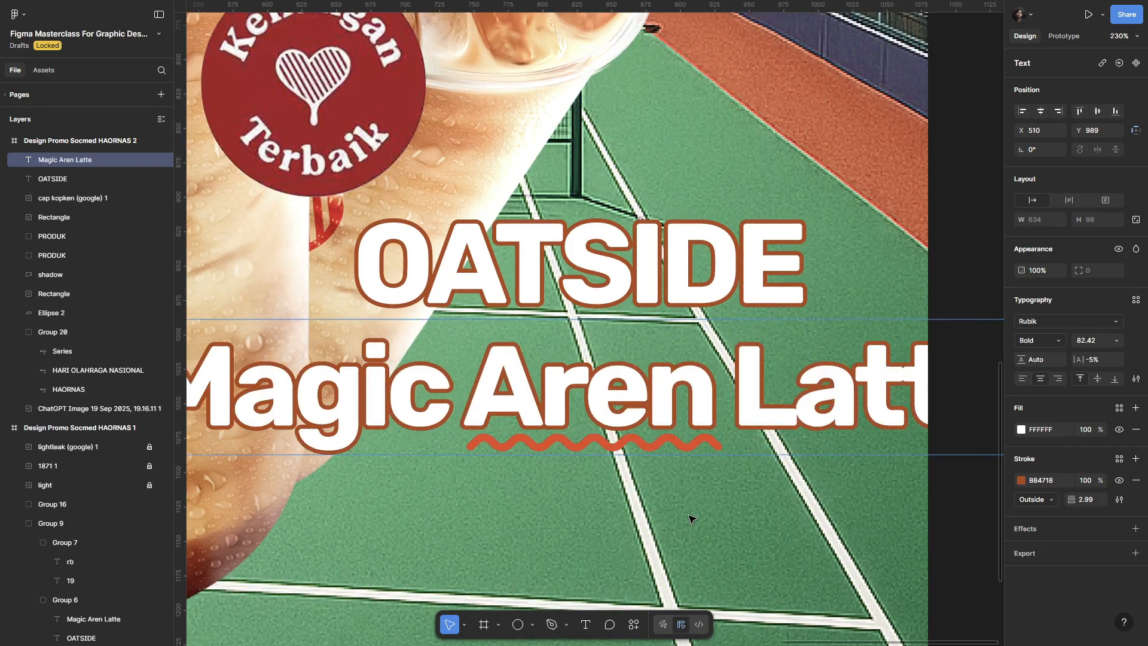
pyautogui.press('Escape')
# Step: Set the Magic Aren Latte text to Regular weight and scale it down to about 296 × 49 beneath OATSIDE
pyautogui.scroll(-3, 569, 466)
pyautogui.hotkey('ctrl', 'b')
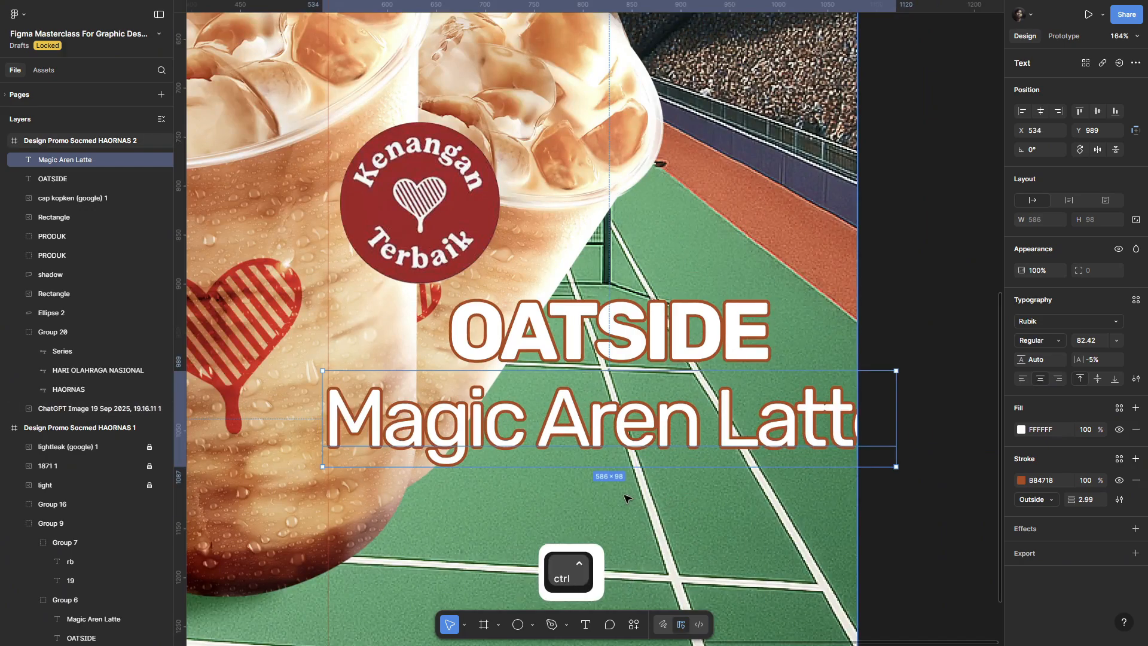
pyautogui.press('k')
pyautogui.moveTo(896, 417); pyautogui.dragTo(727, 389)
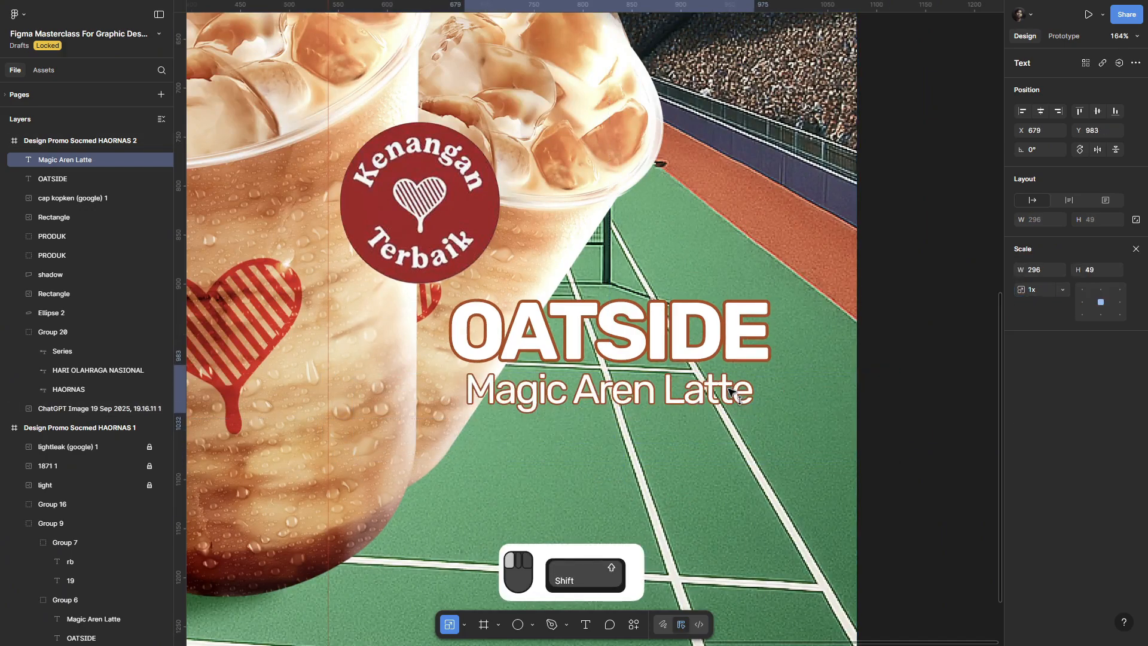
# Step: Enlarge the Magic Aren Latte text to a font size of about 50.91 and center it under OATSIDE
pyautogui.scroll(-5, 643, 389)
pyautogui.scroll(8, 640, 390)
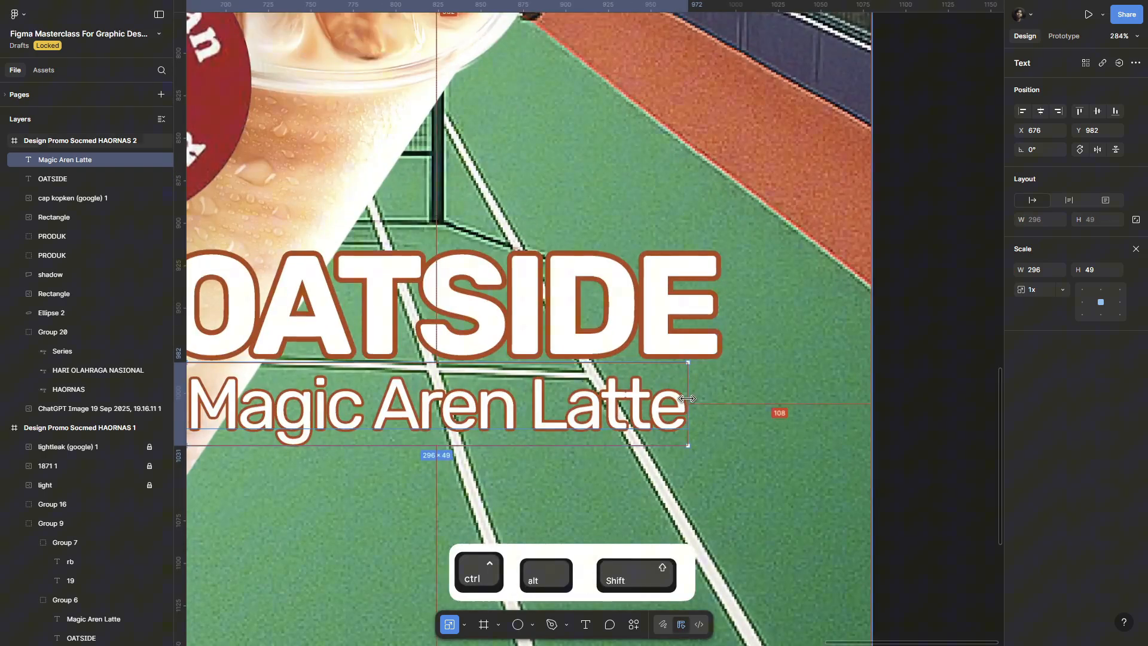
pyautogui.moveTo(736, 396); pyautogui.dragTo(732, 392)
pyautogui.moveTo(562, 397); pyautogui.dragTo(692, 362)
# Step: Duplicate the Magic Aren Latte text below itself and change the copy's wording to 19
pyautogui.moveTo(692, 361); pyautogui.dragTo(673, 474)
pyautogui.hotkey('ctrl', 'd')
pyautogui.doubleClick(673, 474)
pyautogui.write('19')
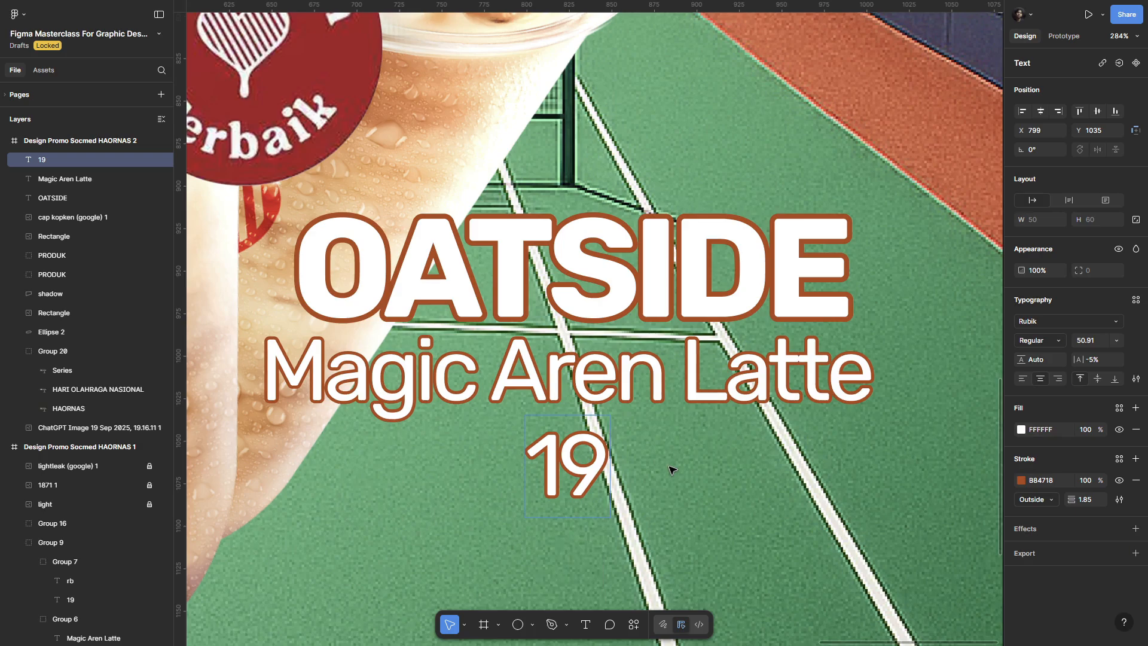
pyautogui.press('Escape')
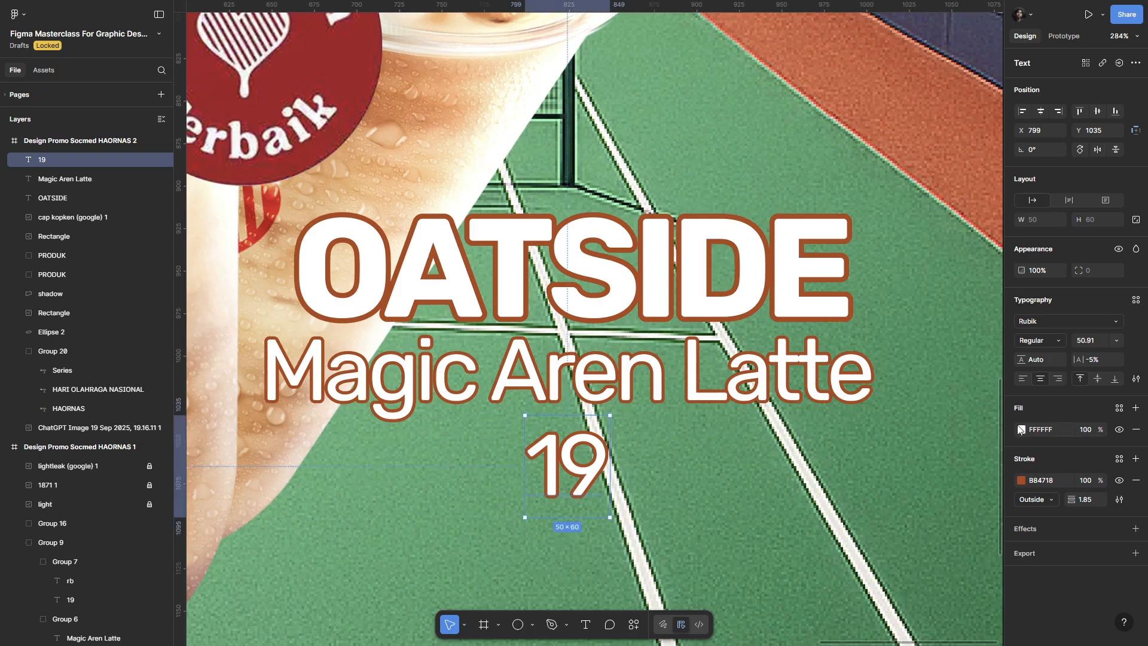
# Step: Set the 19 text's weight to Bold and move it down to Y 1054
pyautogui.click(1038, 340)
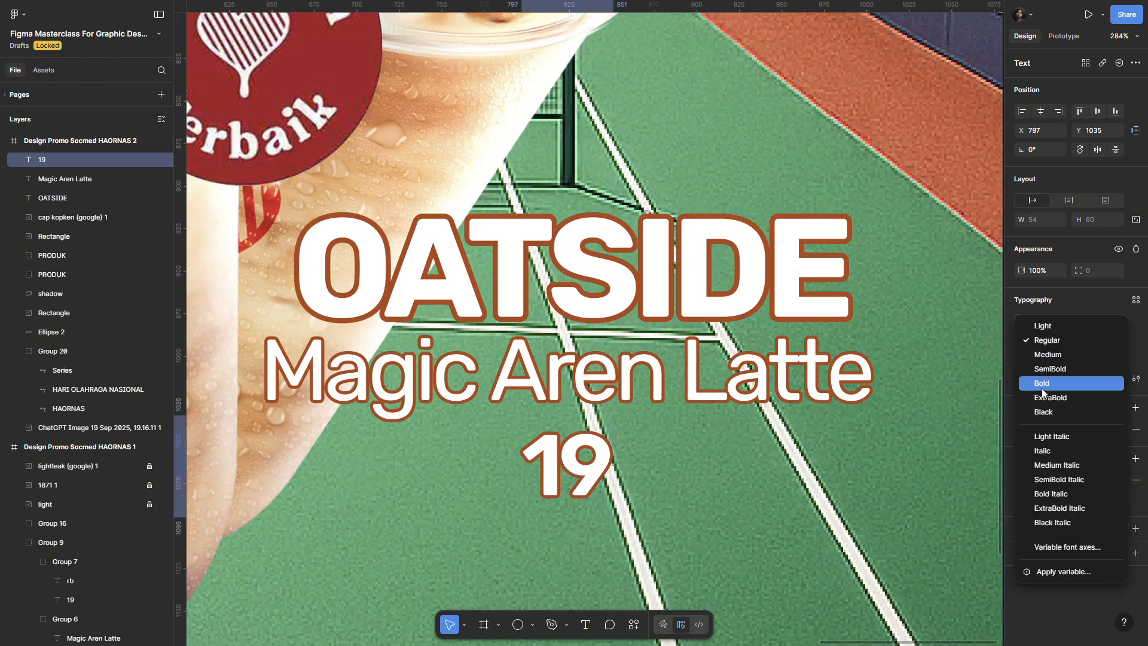
pyautogui.click(1044, 413)
pyautogui.click(1040, 340)
pyautogui.click(1039, 315)
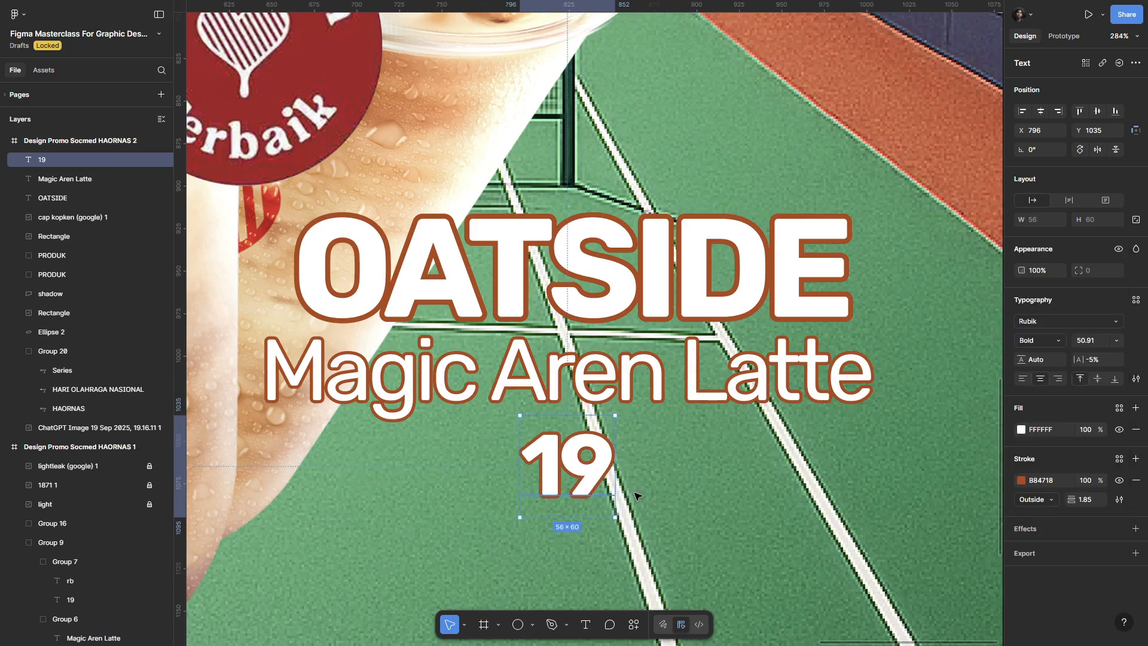
pyautogui.moveTo(599, 473); pyautogui.dragTo(599, 506)
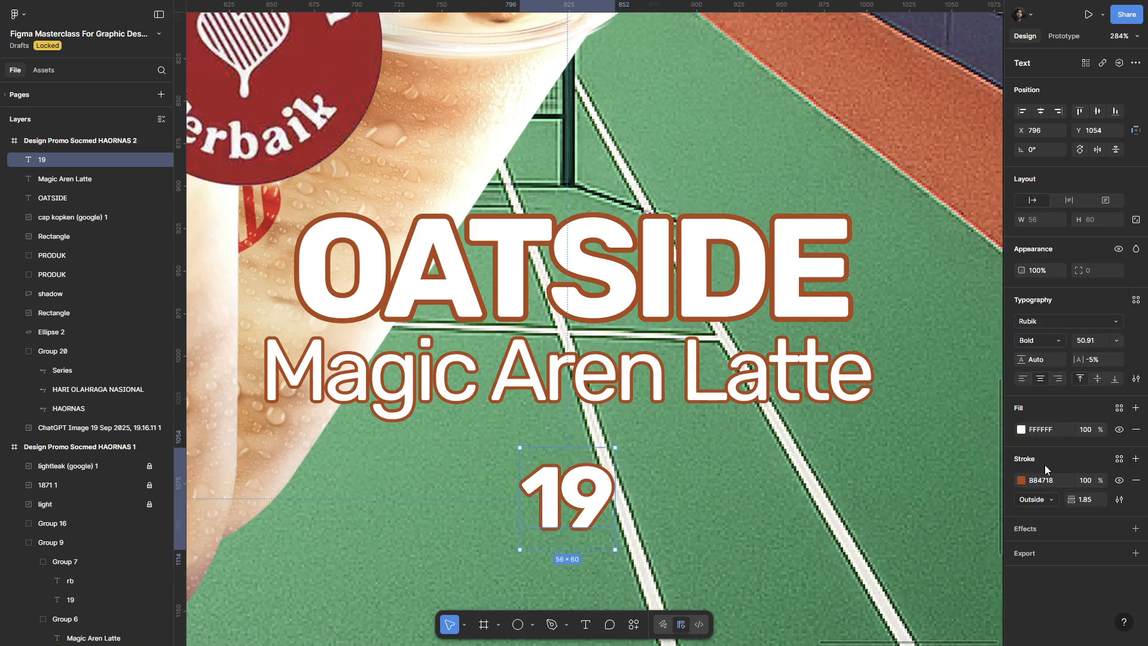
# Step: Recolor the 19 text with a B84718 fill and a white FFFFFF outside stroke of weight 2
pyautogui.click(1057, 474)
pyautogui.hotkey('ctrl', 'c')
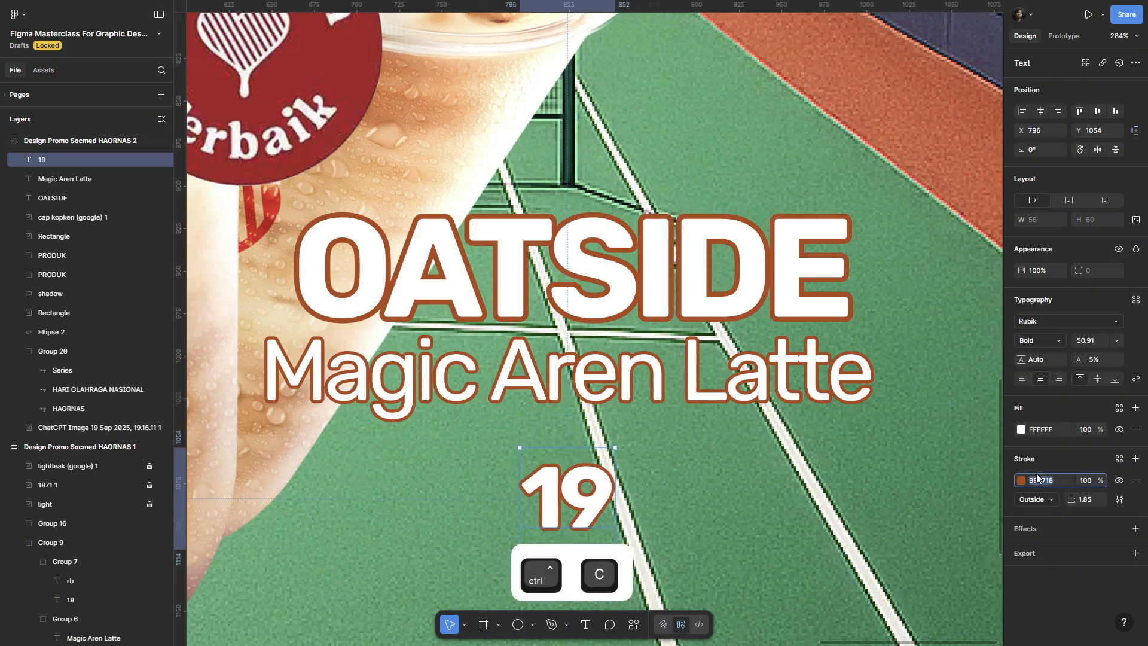
pyautogui.click(1041, 429)
pyautogui.hotkey('ctrl', 'v')
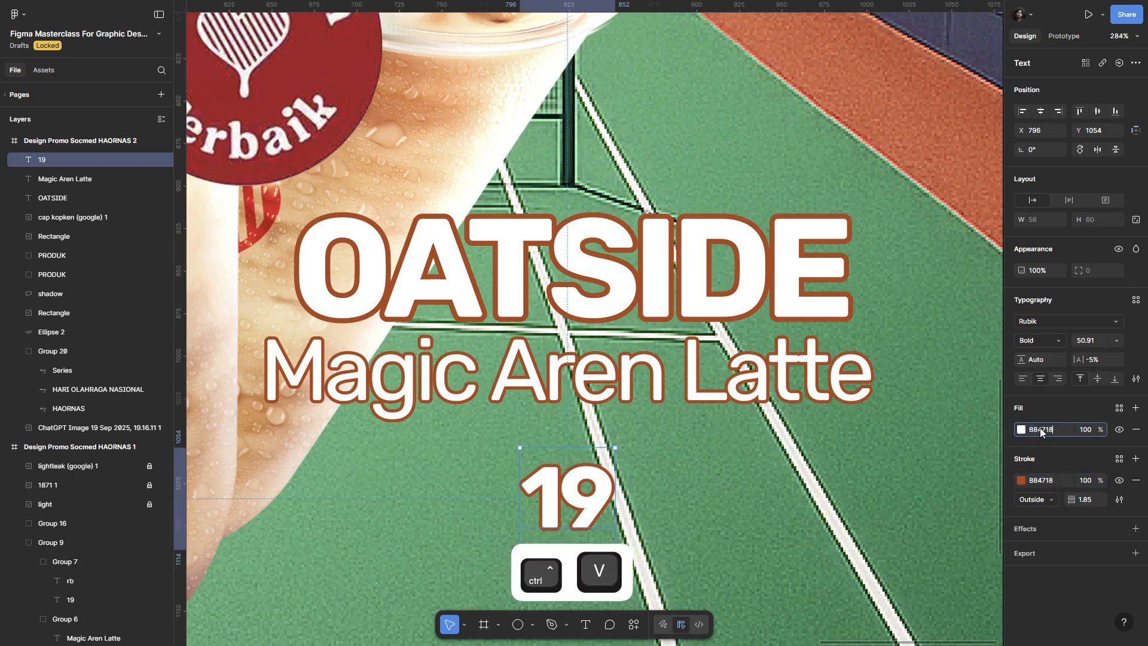
pyautogui.click(1022, 480)
pyautogui.moveTo(934, 472); pyautogui.dragTo(871, 388)
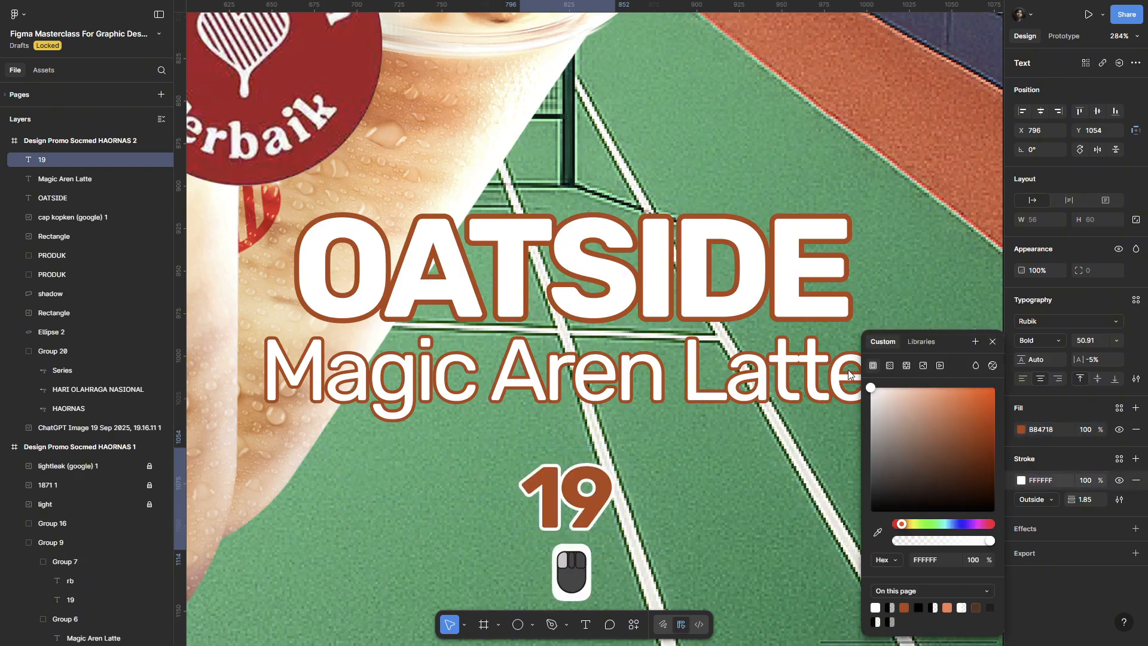
pyautogui.moveTo(1072, 499); pyautogui.dragTo(1069, 492)
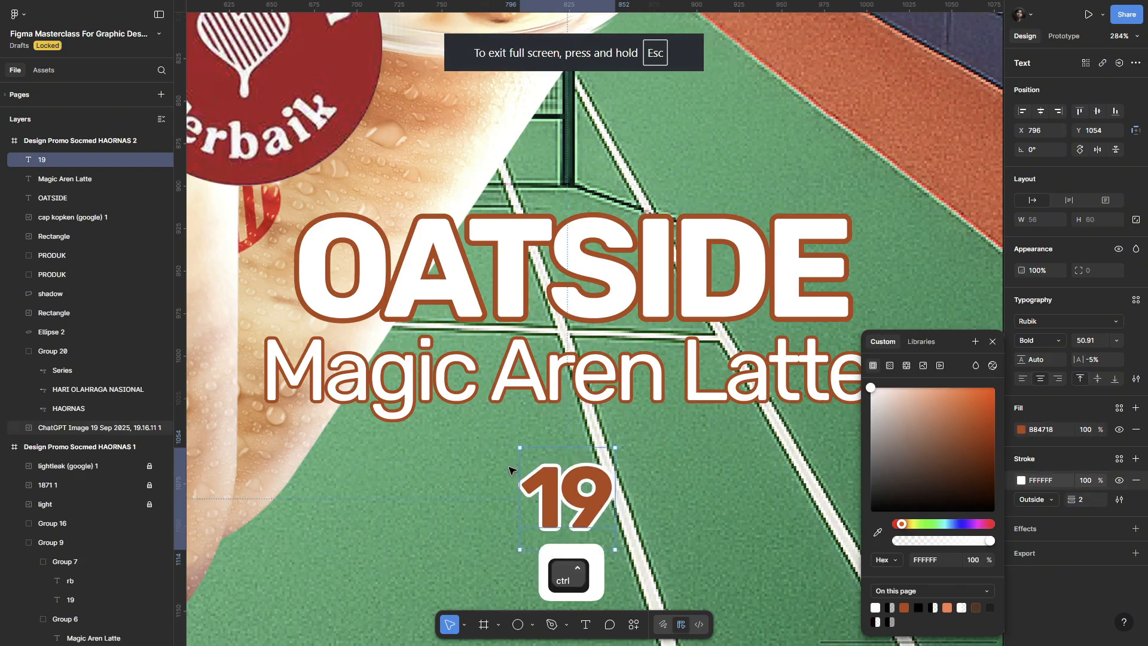
pyautogui.keyDown('ctrl'); pyautogui.scroll(-10, 509, 471); pyautogui.keyUp('ctrl')
pyautogui.keyDown('ctrl'); pyautogui.scroll(5, 538, 454); pyautogui.keyUp('ctrl')
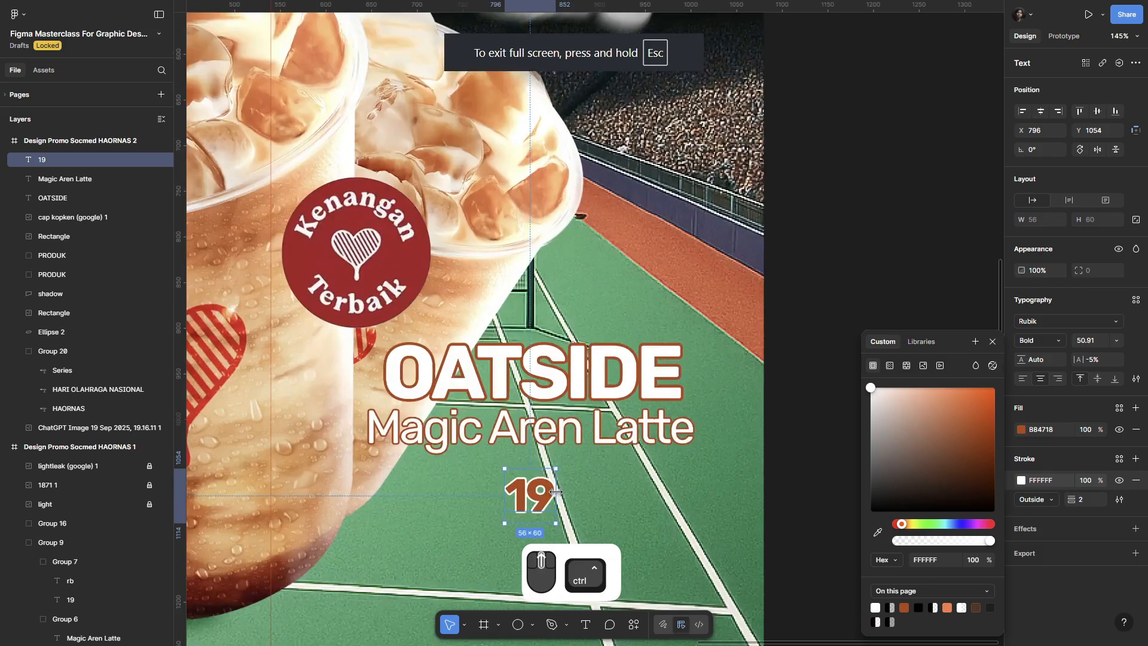
pyautogui.keyDown('ctrl'); pyautogui.scroll(5, 556, 492); pyautogui.keyUp('ctrl')
pyautogui.keyDown('ctrl'); pyautogui.scroll(2, 560, 400); pyautogui.keyUp('ctrl')
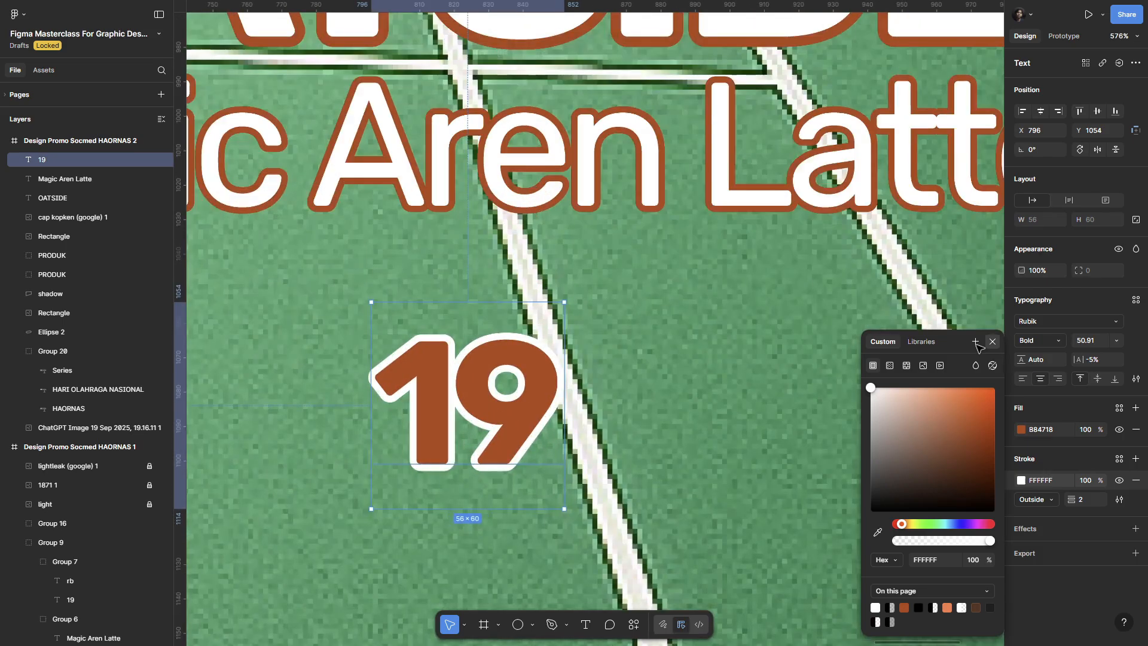
pyautogui.click(993, 341)
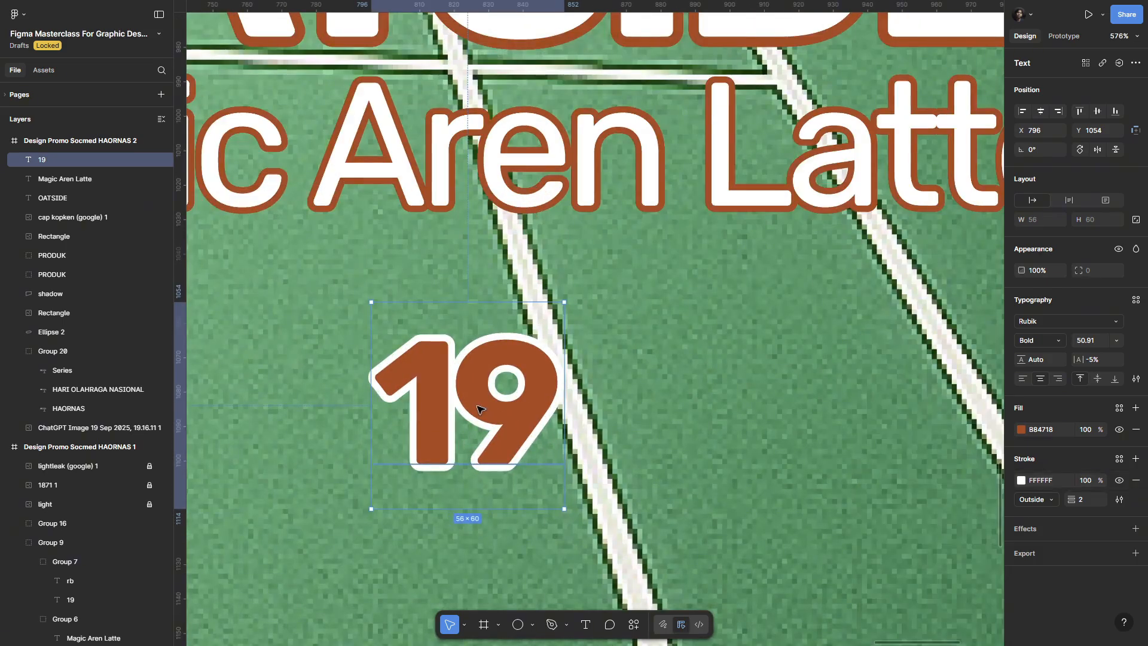
# Step: Duplicate the 19 text directly to its right and change the copy's wording to rb
pyautogui.hotkey('ctrl', 'shift', 'd')
pyautogui.moveTo(627, 412); pyautogui.dragTo(677, 413)
pyautogui.doubleClick(677, 412)
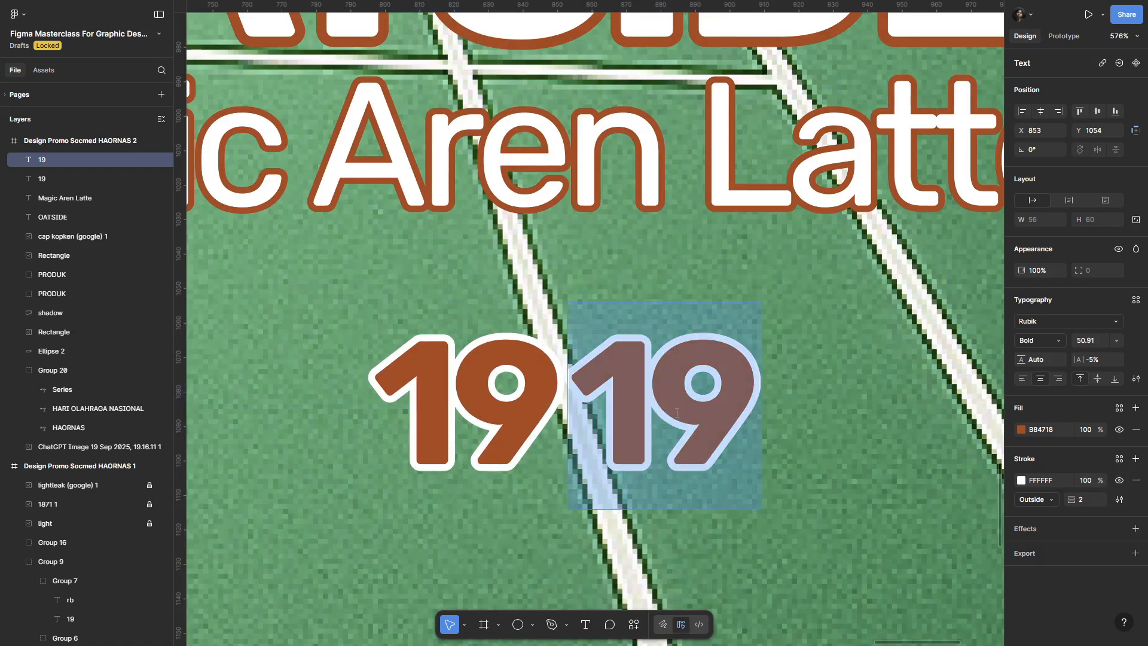
pyautogui.write('rb')
pyautogui.click(813, 394)
# Step: Scale the rb text down to about 24 × 27 and place it over the lower right of the 9
pyautogui.press('k')
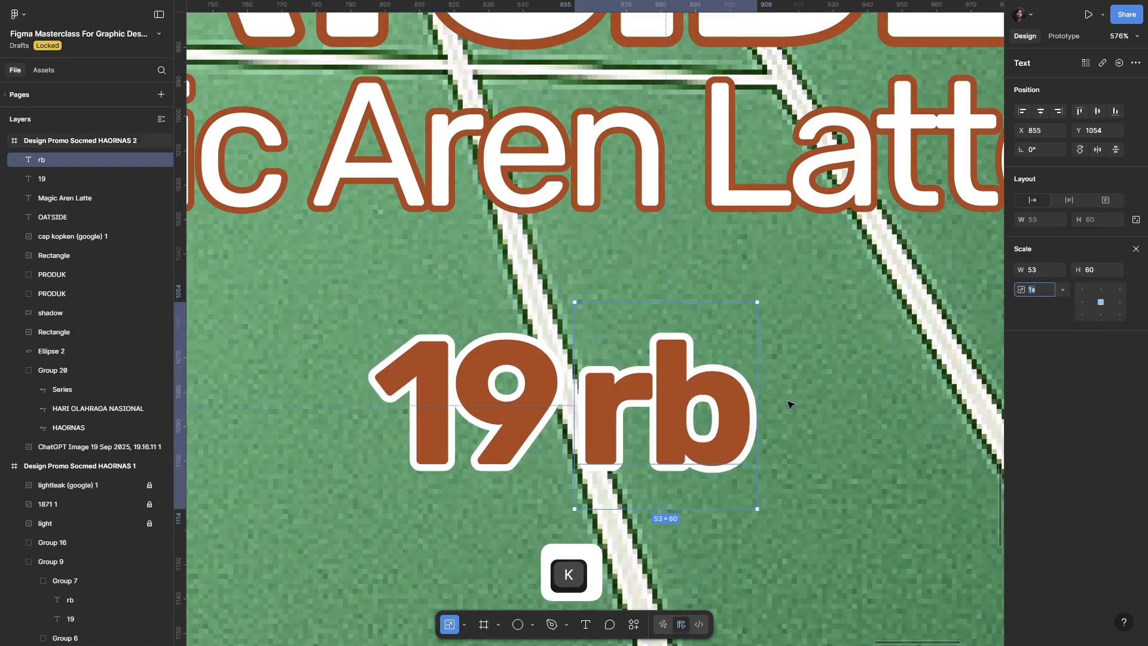
pyautogui.moveTo(755, 397); pyautogui.dragTo(572, 436)
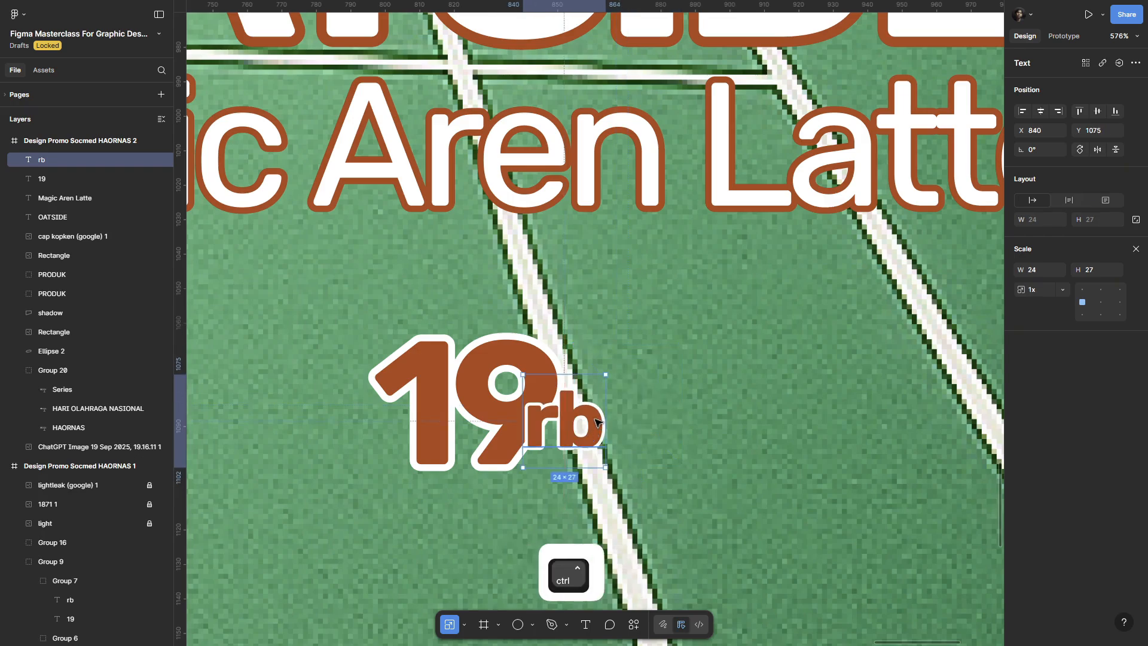
# Step: Group the 19 and rb texts and scale the price group up to about 238 × 211
pyautogui.keyDown('ctrl'); pyautogui.scroll(-5, 597, 423); pyautogui.keyUp('ctrl')
pyautogui.keyDown('shift'); pyautogui.click(515, 413); pyautogui.keyUp('shift')
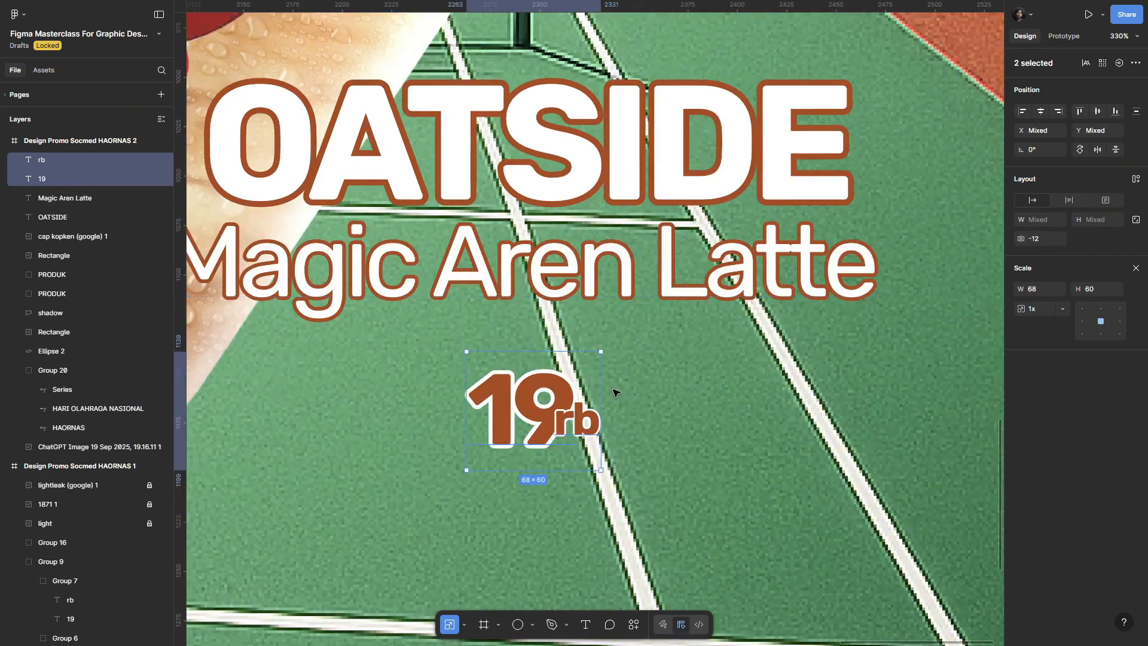
pyautogui.hotkey('ctrl', 'g')
pyautogui.moveTo(601, 410); pyautogui.dragTo(743, 379)
pyautogui.keyDown('ctrl'); pyautogui.scroll(-2, 667, 343); pyautogui.keyUp('ctrl')
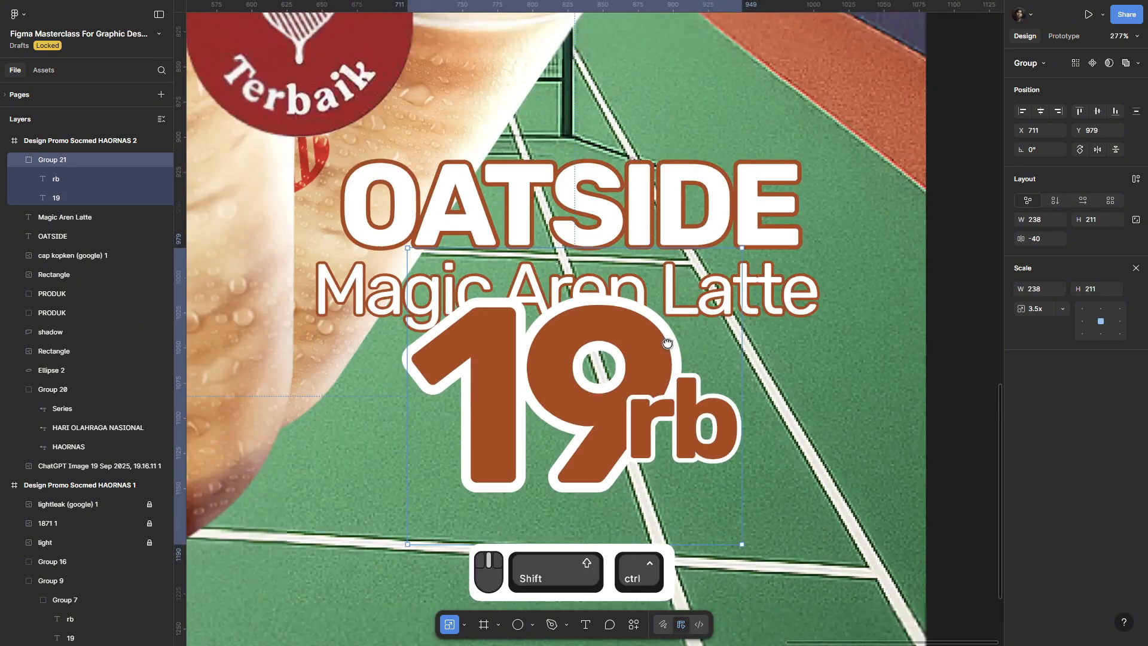
# Step: Move the price group below Magic Aren Latte and enlarge it to about 349 × 311 at Y 1009
pyautogui.moveTo(667, 343); pyautogui.dragTo(695, 249)
pyautogui.moveTo(688, 269); pyautogui.dragTo(655, 342)
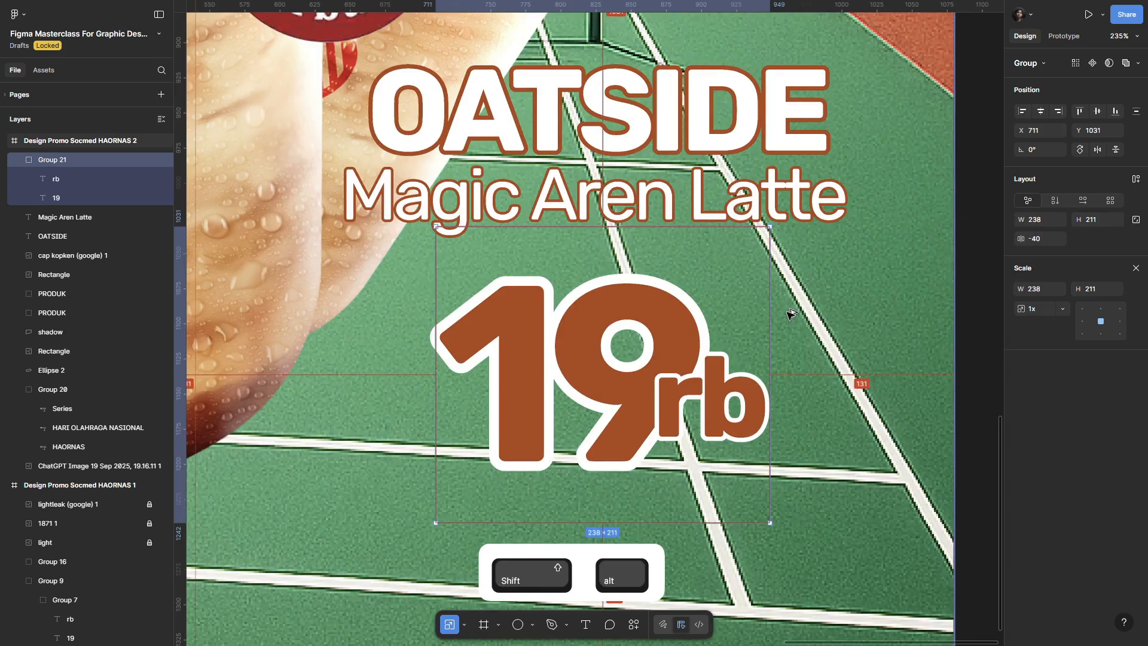
pyautogui.moveTo(771, 317); pyautogui.dragTo(849, 318)
pyautogui.moveTo(683, 295); pyautogui.dragTo(683, 331)
# Step: Scale the Kenangan Terbaik badge down slightly and keep it placed between the two cups
pyautogui.scroll(-5, 684, 331)
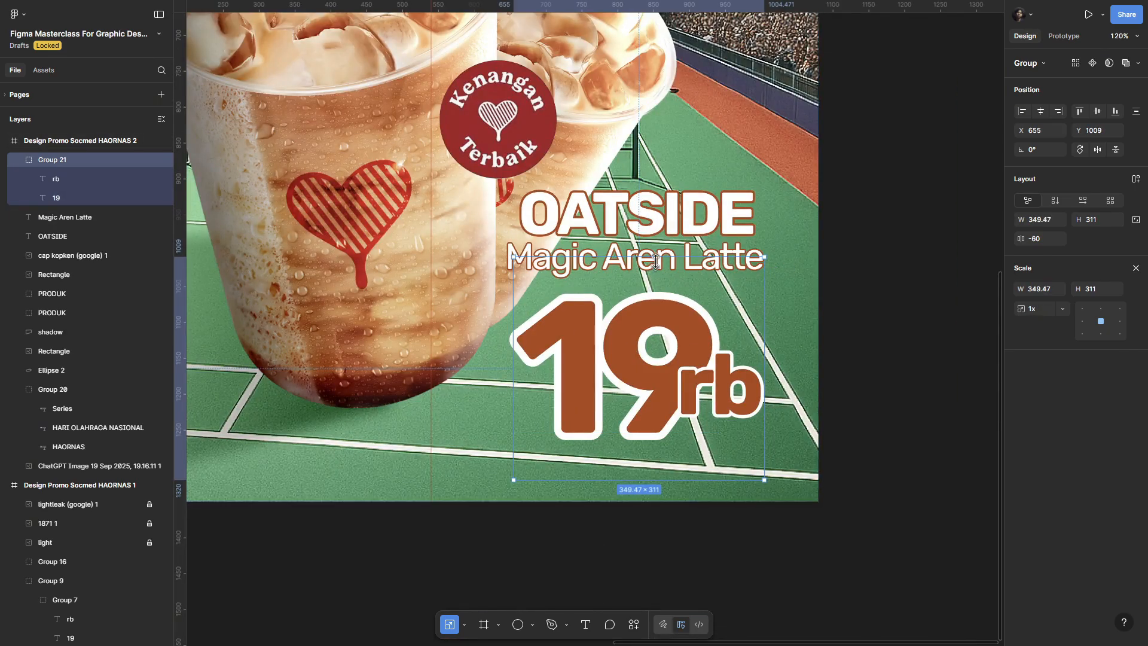
pyautogui.scroll(-5, 656, 261)
pyautogui.moveTo(458, 326); pyautogui.dragTo(545, 445)
pyautogui.scroll(4, 604, 347)
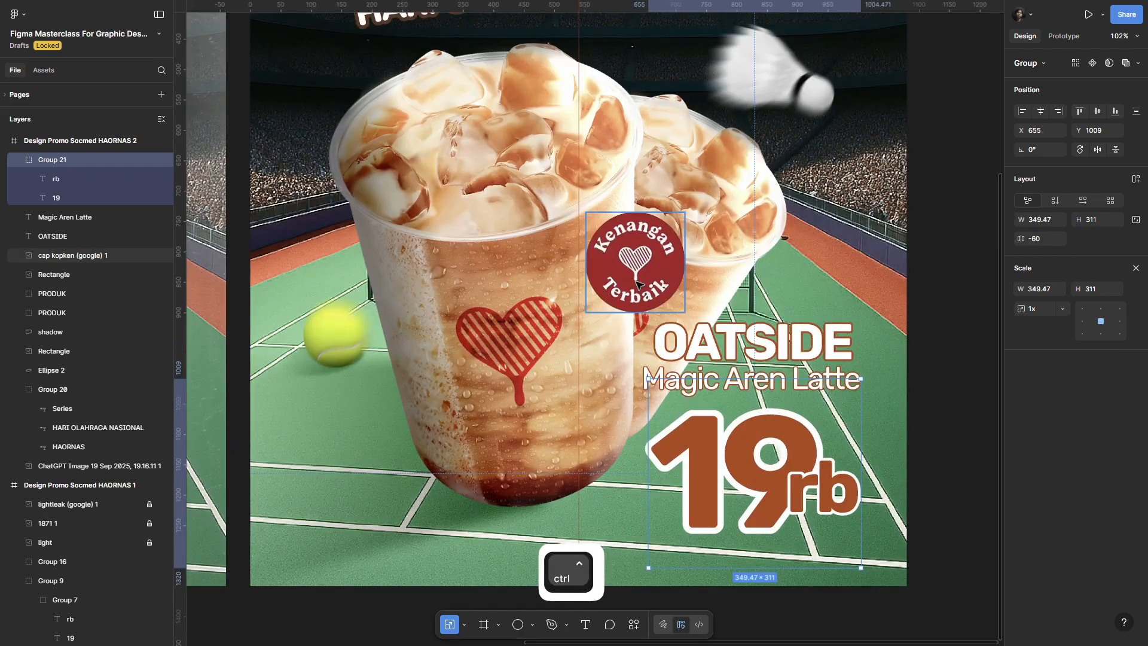
pyautogui.keyDown('ctrl'); pyautogui.click(640, 286); pyautogui.keyUp('ctrl')
pyautogui.moveTo(665, 265)
pyautogui.mouseDown()
pyautogui.moveTo(650, 265)
pyautogui.moveTo(651, 255)
pyautogui.mouseUp()
# Step: Scale the price group down to about 295 × 262 and move it up to Y 1009
pyautogui.moveTo(754, 380); pyautogui.dragTo(613, 311)
pyautogui.click(613, 311)
pyautogui.click(627, 382)
pyautogui.moveTo(721, 373); pyautogui.dragTo(704, 373)
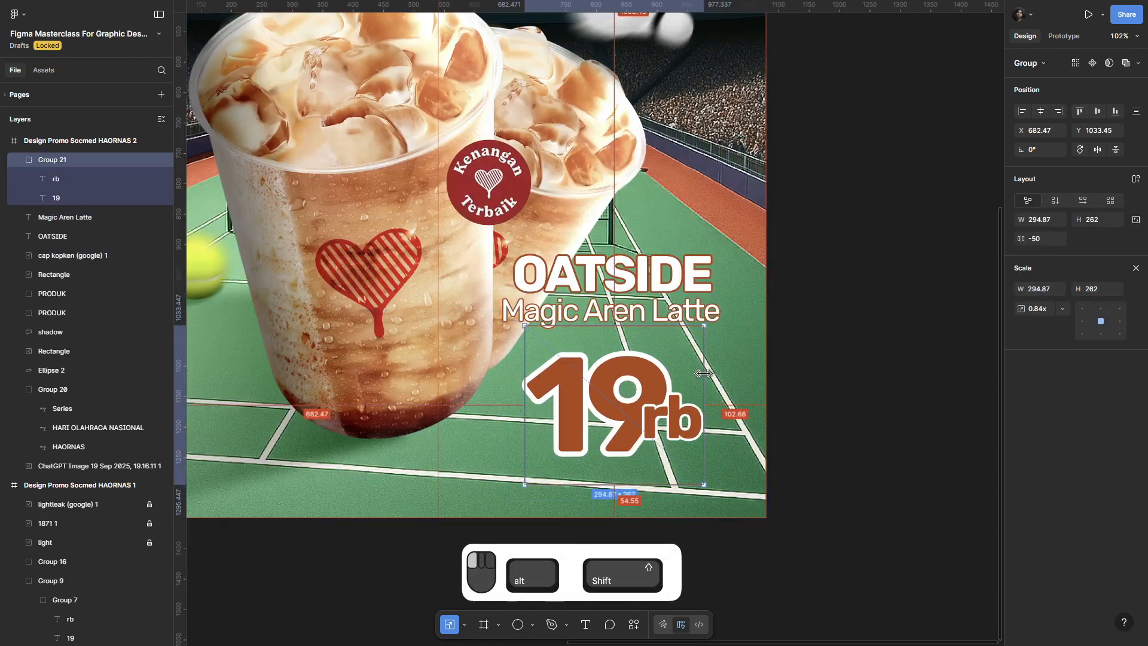
pyautogui.moveTo(640, 413); pyautogui.dragTo(639, 398)
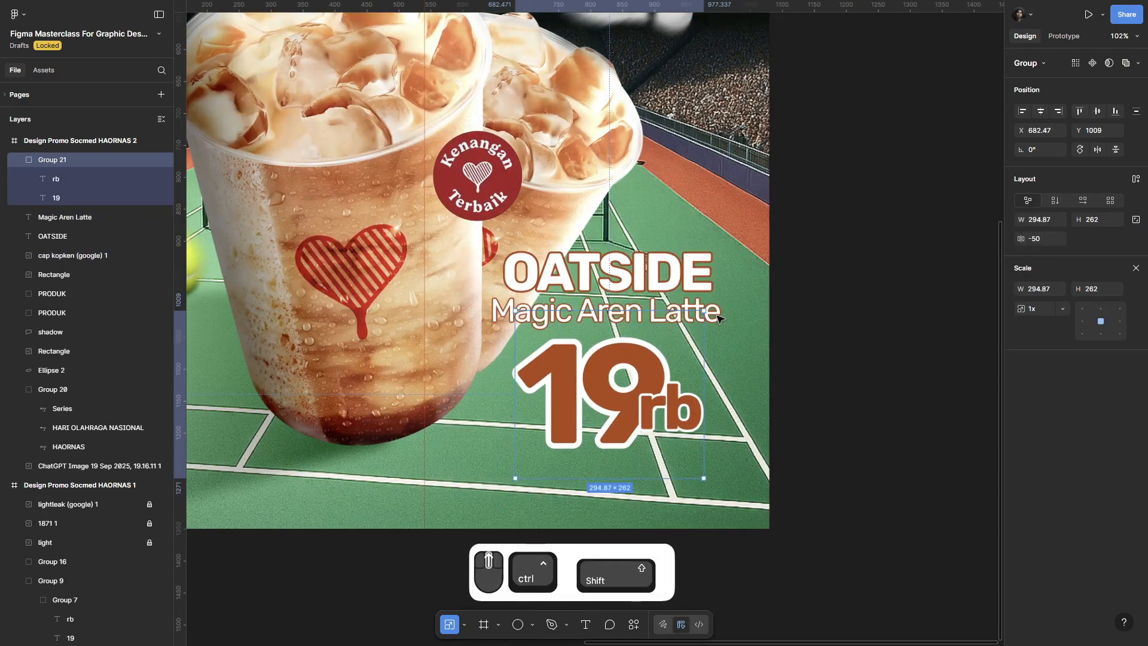
# Step: Group the price with the Magic Aren Latte and OATSIDE texts
pyautogui.keyDown('shift'); pyautogui.click(706, 314); pyautogui.keyUp('shift')
pyautogui.scroll(2, 706, 317)
pyautogui.keyDown('shift'); pyautogui.click(692, 269); pyautogui.keyUp('shift')
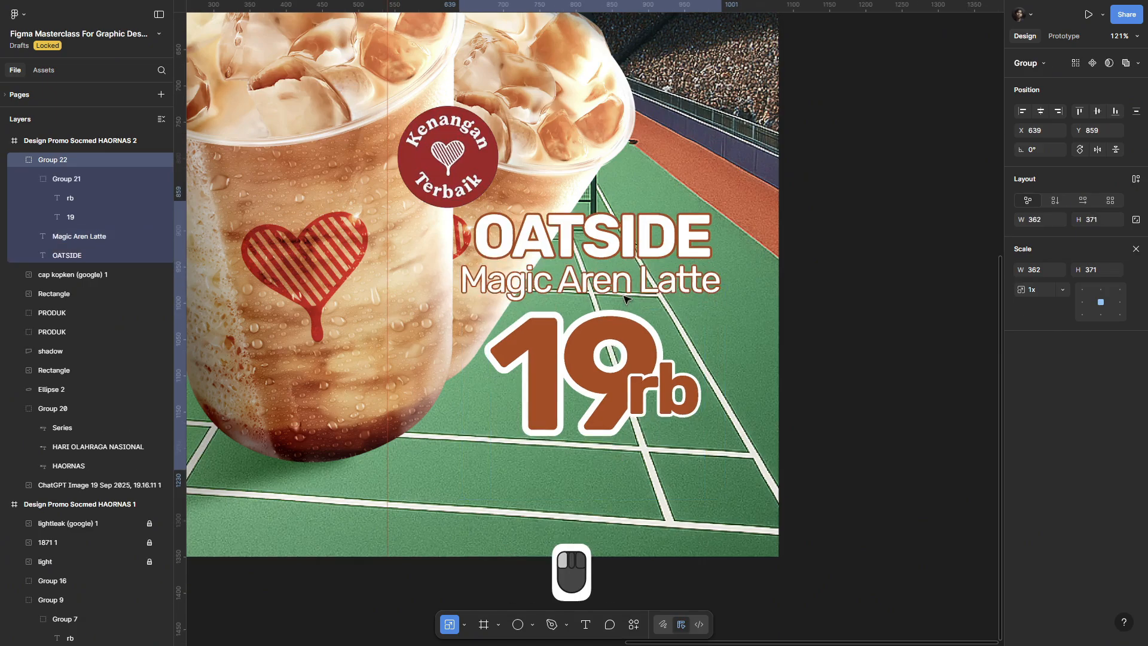
pyautogui.hotkey('ctrl', 'g')
# Step: Rotate the product name and price group to about -6.41° and position it at X 624, Y 833
pyautogui.scroll(-5, 627, 300)
pyautogui.scroll(5, 688, 285)
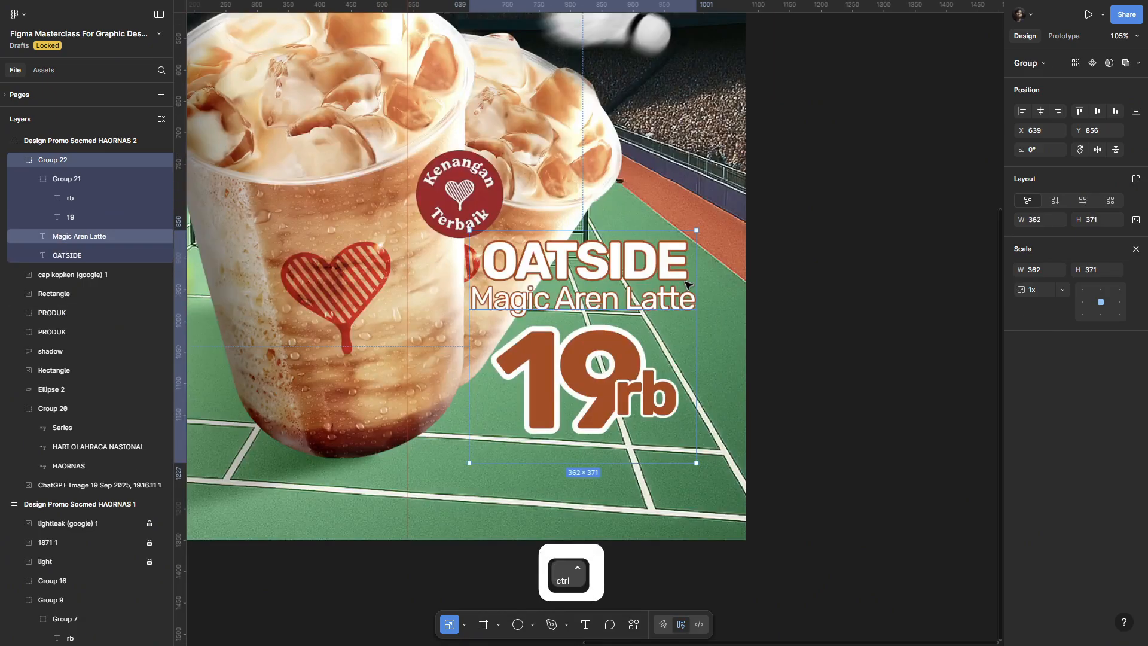
pyautogui.moveTo(701, 225); pyautogui.dragTo(714, 239)
pyautogui.scroll(-5, 820, 328)
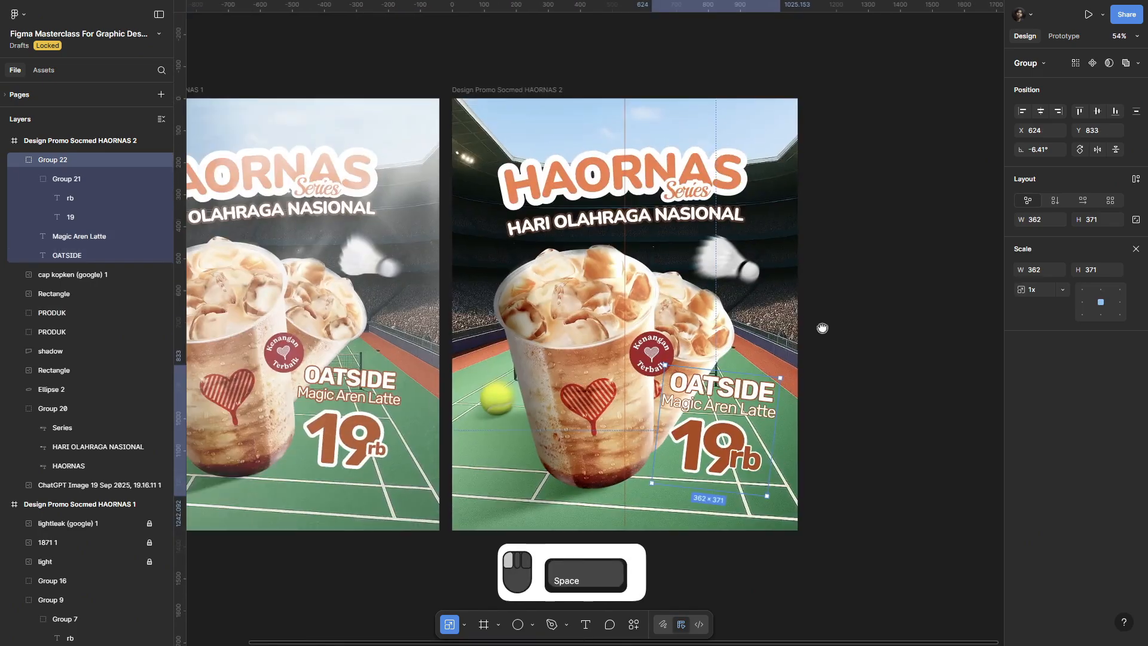
# Step: Bring in the logo kopken image from the Kopken HAORNAS 1 folder and place it in the second frame's upper-left corner
pyautogui.hotkey('alt', 'Tab')
pyautogui.moveTo(510, 156); pyautogui.dragTo(503, 161)
pyautogui.hotkey('alt', 'Tab')
pyautogui.moveTo(597, 209); pyautogui.dragTo(541, 157)
# Step: Enlarge the HAORNAS headline group slightly above the cups in the second frame
pyautogui.scroll(2, 598, 156)
pyautogui.click(688, 191)
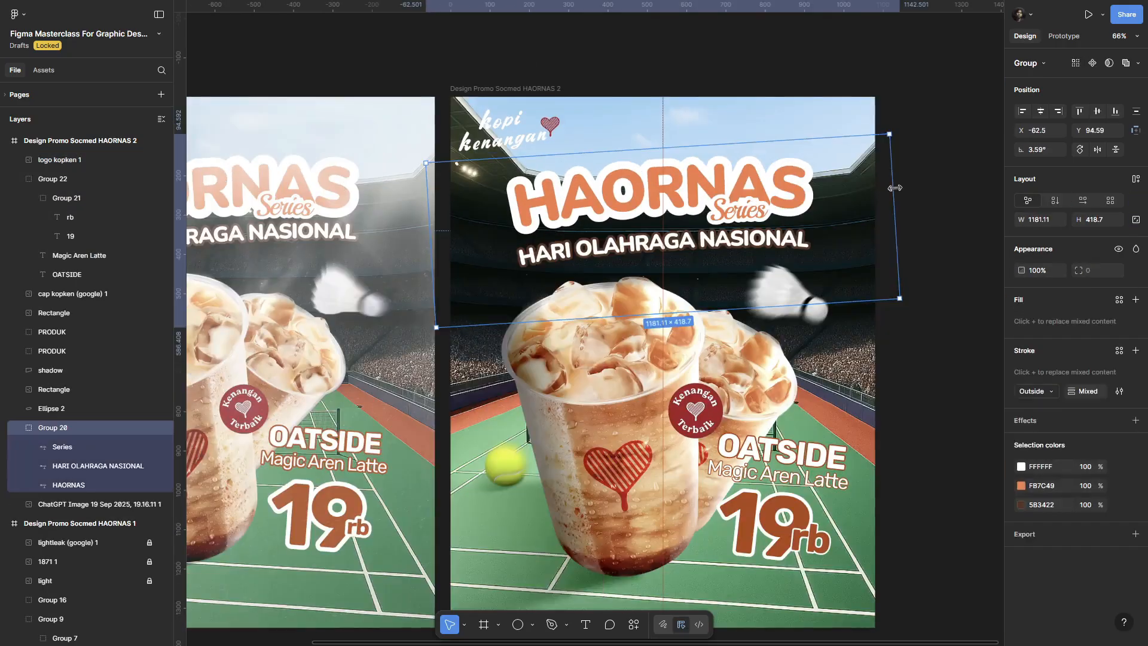
pyautogui.scroll(3, 661, 314)
pyautogui.doubleClick(661, 314)
pyautogui.press('Escape')
pyautogui.scroll(-5, 661, 316)
pyautogui.moveTo(521, 299); pyautogui.dragTo(580, 298)
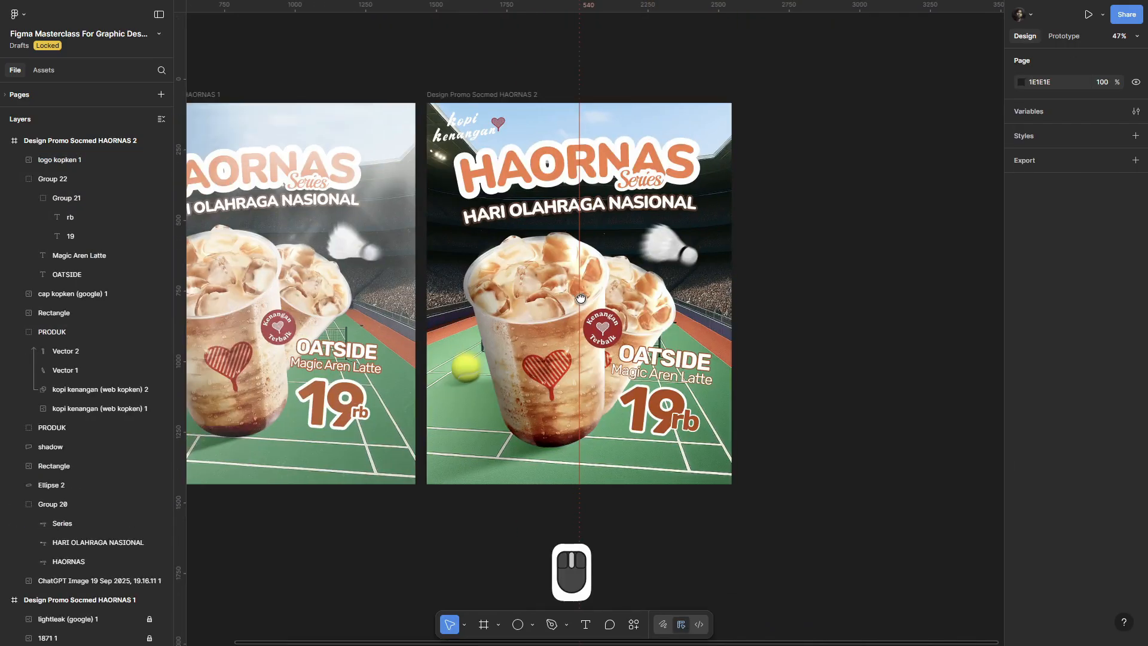
# Step: Copy the lightleak (google) image from File Explorer into the Figma canvas and move it clear of the second frame
pyautogui.hotkey('alt', 'Tab')
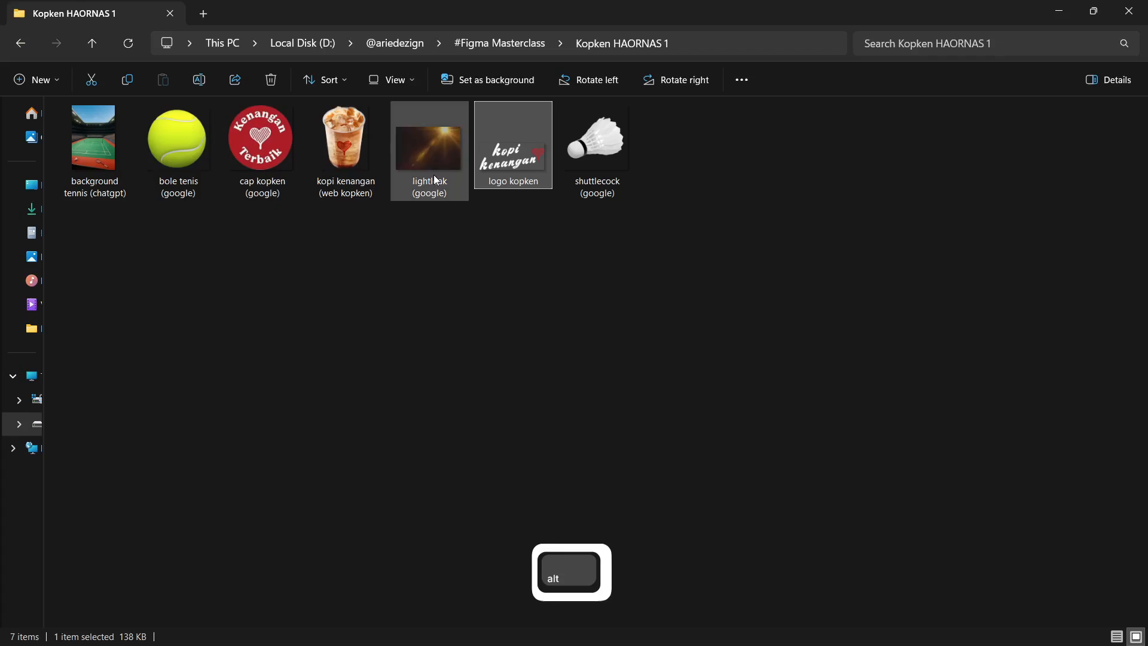
pyautogui.click(411, 162)
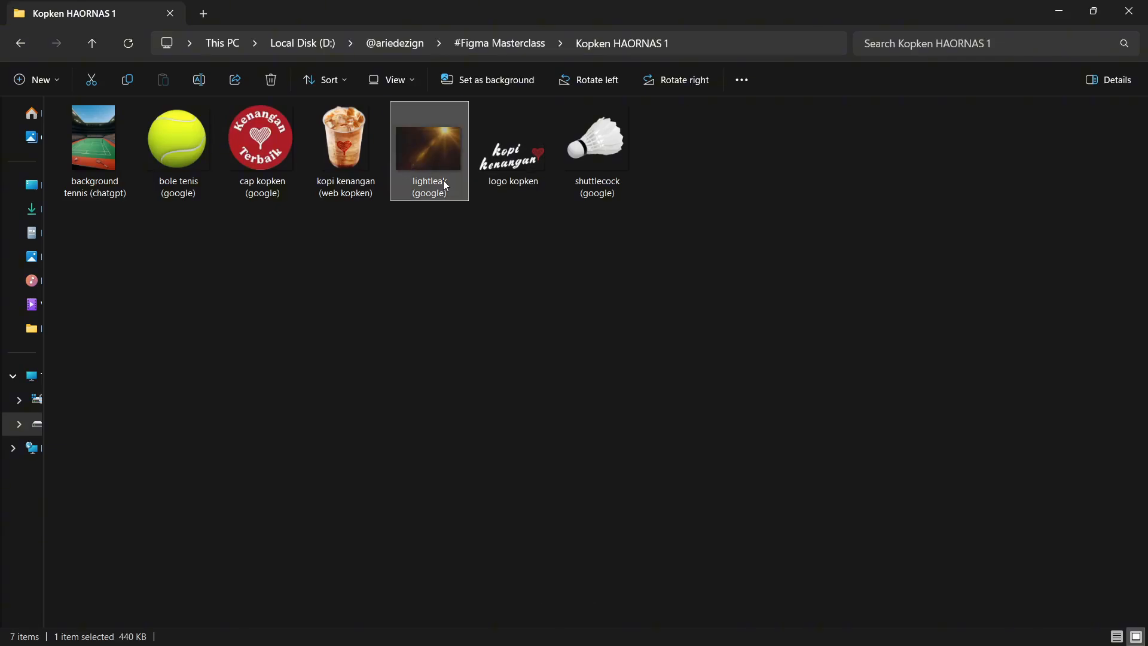
pyautogui.hotkey('ctrl', 'c')
pyautogui.hotkey('alt', 'Tab')
pyautogui.hotkey('ctrl', 'v')
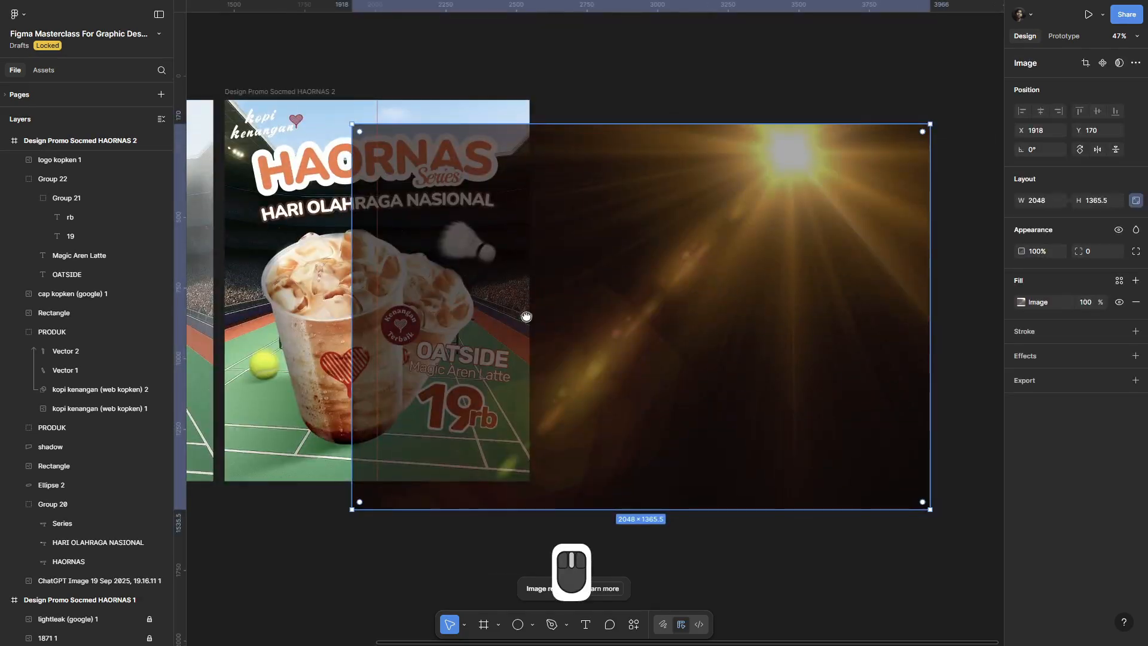
pyautogui.moveTo(527, 317); pyautogui.dragTo(558, 390)
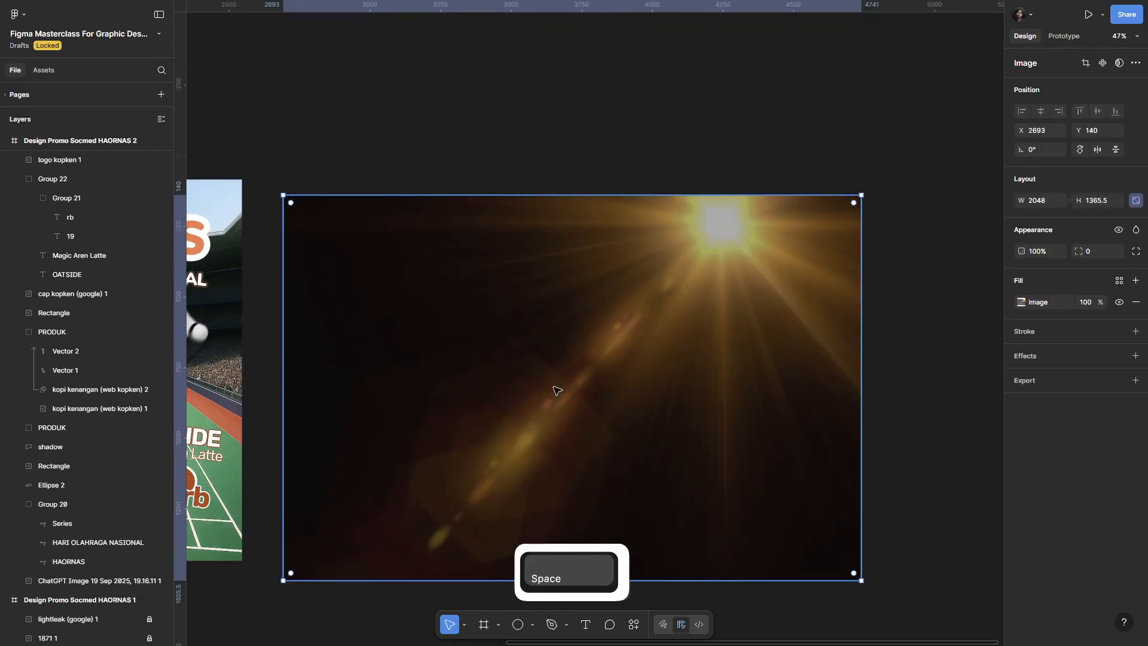
# Step: Fully desaturate the lightleak image's fill and raise its contrast slightly
pyautogui.click(1021, 303)
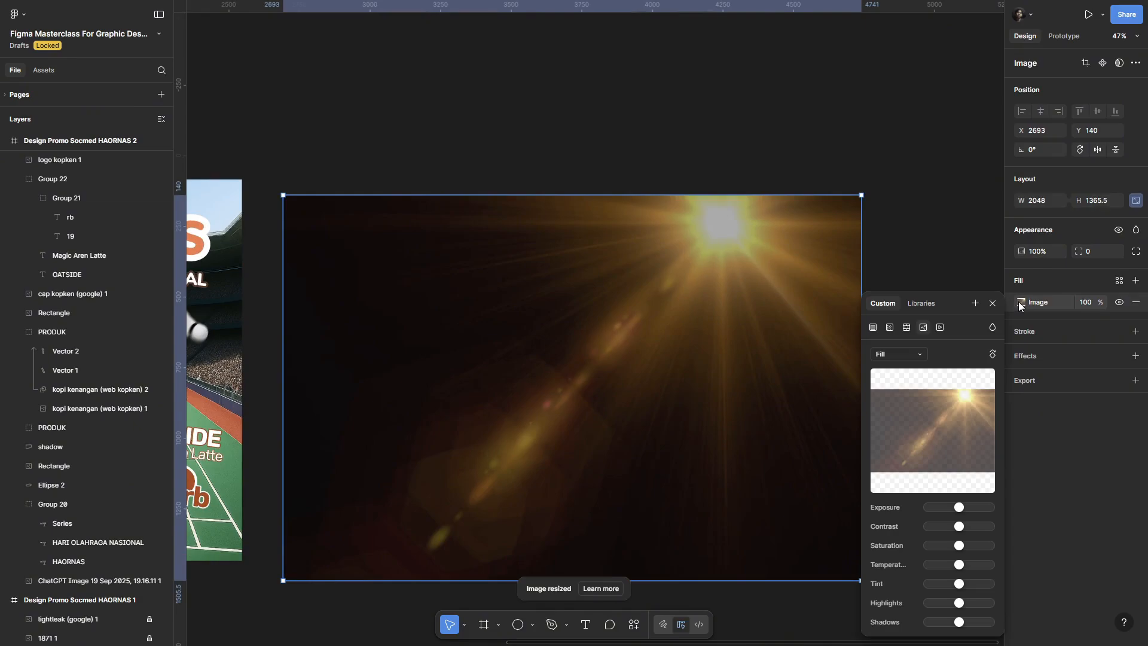
pyautogui.moveTo(959, 546)
pyautogui.mouseDown()
pyautogui.moveTo(928, 546)
pyautogui.moveTo(960, 526)
pyautogui.mouseUp()
pyautogui.press('Escape')
# Step: Place the lightleak image over the second frame at about 2194 × 1464 and set its blend mode to Screen
pyautogui.moveTo(456, 330)
pyautogui.mouseDown()
pyautogui.moveTo(793, 319)
pyautogui.moveTo(464, 315)
pyautogui.mouseUp()
pyautogui.scroll(-2, 546, 292)
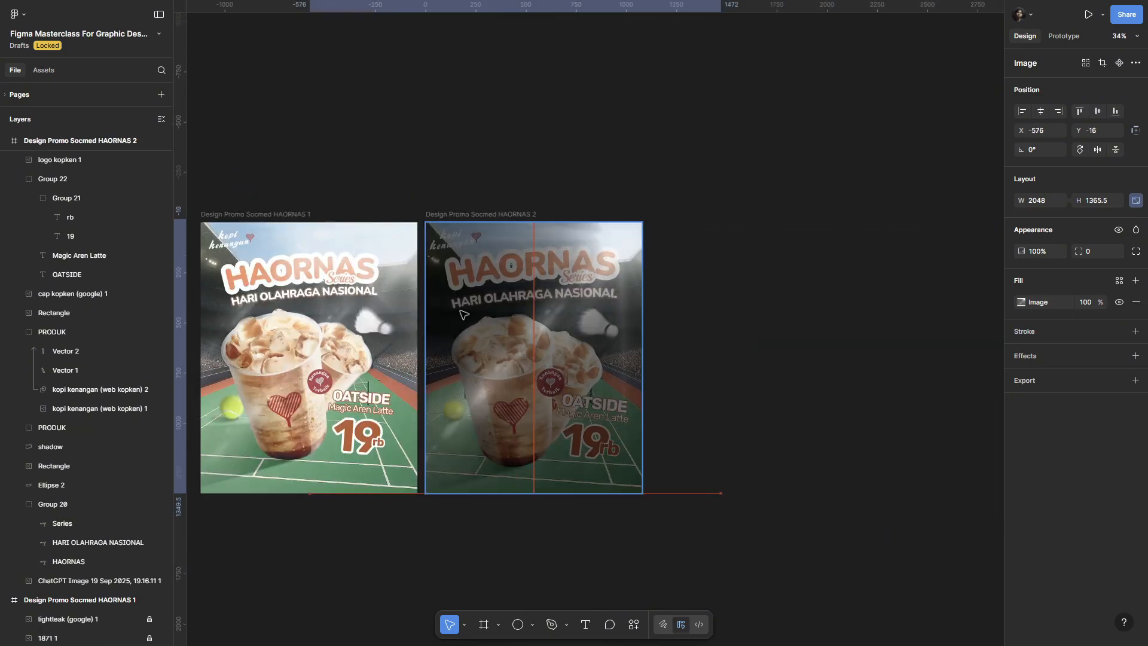
pyautogui.scroll(2, 624, 298)
pyautogui.moveTo(627, 280); pyautogui.dragTo(619, 284)
pyautogui.moveTo(737, 202); pyautogui.dragTo(755, 190)
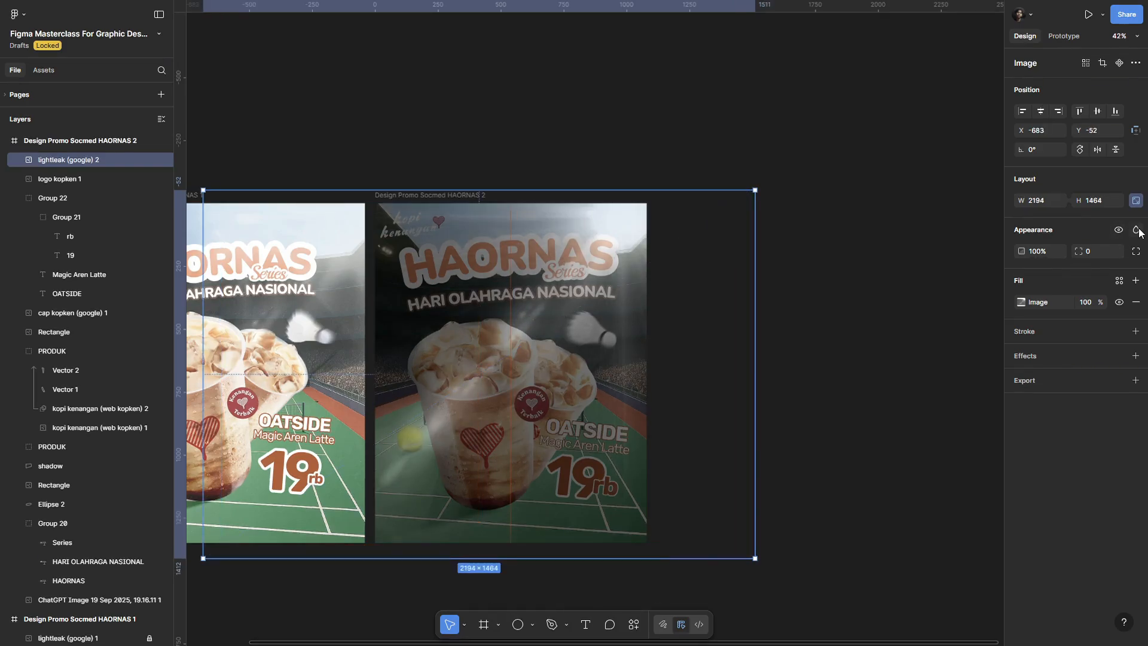
pyautogui.click(1136, 231)
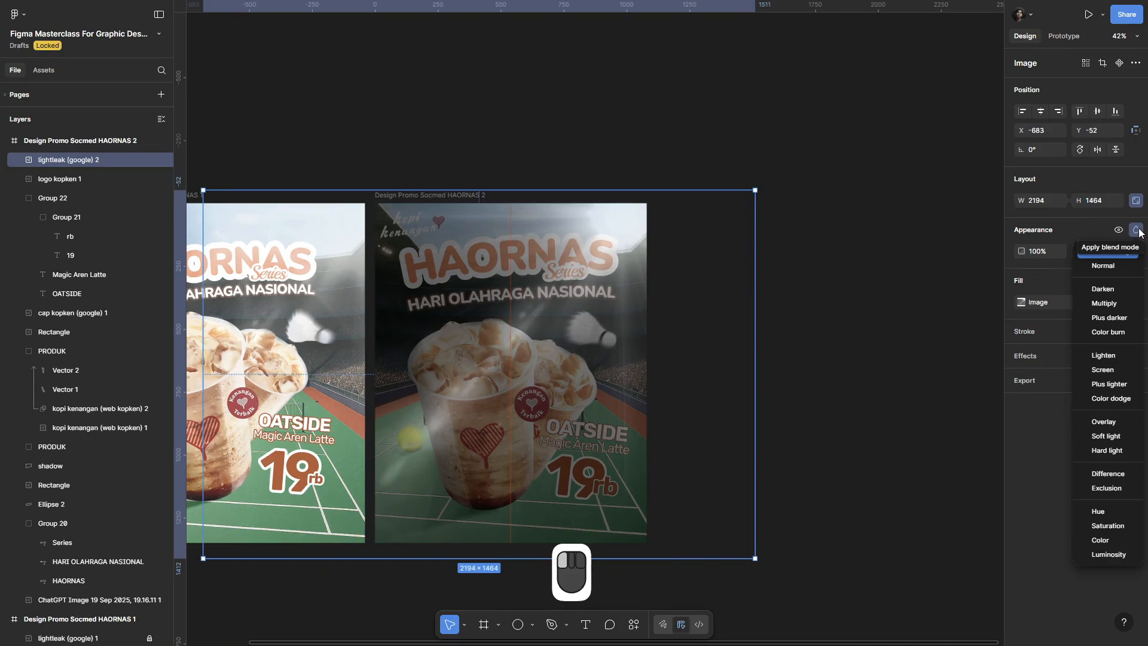
pyautogui.click(1103, 371)
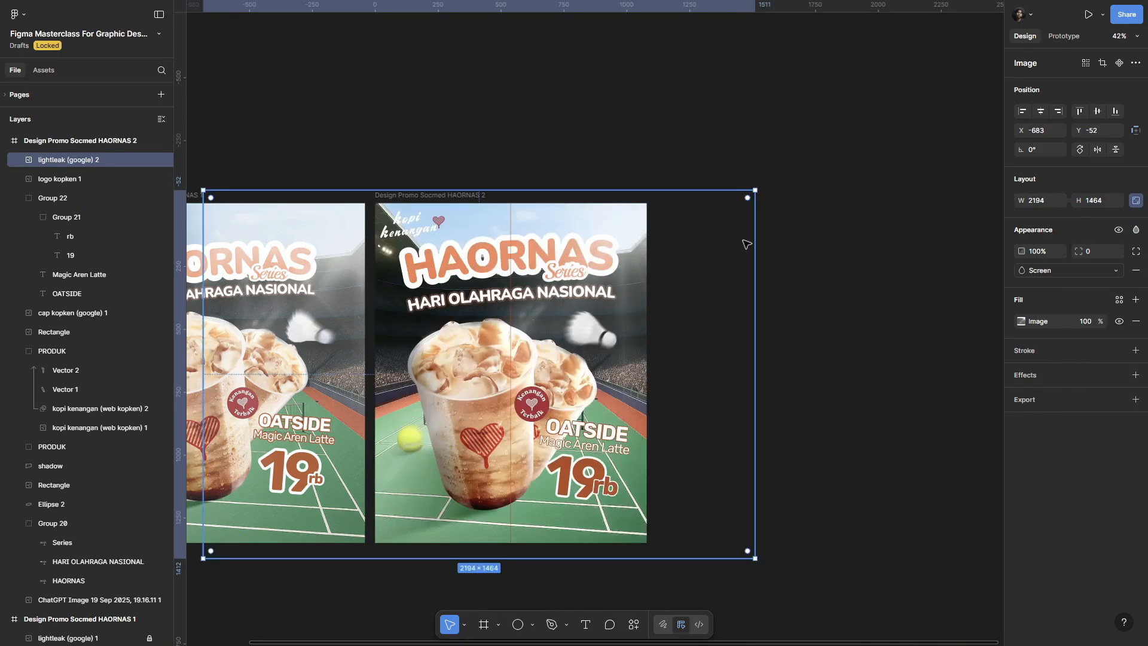
# Step: Rotate the lightleak image to about -5.02° and enlarge it to about 2322 × 1548
pyautogui.moveTo(758, 184); pyautogui.dragTo(774, 210)
pyautogui.moveTo(677, 200); pyautogui.dragTo(677, 188)
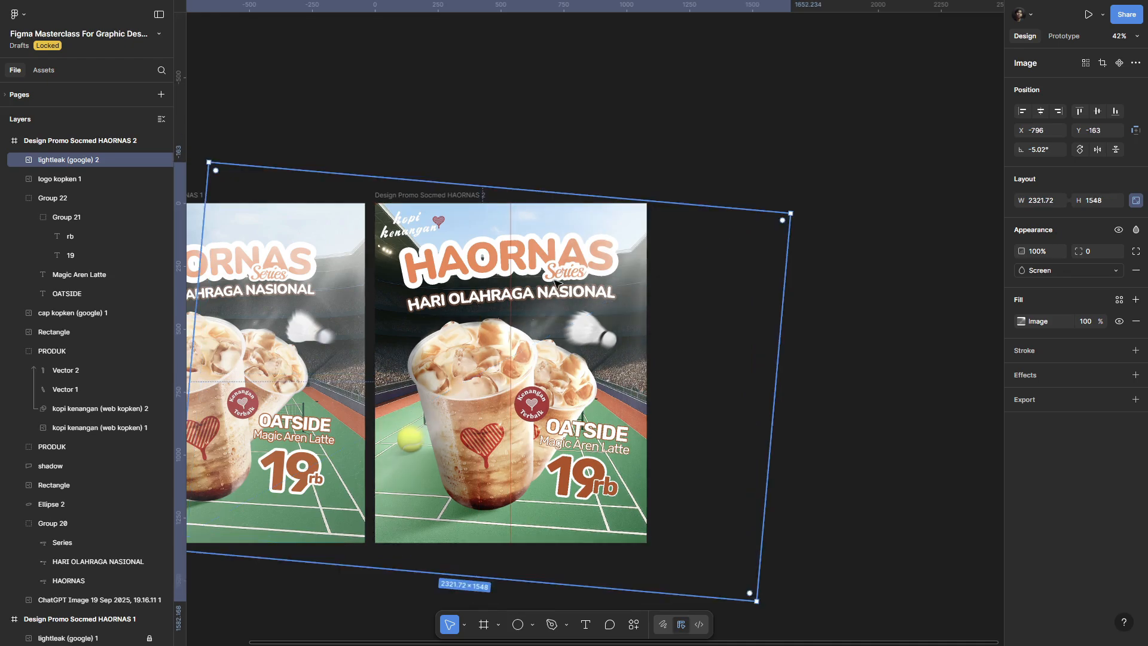
# Step: Raise the lightleak fill's contrast and highlights and lower its temperature slightly
pyautogui.scroll(3, 557, 282)
pyautogui.click(1022, 322)
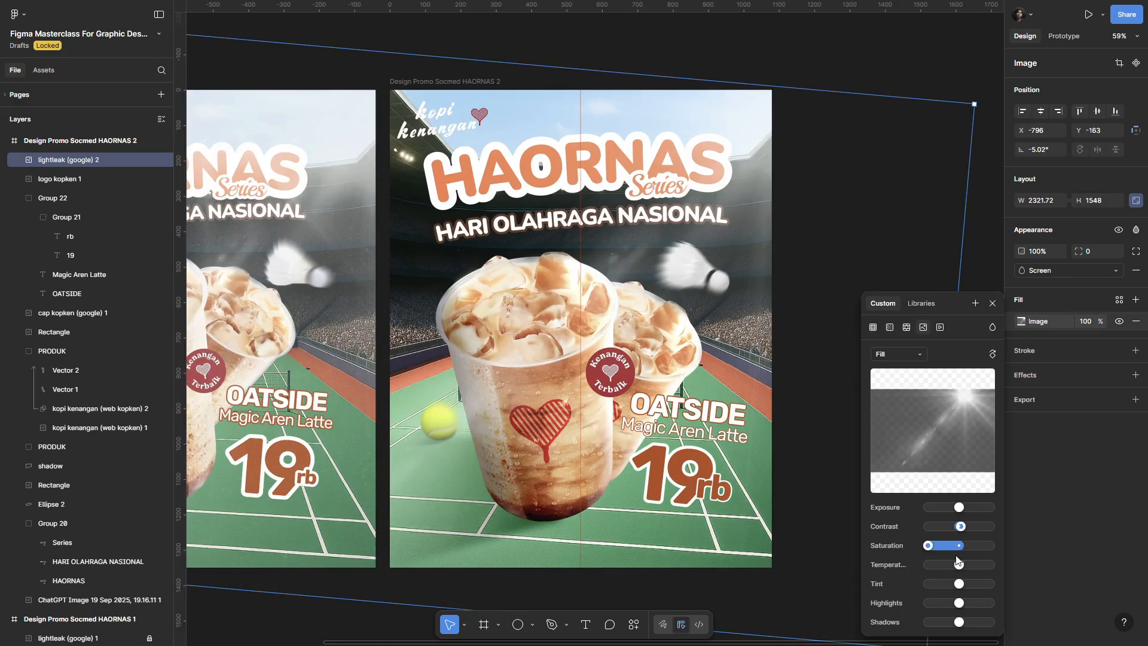
pyautogui.moveTo(962, 527)
pyautogui.mouseDown()
pyautogui.moveTo(974, 524)
pyautogui.moveTo(965, 527)
pyautogui.mouseUp()
pyautogui.moveTo(959, 564); pyautogui.dragTo(975, 603)
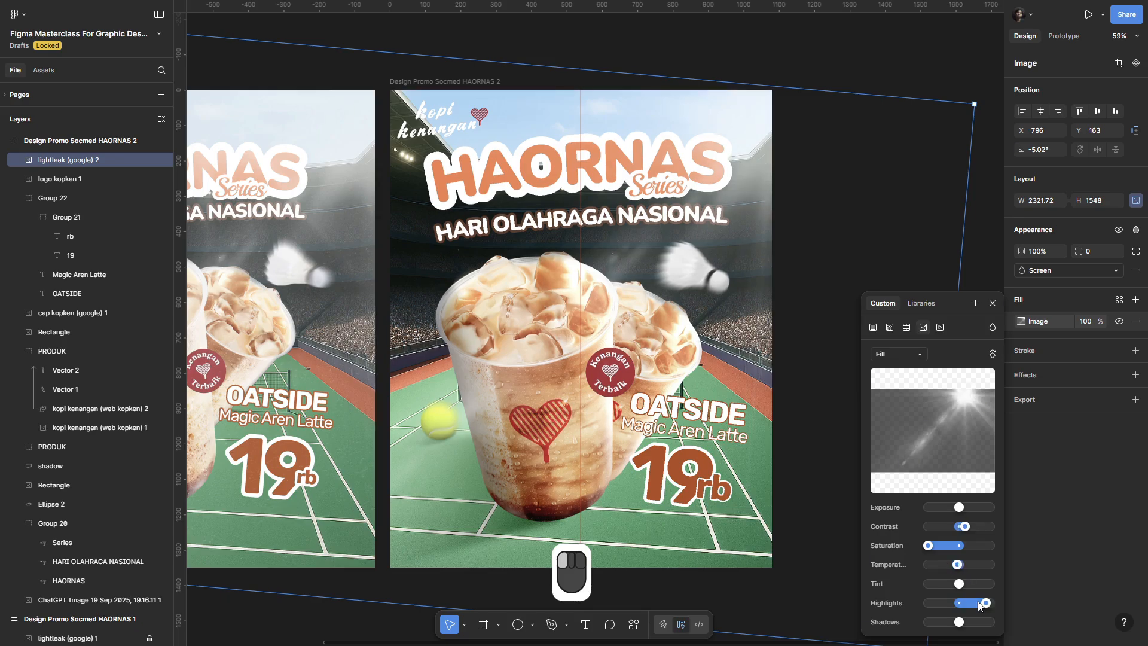